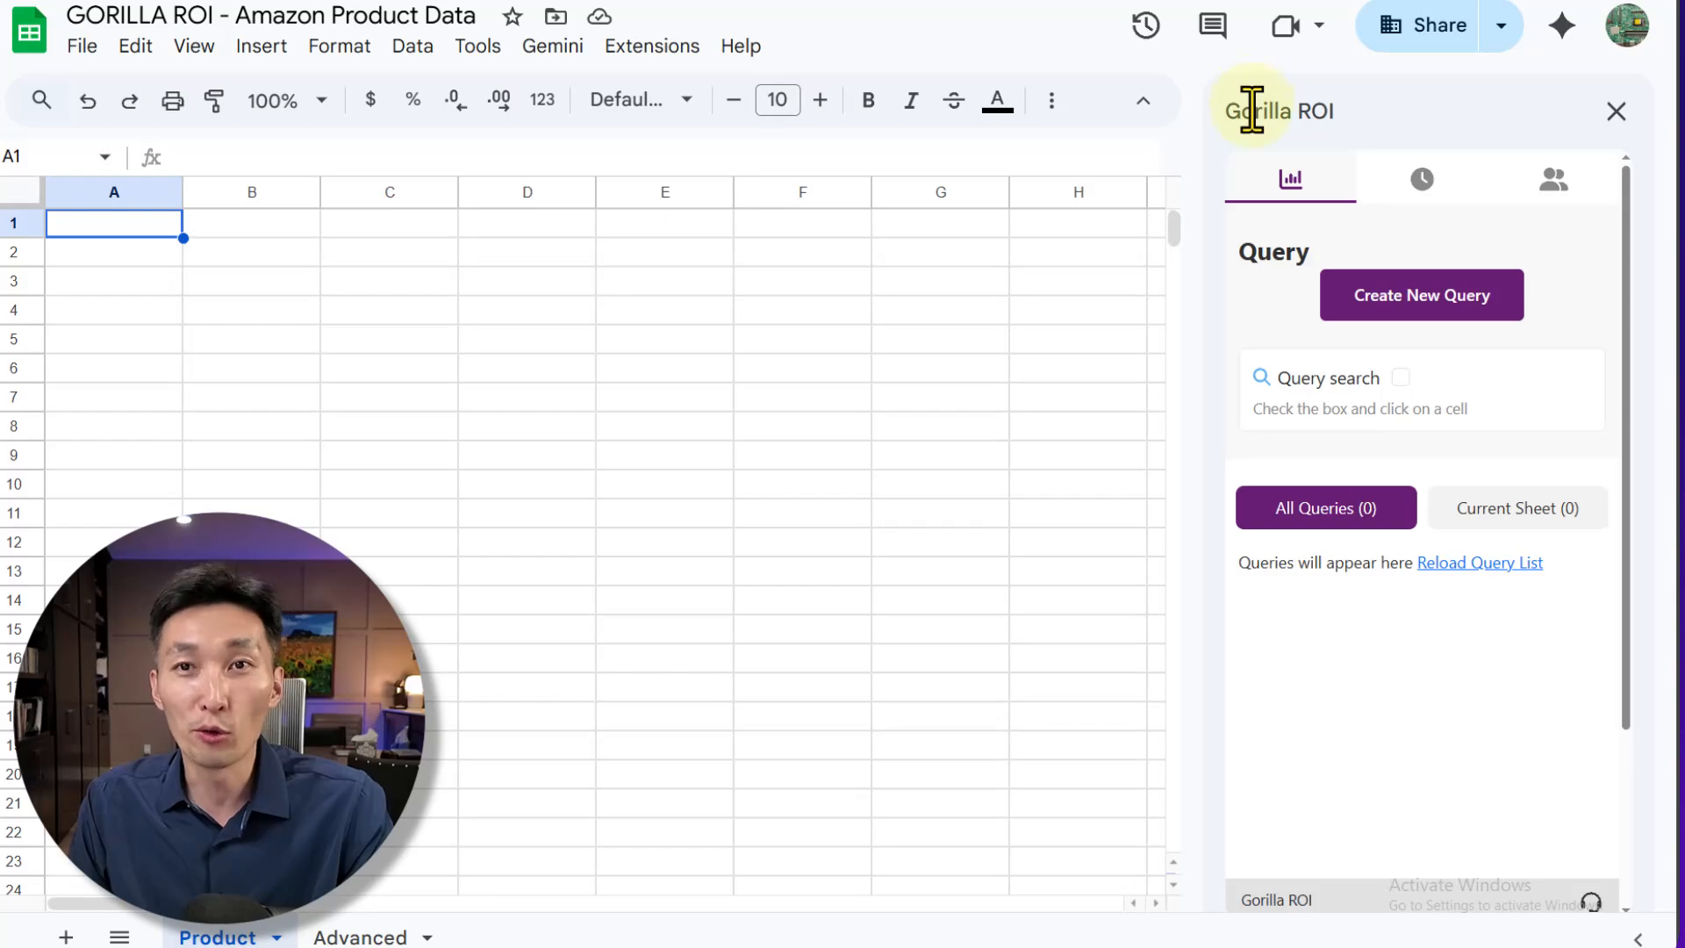
{"action": "left_click", "coordinate": [672, 48]}
{"action": "mouse_move", "coordinate": [669, 361]}
{"action": "mouse_move", "coordinate": [749, 418]}
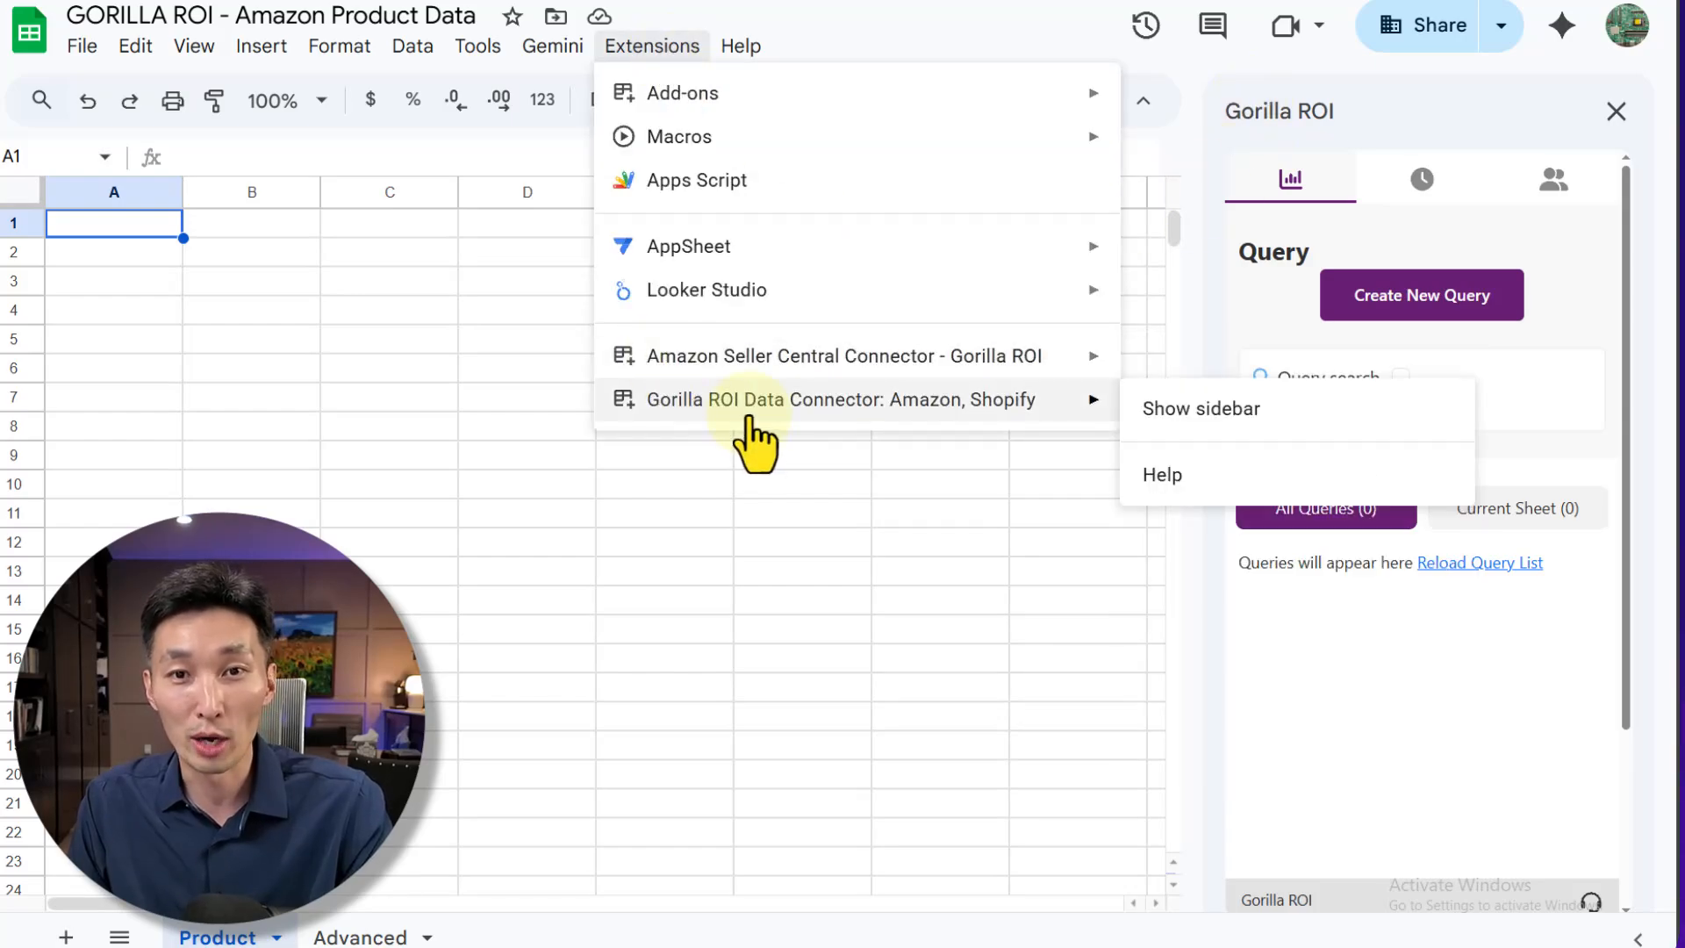
{"action": "left_click", "coordinate": [1502, 250]}
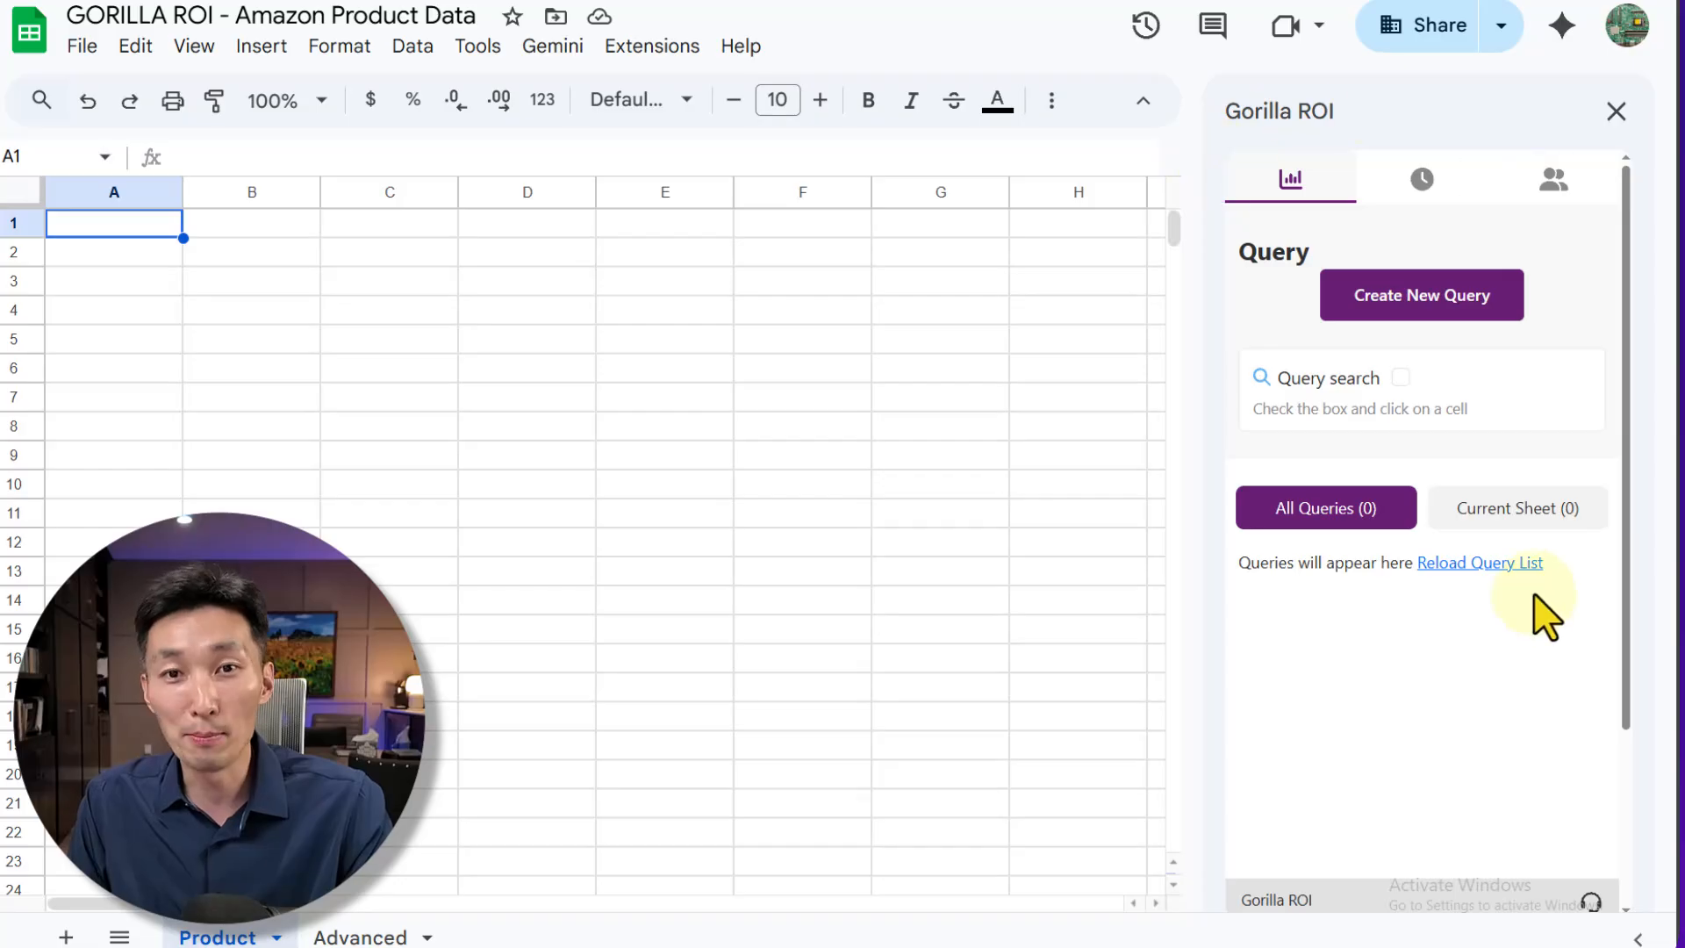
Step: Start a new query at cell A1 with Amazon Seller Data as the source and TESTSELLER2 as the seller account
{"action": "left_click", "coordinate": [1437, 293]}
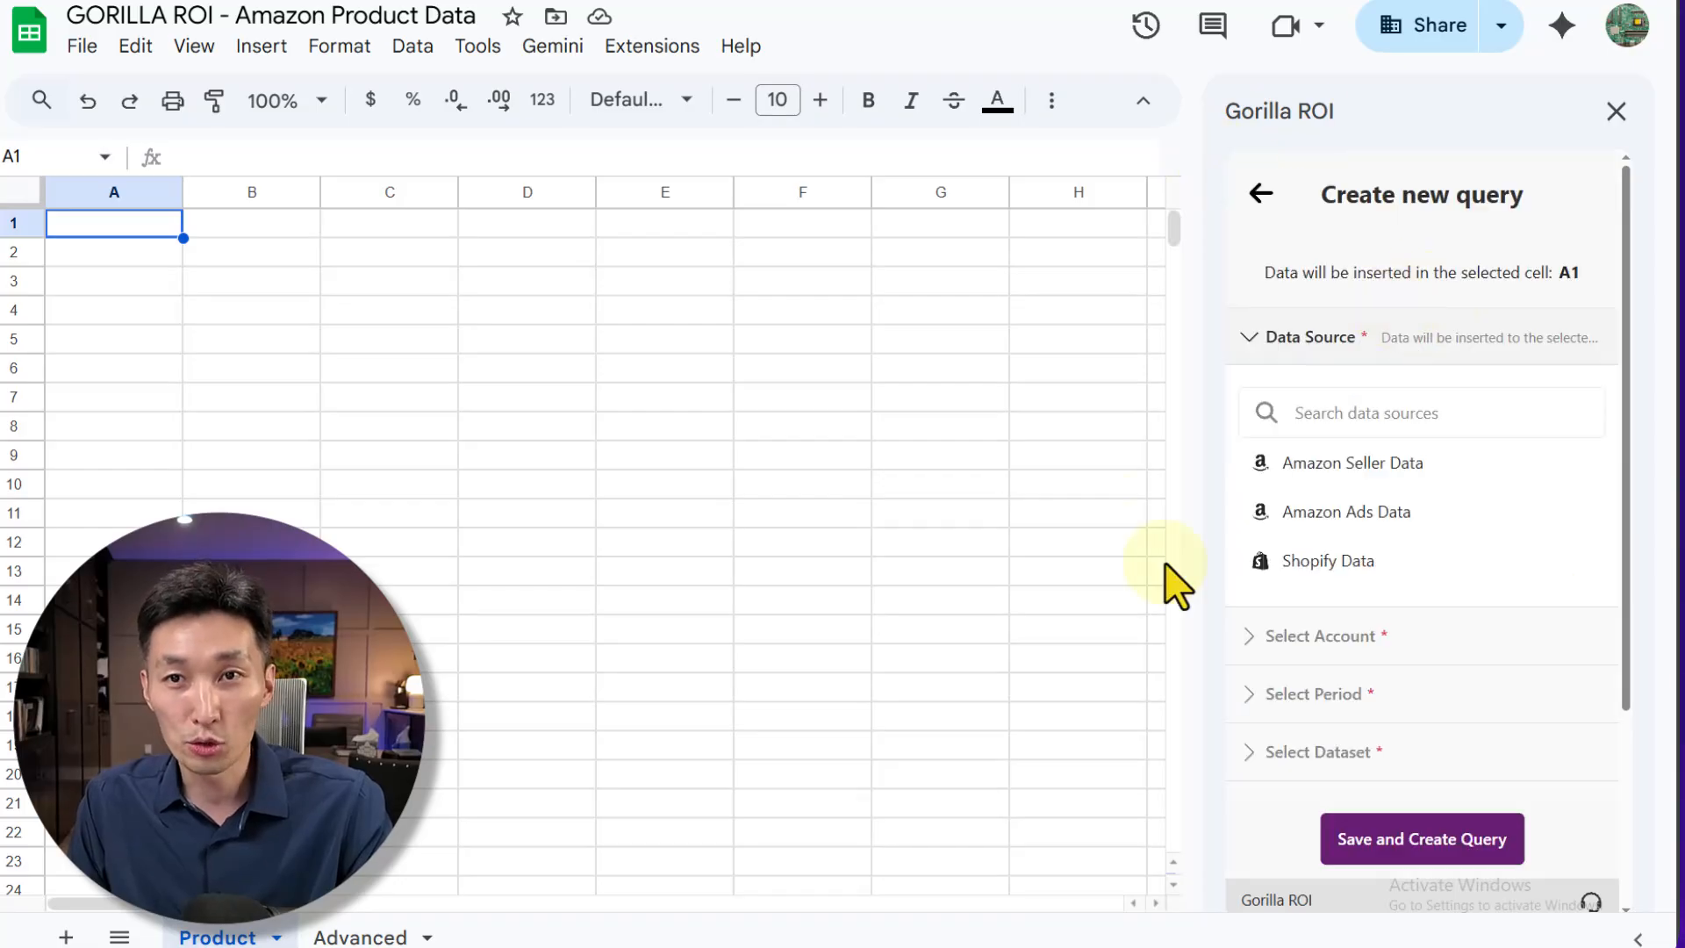
{"action": "left_click", "coordinate": [1352, 465]}
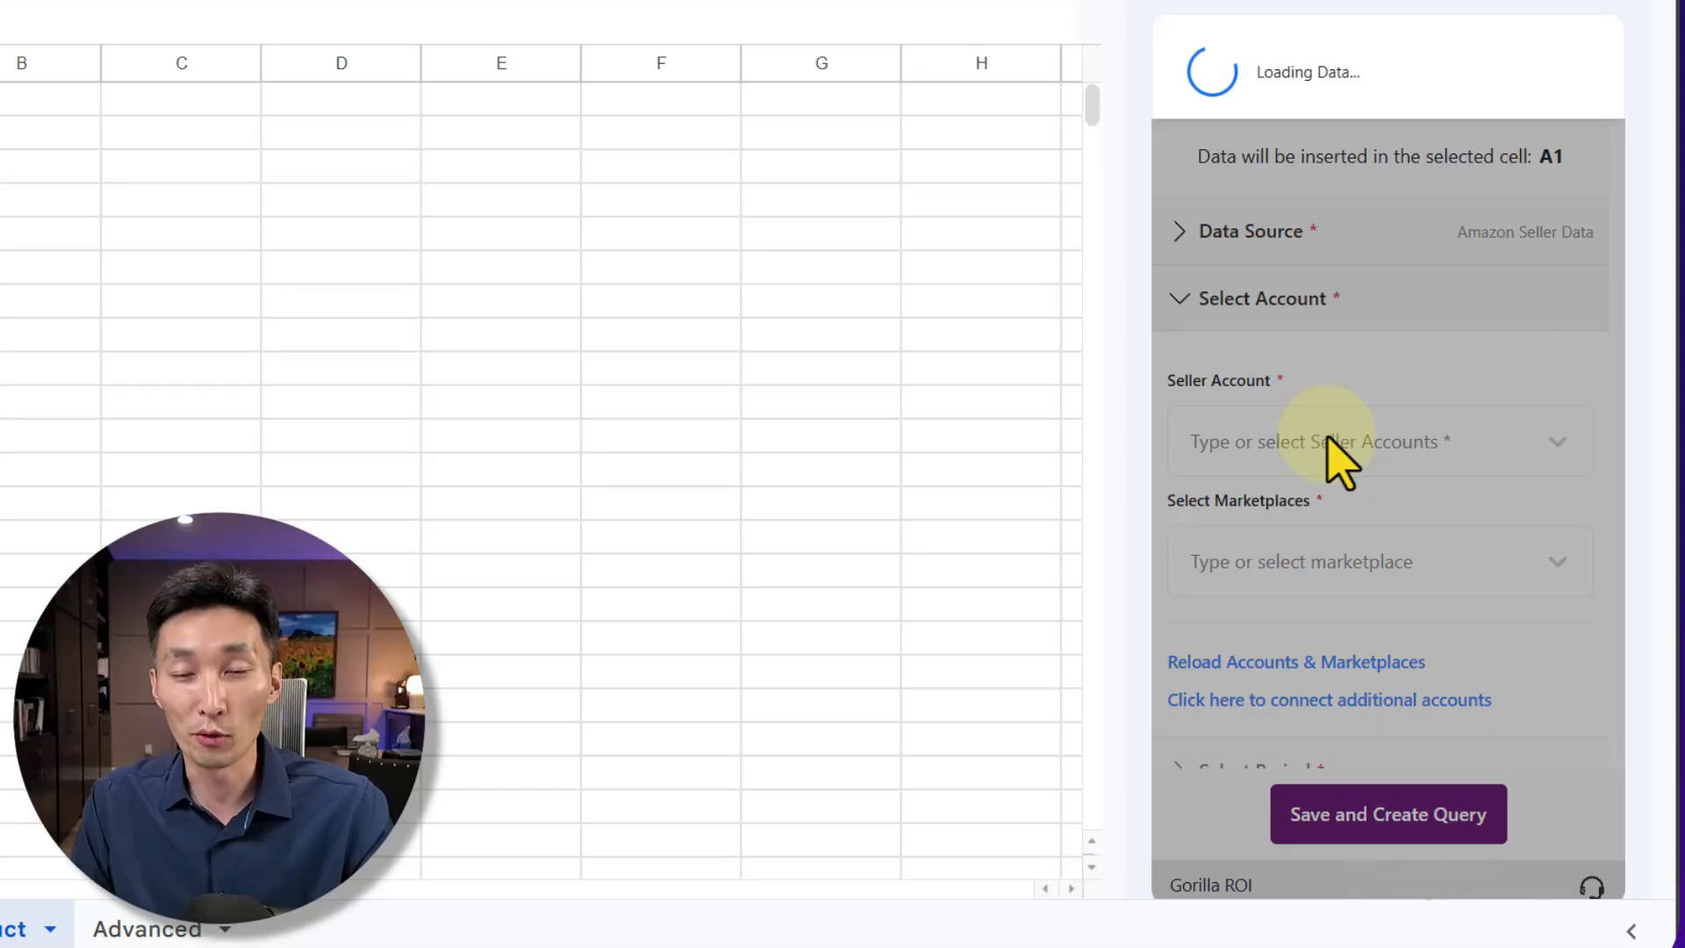
{"action": "left_click", "coordinate": [1335, 448]}
{"action": "left_click", "coordinate": [1307, 638]}
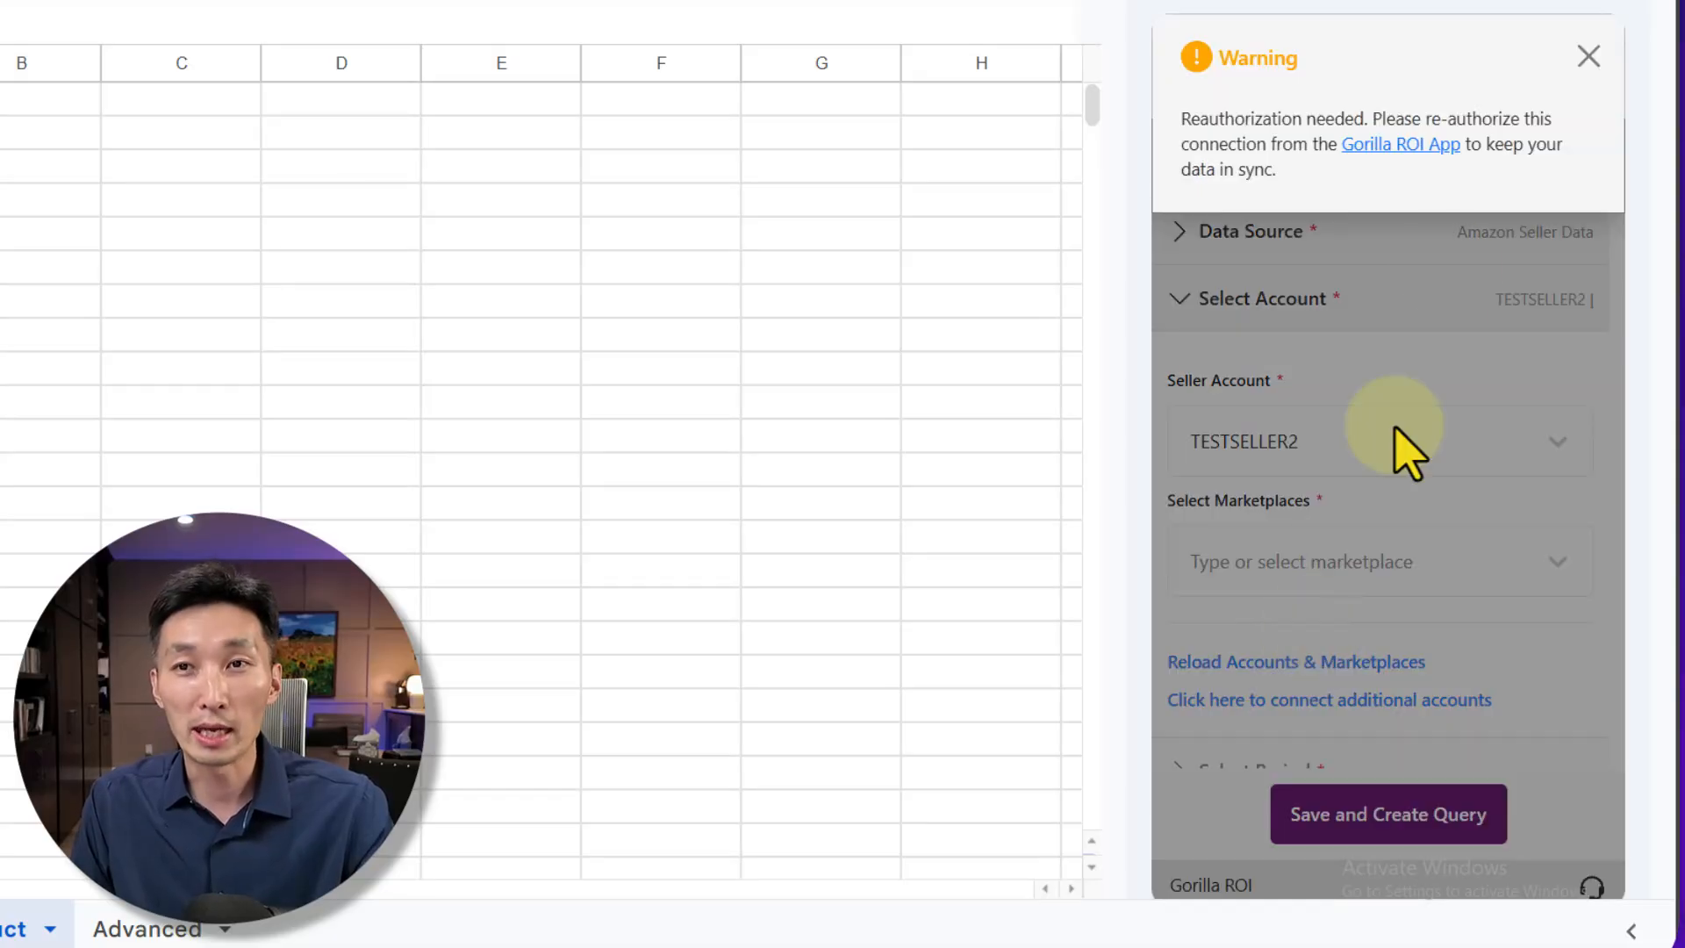
{"action": "left_click", "coordinate": [1588, 56]}
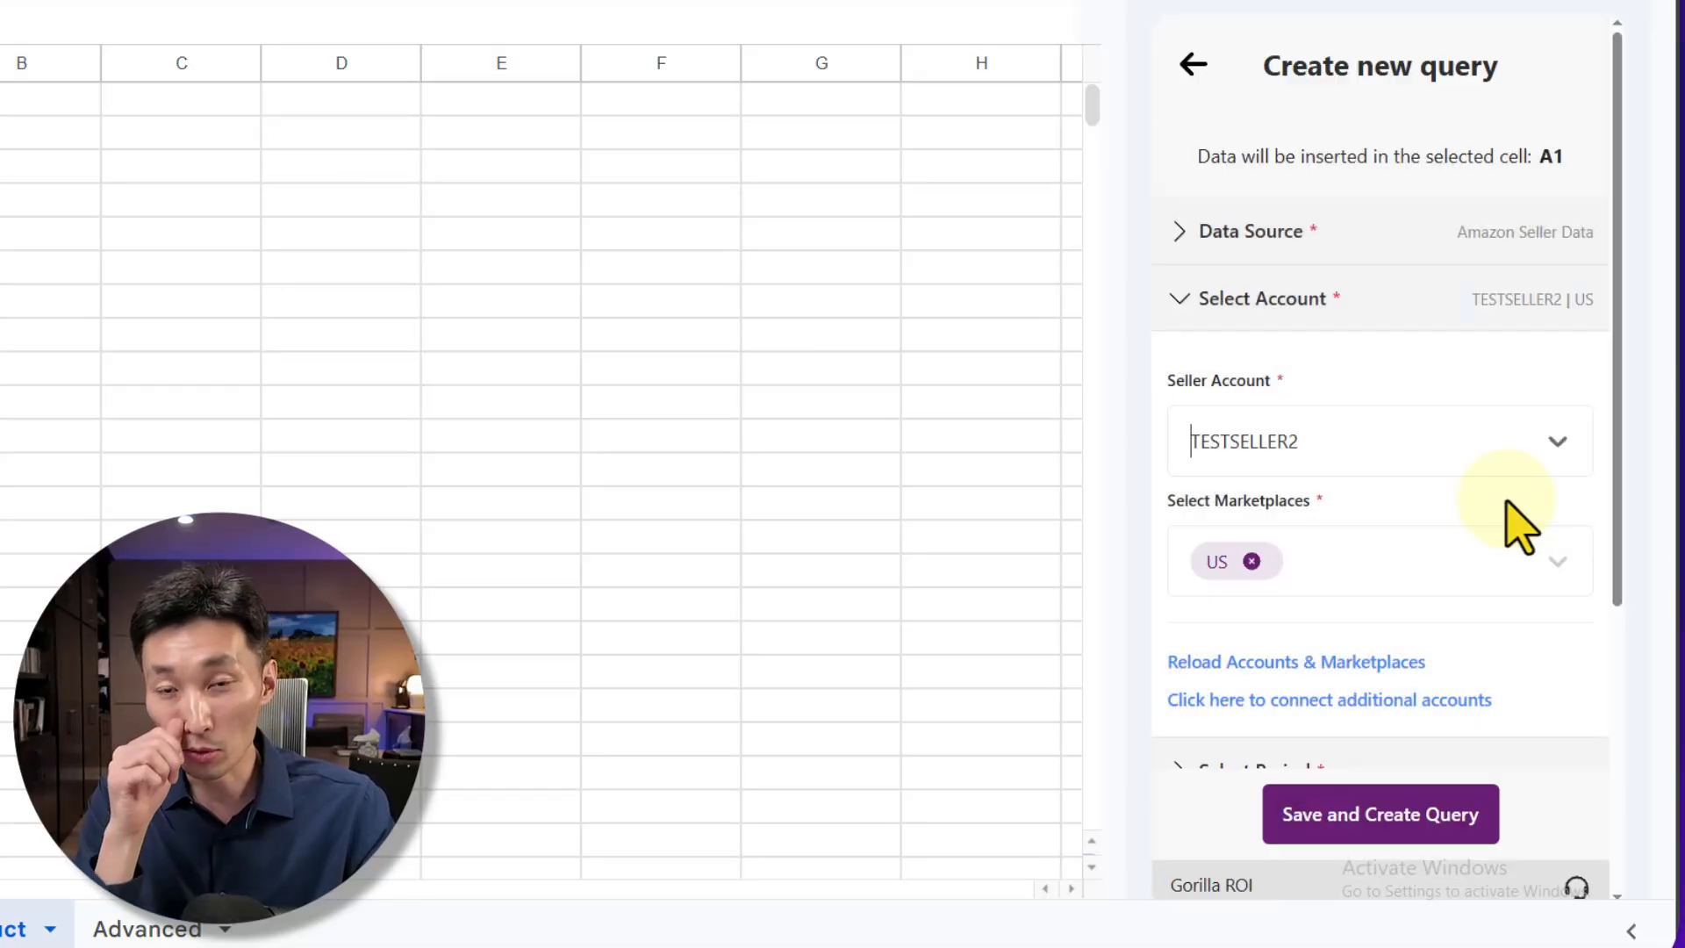
Step: Set the query's date range to Last 30 Days
{"action": "scroll", "coordinate": [1493, 519], "scroll_direction": "down", "scroll_amount": 5}
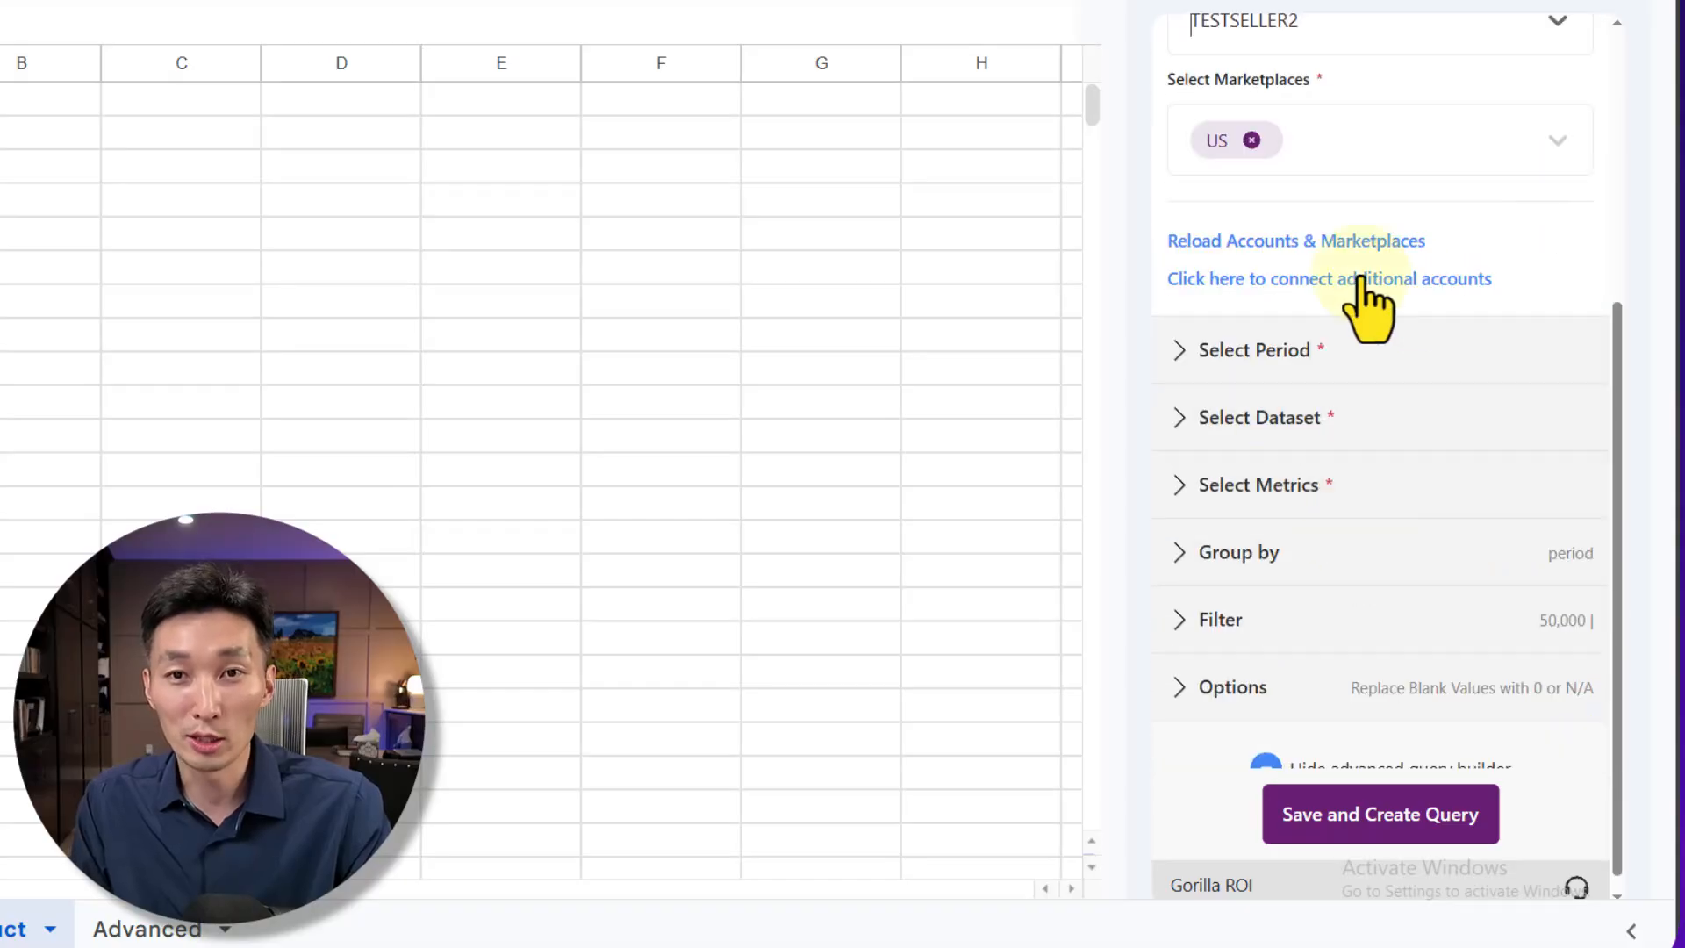
{"action": "left_click", "coordinate": [1314, 349]}
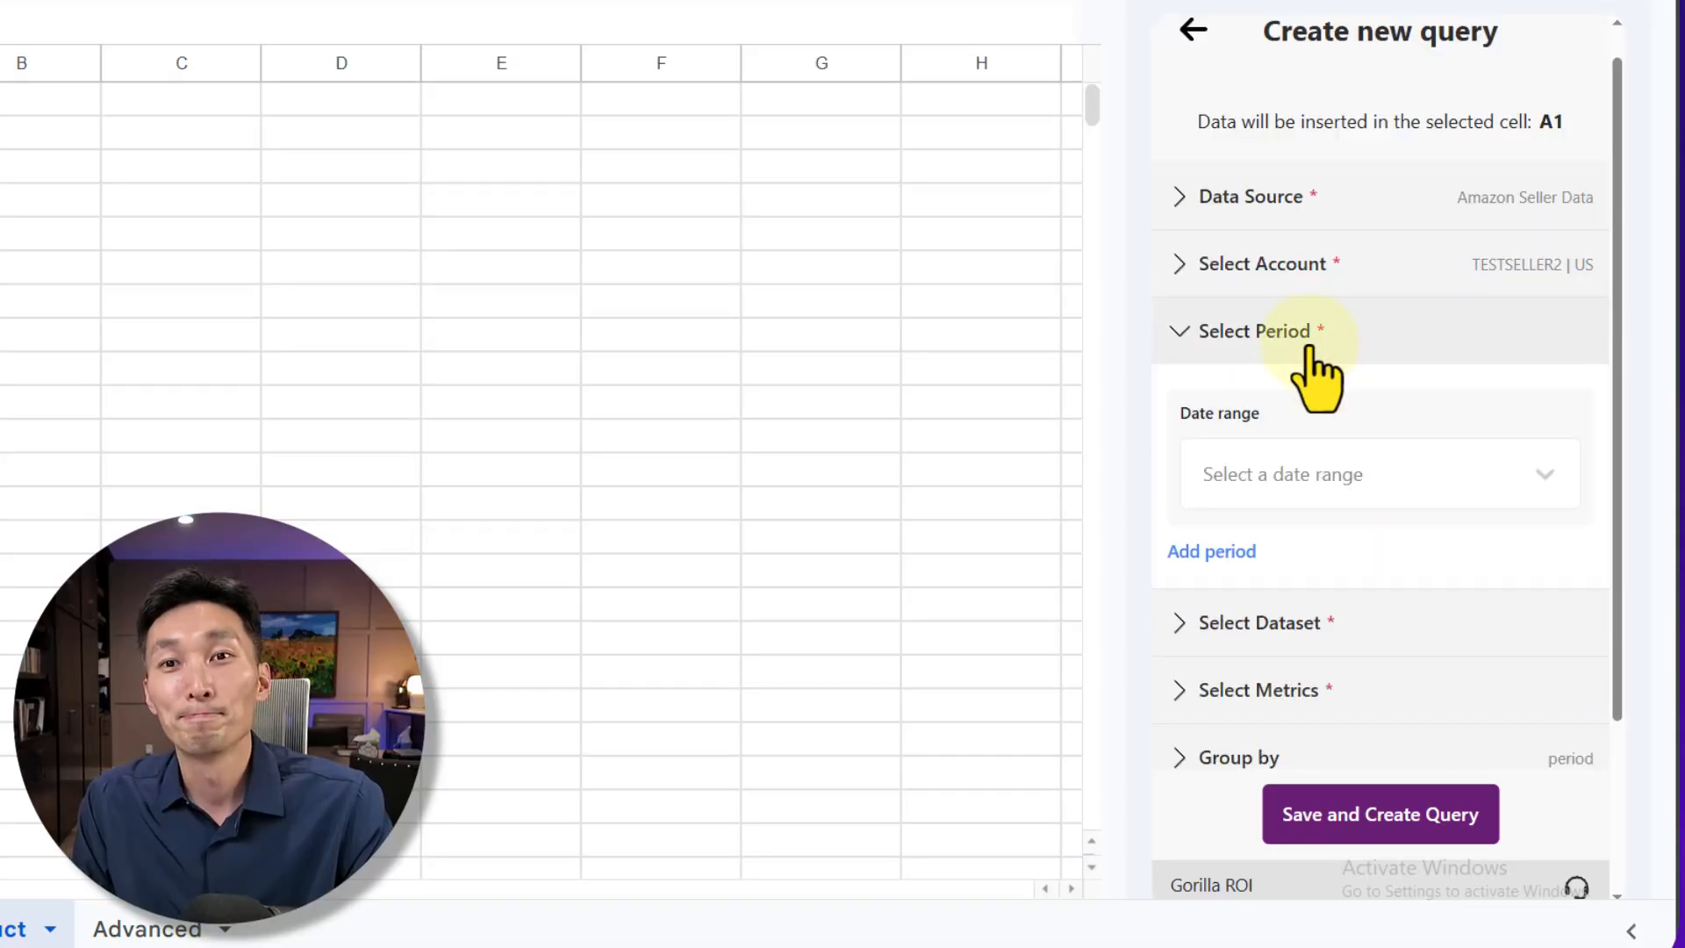
{"action": "left_click", "coordinate": [1349, 479]}
{"action": "scroll", "coordinate": [1422, 790], "scroll_direction": "down", "scroll_amount": 3}
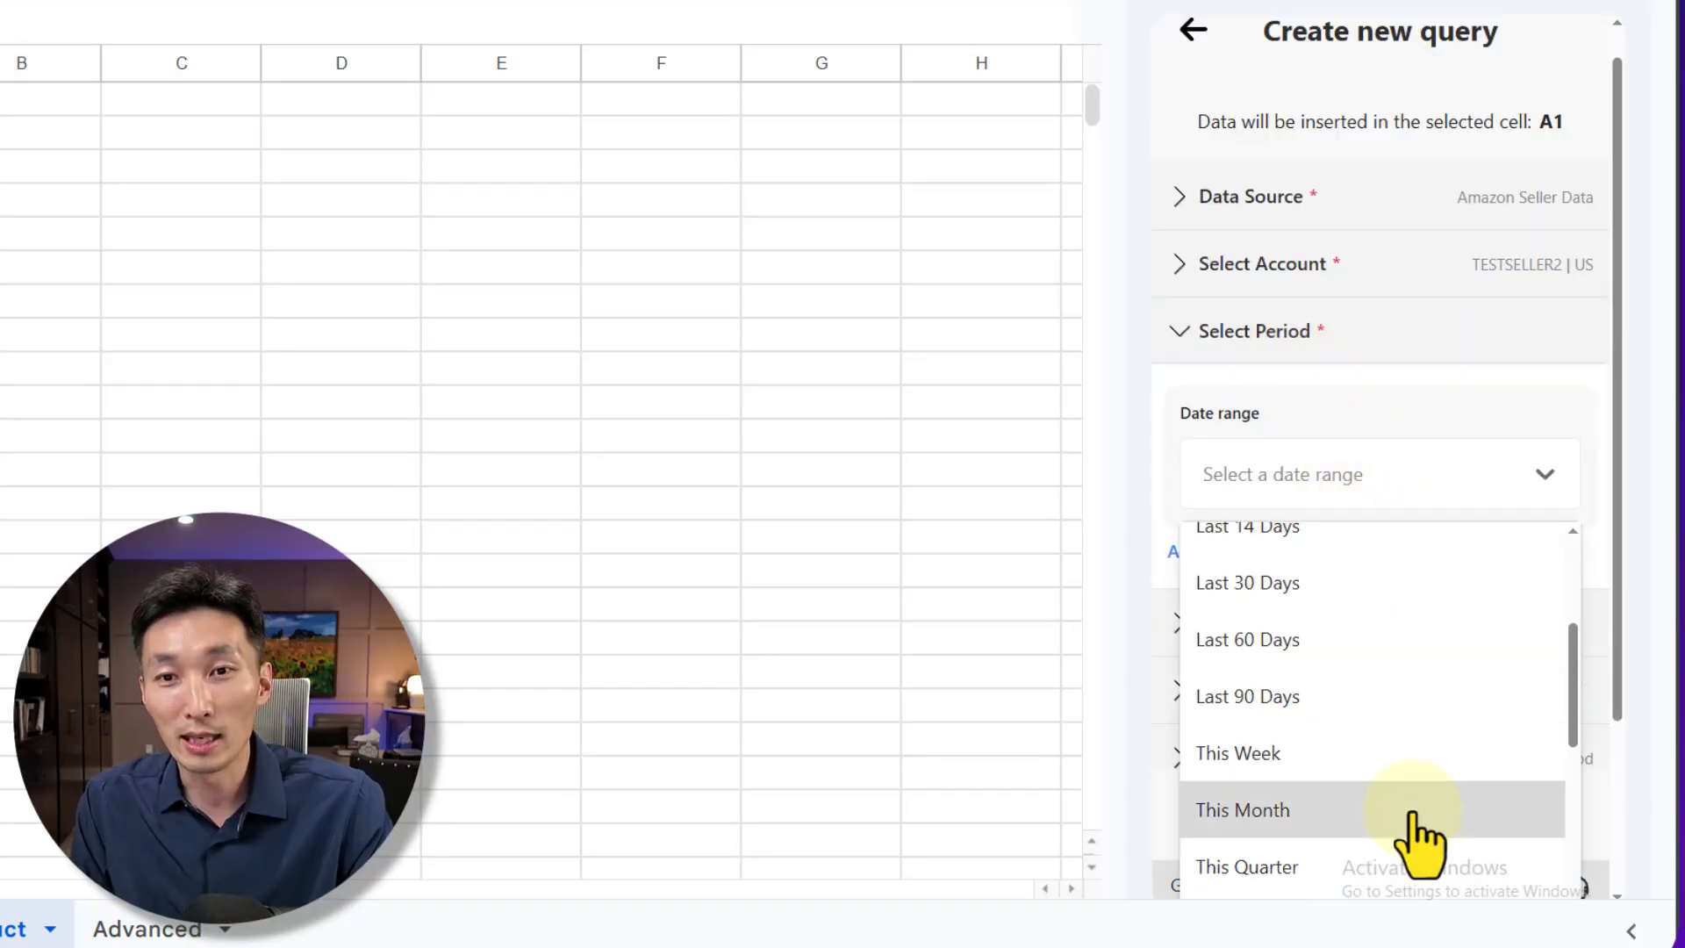
{"action": "left_click", "coordinate": [1321, 583]}
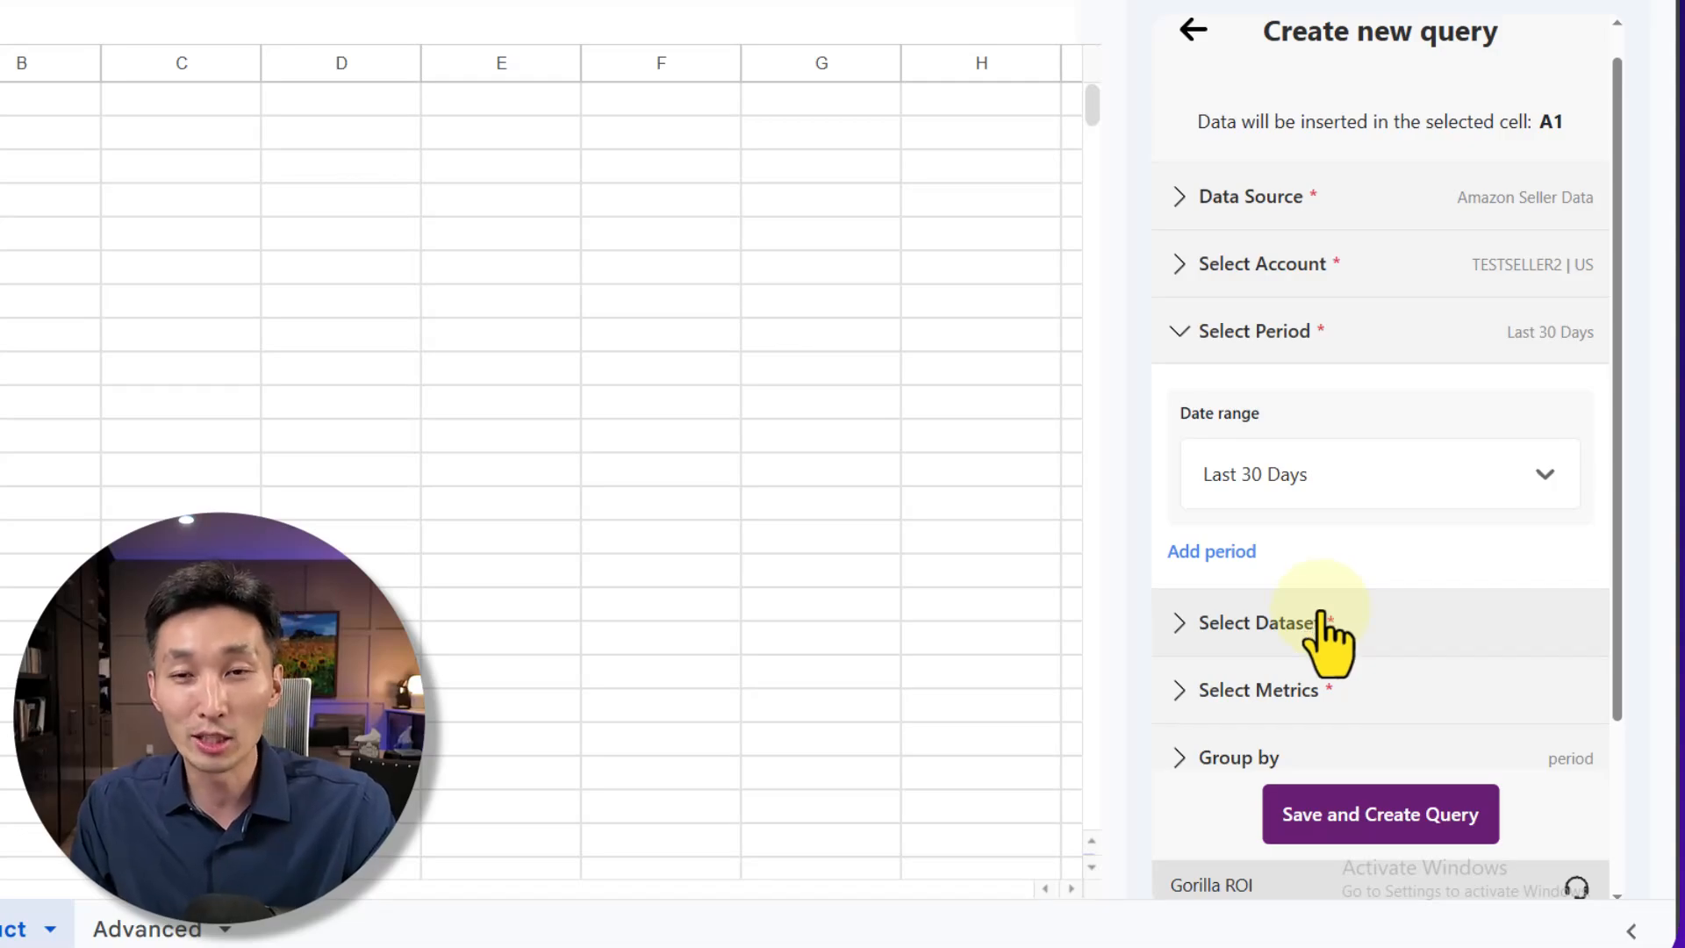
Step: Find and choose the Product dataset for the query
{"action": "left_click", "coordinate": [1325, 618]}
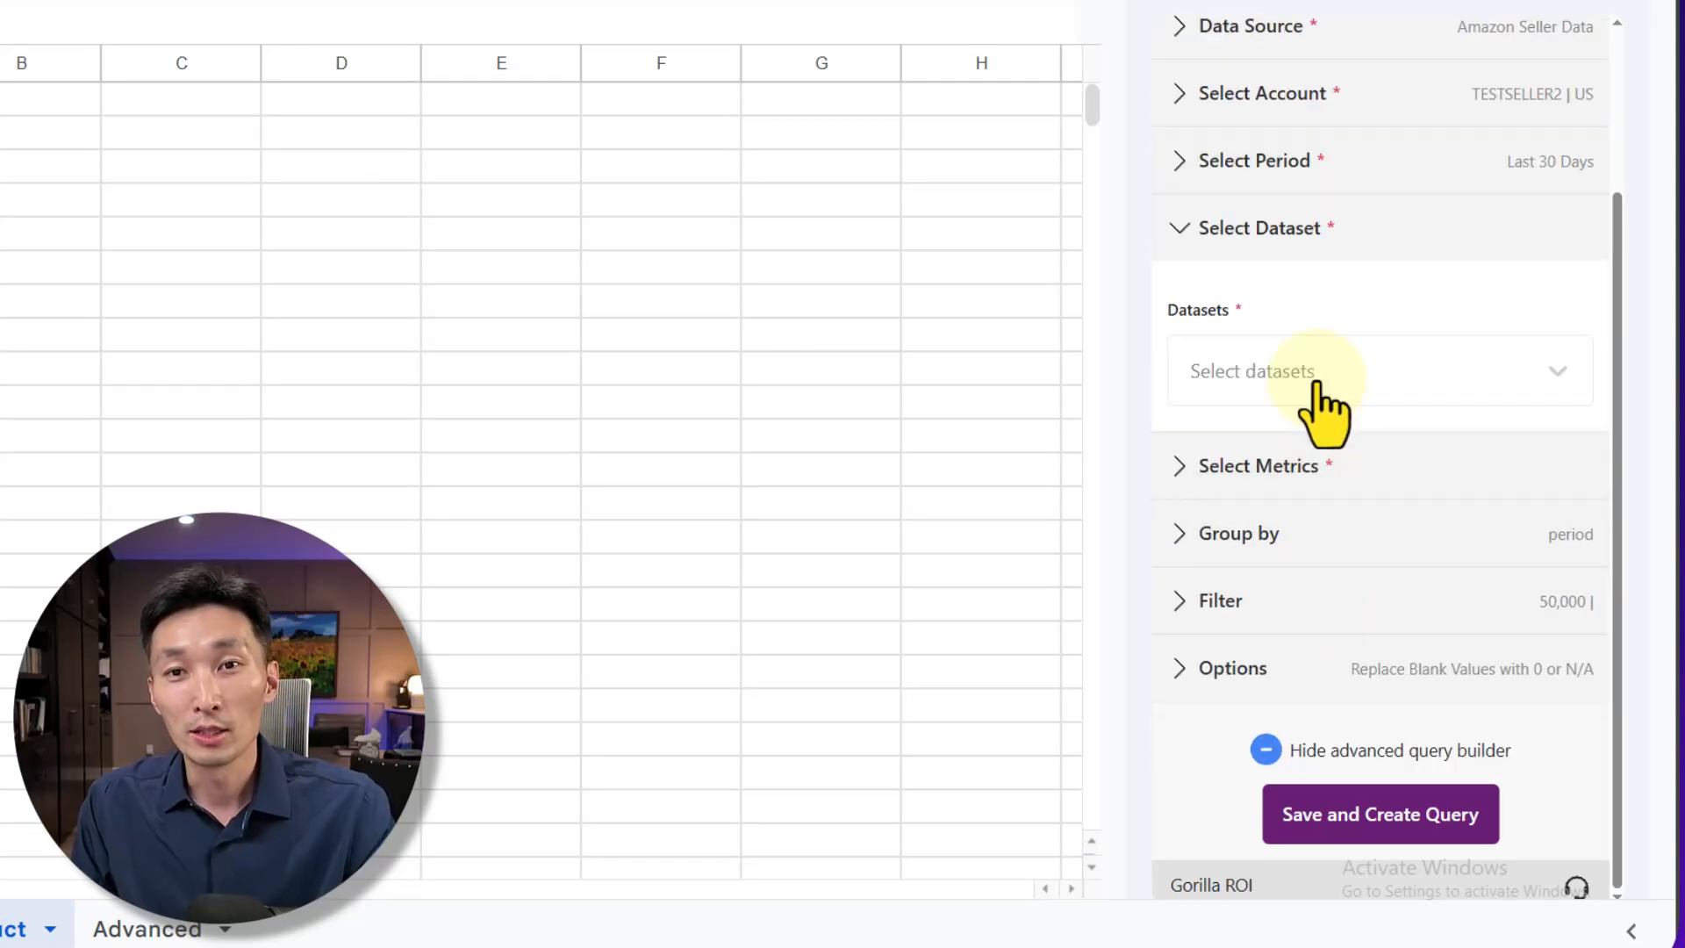
{"action": "left_click", "coordinate": [1341, 403]}
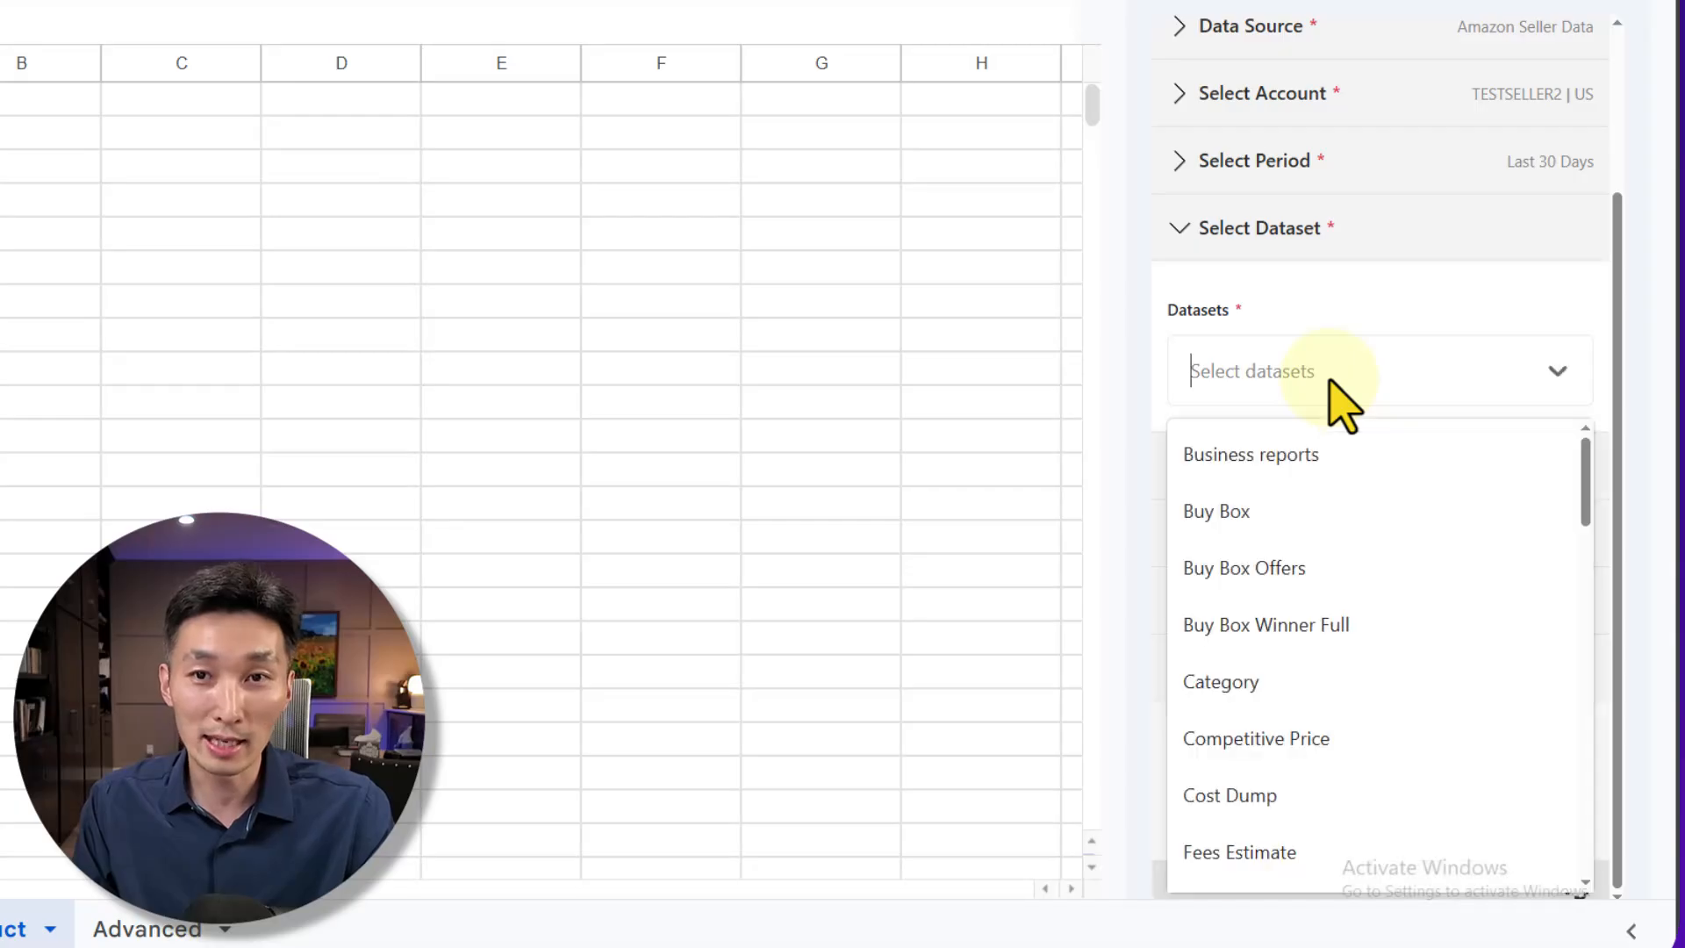
{"action": "type", "text": "pr"}
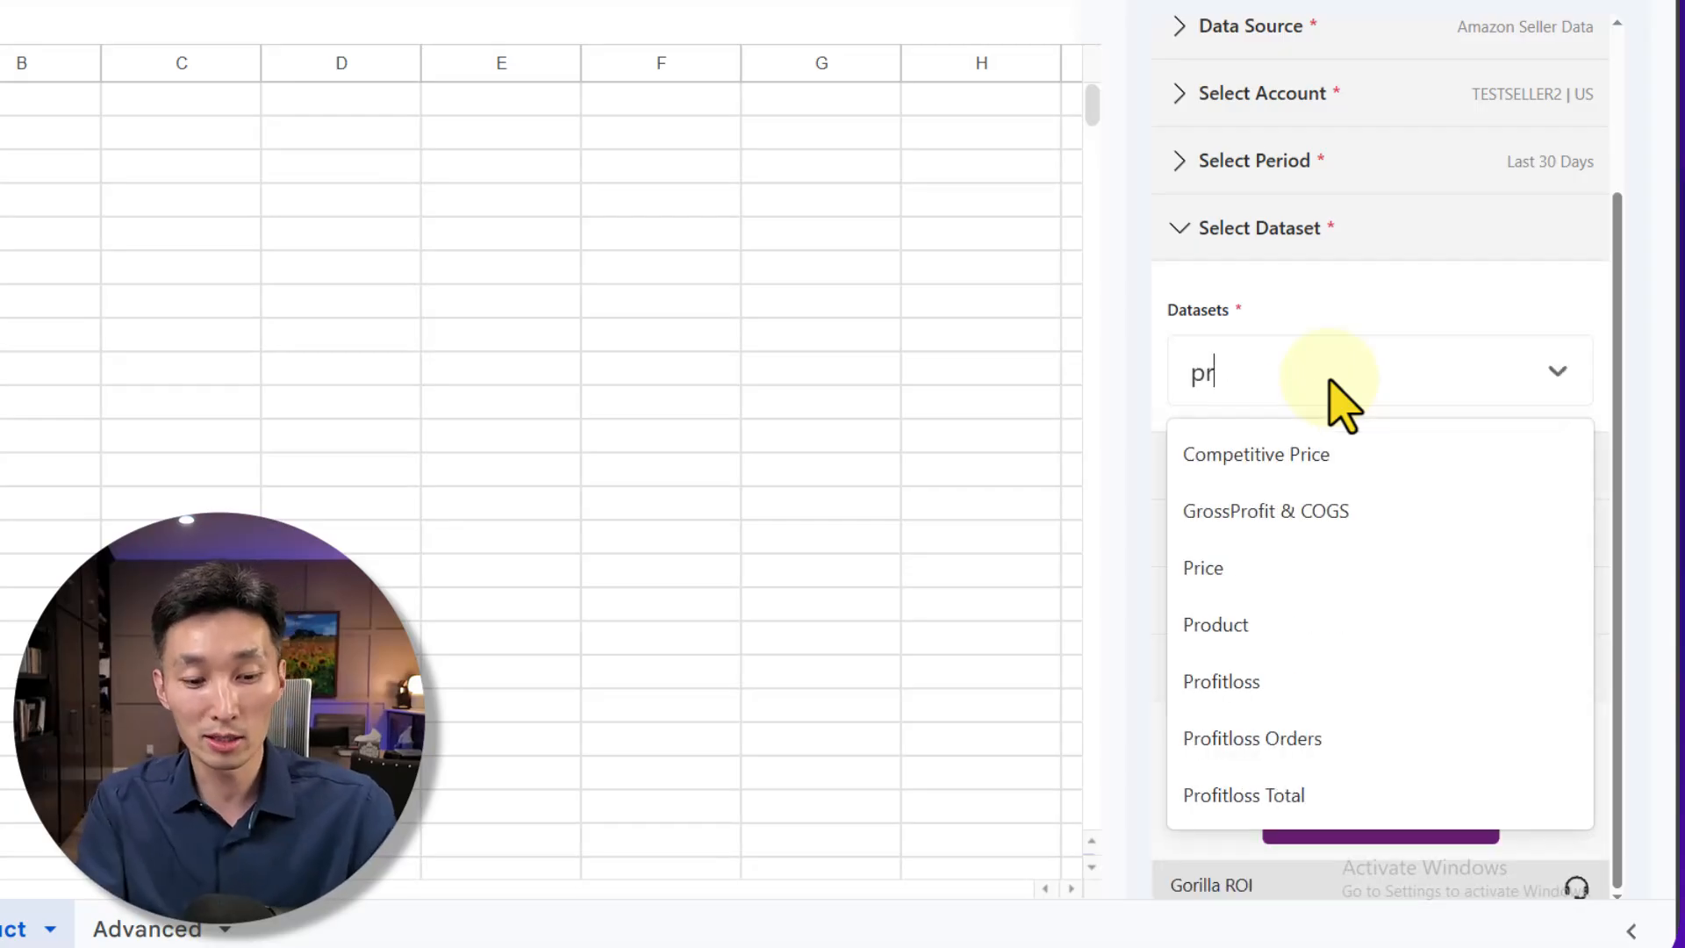
{"action": "type", "text": "od"}
{"action": "left_click", "coordinate": [1313, 456]}
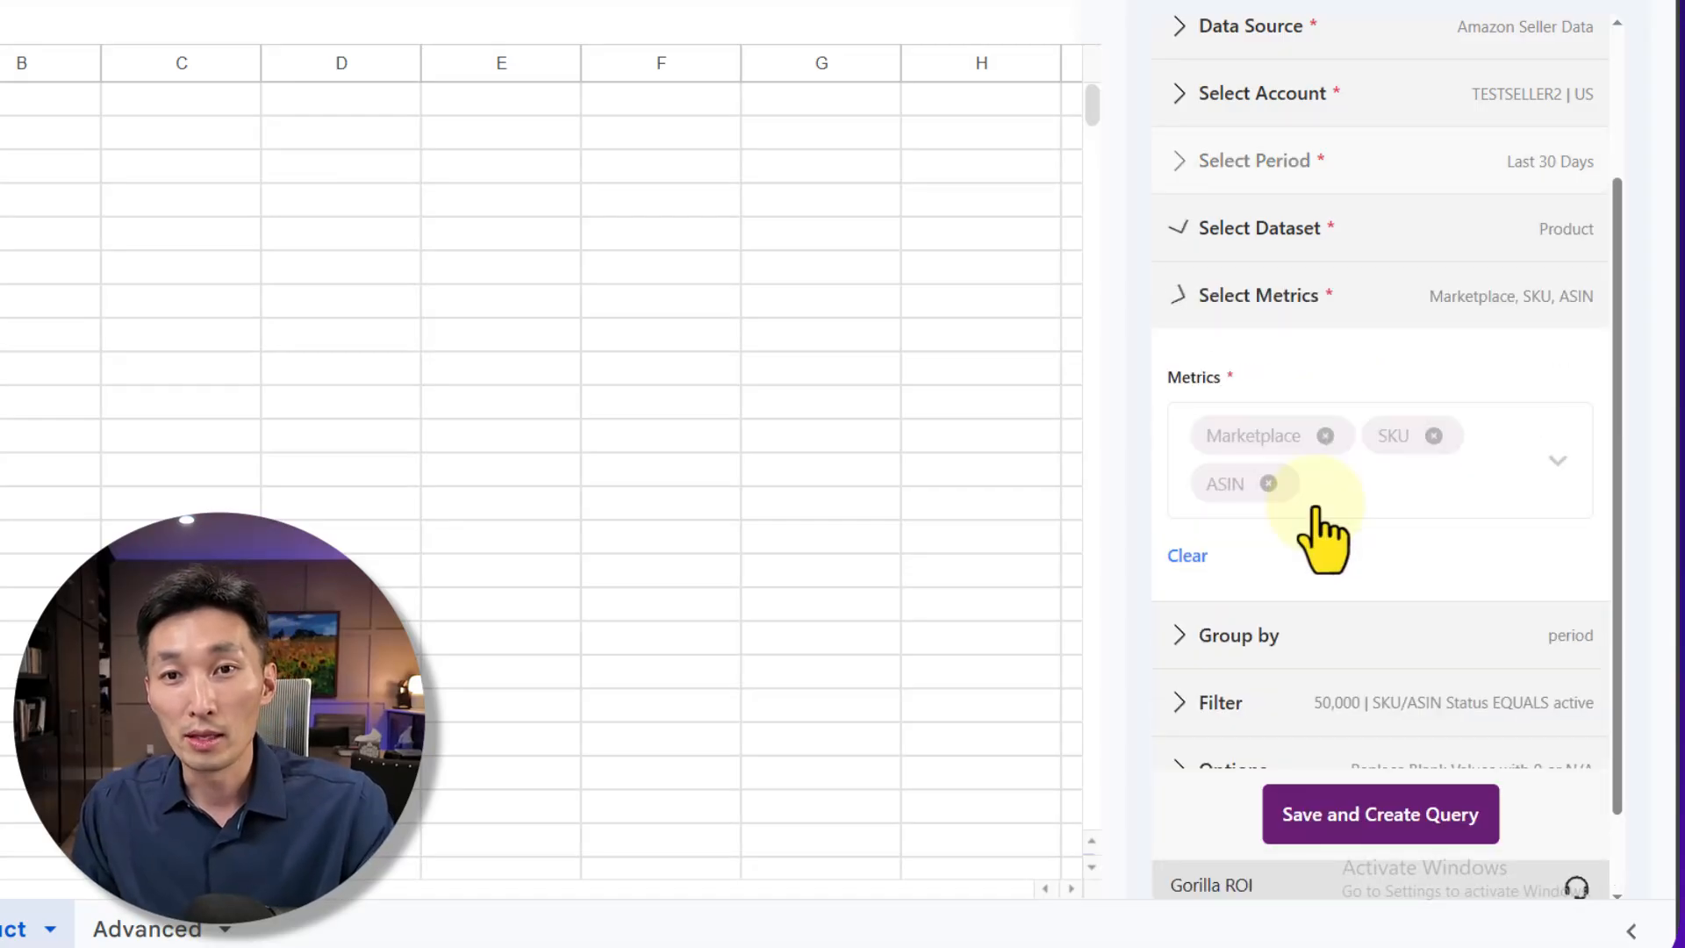
Step: Include all available metrics in the Product query
{"action": "left_click", "coordinate": [1418, 500]}
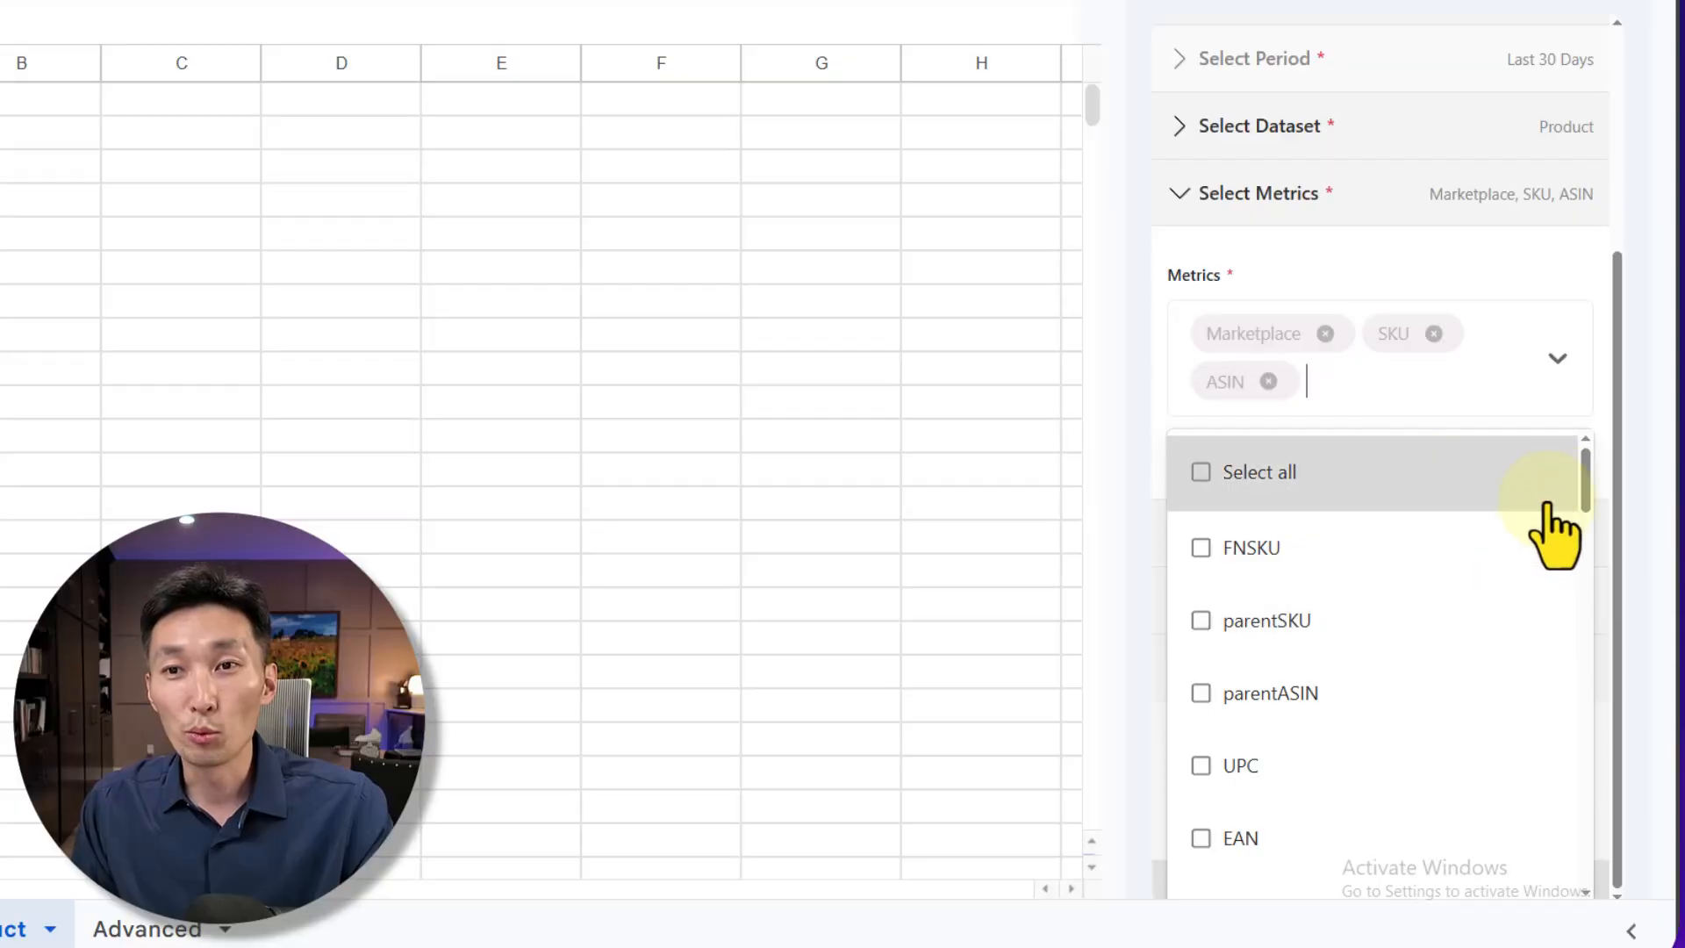
{"action": "scroll", "coordinate": [1585, 499], "scroll_direction": "down", "scroll_amount": 1}
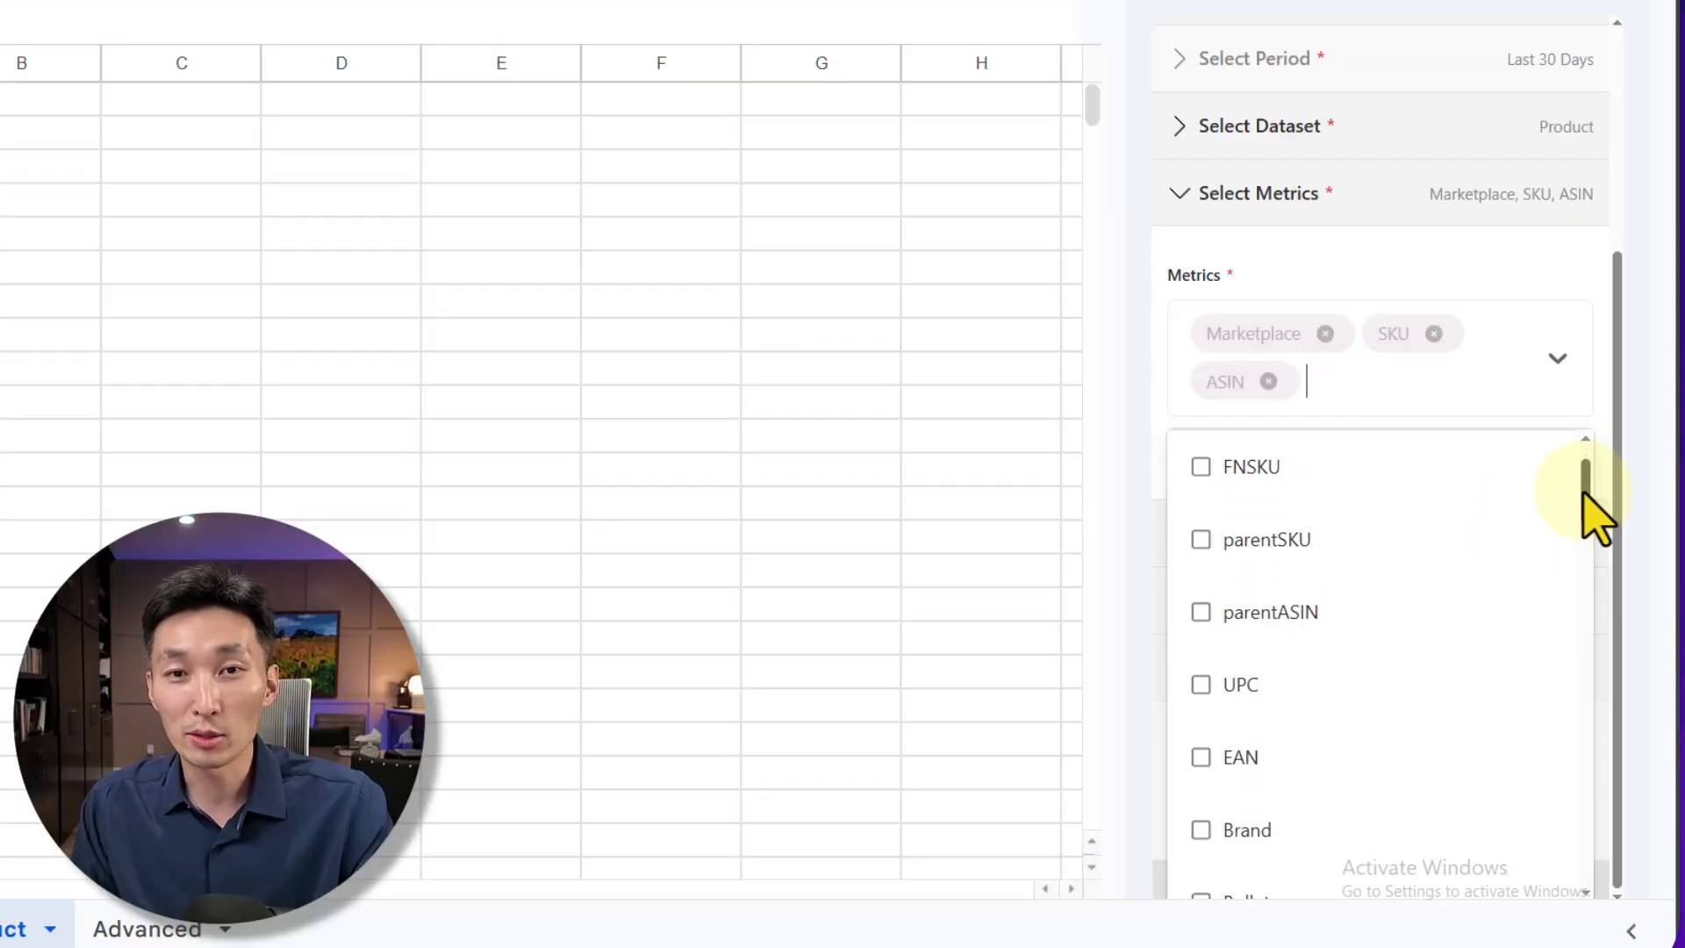
{"action": "mouse_move", "coordinate": [1585, 497]}
{"action": "left_mouse_down"}
{"action": "mouse_move", "coordinate": [1562, 519]}
{"action": "mouse_move", "coordinate": [1559, 492]}
{"action": "mouse_move", "coordinate": [1552, 537]}
{"action": "mouse_move", "coordinate": [1565, 816]}
{"action": "mouse_move", "coordinate": [1568, 478]}
{"action": "left_mouse_up"}
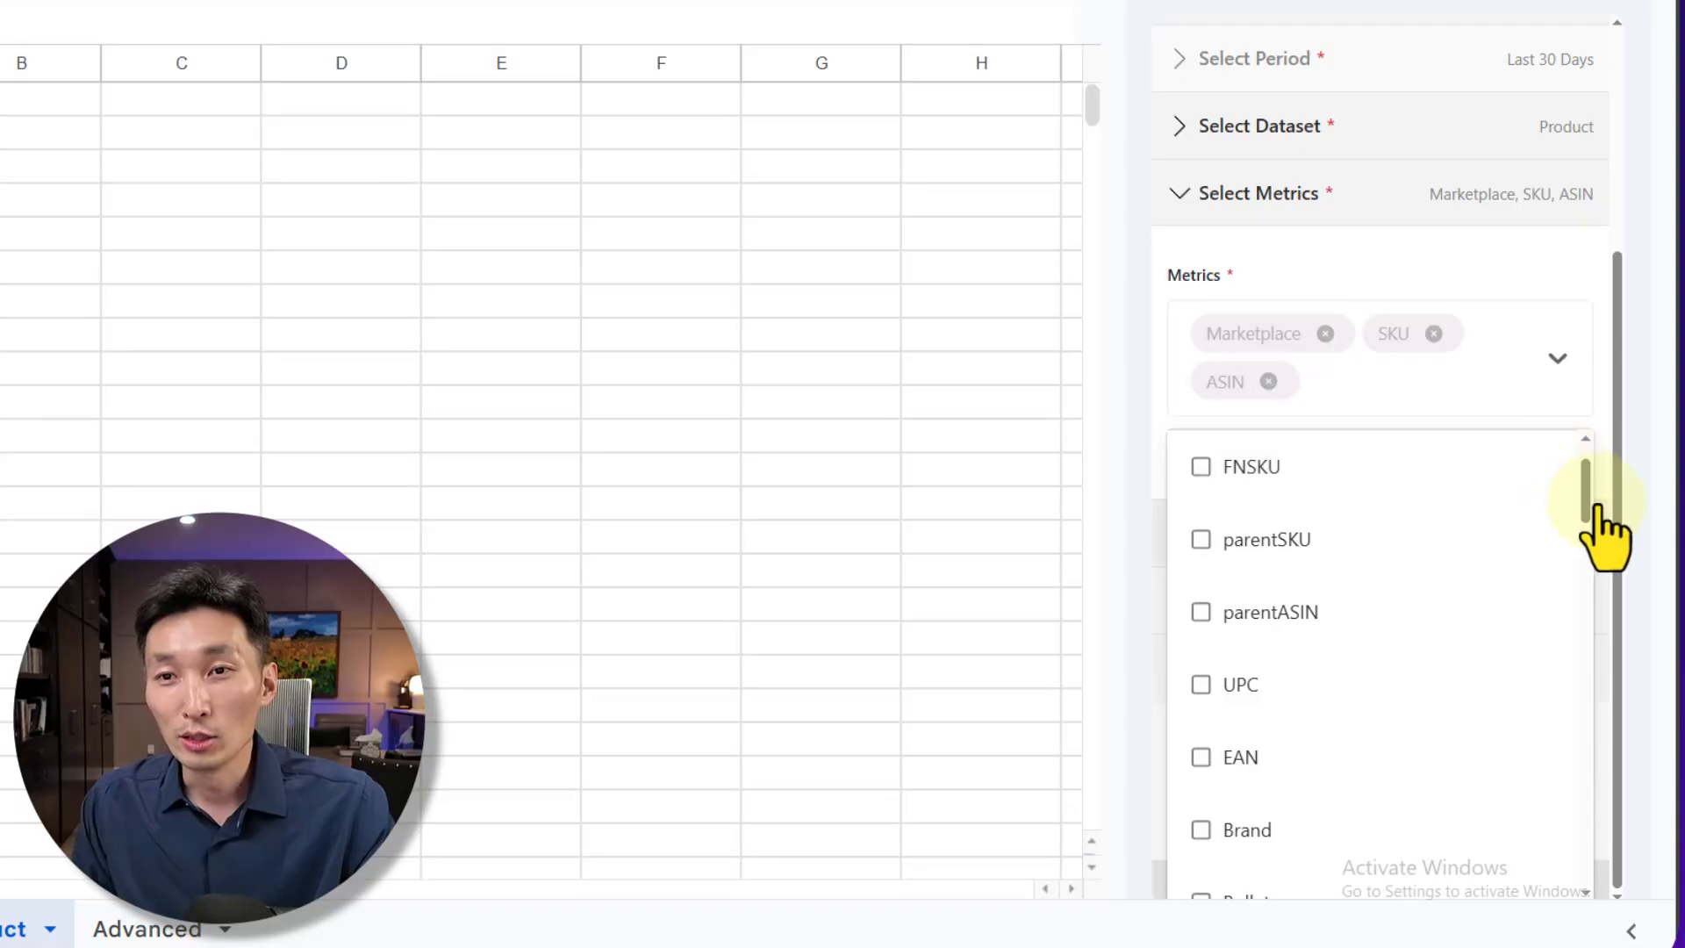
{"action": "scroll", "coordinate": [1595, 504], "scroll_direction": "up", "scroll_amount": 1}
{"action": "left_click", "coordinate": [1272, 472]}
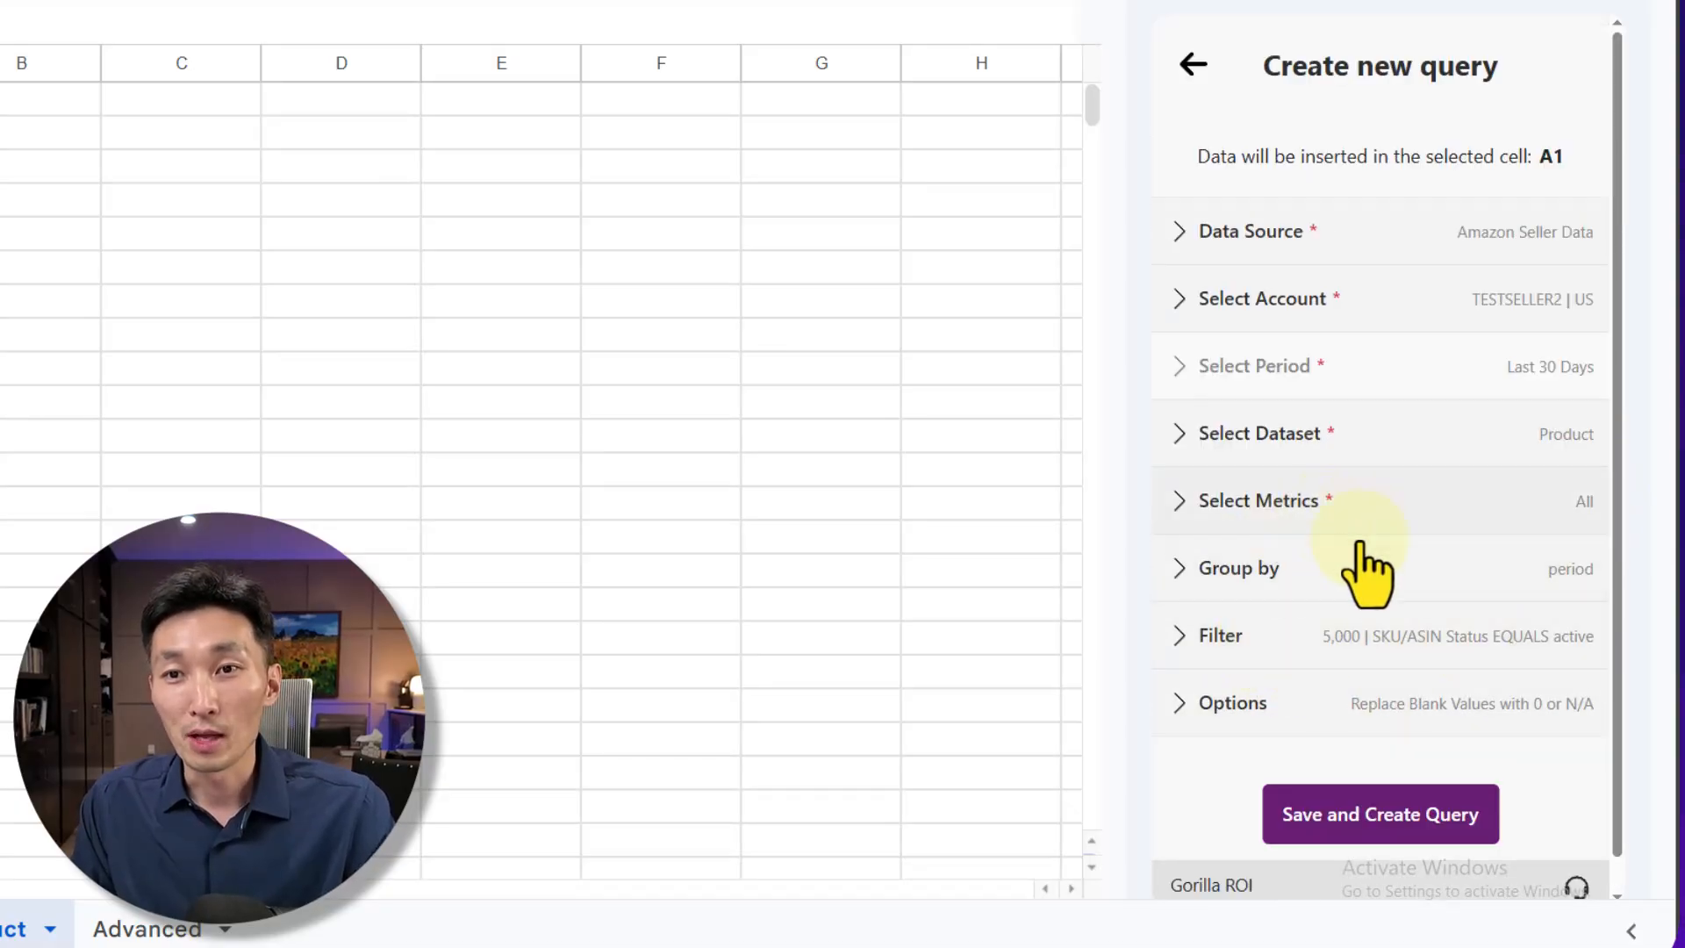
Step: Save the query under its suggested name and create it to import the product data
{"action": "scroll", "coordinate": [1402, 806], "scroll_direction": "down", "scroll_amount": 1}
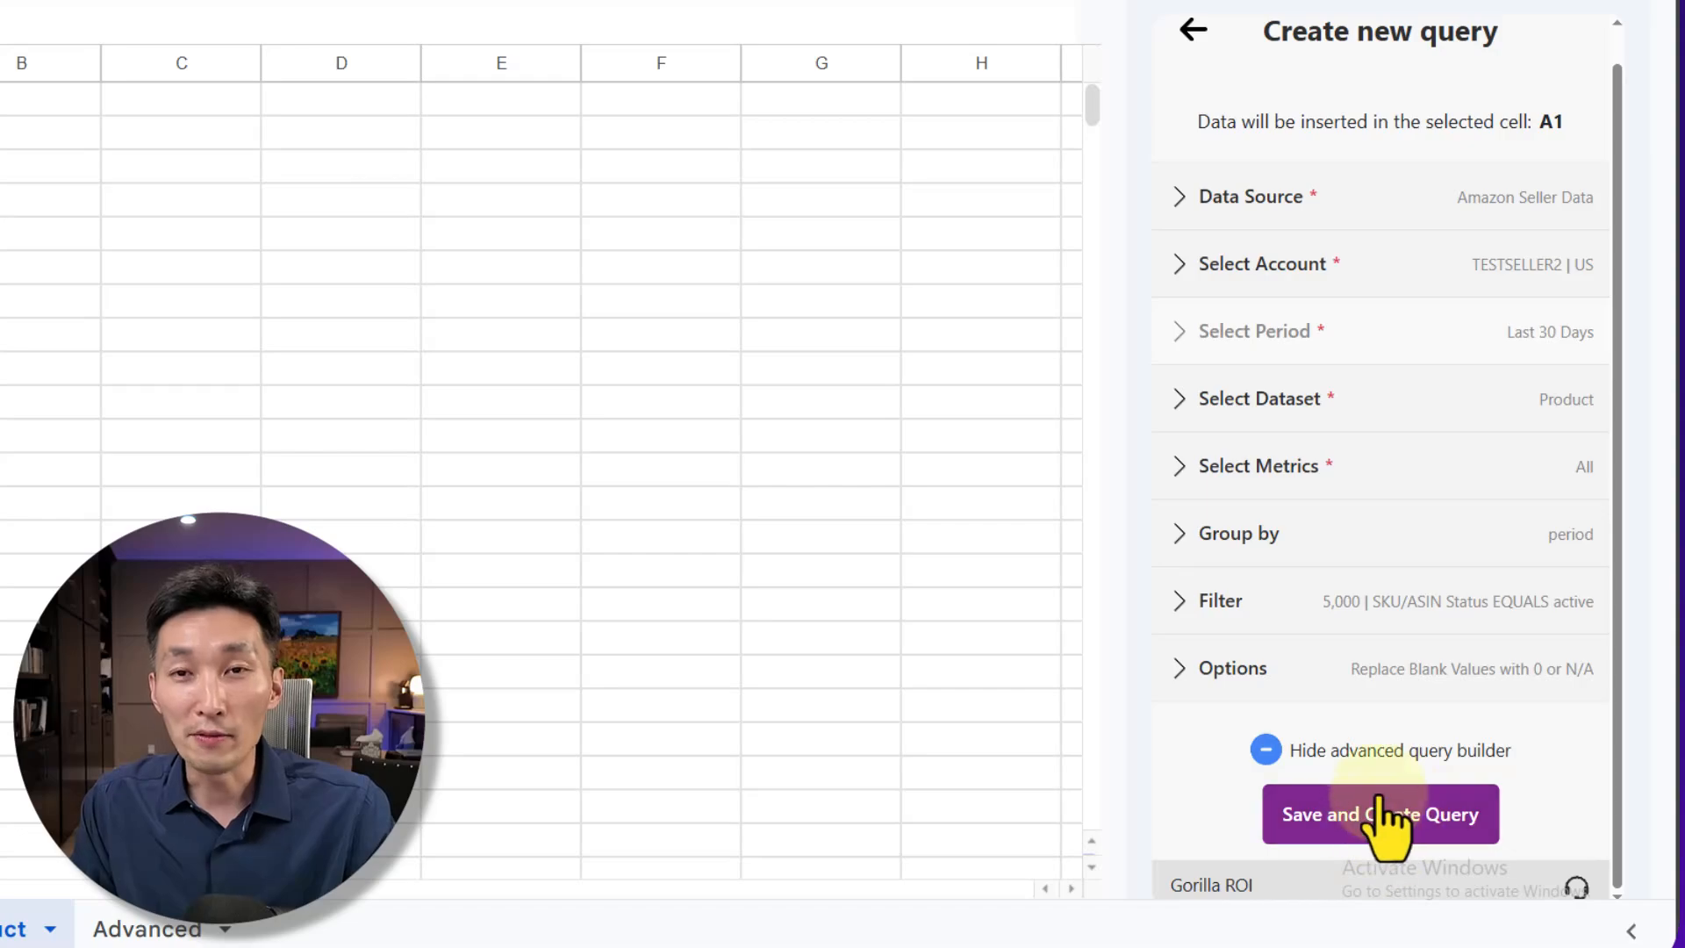
{"action": "scroll", "coordinate": [1404, 772], "scroll_direction": "up", "scroll_amount": 1}
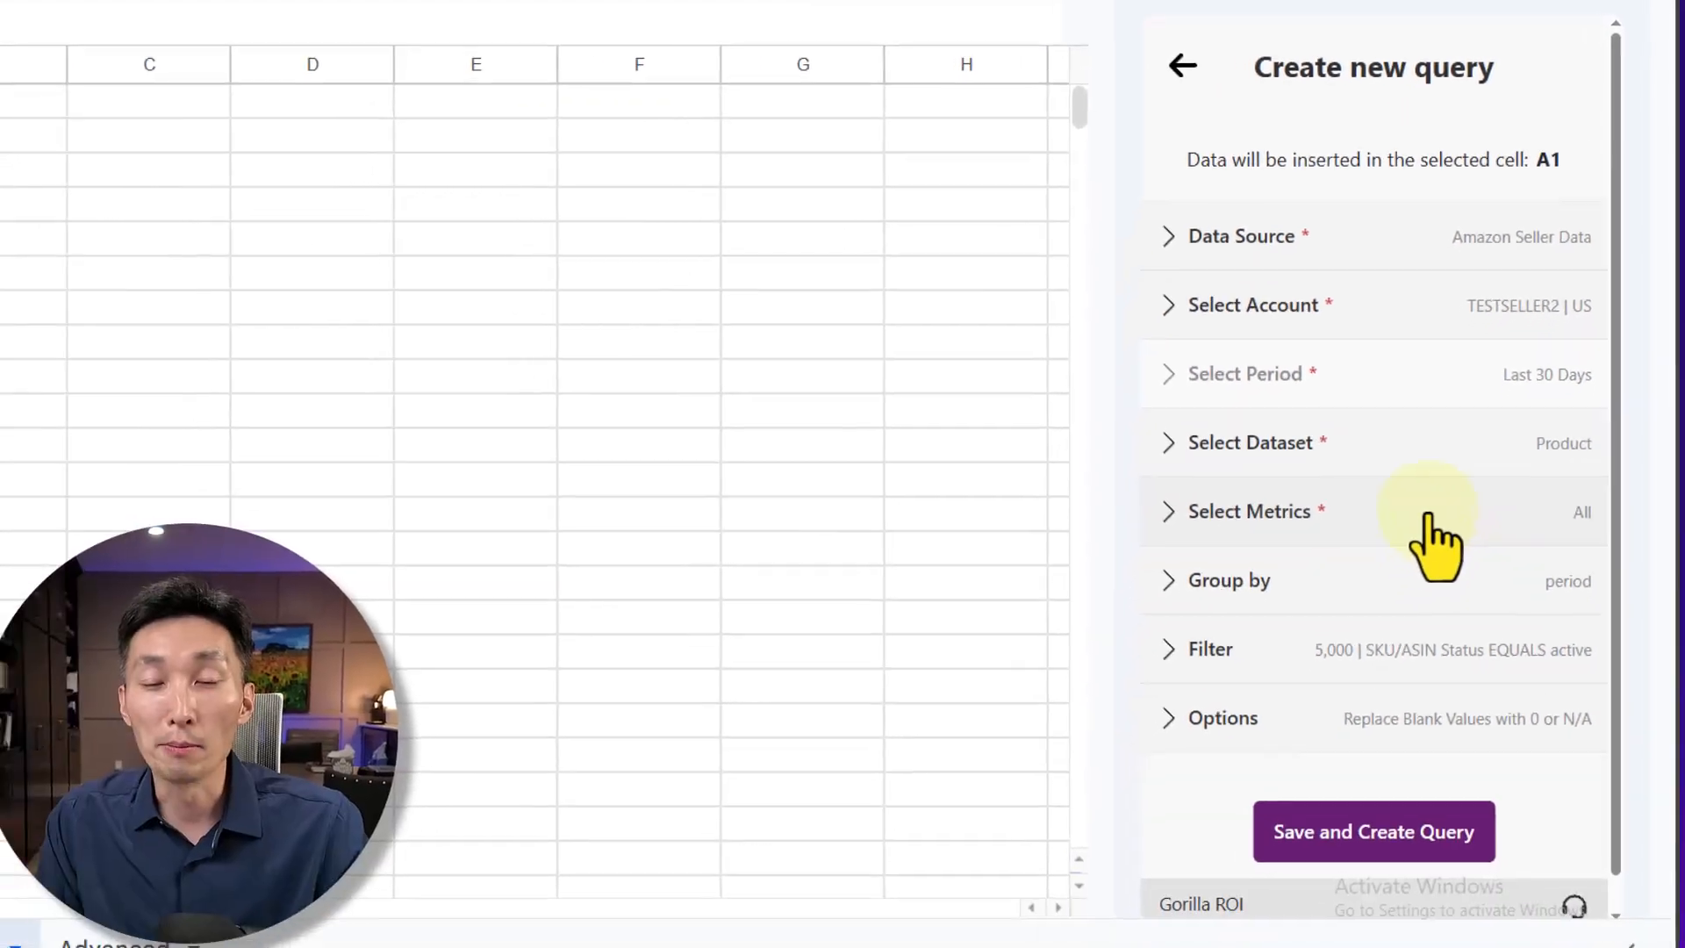
{"action": "left_click", "coordinate": [1397, 811]}
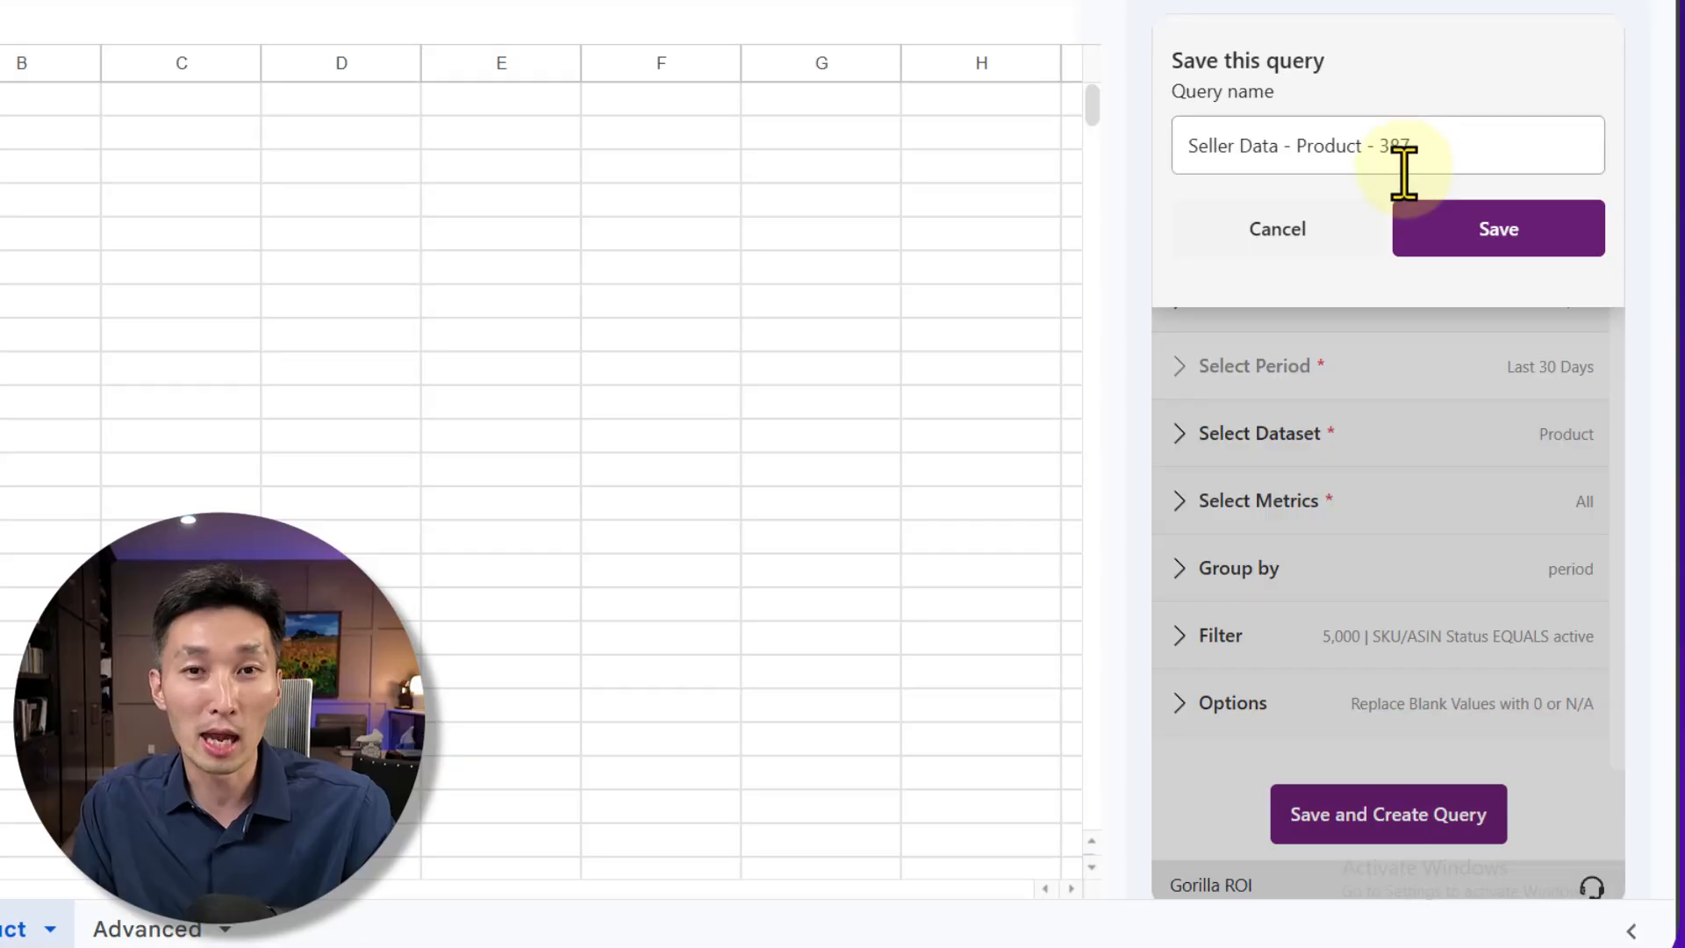
{"action": "left_click", "coordinate": [1463, 233]}
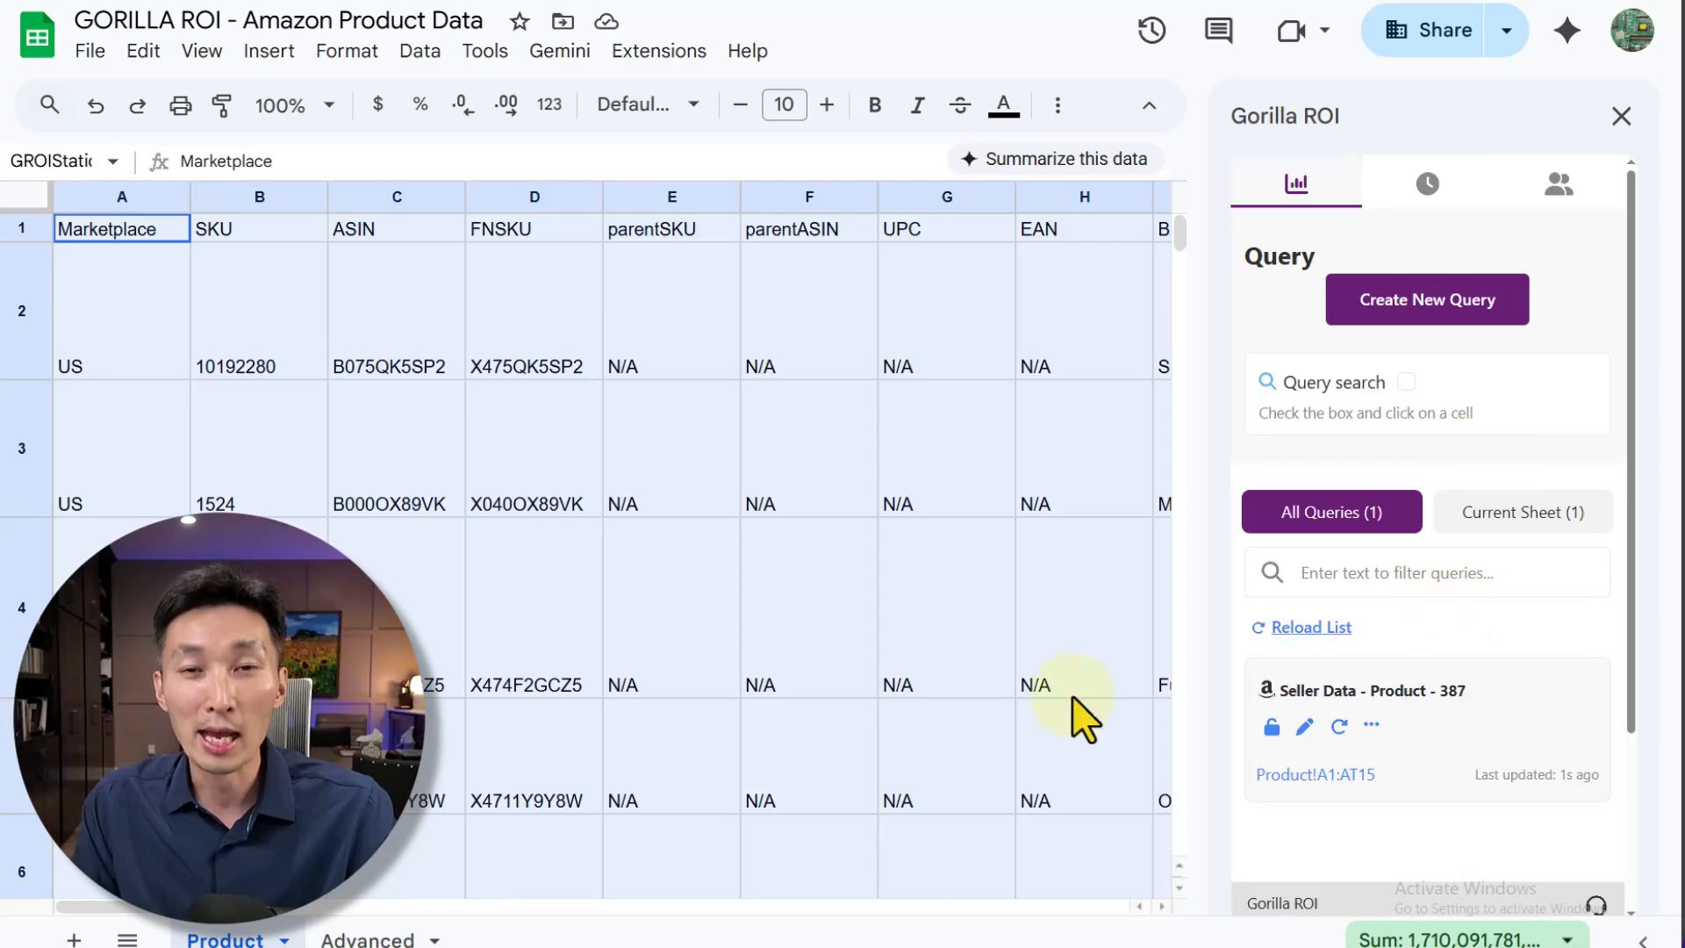
Step: Look over the imported column headers on the Product sheet, from Marketplace through Image URL
{"action": "left_click", "coordinate": [230, 493]}
{"action": "left_click", "coordinate": [143, 269]}
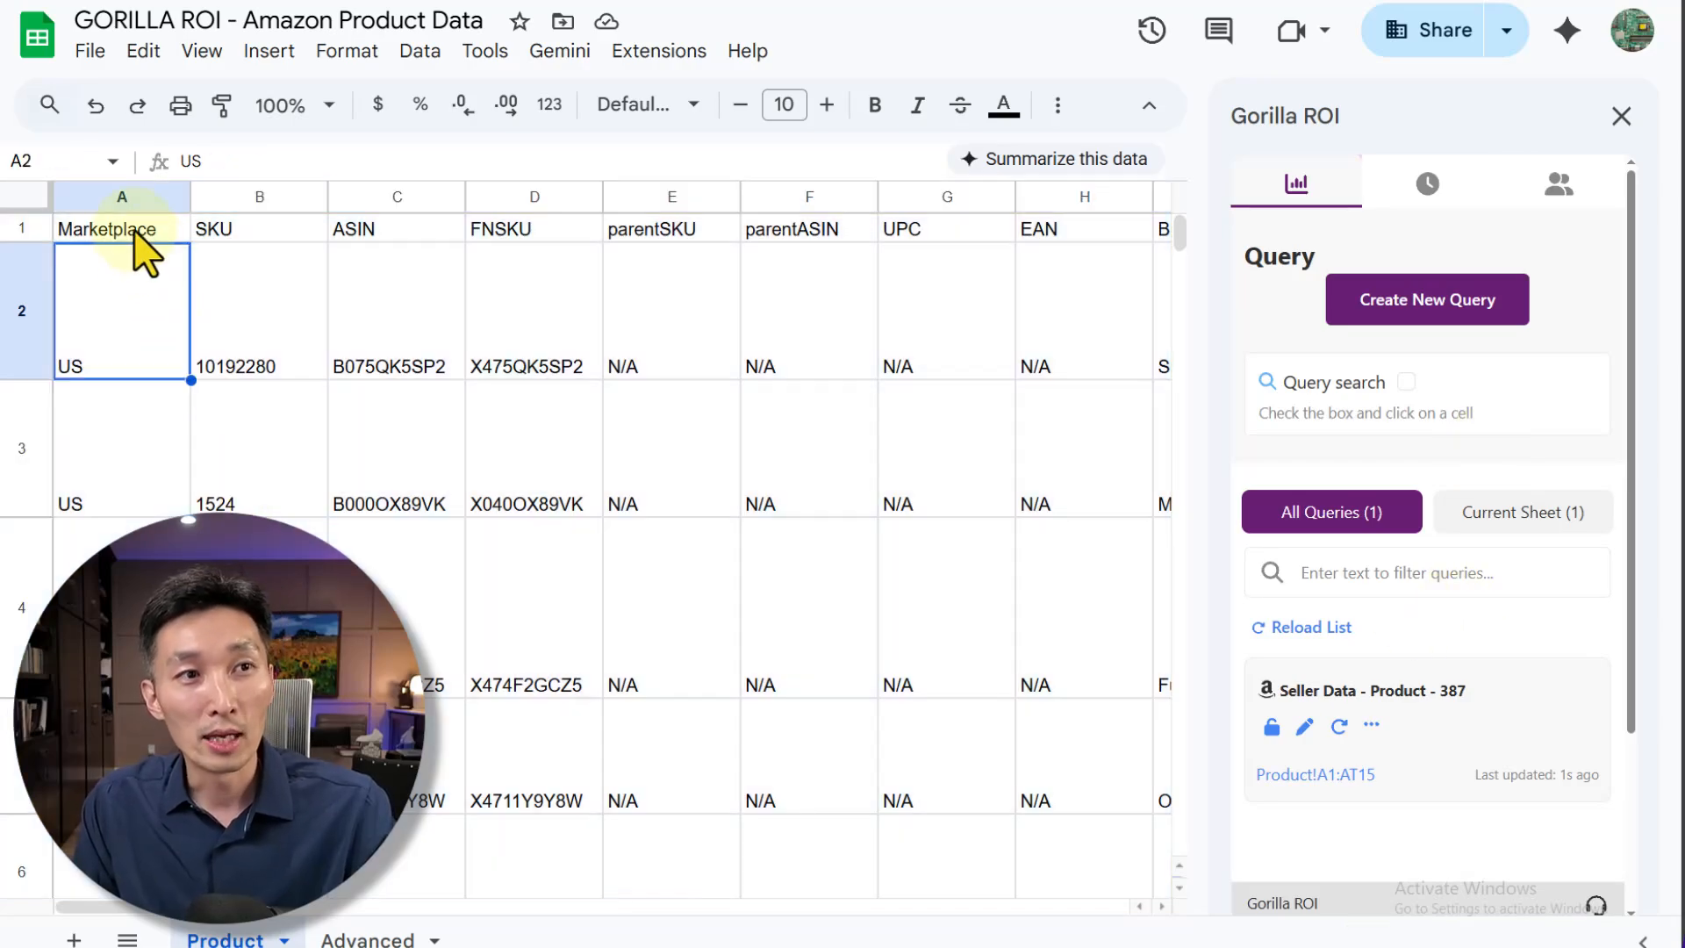
{"action": "left_click", "coordinate": [135, 230]}
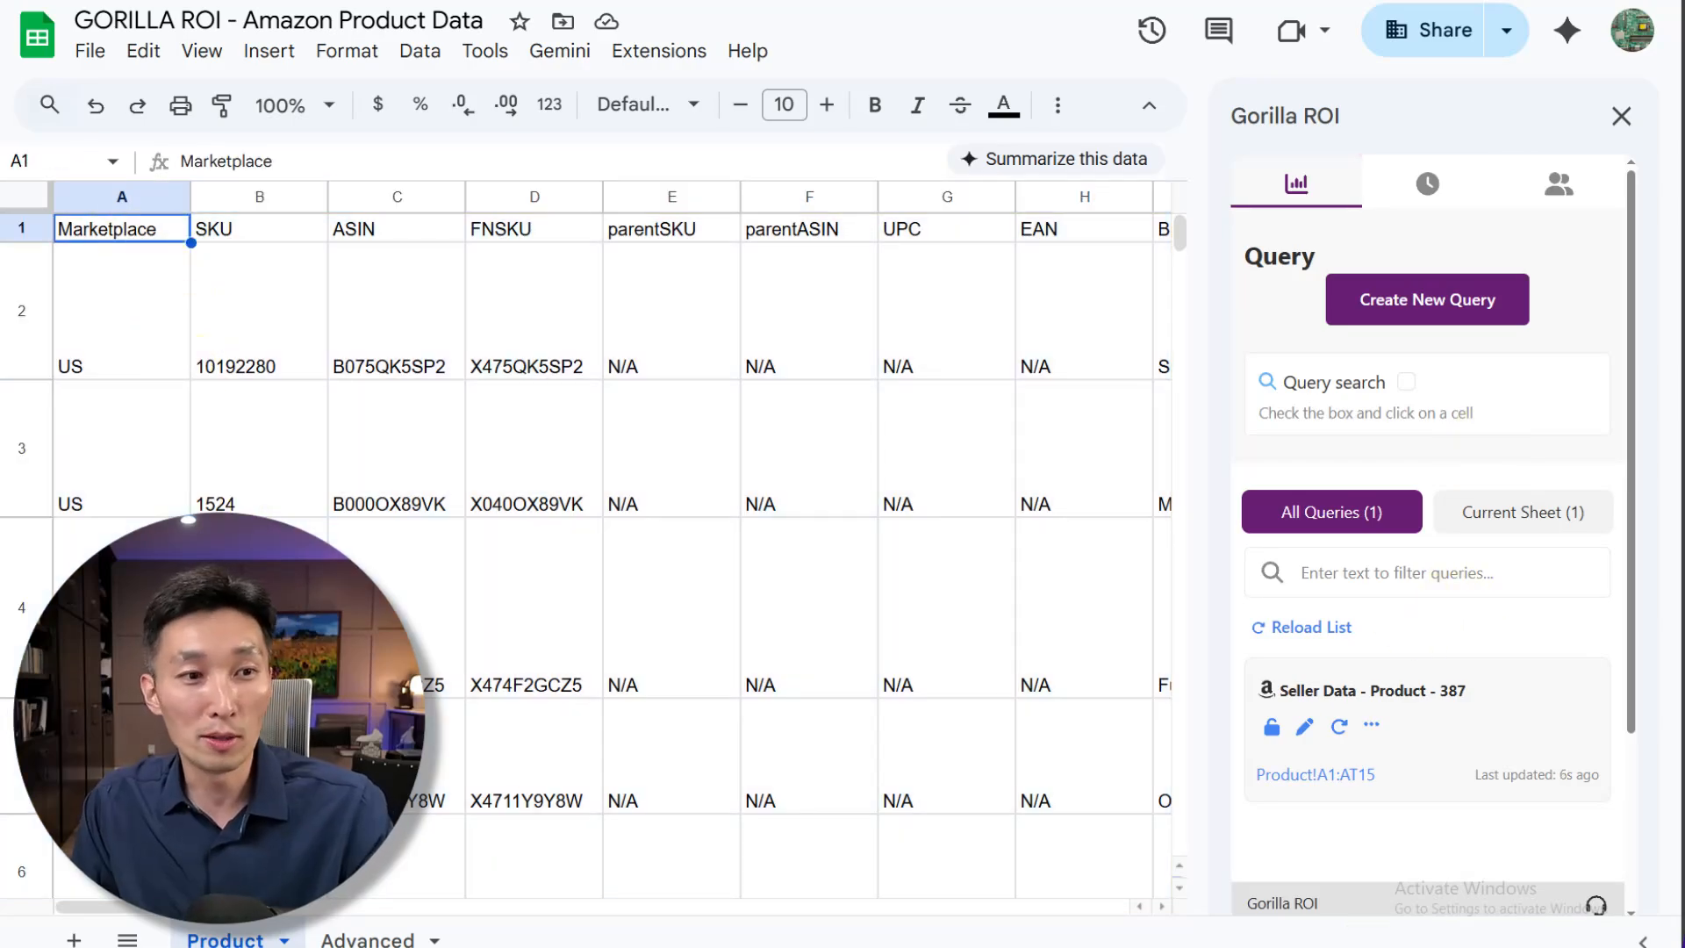
{"action": "left_click_drag", "start_coordinate": [131, 909], "coordinate": [751, 907]}
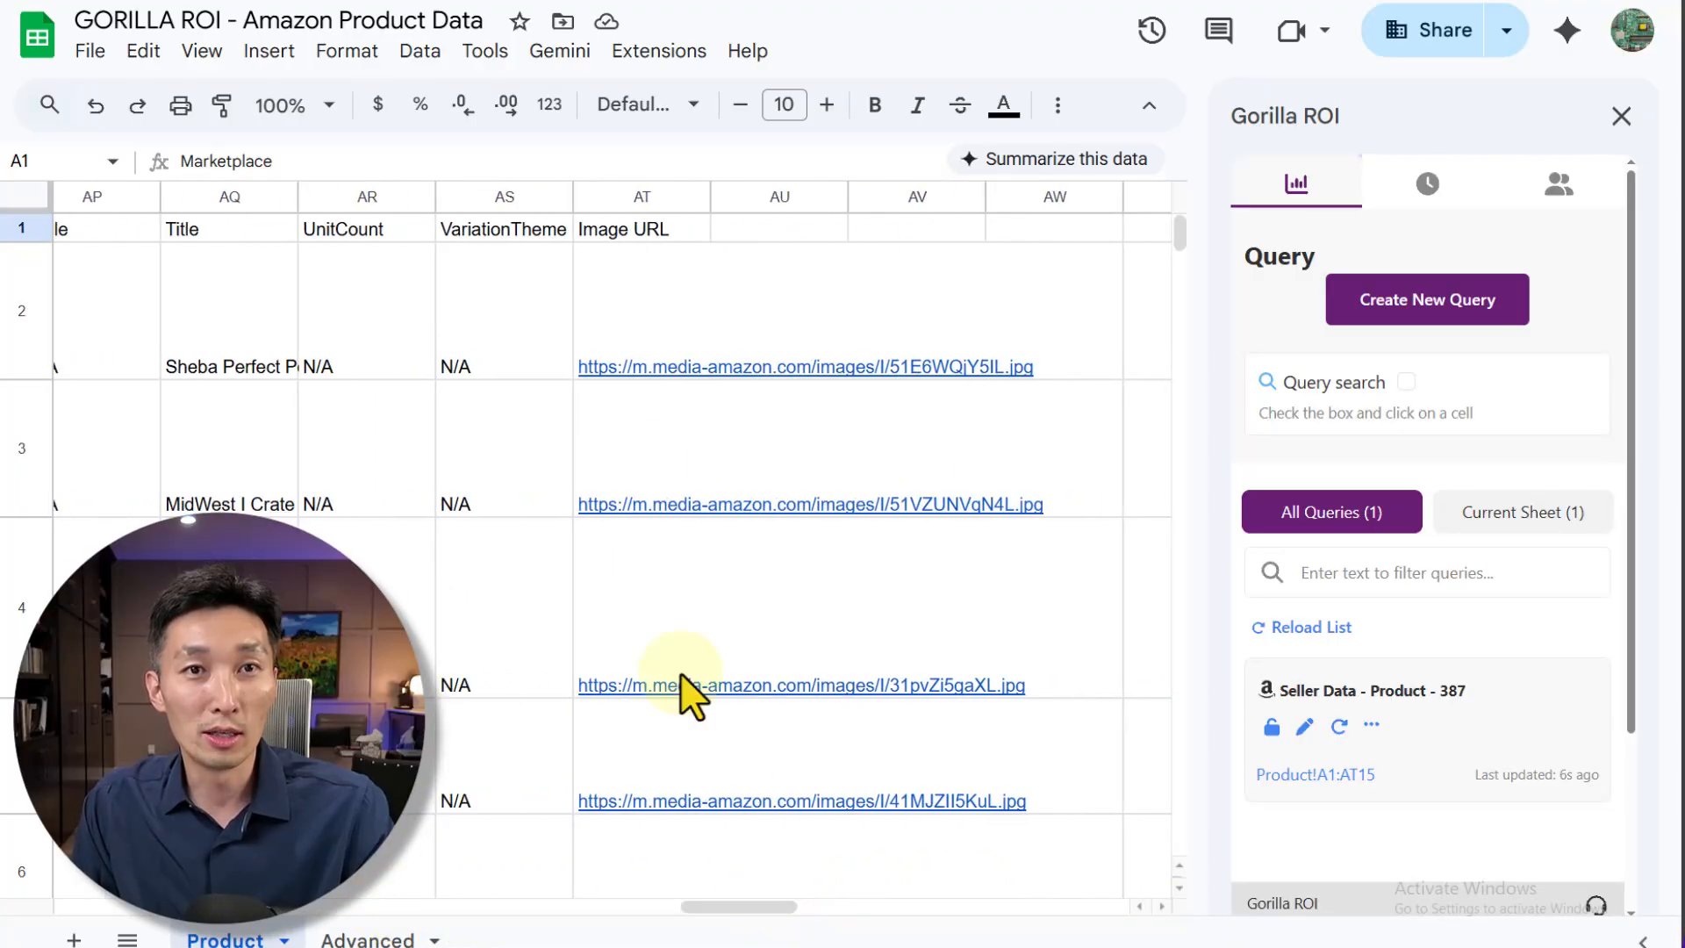
{"action": "left_click", "coordinate": [654, 230]}
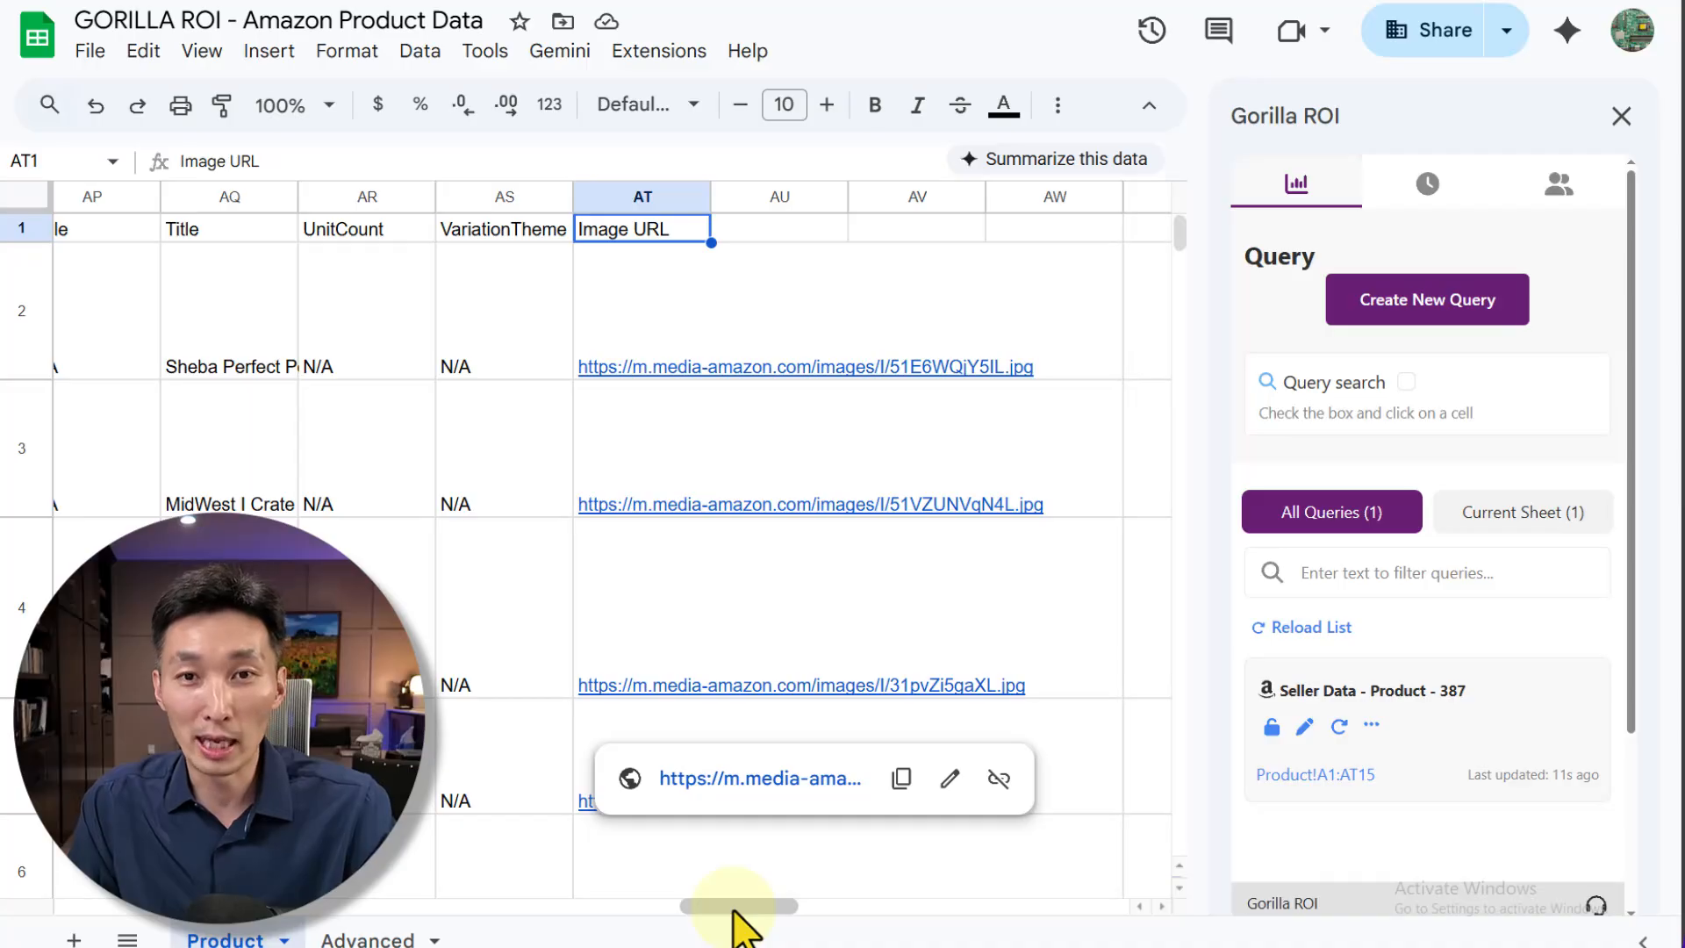
{"action": "left_click_drag", "start_coordinate": [735, 913], "coordinate": [114, 911]}
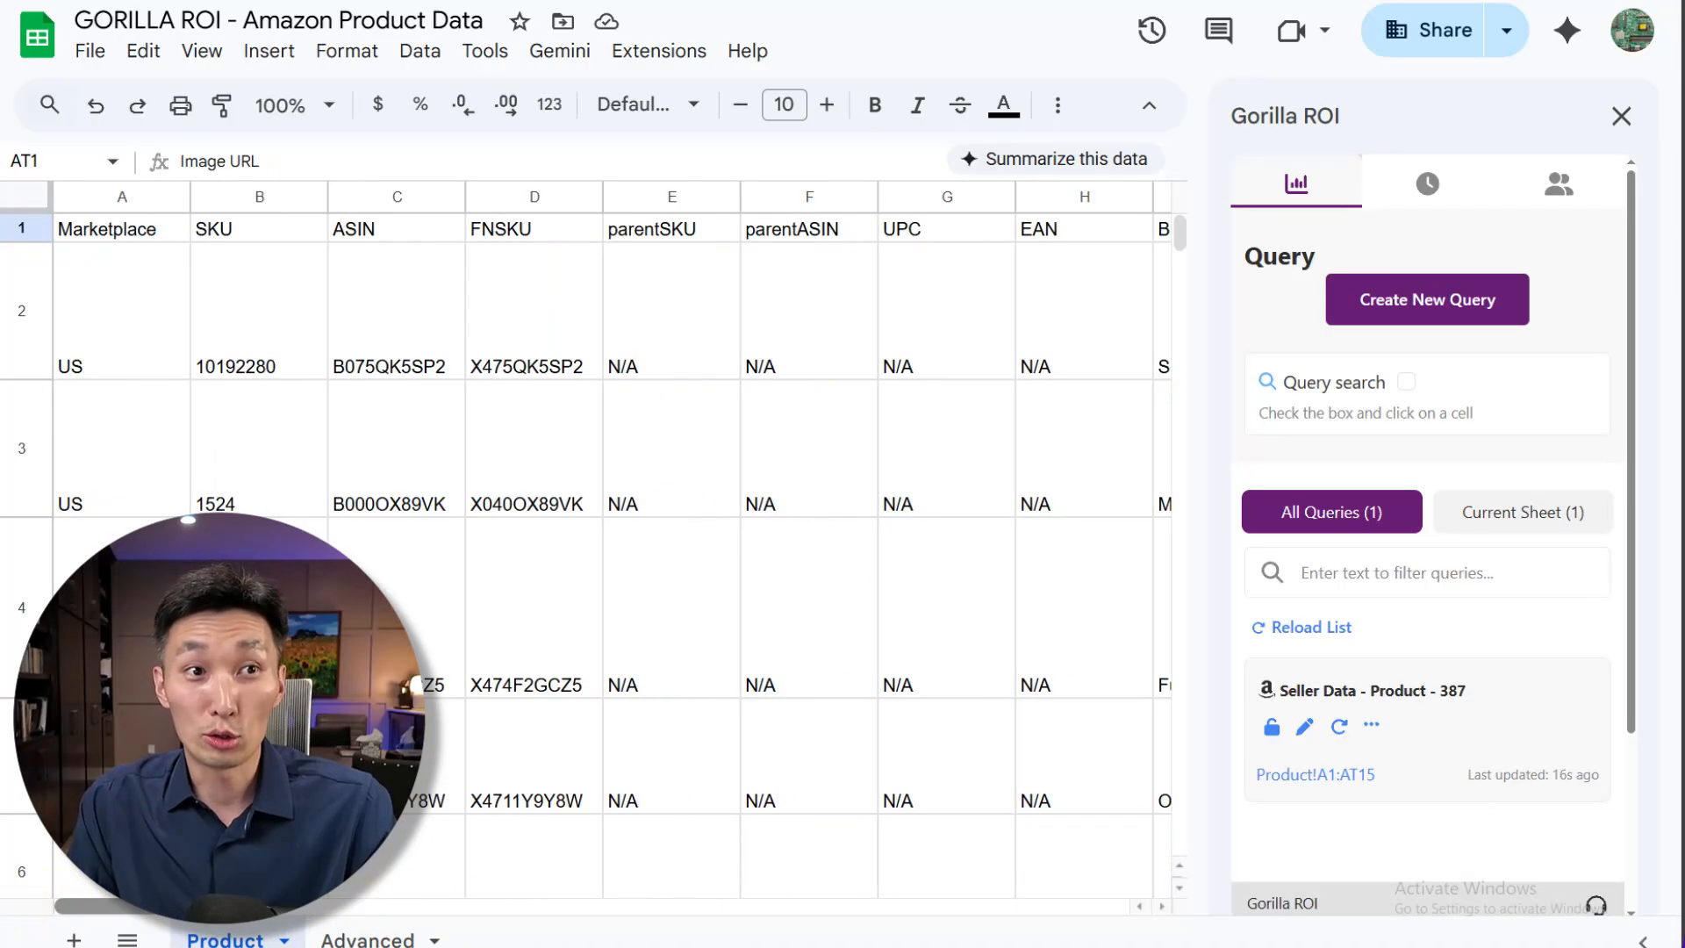
Step: Examine the first product's values in row 2, including marketplace, SKU, bullets and image URL
{"action": "left_click", "coordinate": [114, 373]}
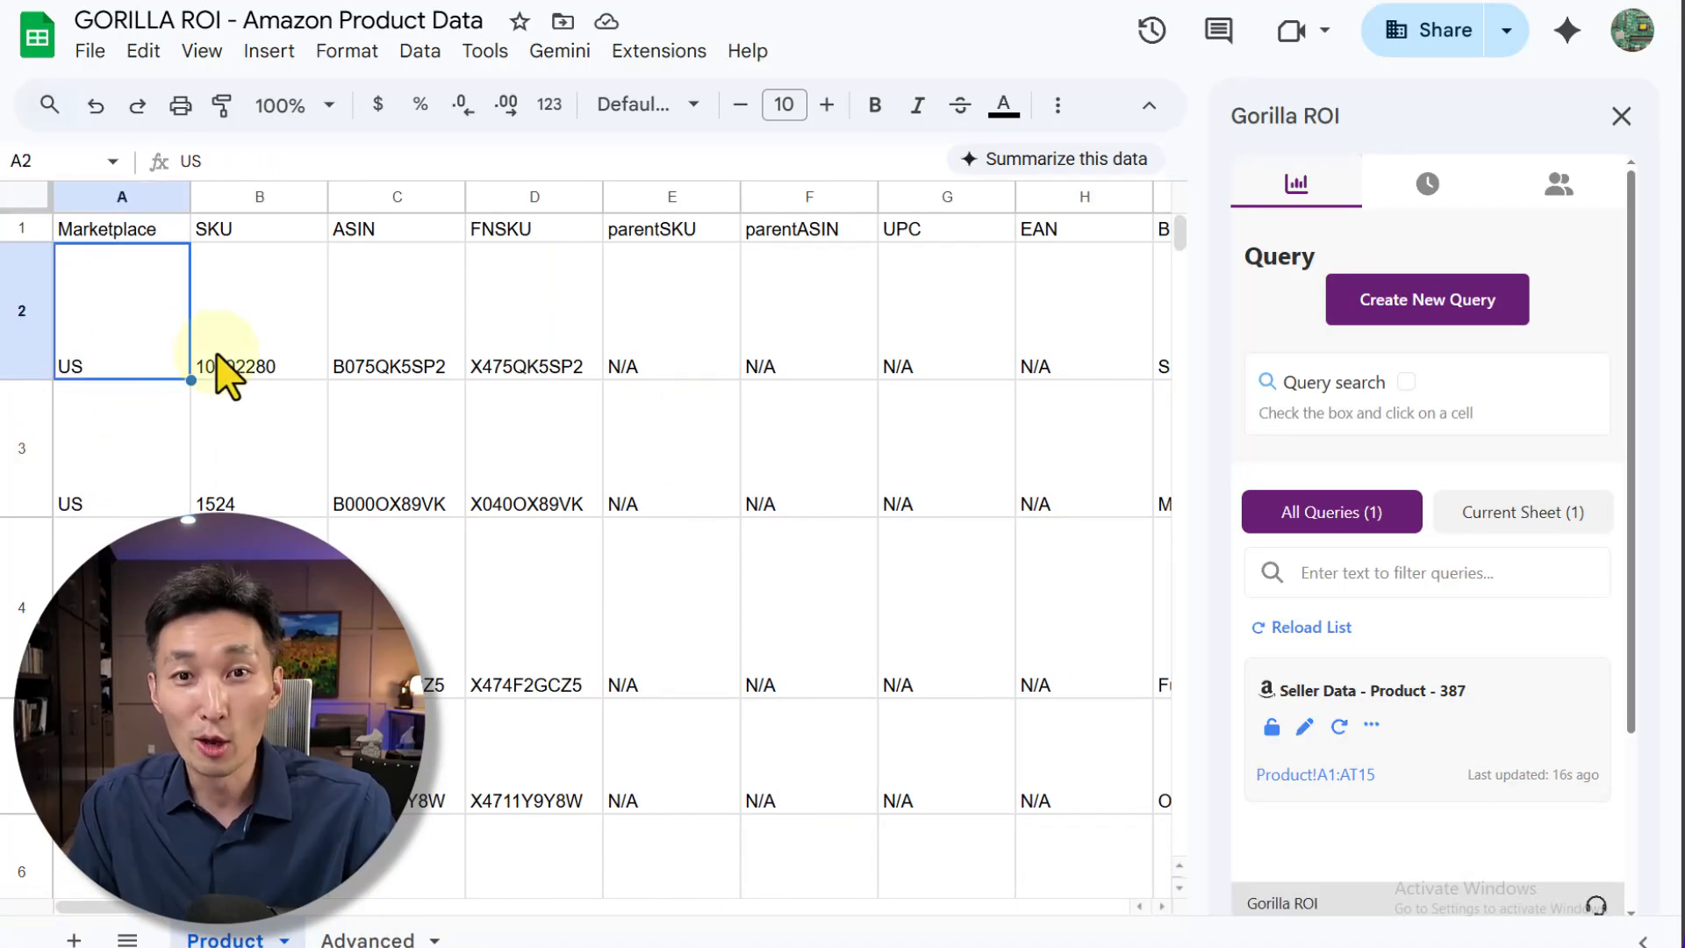
{"action": "left_click", "coordinate": [281, 353]}
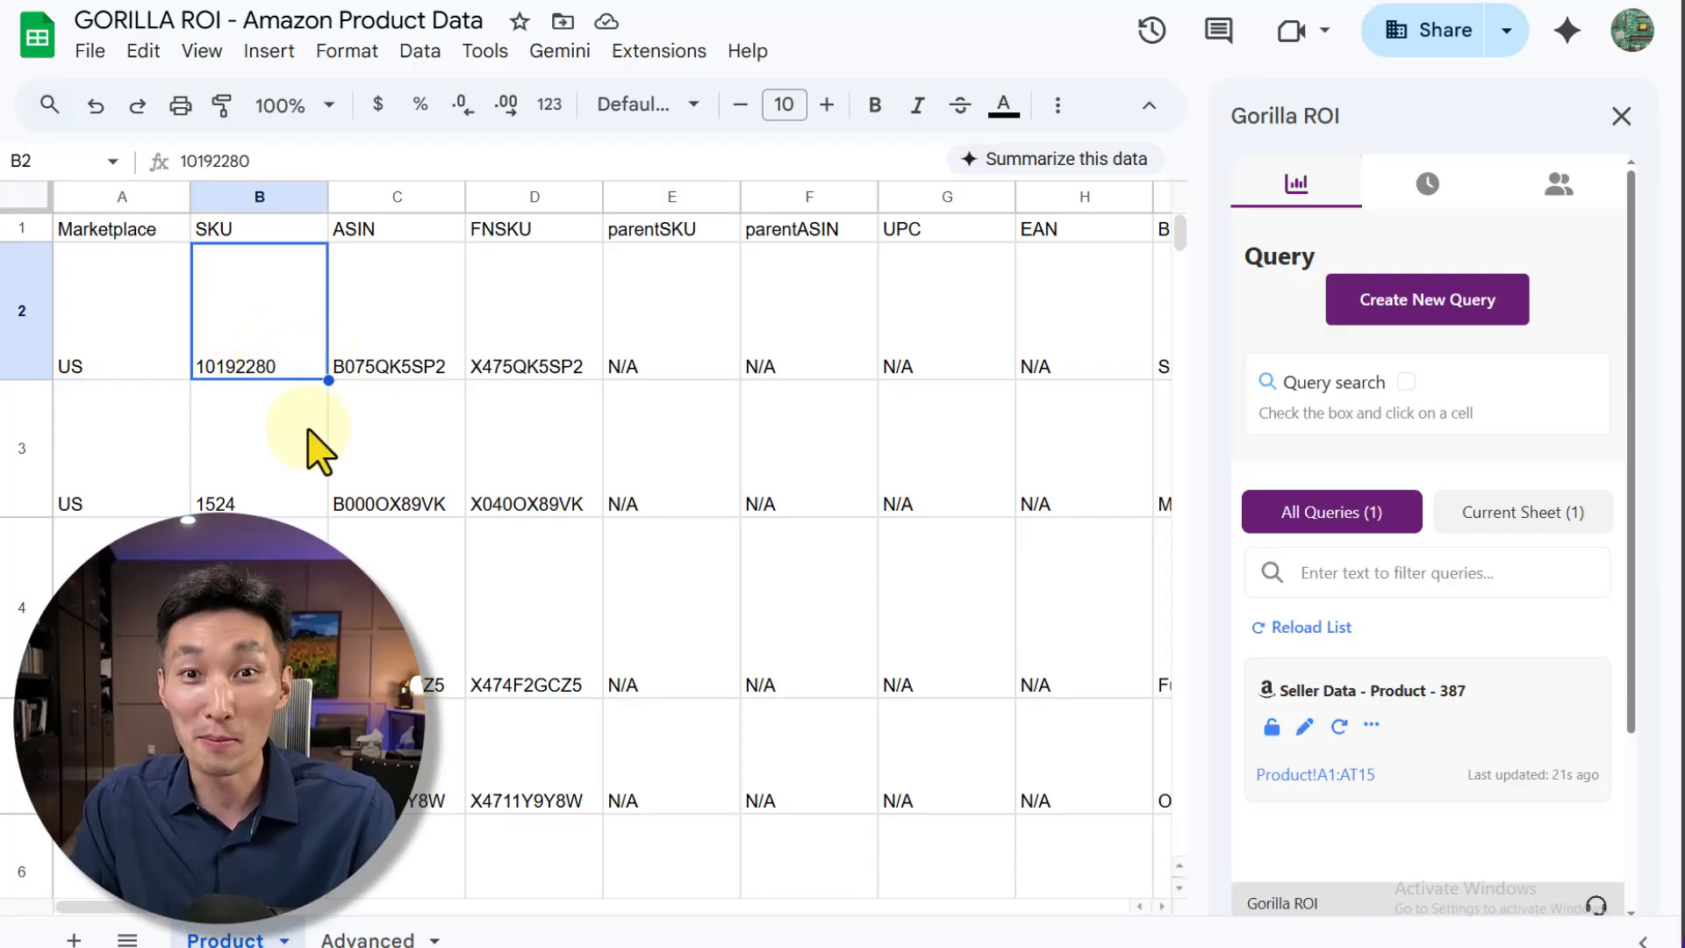
{"action": "left_click", "coordinate": [131, 351]}
{"action": "left_click", "coordinate": [253, 369]}
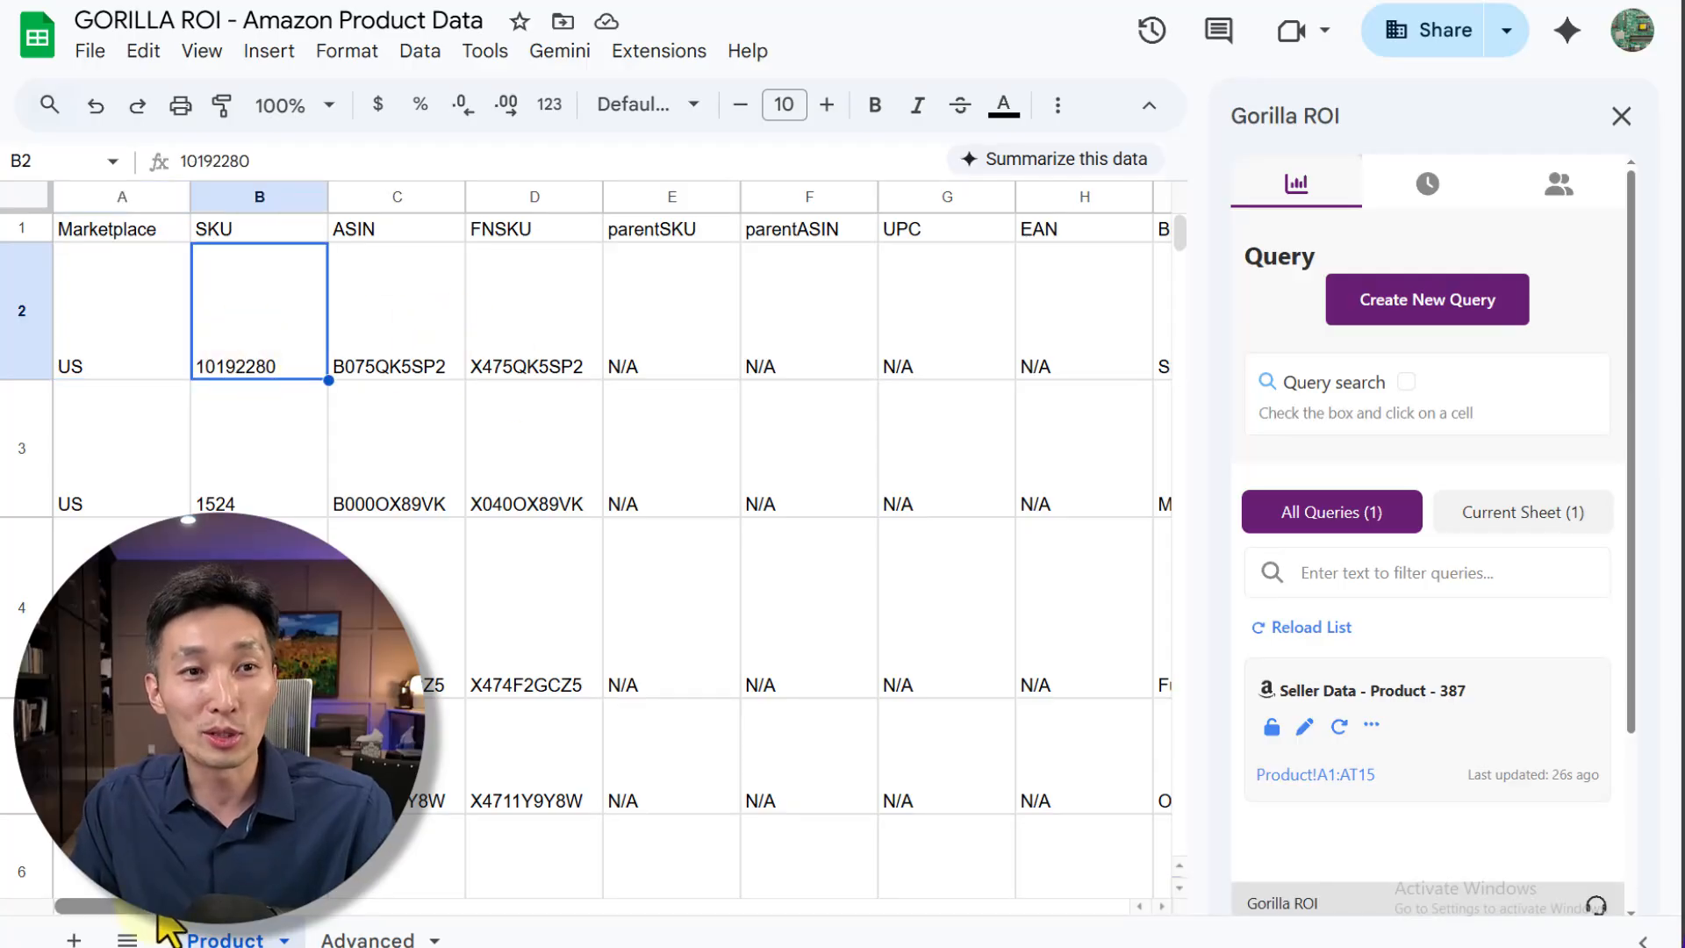
{"action": "left_click_drag", "start_coordinate": [158, 910], "coordinate": [254, 928]}
{"action": "left_click", "coordinate": [460, 351]}
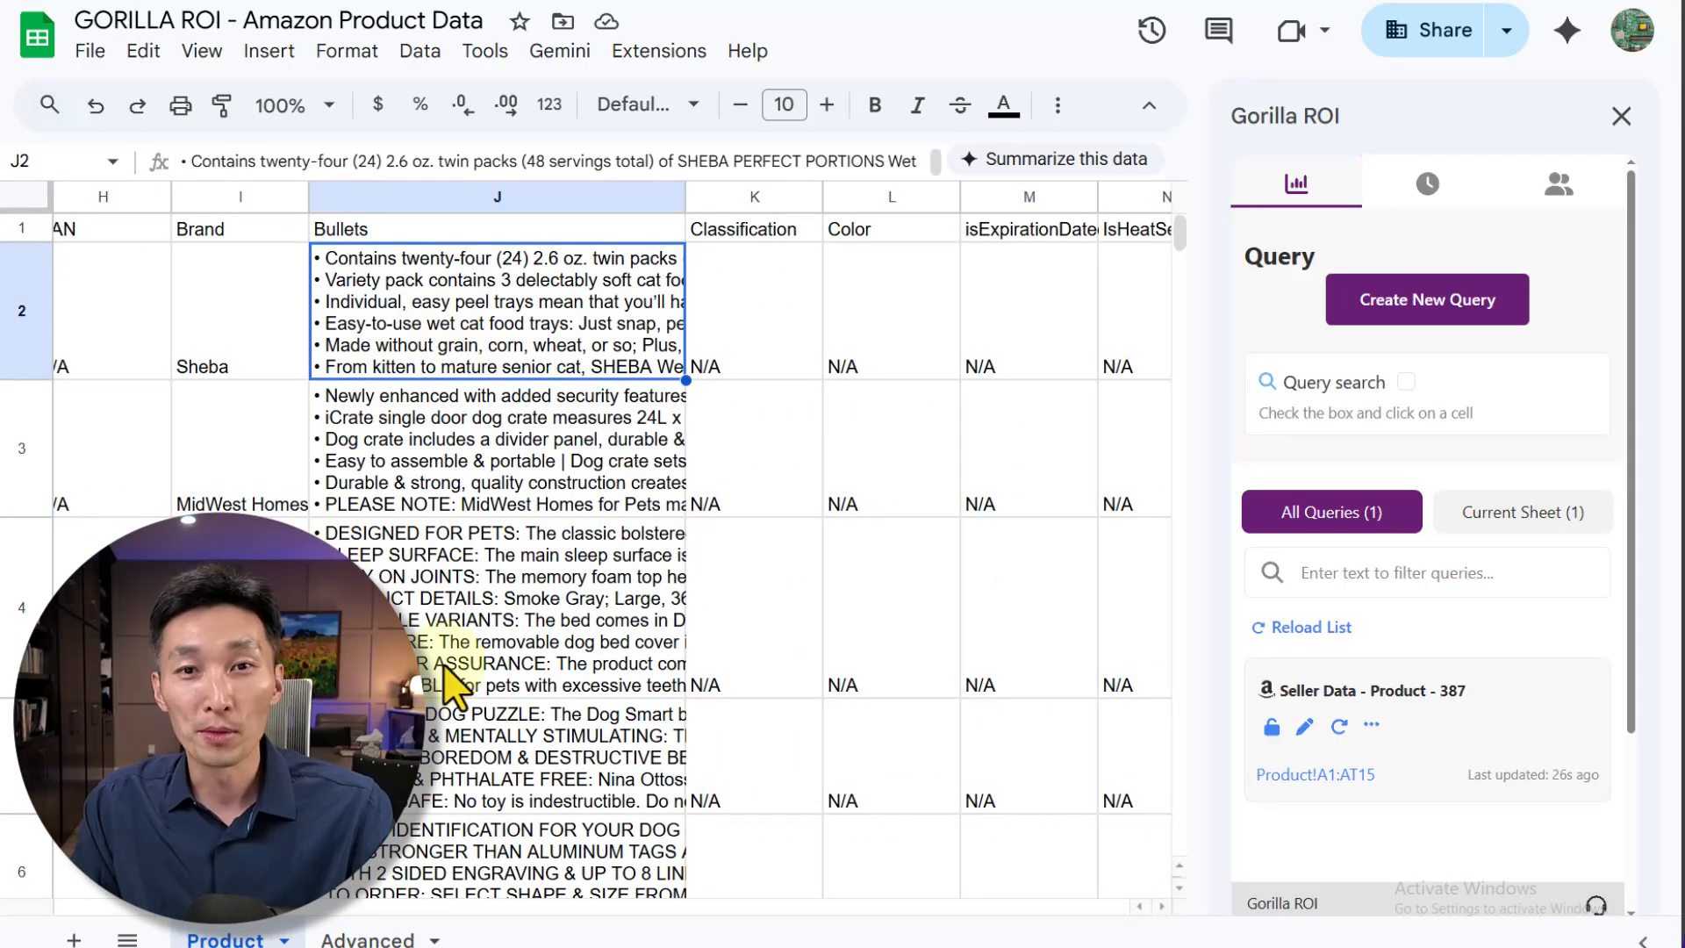
{"action": "left_click_drag", "start_coordinate": [209, 922], "coordinate": [752, 921]}
{"action": "left_click", "coordinate": [433, 355]}
{"action": "left_click", "coordinate": [516, 330]}
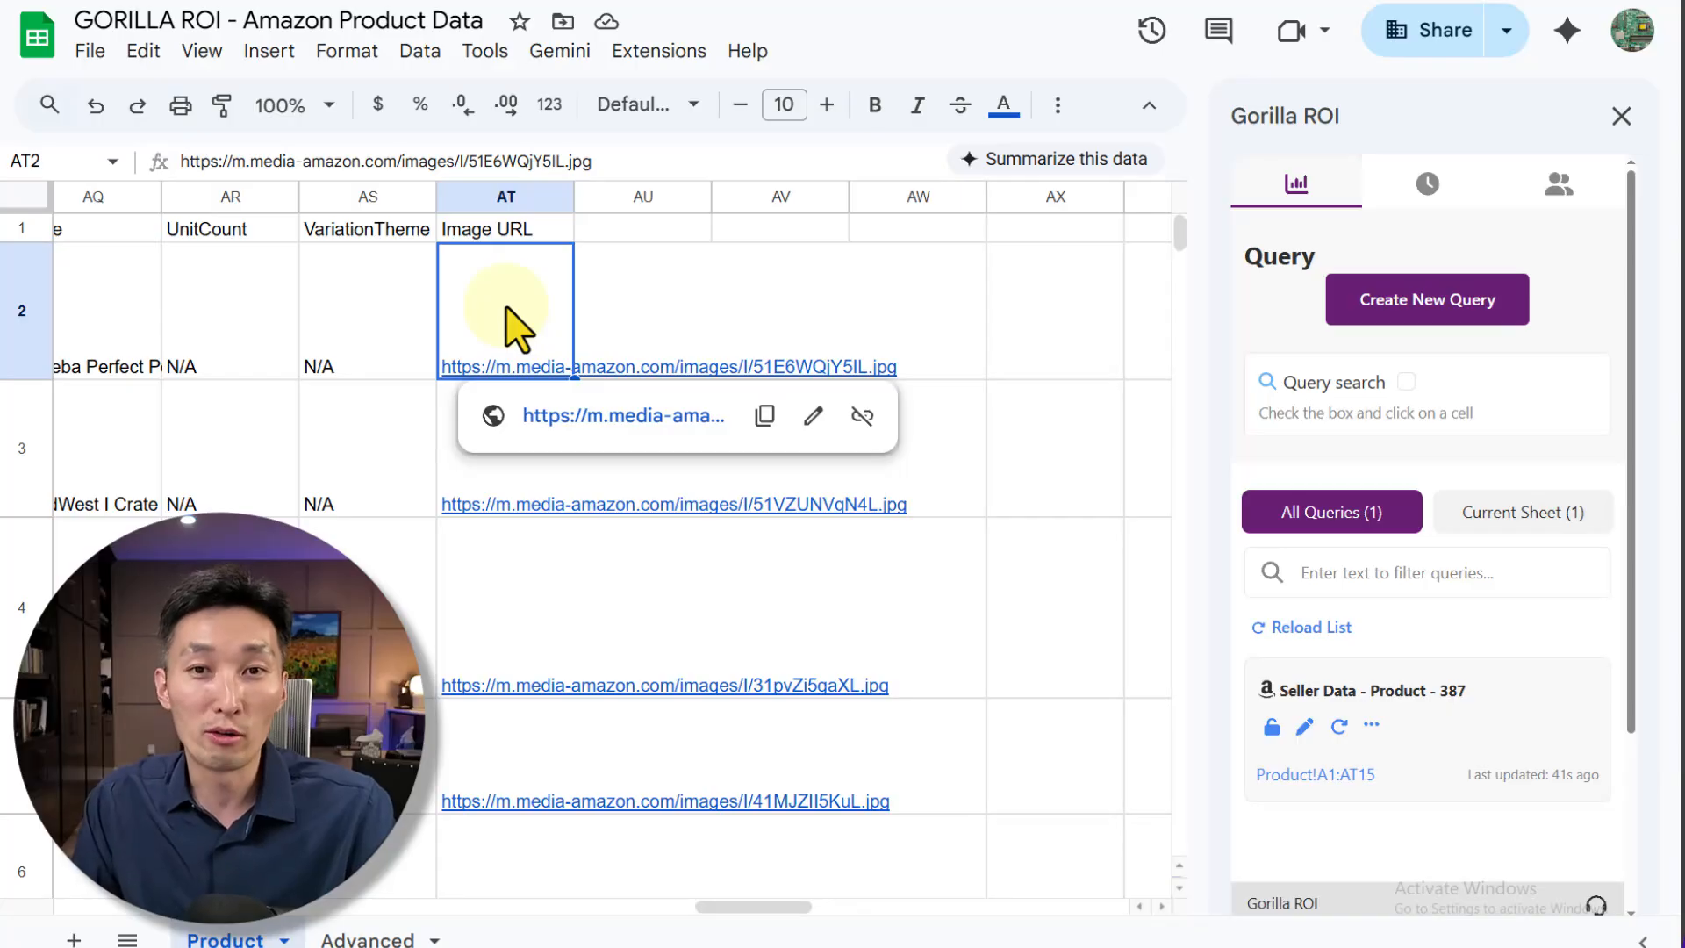
Step: Enter an IMAGE formula in AU2 that references the URL in AT2, and allow the spreadsheet to fetch external data
{"action": "left_click", "coordinate": [688, 304]}
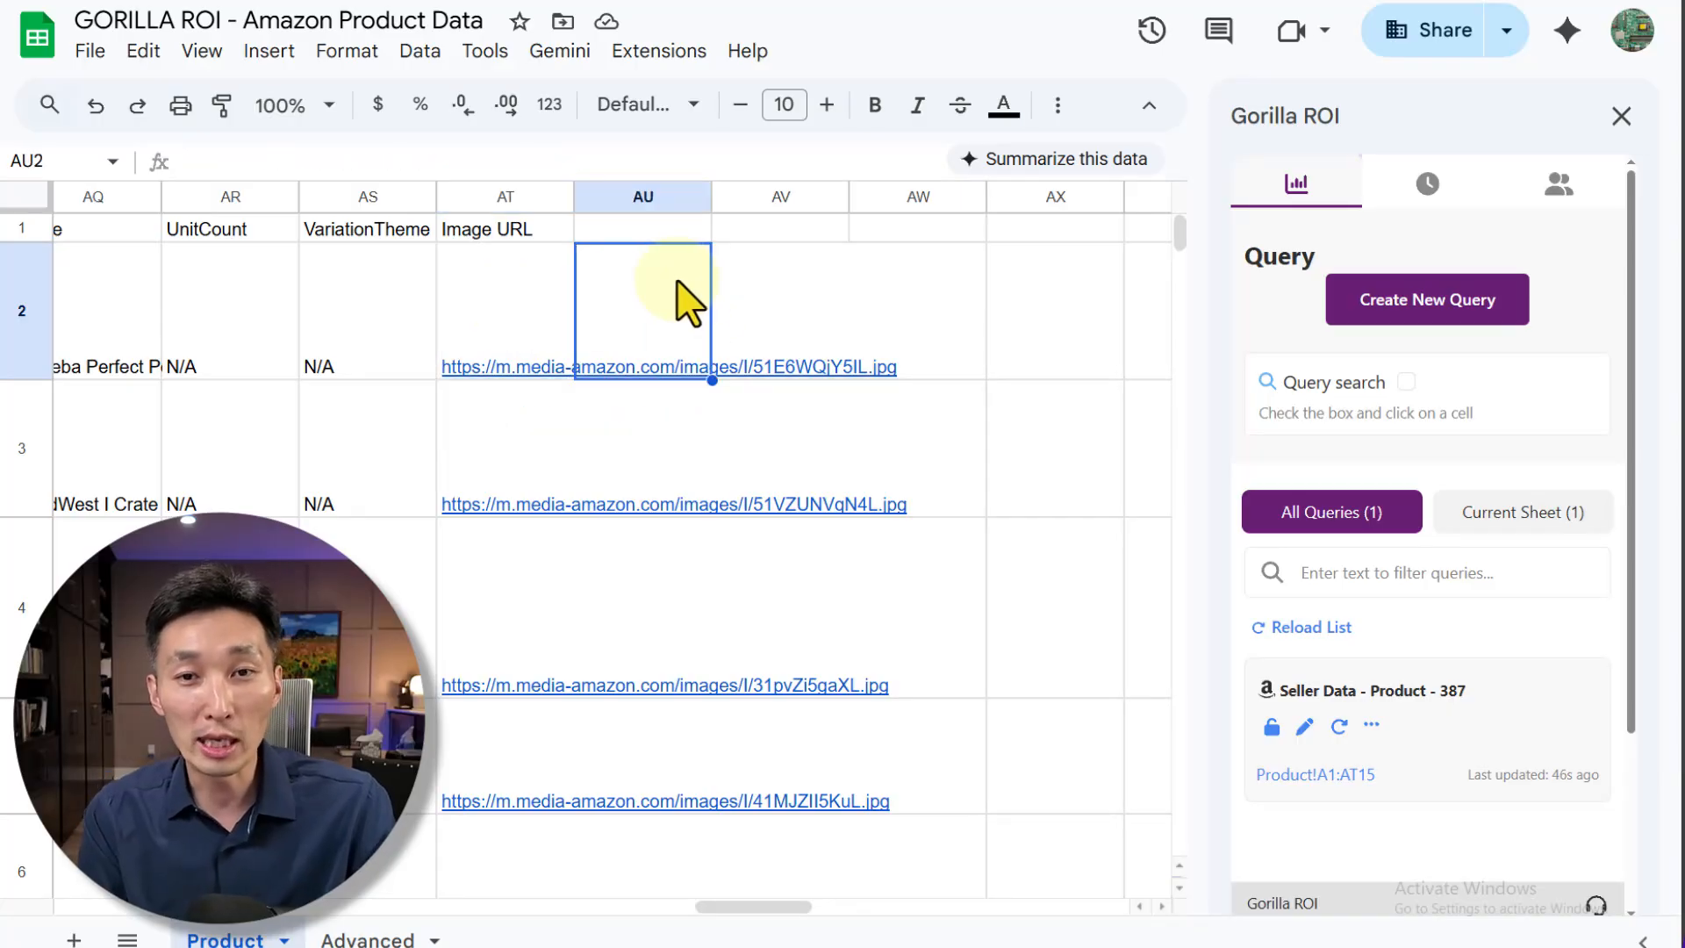
{"action": "type", "text": "=image"}
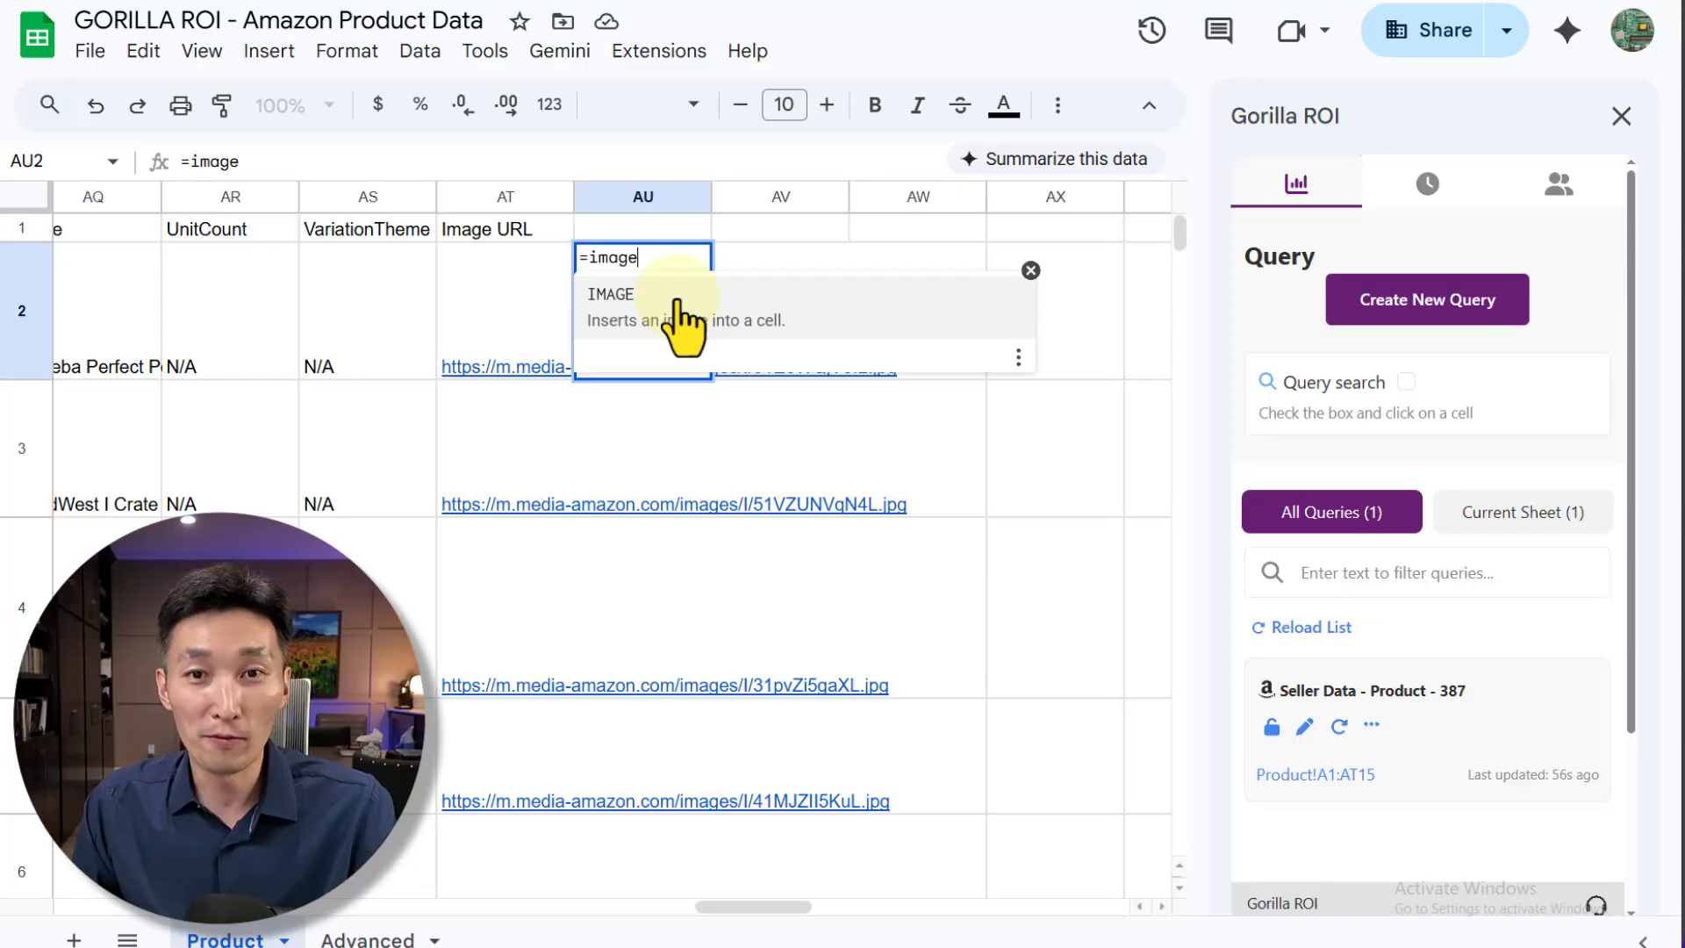
{"action": "left_click", "coordinate": [679, 323]}
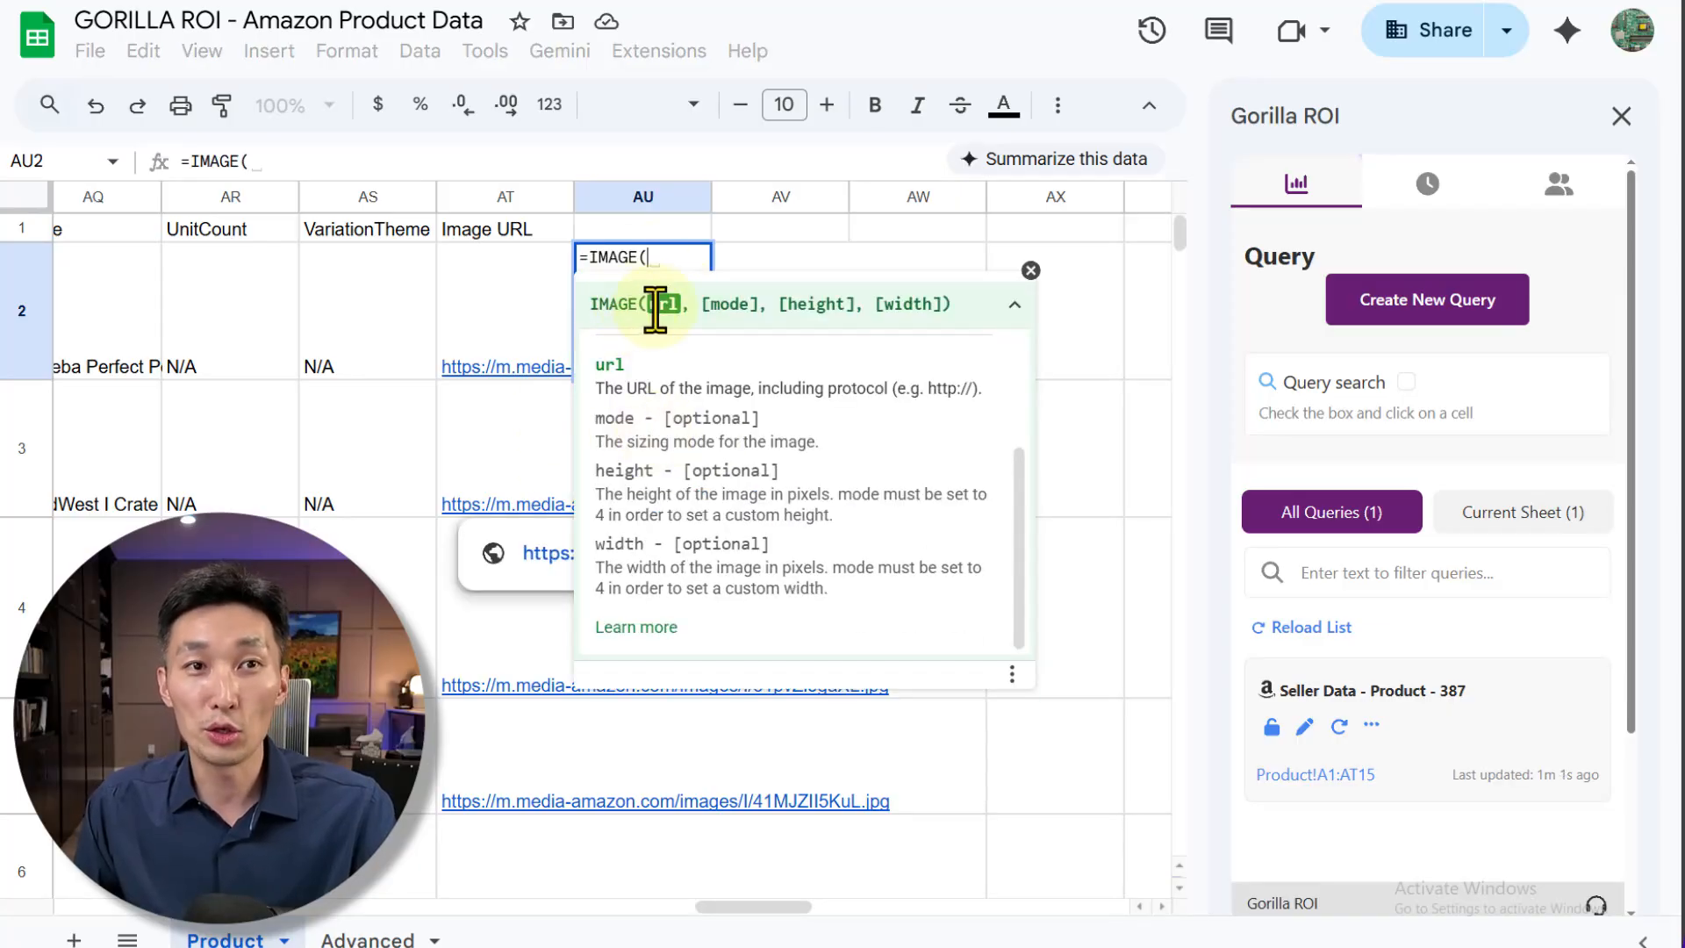
{"action": "left_click", "coordinate": [500, 308]}
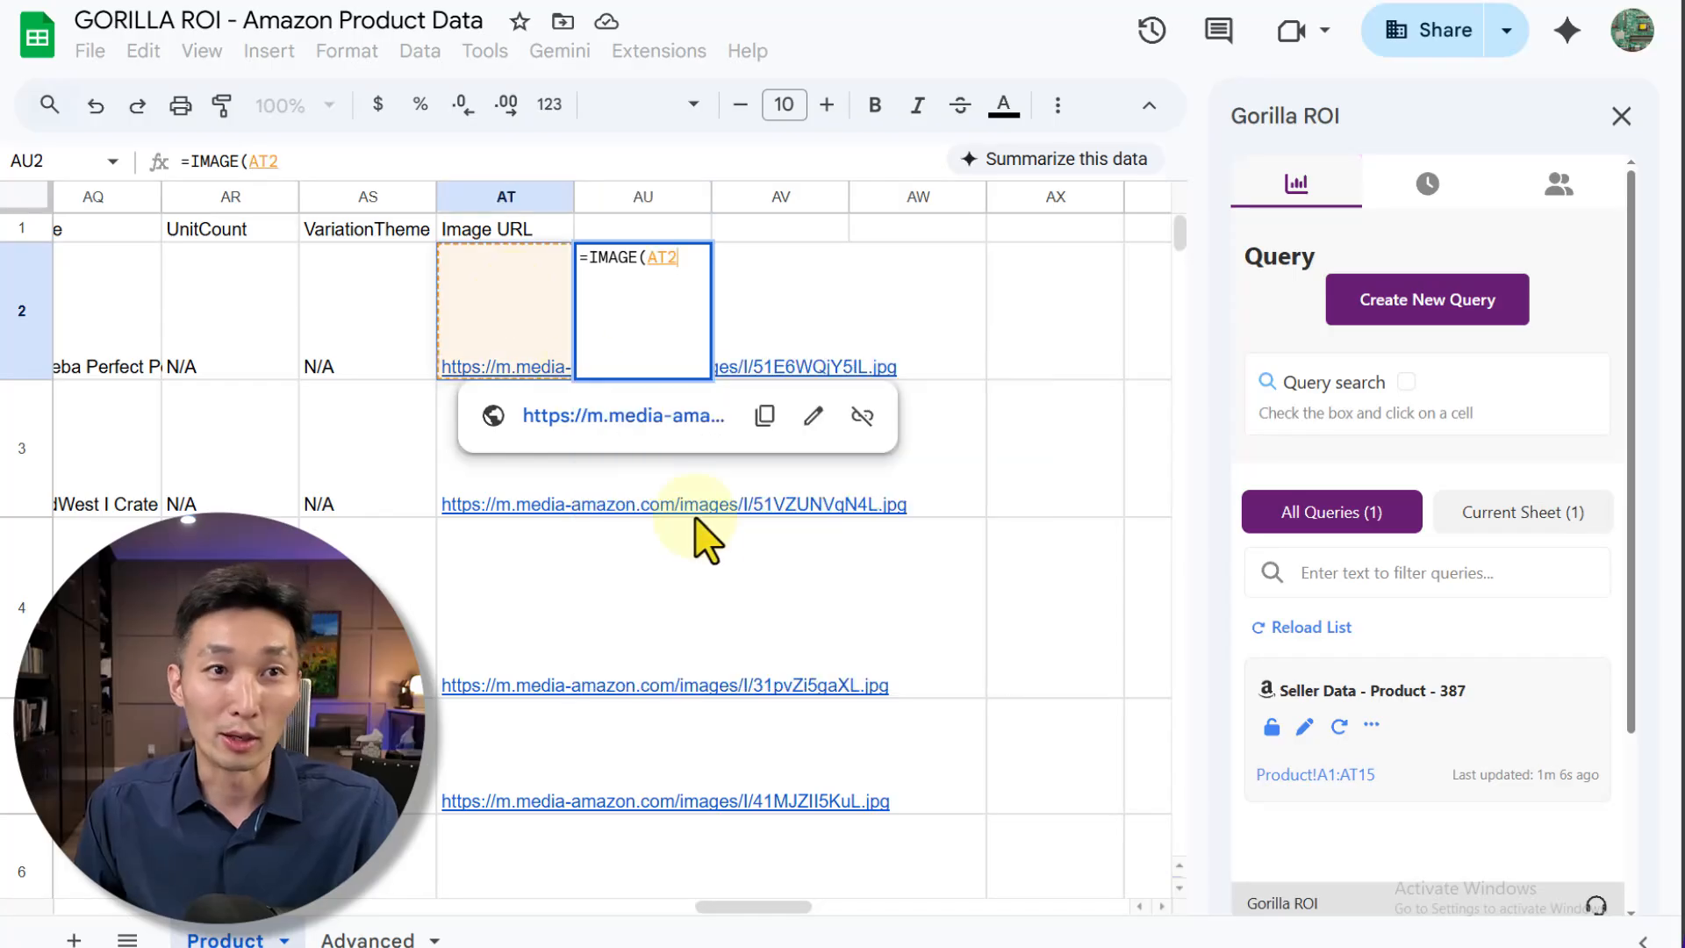
{"action": "key", "text": "Return"}
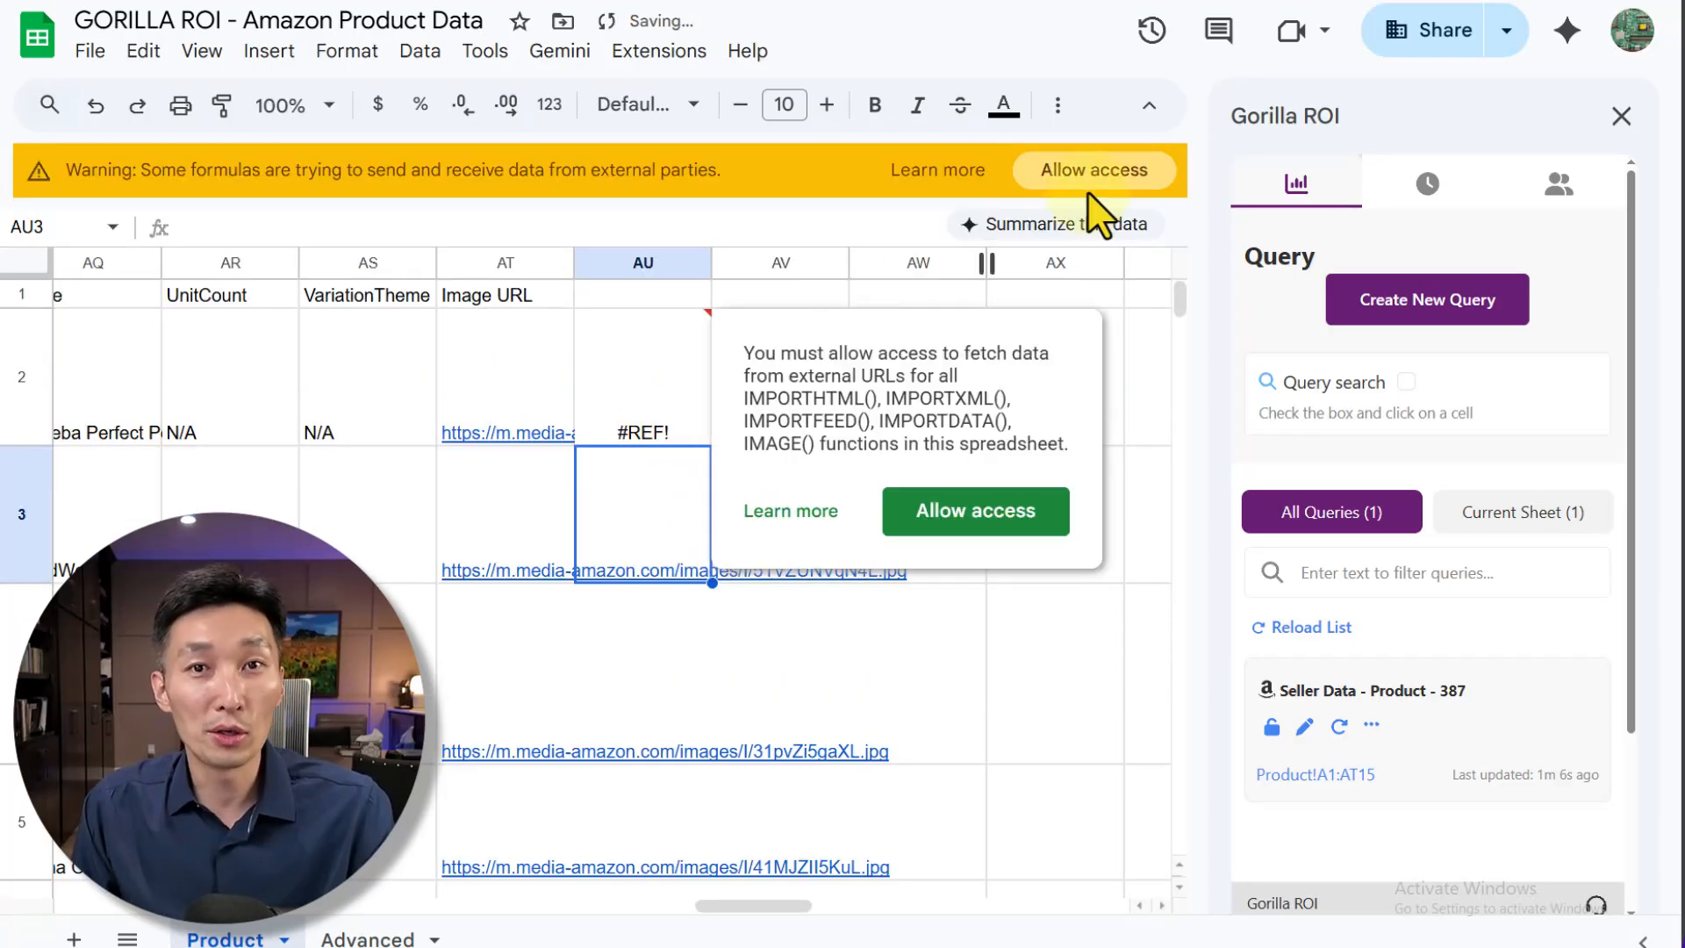
{"action": "left_click", "coordinate": [1091, 171]}
Step: Fill the IMAGE formula from AU2 down to AU11 and look over the product images in column AU
{"action": "left_click", "coordinate": [693, 355]}
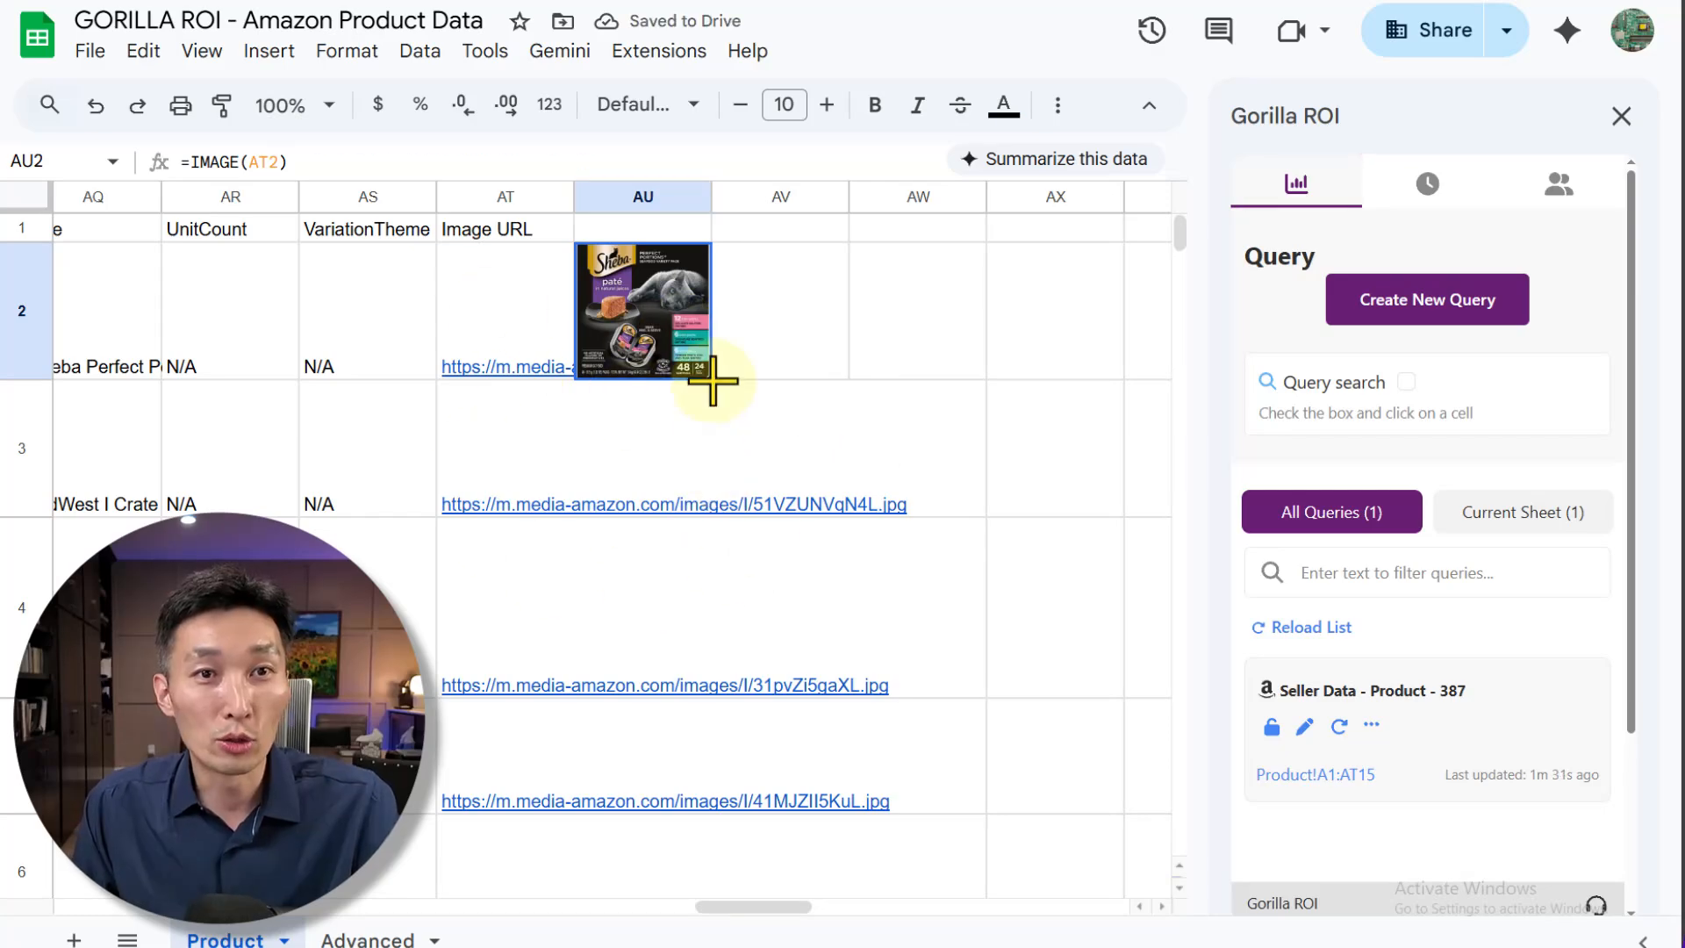
{"action": "left_click_drag", "start_coordinate": [712, 379], "coordinate": [667, 755]}
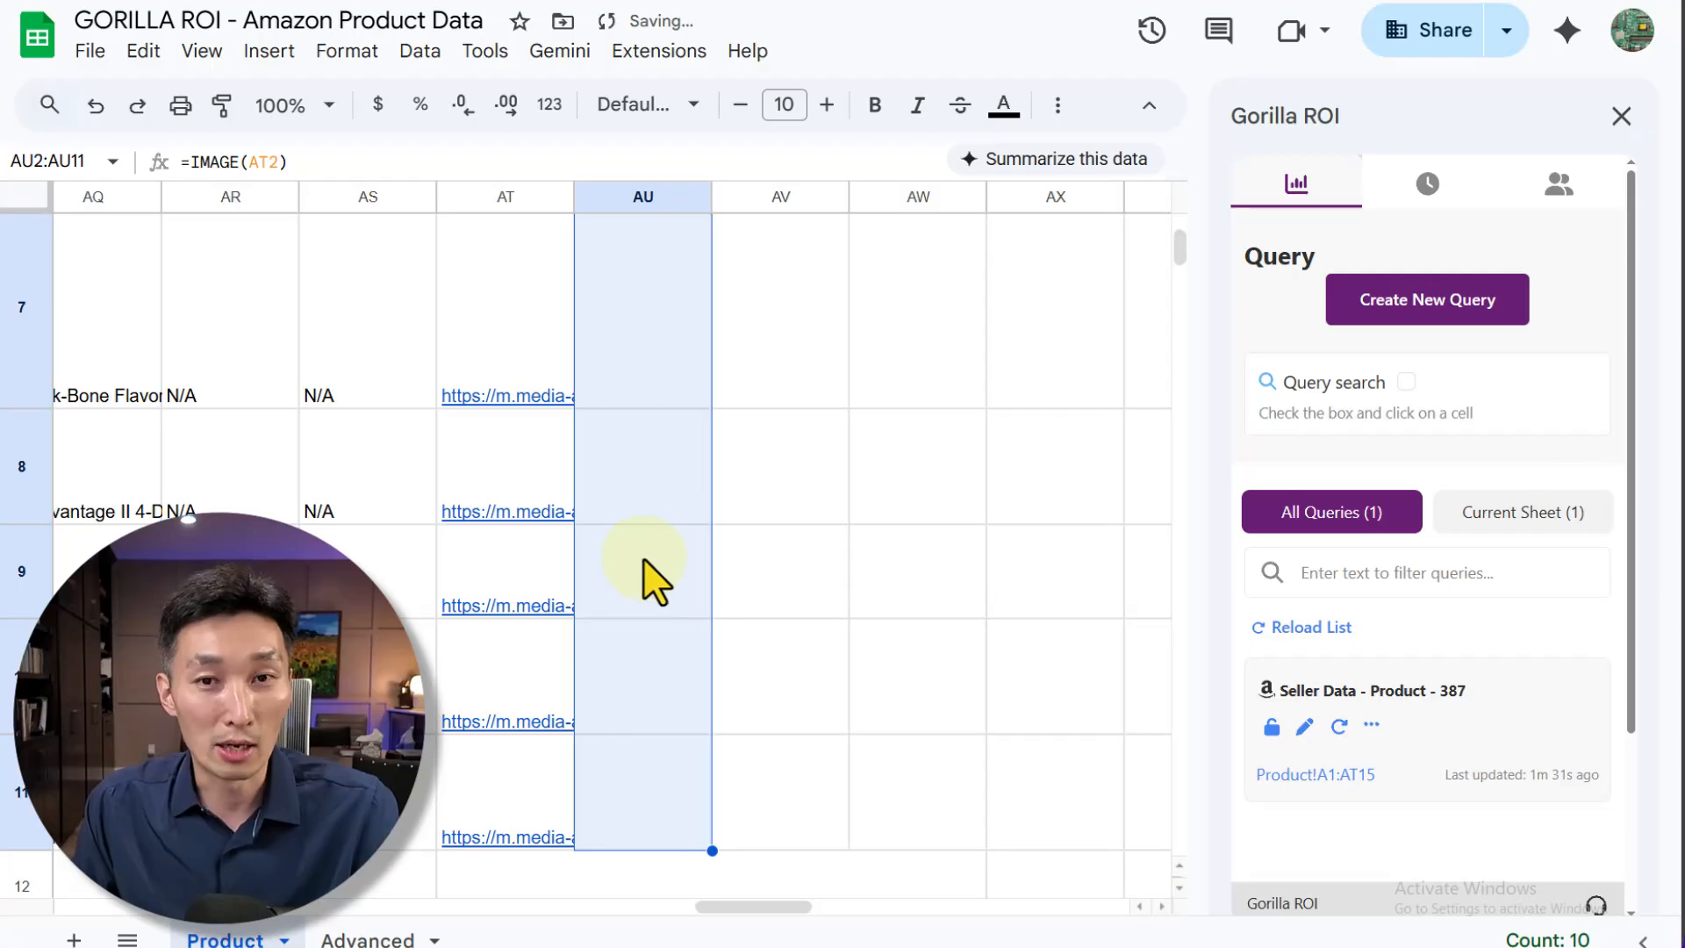
{"action": "scroll", "coordinate": [667, 544], "scroll_direction": "up", "scroll_amount": 5}
{"action": "left_click", "coordinate": [685, 438]}
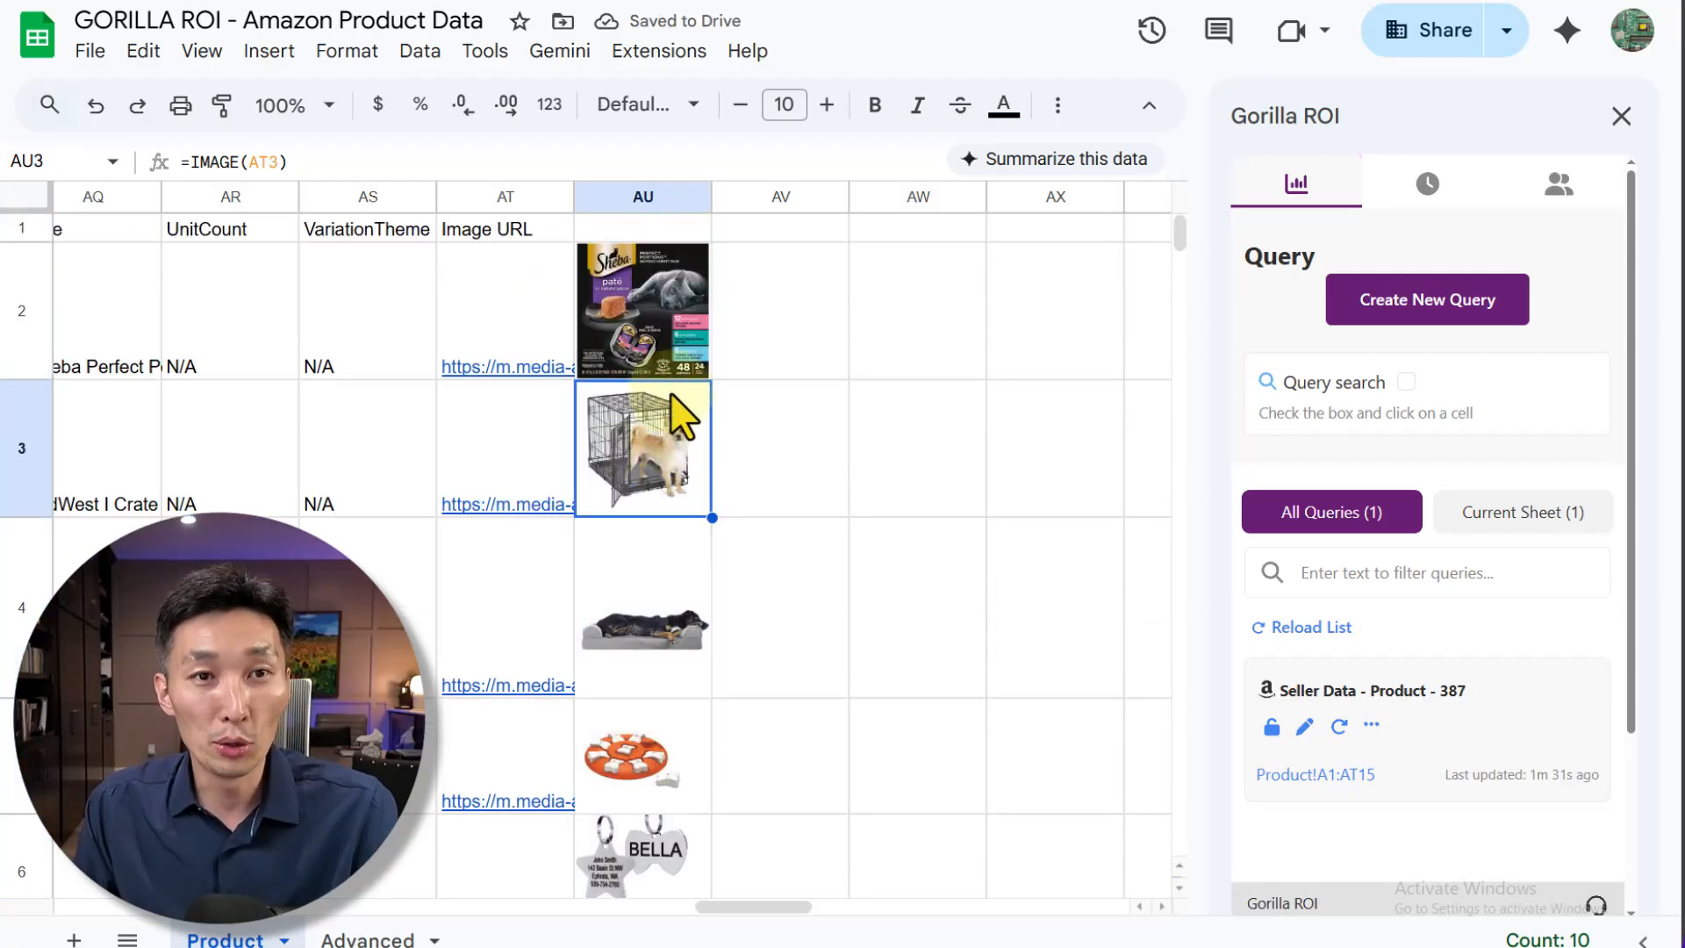
{"action": "left_click", "coordinate": [710, 614]}
{"action": "scroll", "coordinate": [702, 610], "scroll_direction": "down", "scroll_amount": 5}
{"action": "left_click", "coordinate": [670, 715]}
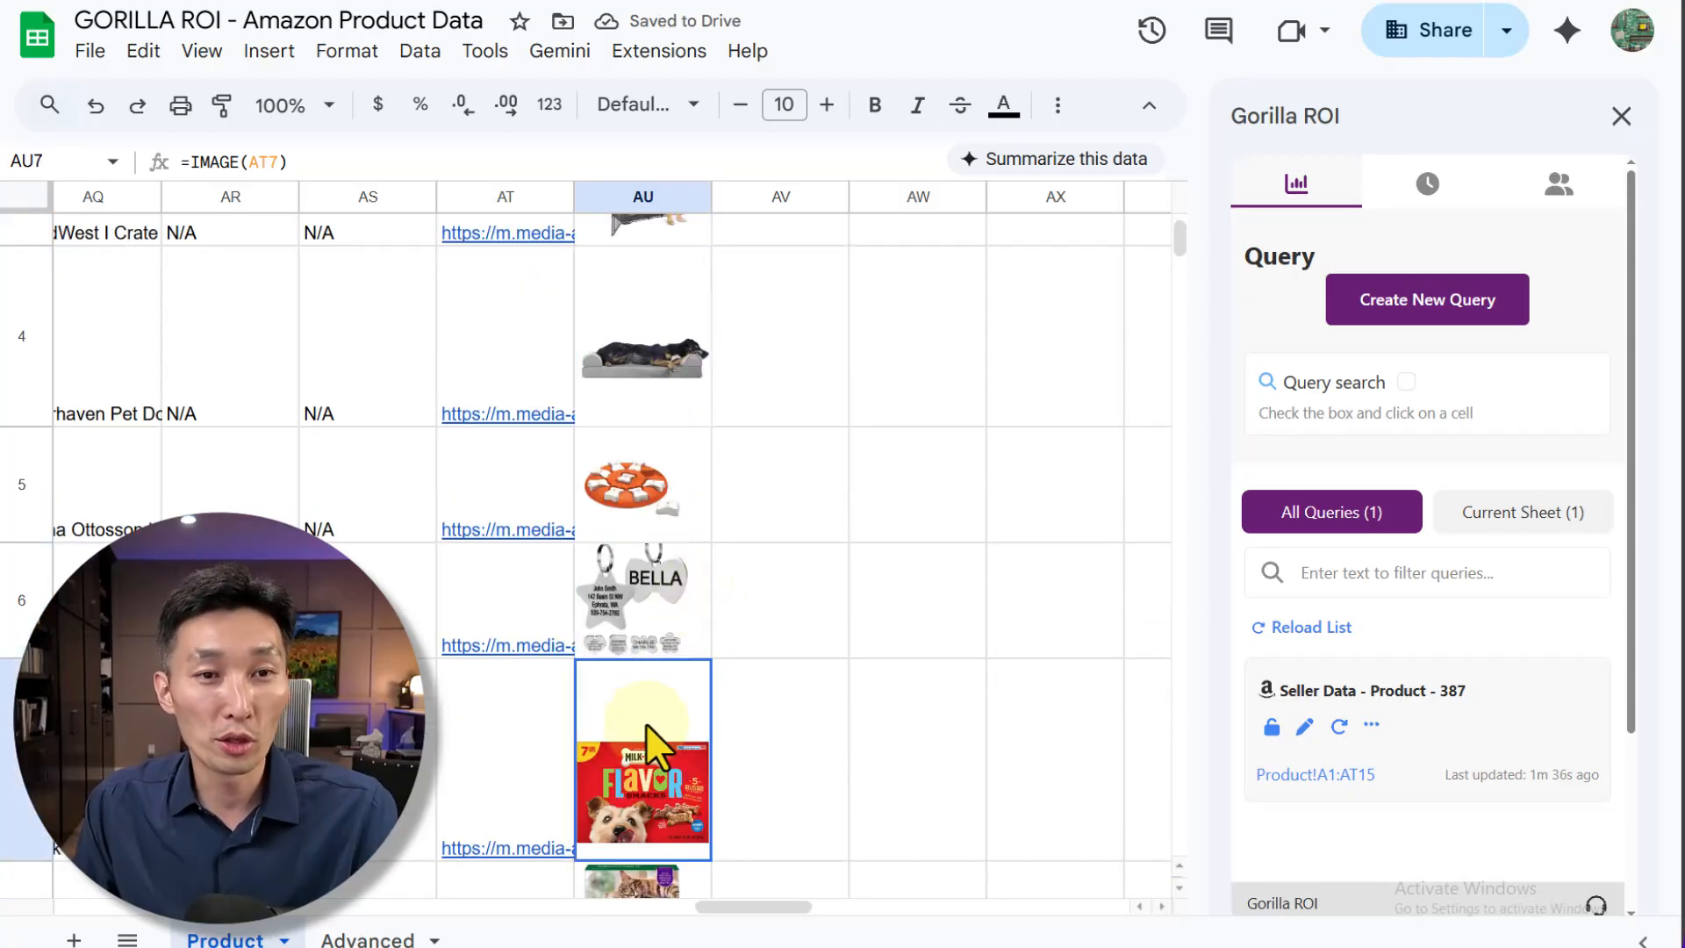
{"action": "scroll", "coordinate": [670, 728], "scroll_direction": "down", "scroll_amount": 3}
{"action": "left_click", "coordinate": [658, 689]}
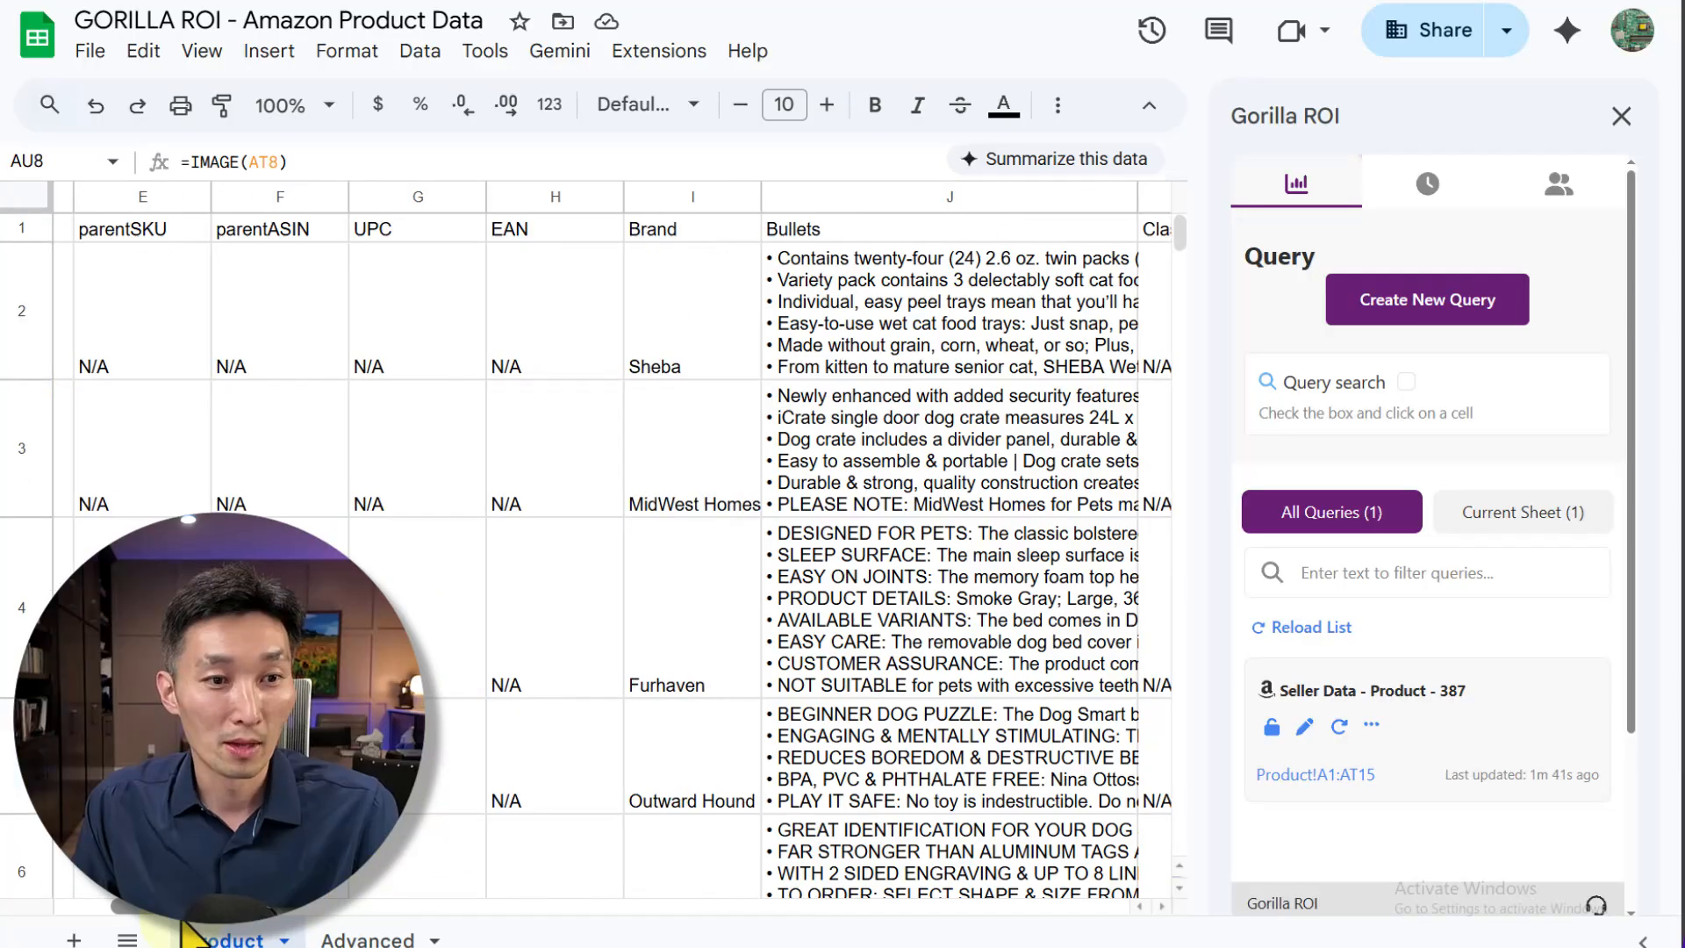
Step: Edit the existing Product query and remove the All selection from its metrics
{"action": "left_click_drag", "start_coordinate": [191, 906], "coordinate": [132, 906]}
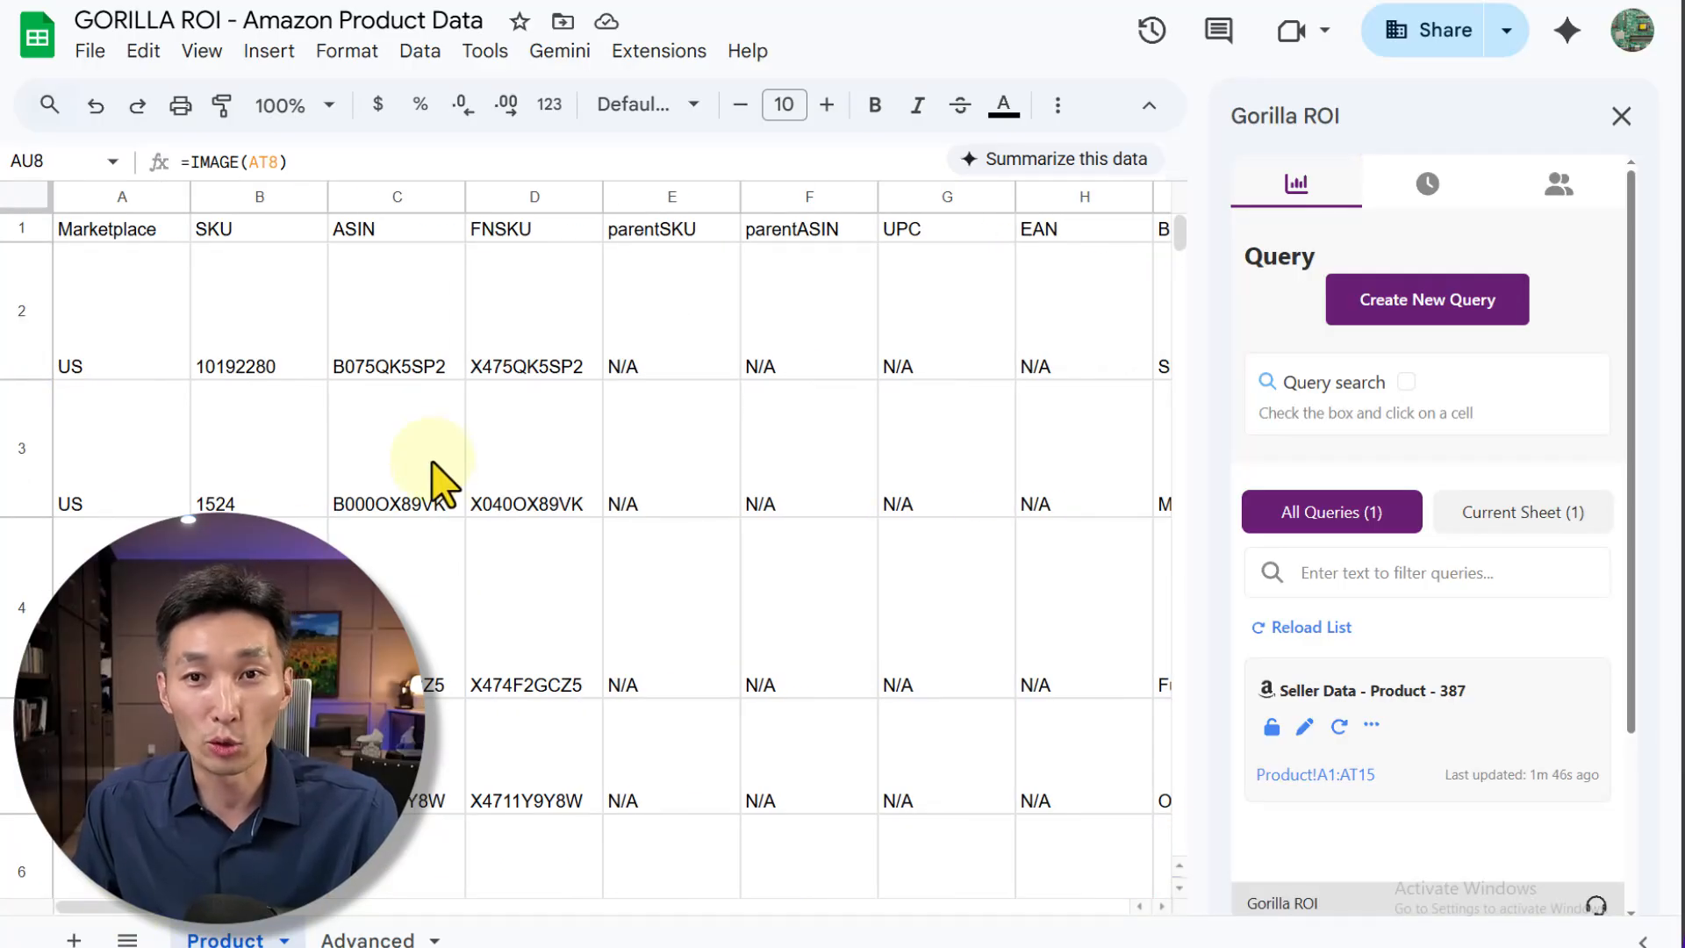
{"action": "left_click", "coordinate": [1302, 726]}
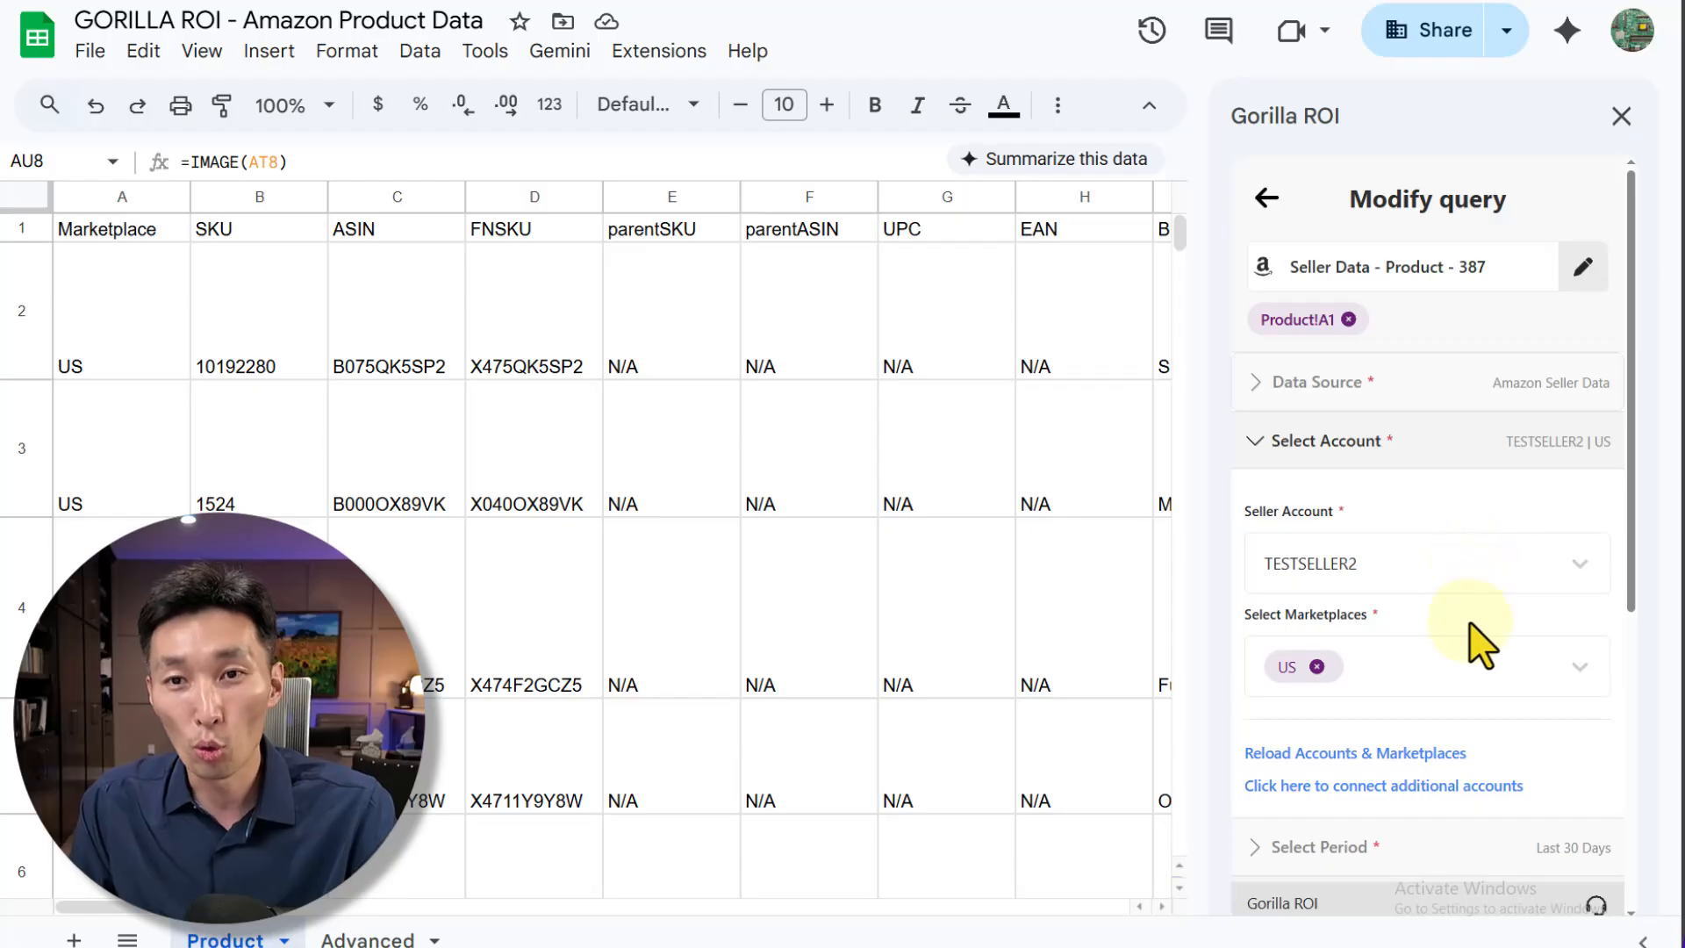
{"action": "scroll", "coordinate": [1478, 649], "scroll_direction": "down", "scroll_amount": 5}
{"action": "left_click", "coordinate": [1397, 469]}
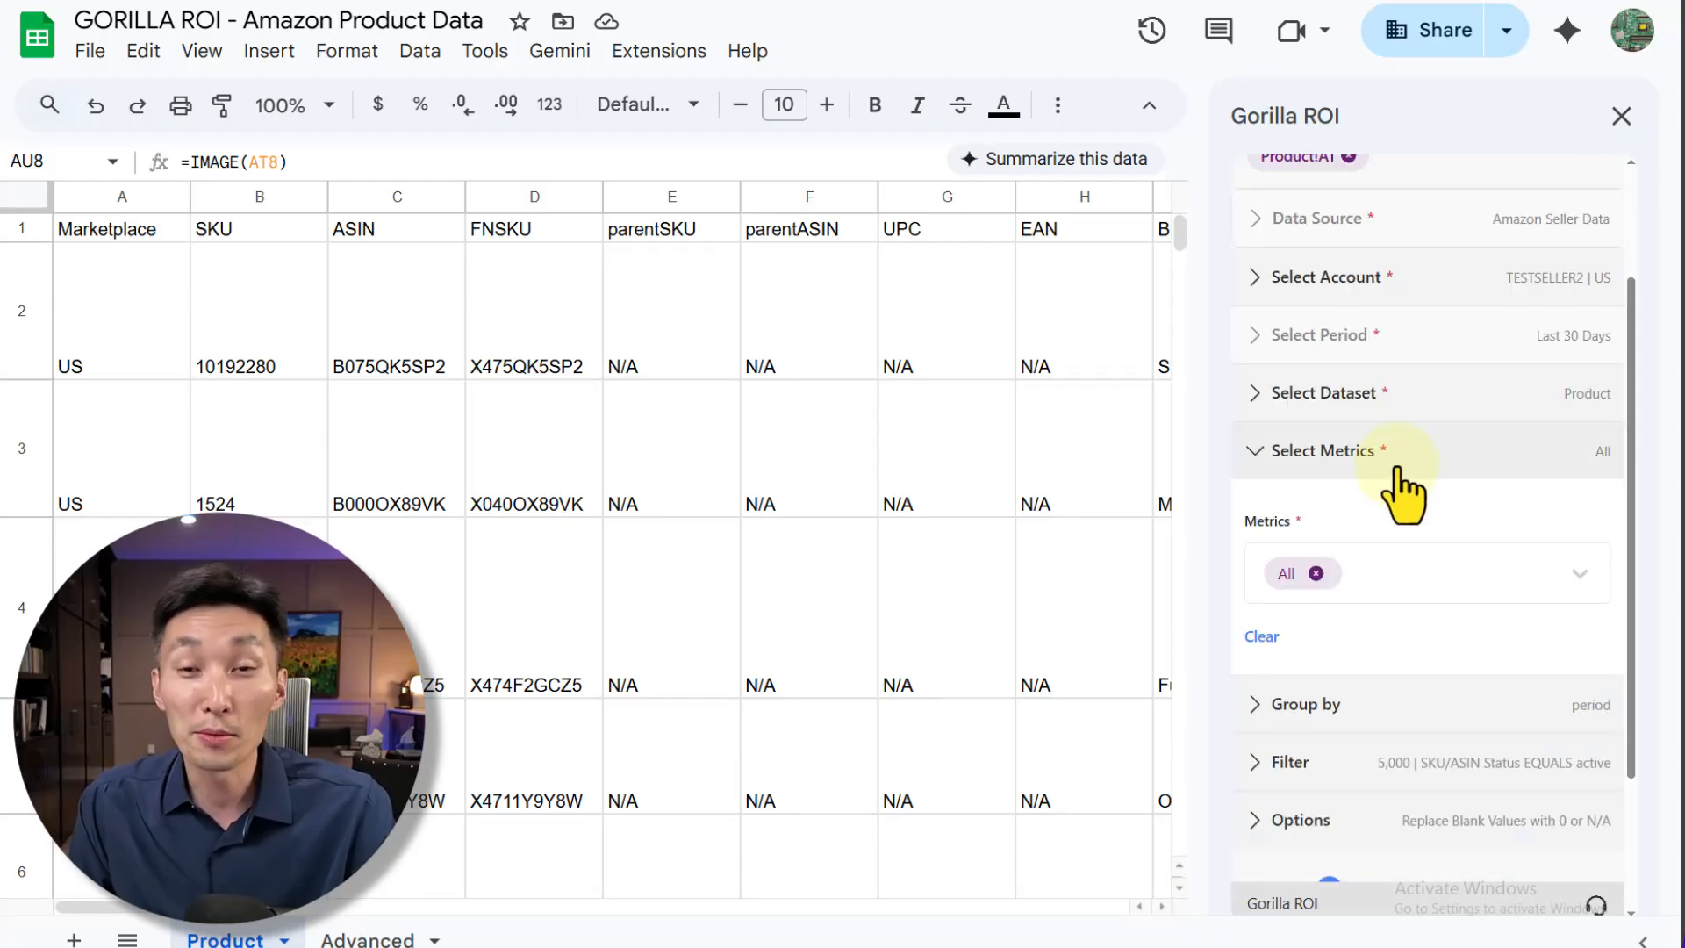
{"action": "left_click", "coordinate": [1432, 593]}
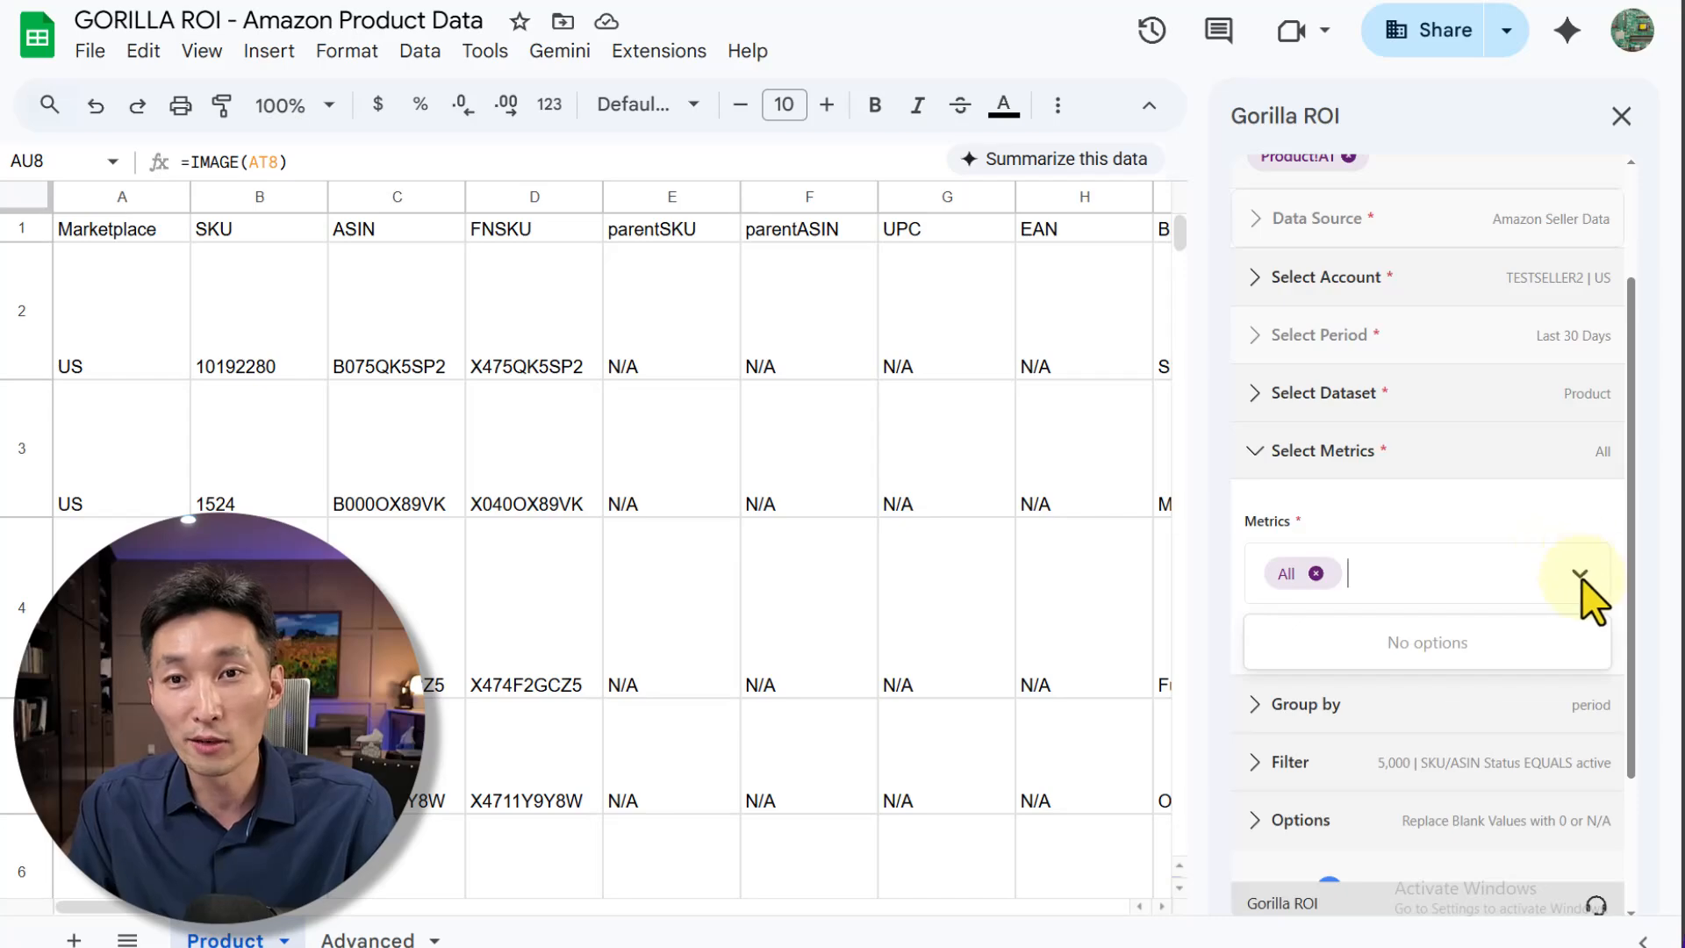
{"action": "left_click", "coordinate": [1317, 573]}
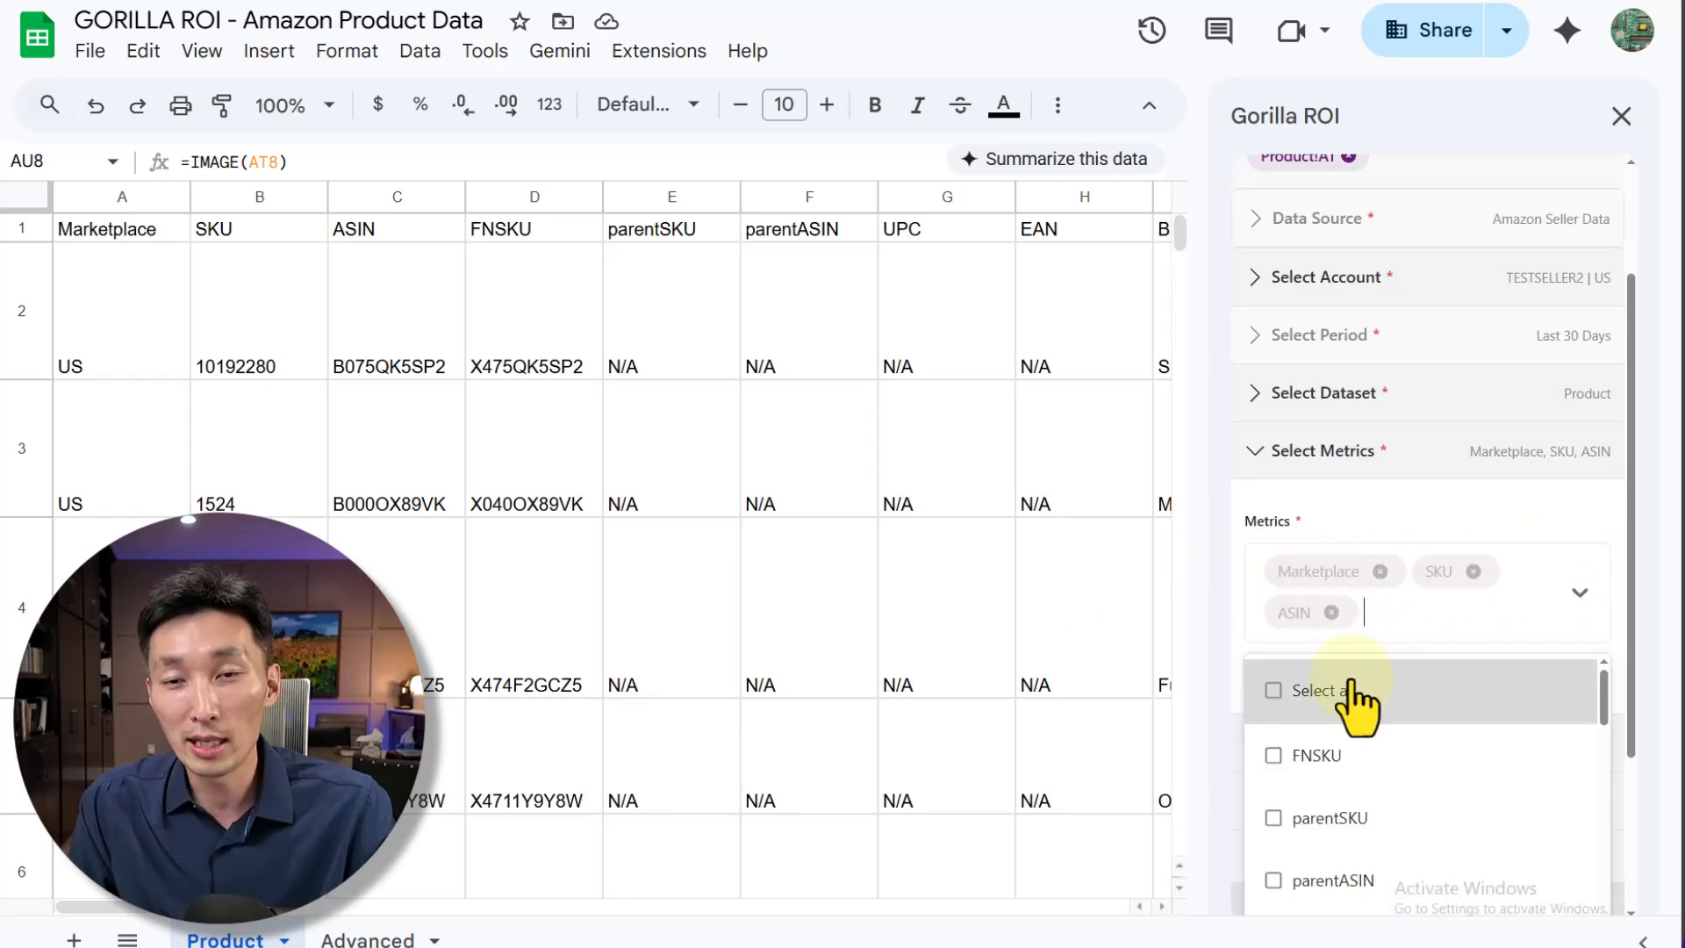
Step: Add the FNSKU, UPC, Brand, Bullets and Color metrics to the Product query
{"action": "scroll", "coordinate": [1523, 582], "scroll_direction": "down", "scroll_amount": 2}
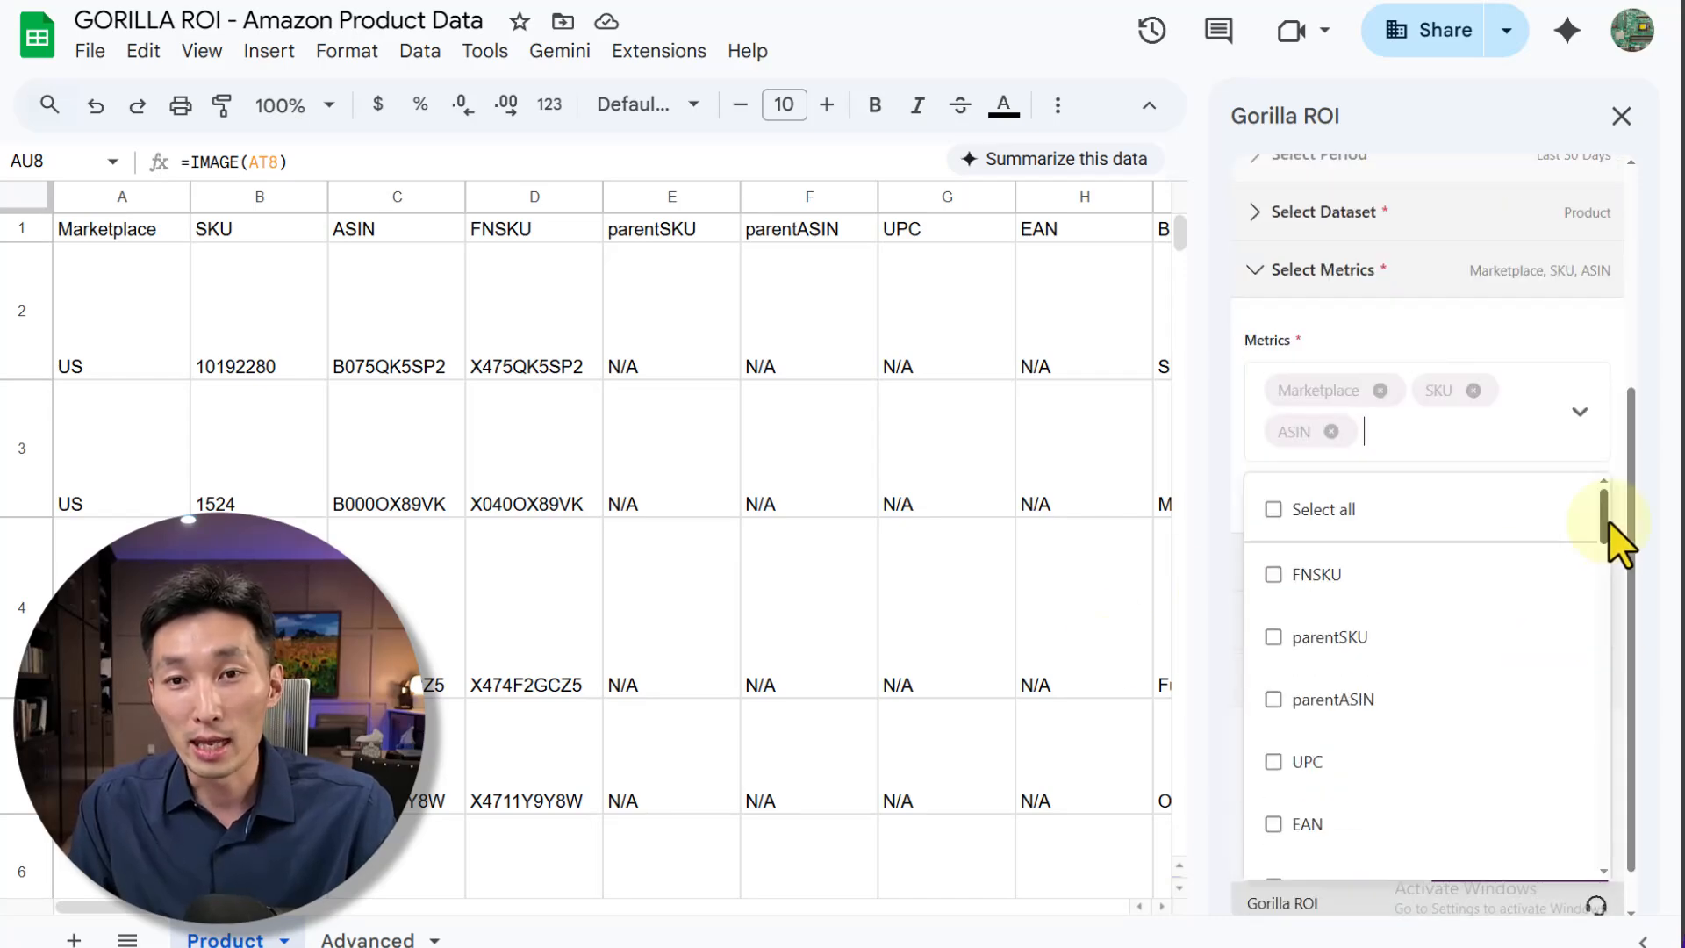
{"action": "left_click", "coordinate": [1369, 587]}
{"action": "left_click", "coordinate": [1356, 706]}
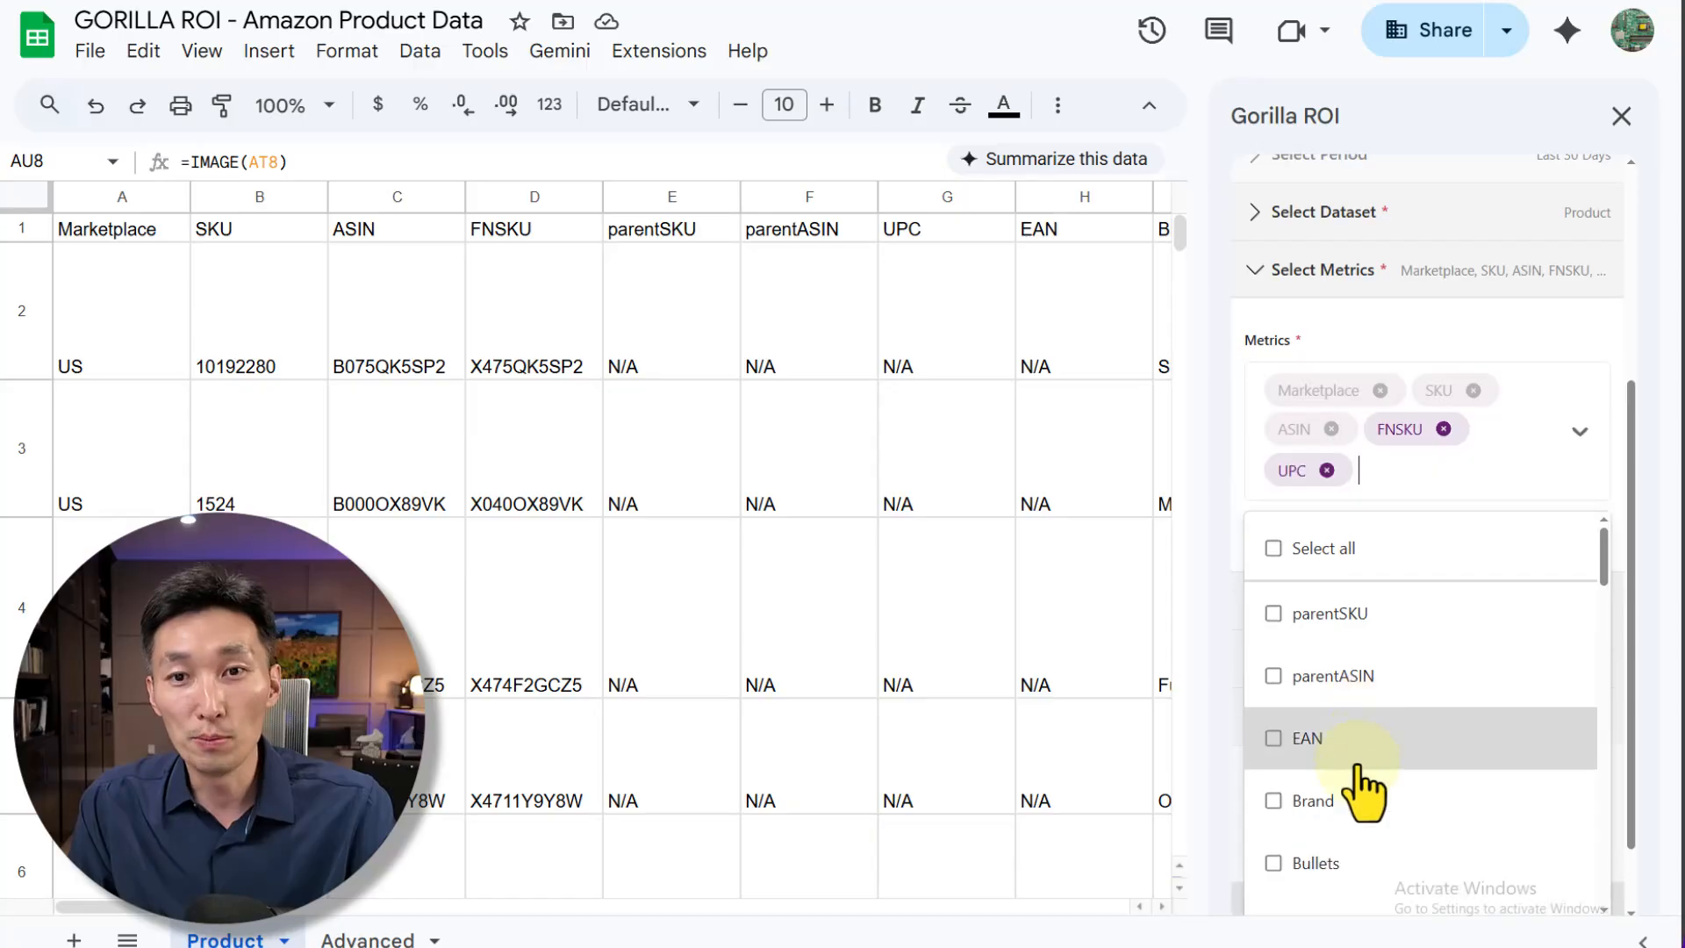
{"action": "scroll", "coordinate": [1396, 755], "scroll_direction": "down", "scroll_amount": 2}
{"action": "left_click", "coordinate": [1395, 633]}
{"action": "left_click", "coordinate": [1402, 622]}
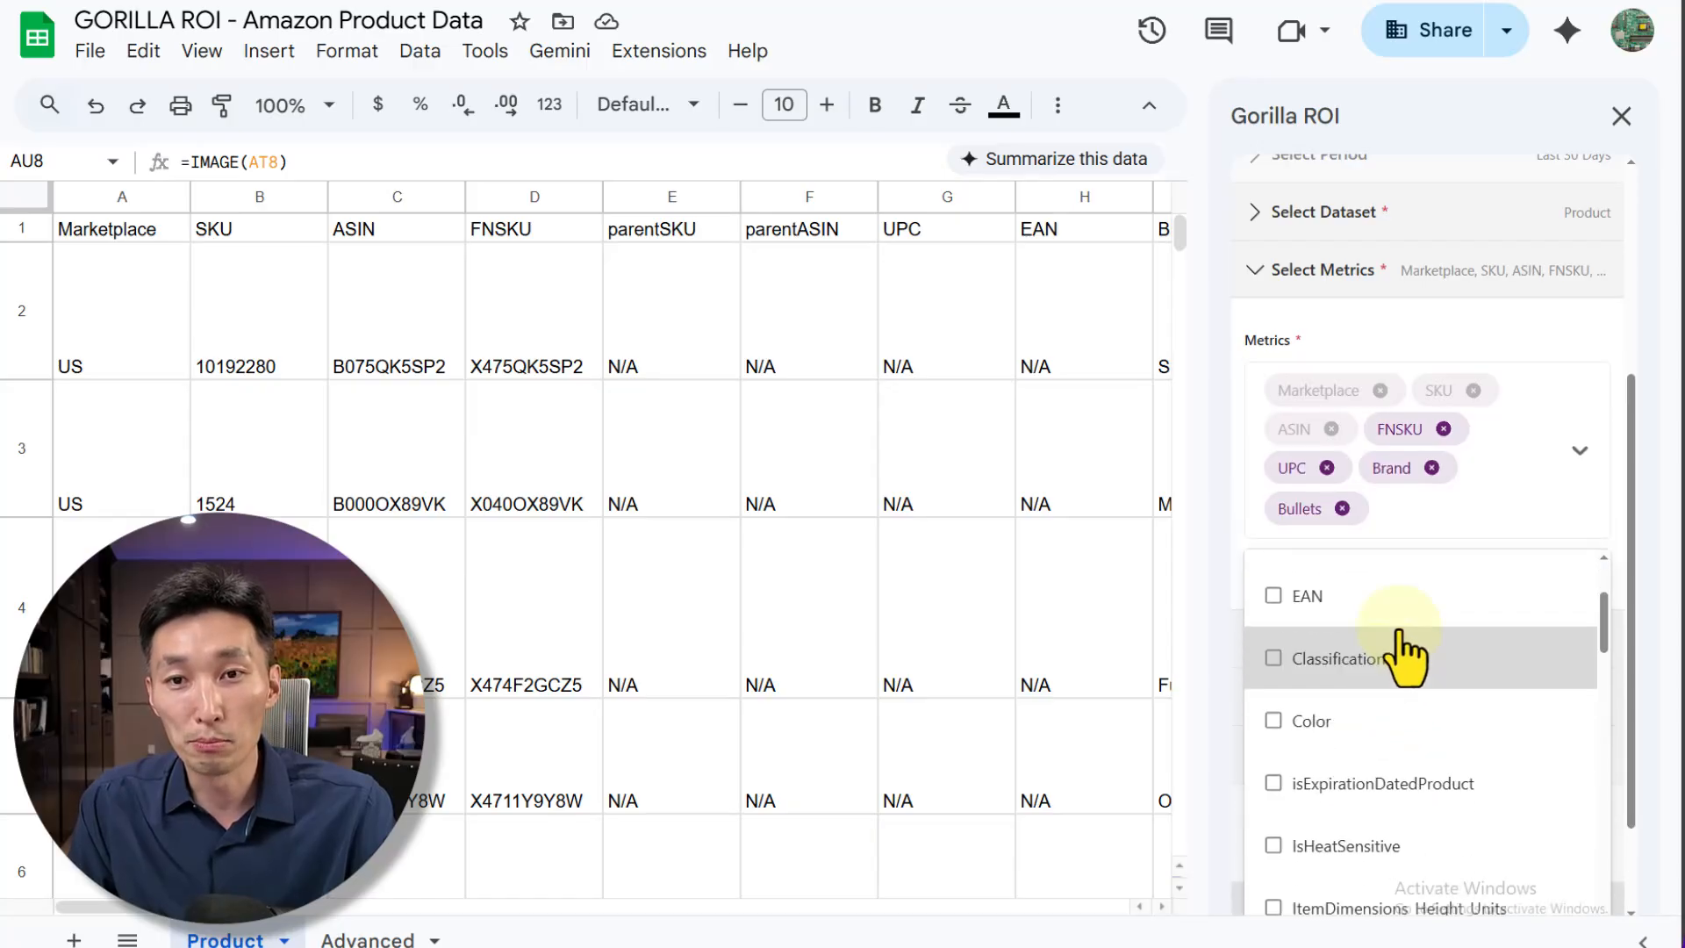
{"action": "left_click", "coordinate": [1411, 733]}
Step: Add the Keywords, Language, Scent and Title metrics to the Product query
{"action": "scroll", "coordinate": [1440, 755], "scroll_direction": "down", "scroll_amount": 5}
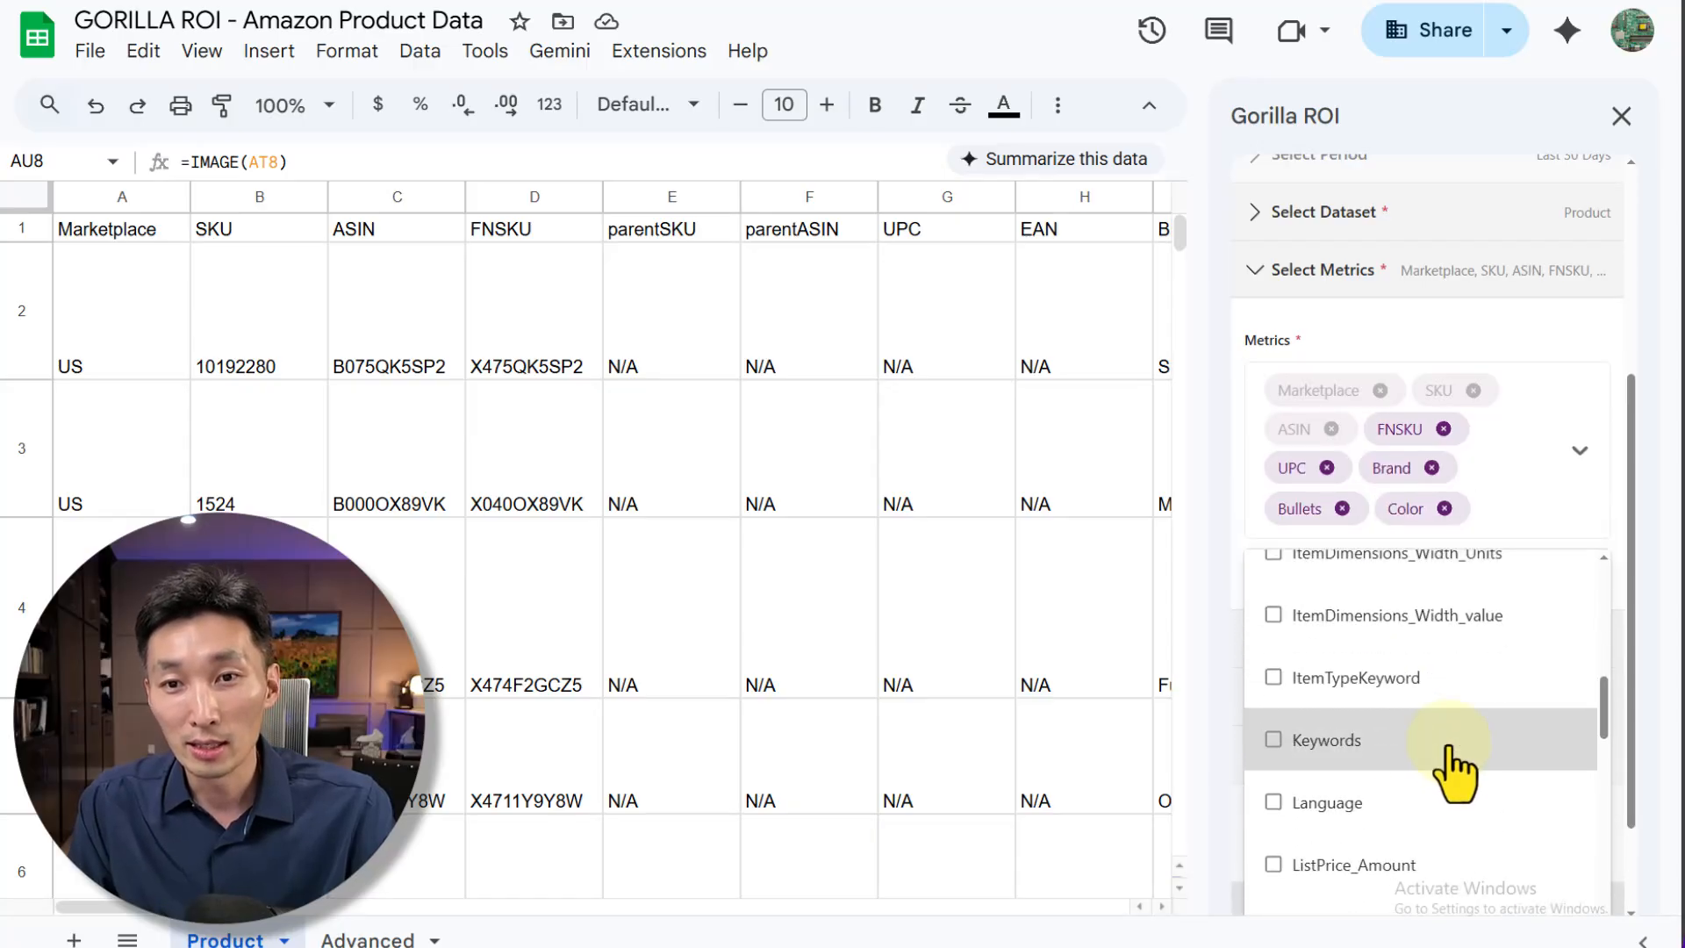
{"action": "left_click", "coordinate": [1450, 746]}
{"action": "left_click", "coordinate": [1452, 782]}
{"action": "scroll", "coordinate": [1493, 755], "scroll_direction": "down", "scroll_amount": 3}
{"action": "scroll", "coordinate": [1452, 789], "scroll_direction": "up", "scroll_amount": 2}
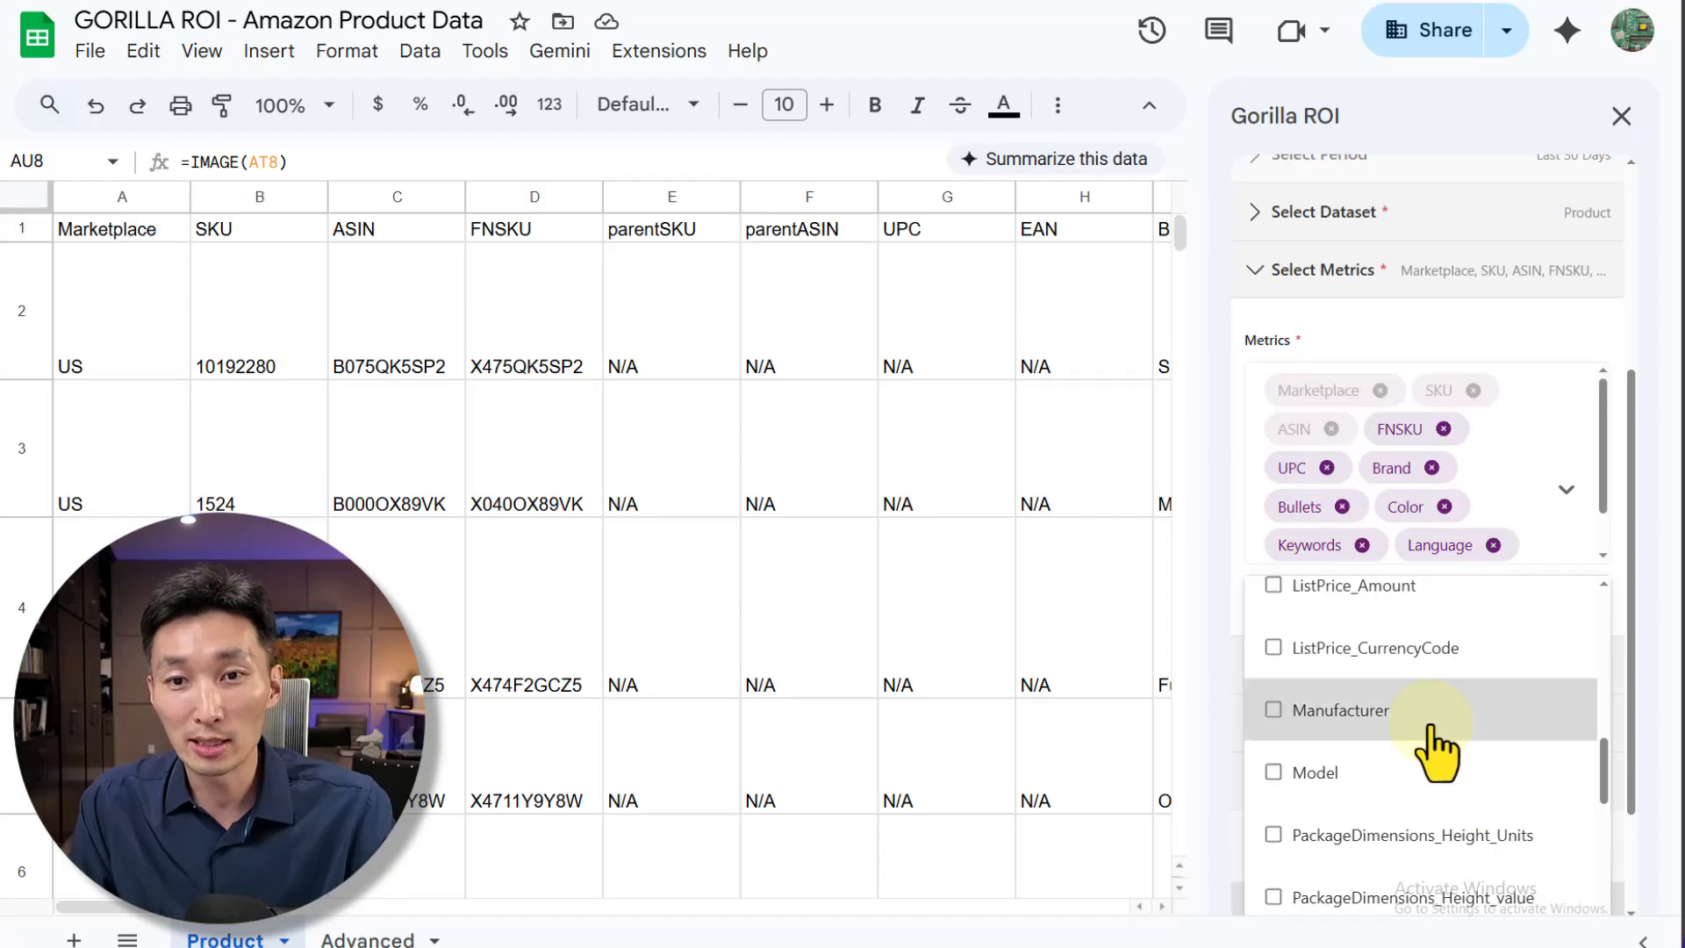
{"action": "left_click", "coordinate": [1424, 664]}
{"action": "scroll", "coordinate": [1500, 768], "scroll_direction": "down", "scroll_amount": 3}
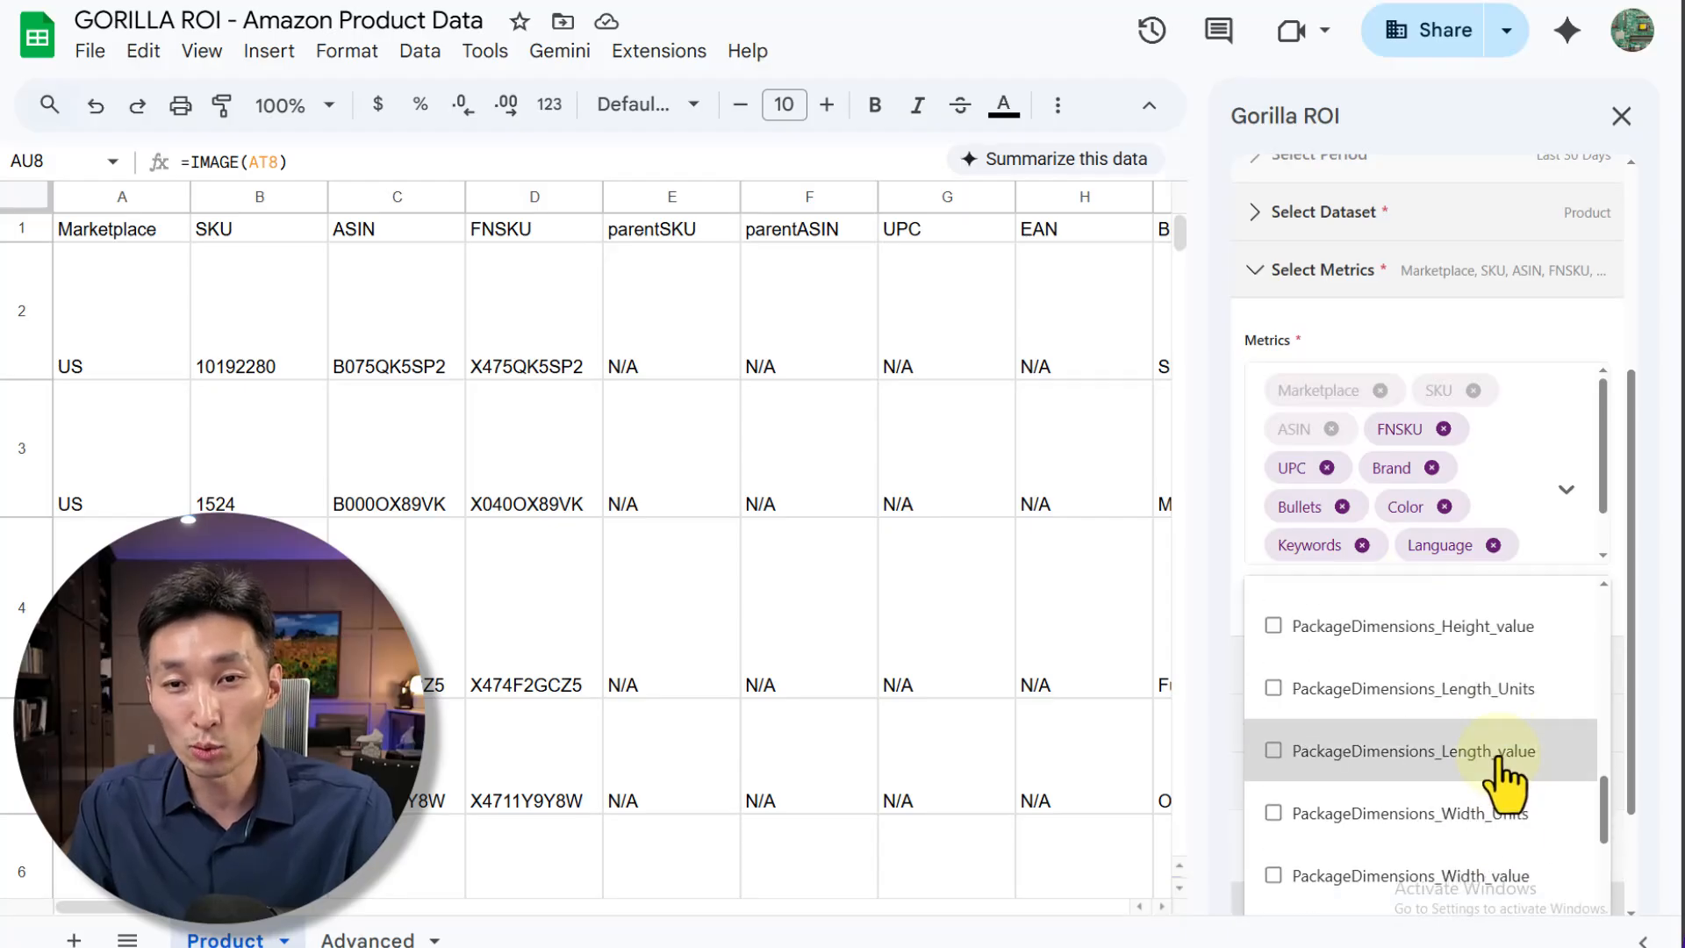
{"action": "scroll", "coordinate": [1500, 781], "scroll_direction": "down", "scroll_amount": 5}
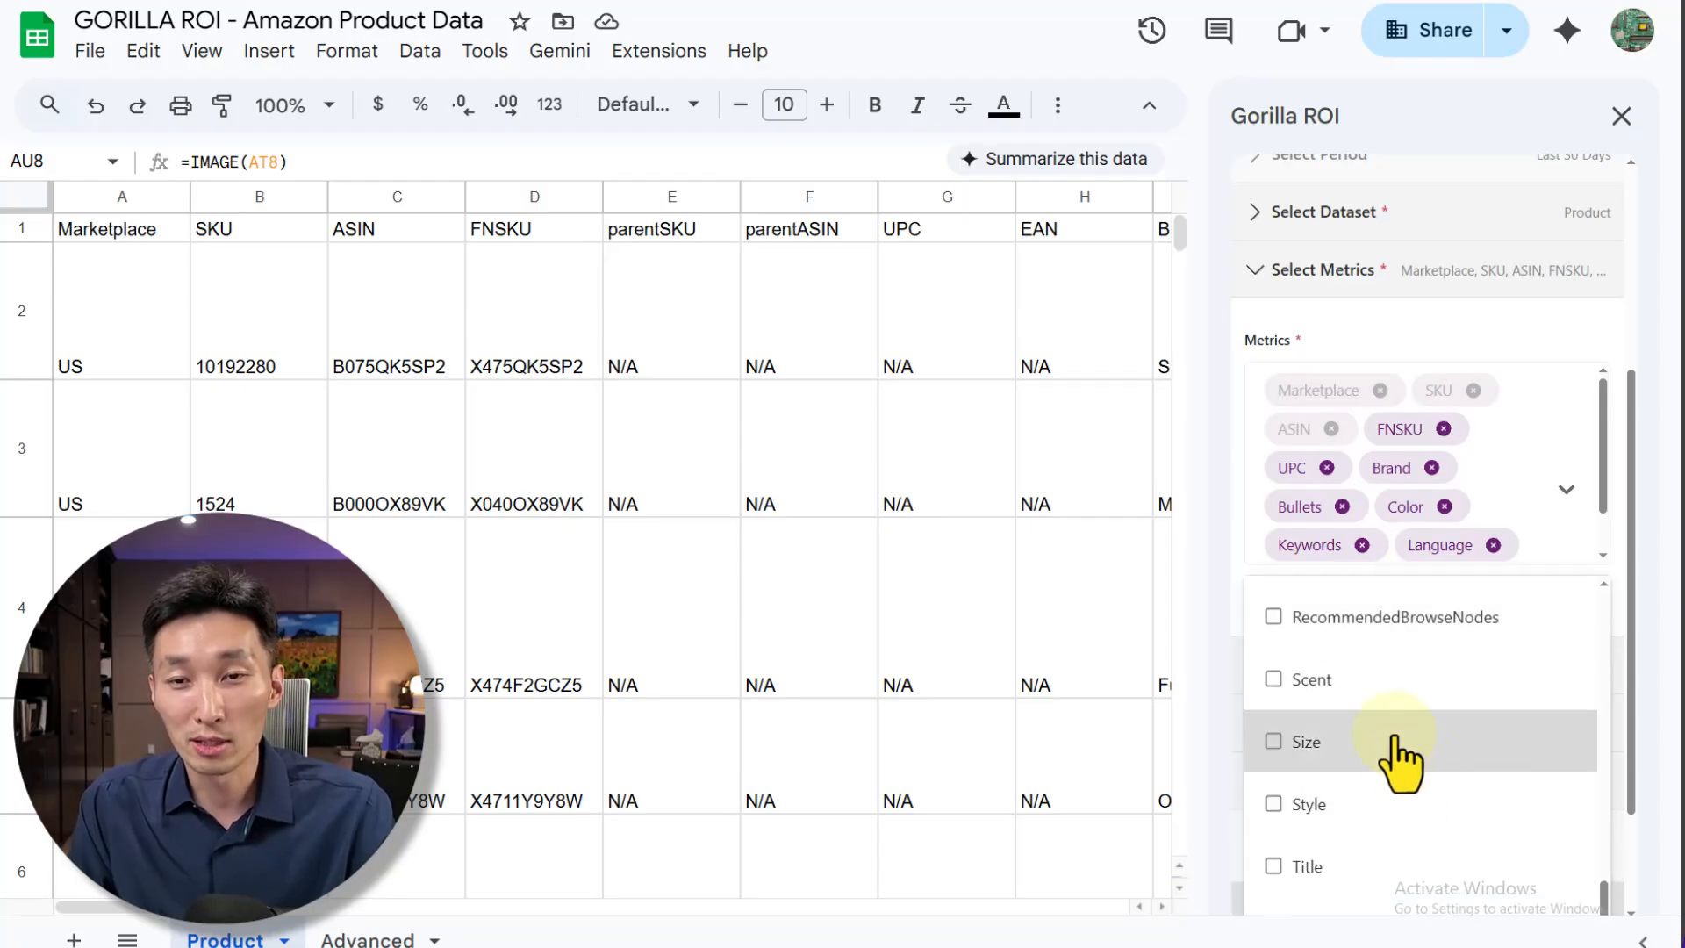
{"action": "left_click", "coordinate": [1391, 690]}
{"action": "scroll", "coordinate": [1397, 790], "scroll_direction": "down", "scroll_amount": 1}
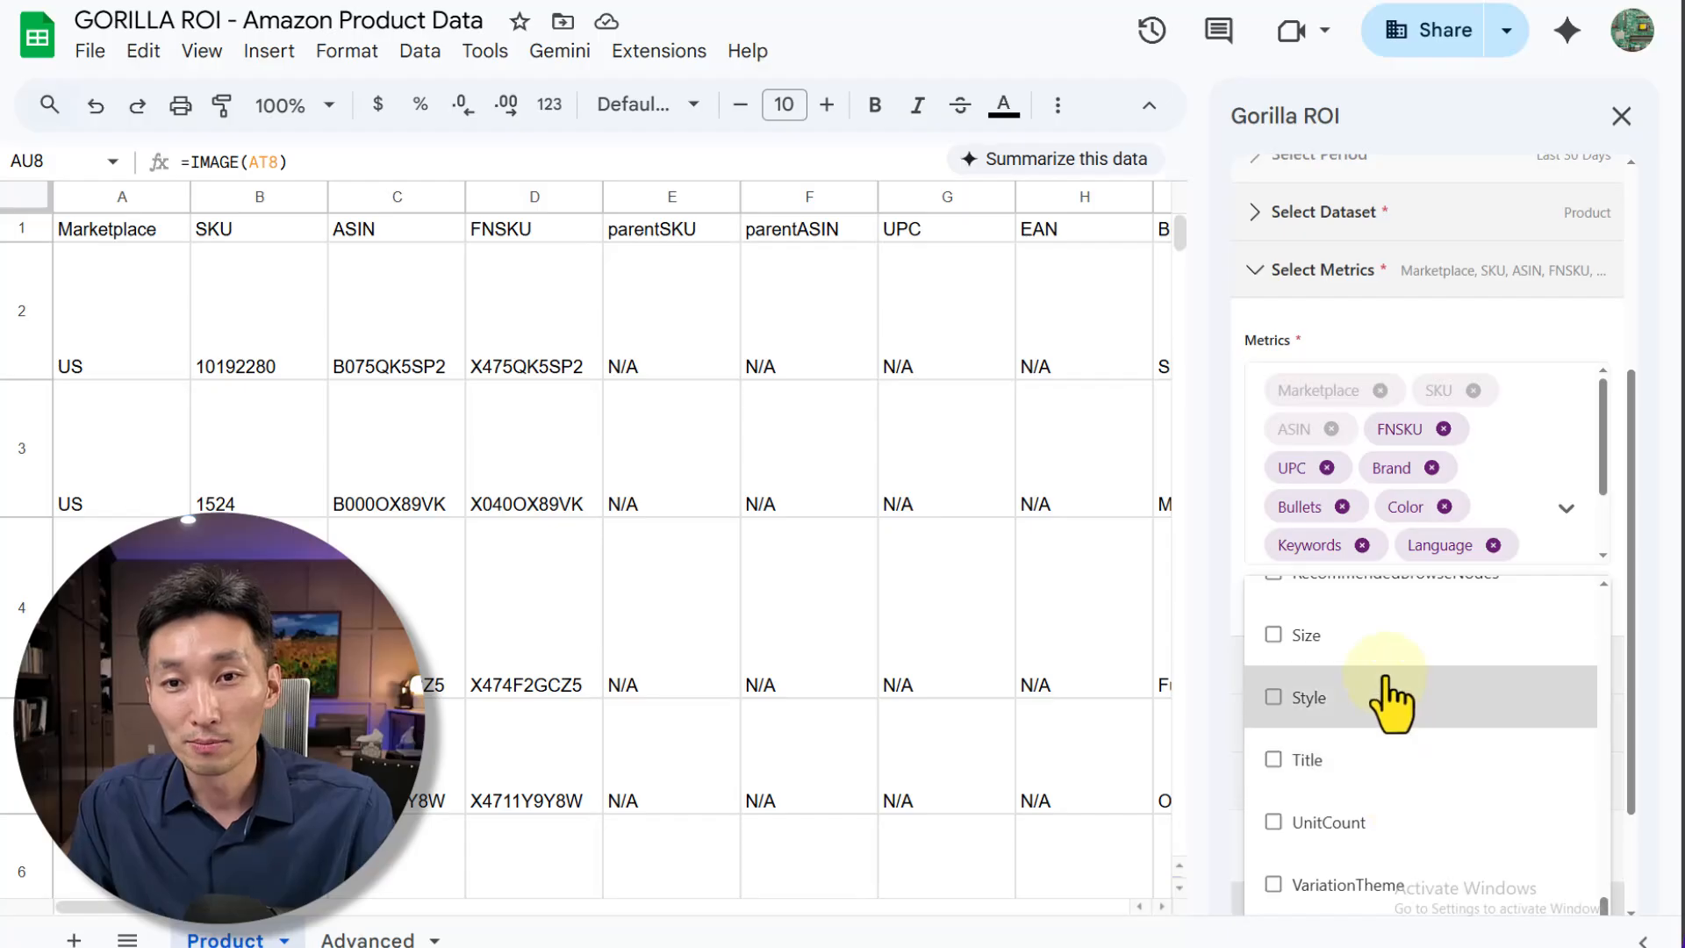
{"action": "left_click", "coordinate": [1402, 760]}
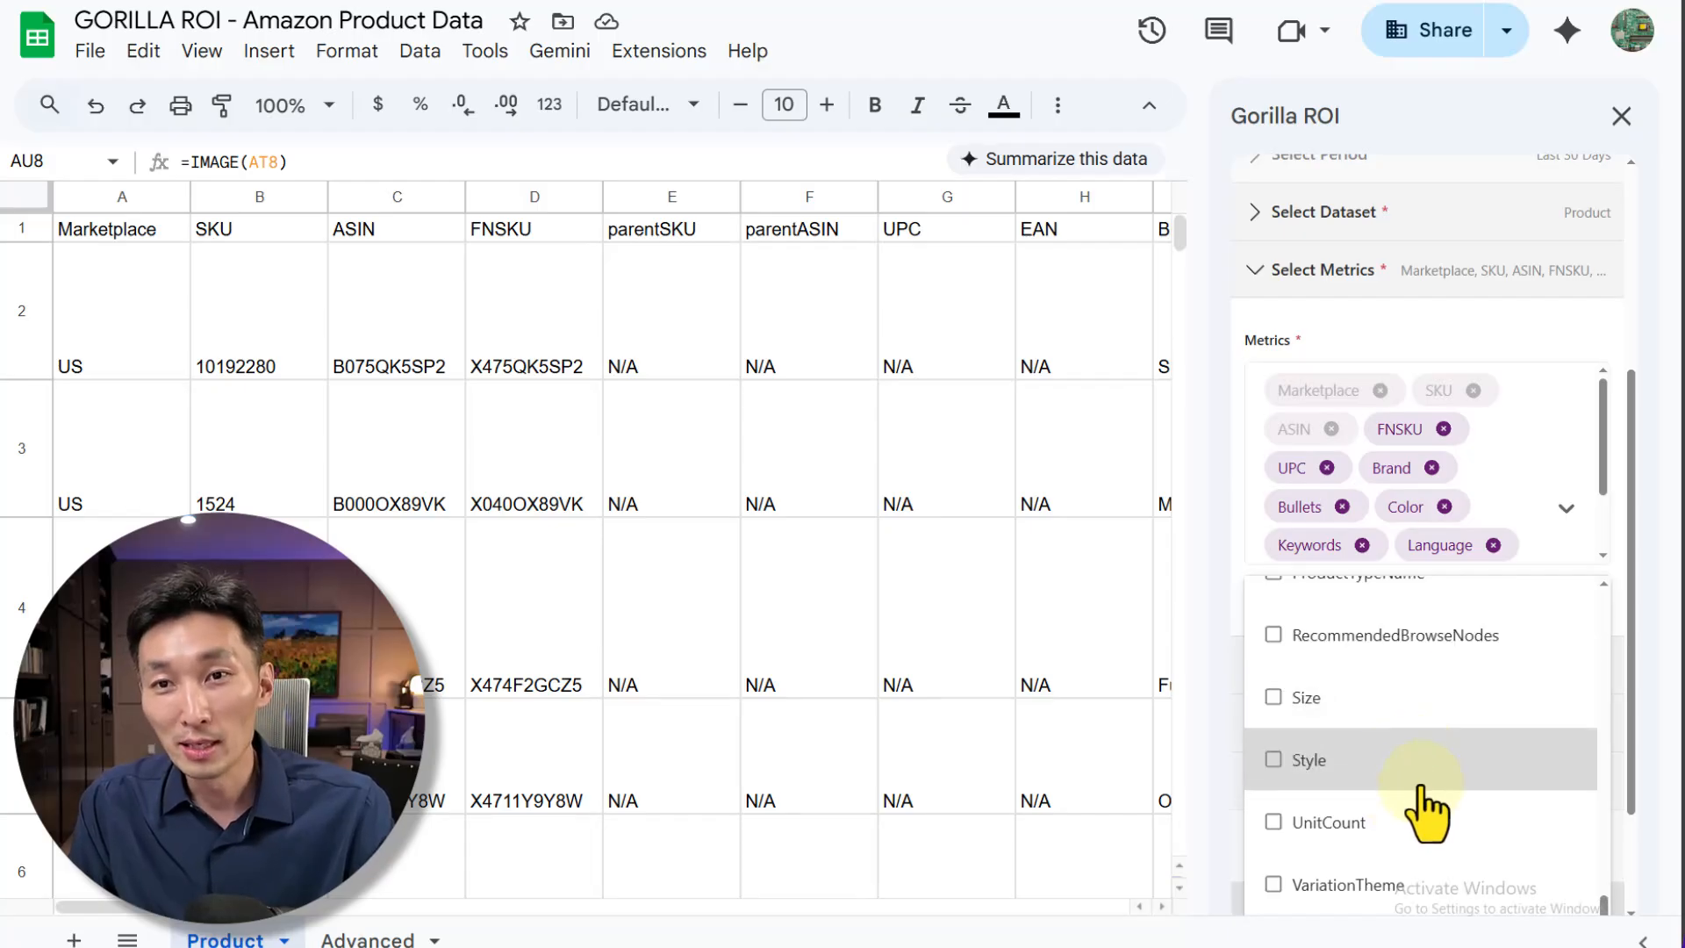
{"action": "left_click", "coordinate": [1569, 517]}
Step: Apply the modified metric selection to refresh the data on the Product sheet
{"action": "scroll", "coordinate": [1503, 719], "scroll_direction": "down", "scroll_amount": 1}
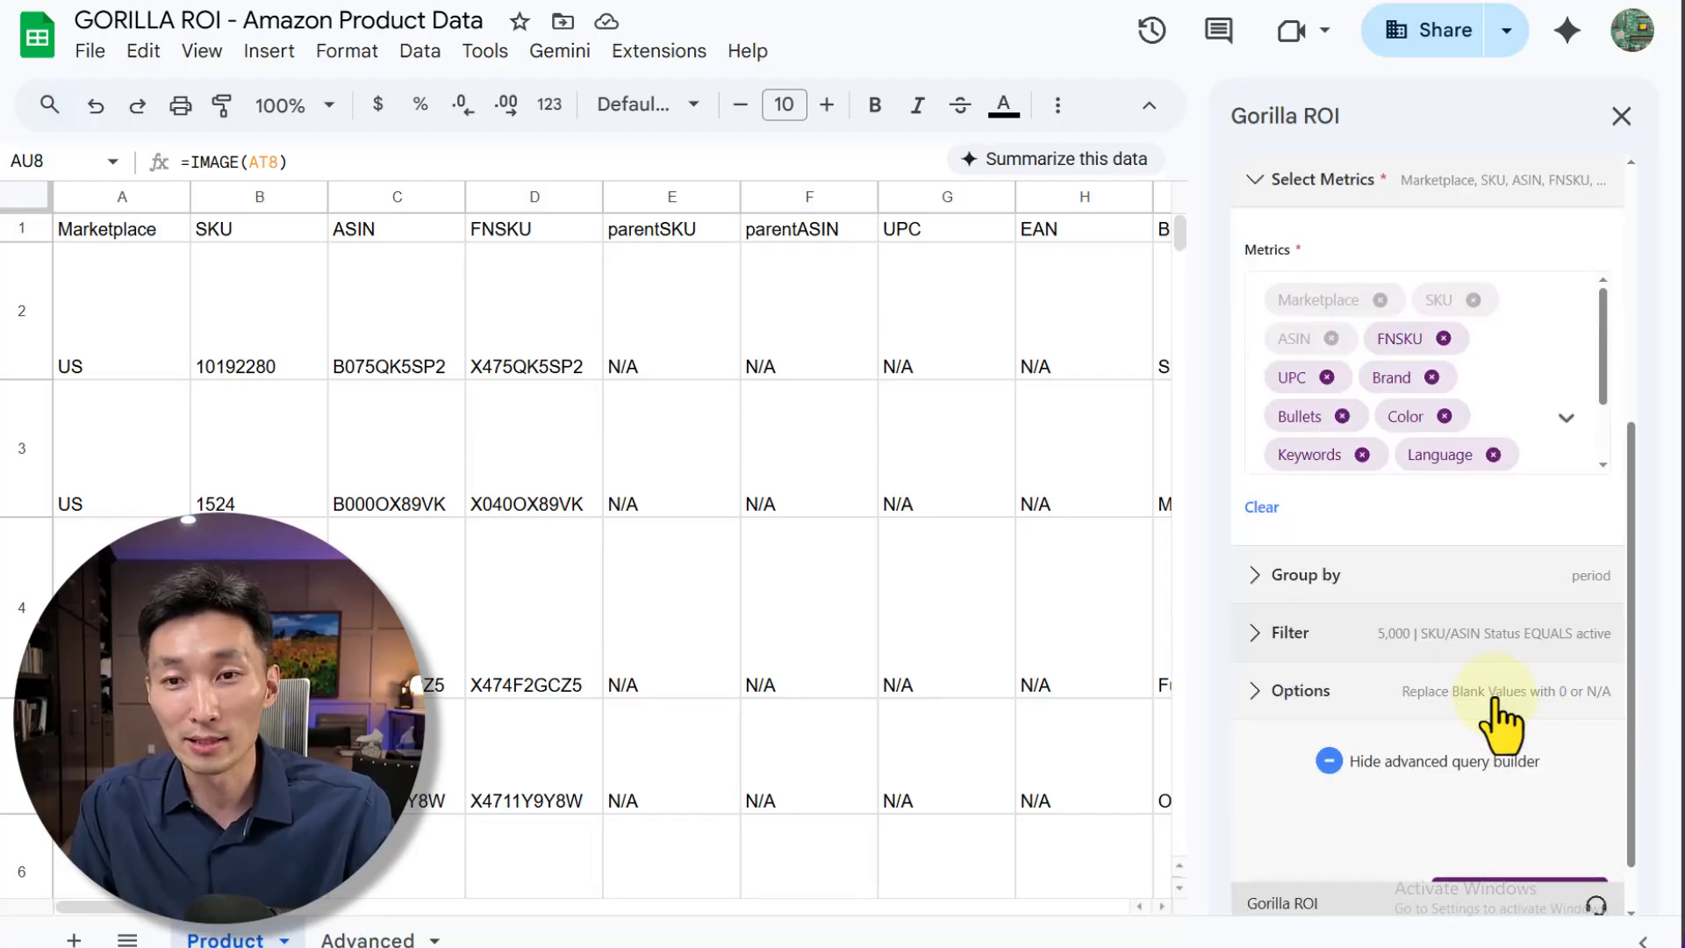
{"action": "scroll", "coordinate": [1497, 702], "scroll_direction": "down", "scroll_amount": 1}
{"action": "left_click", "coordinate": [1502, 836]}
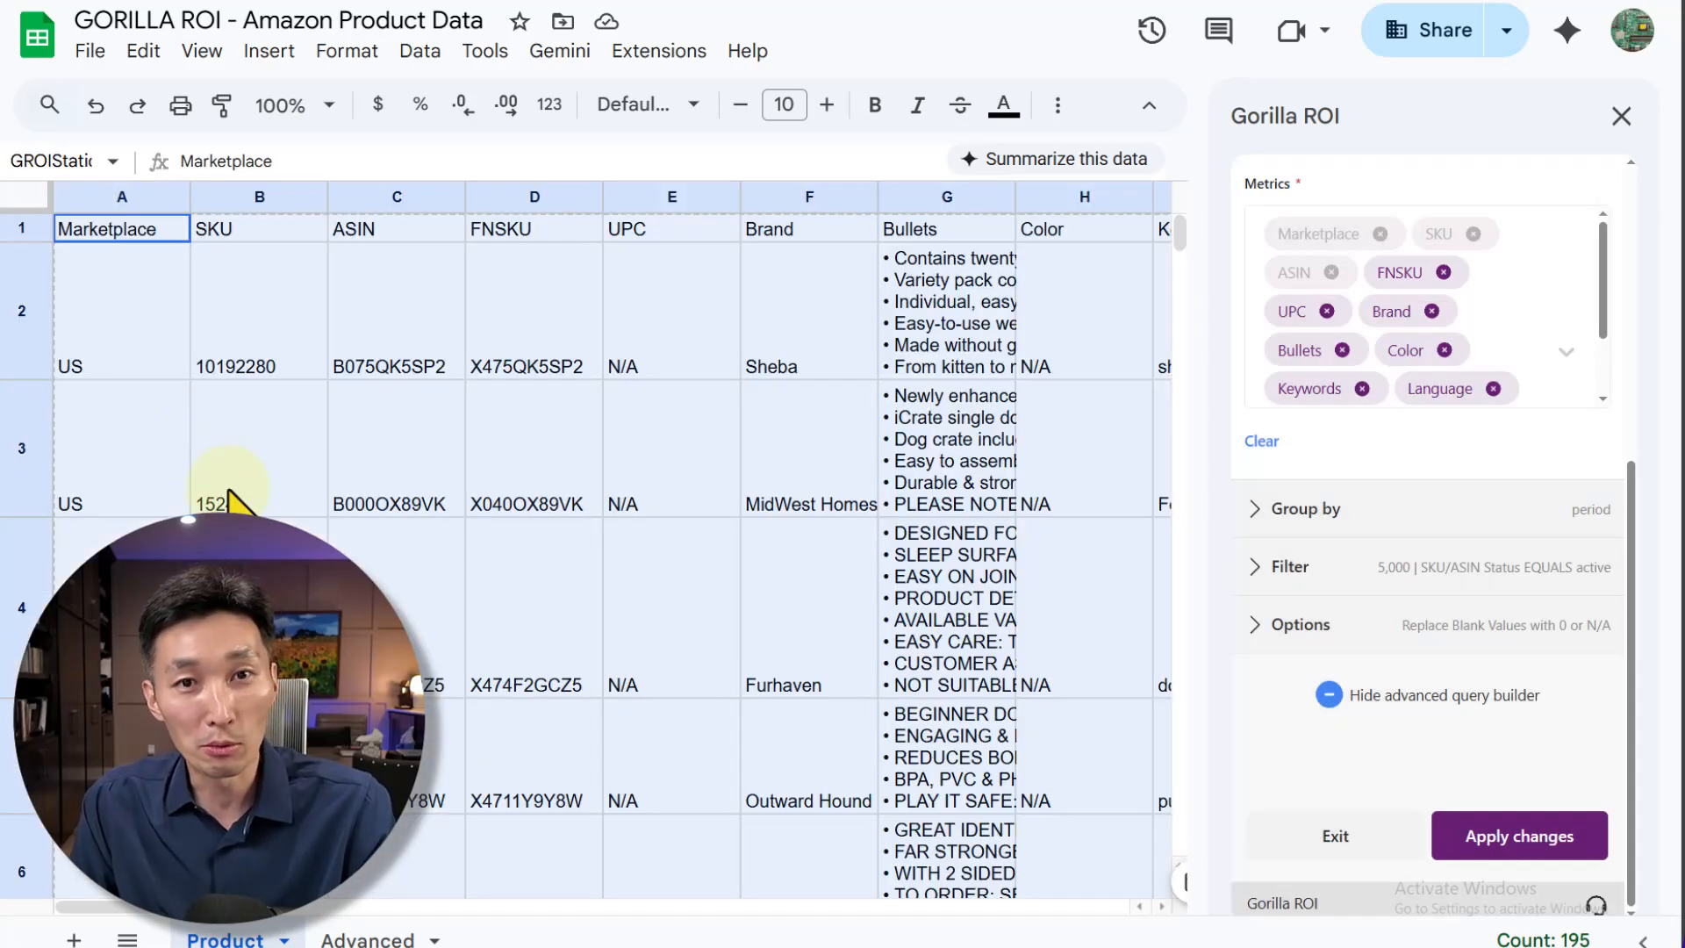
Step: Widen the Bullets column on the Product sheet and look across the reduced set of columns
{"action": "left_click", "coordinate": [235, 446]}
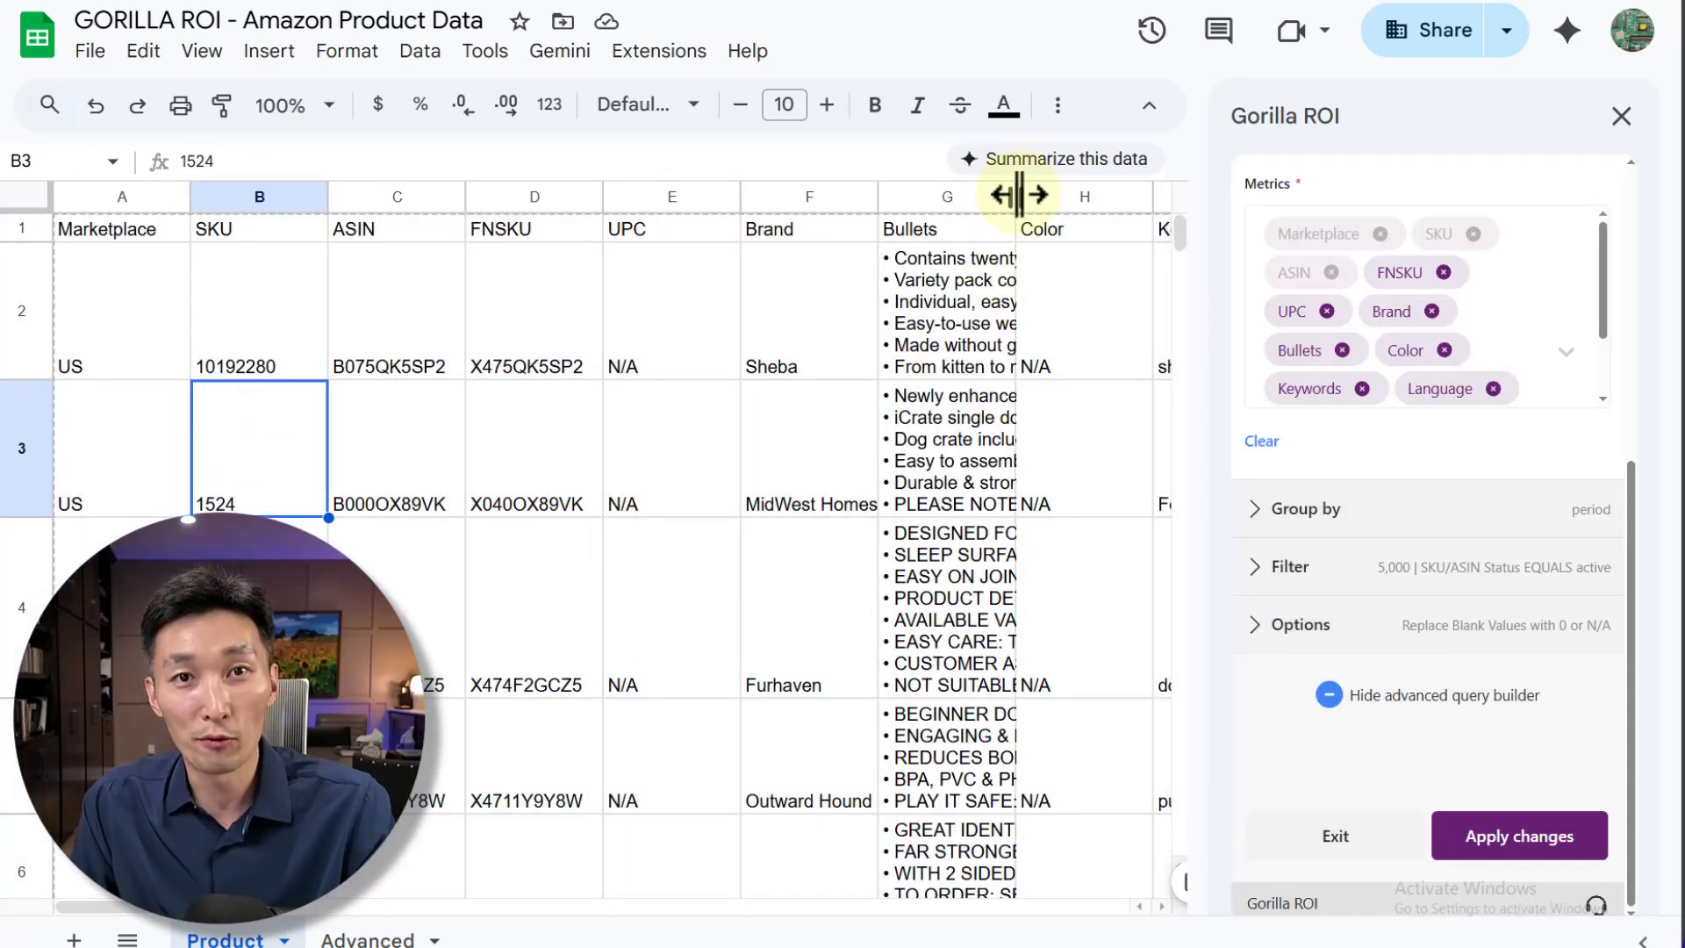
{"action": "left_click_drag", "start_coordinate": [1018, 195], "coordinate": [1105, 197]}
{"action": "left_click_drag", "start_coordinate": [132, 907], "coordinate": [263, 918]}
{"action": "left_click_drag", "start_coordinate": [410, 194], "coordinate": [141, 202]}
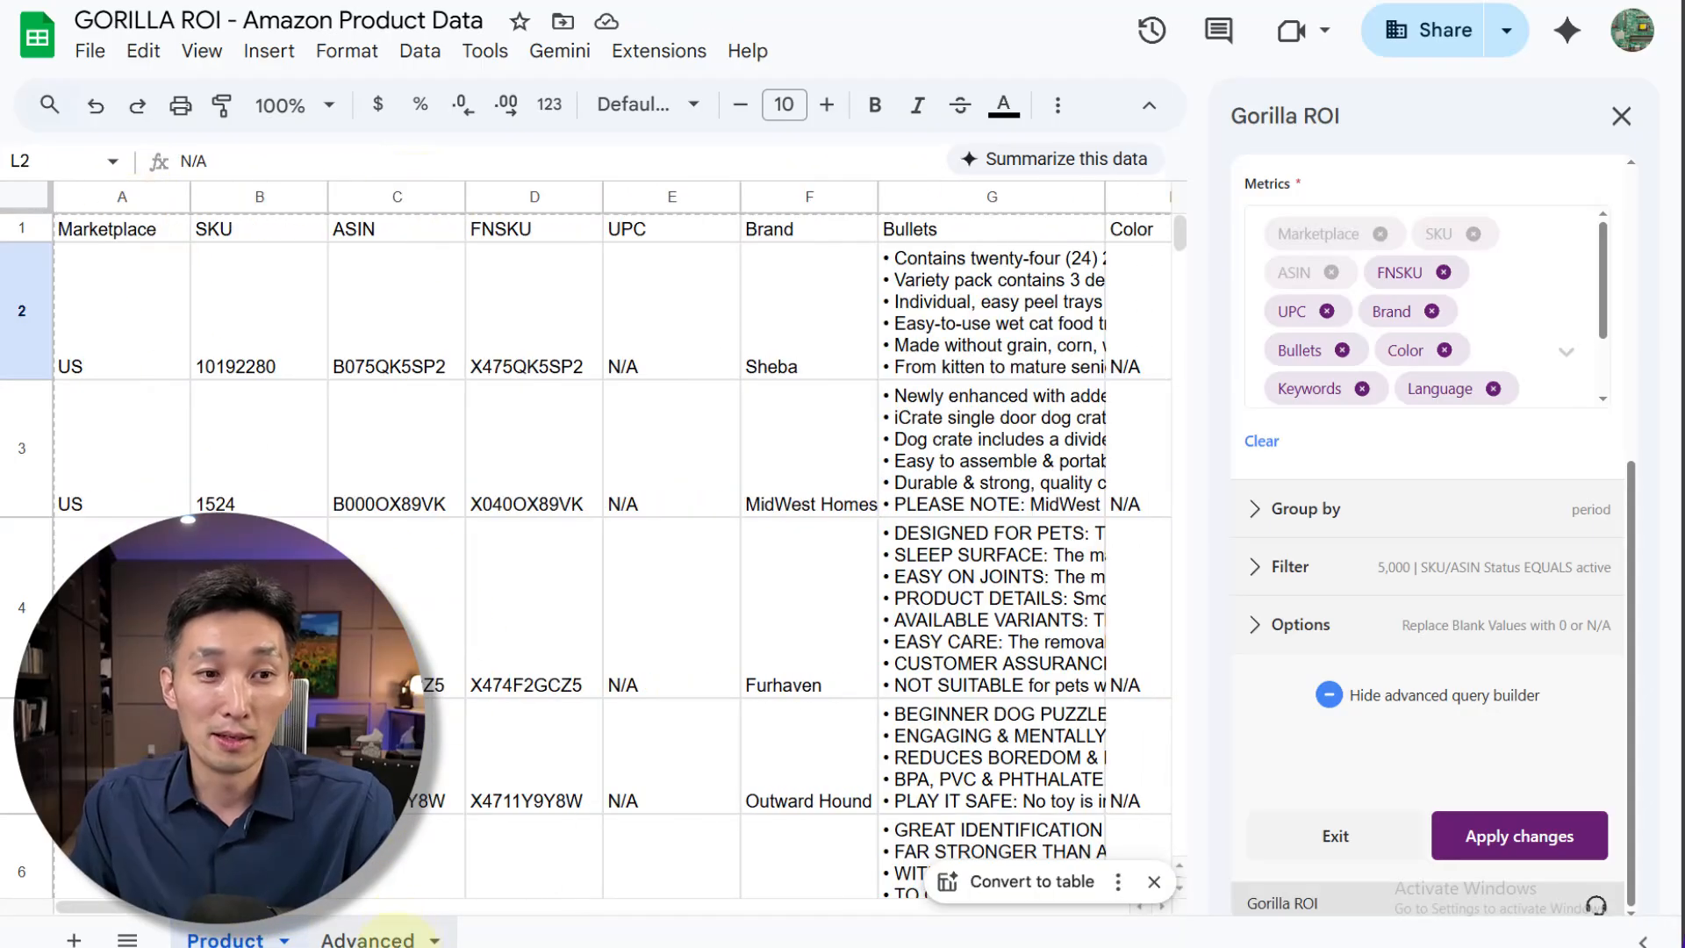
Step: Start a GORILLA_SKULIST formula in cell A4 of the Advanced sheet and review its argument help
{"action": "left_click", "coordinate": [366, 938]}
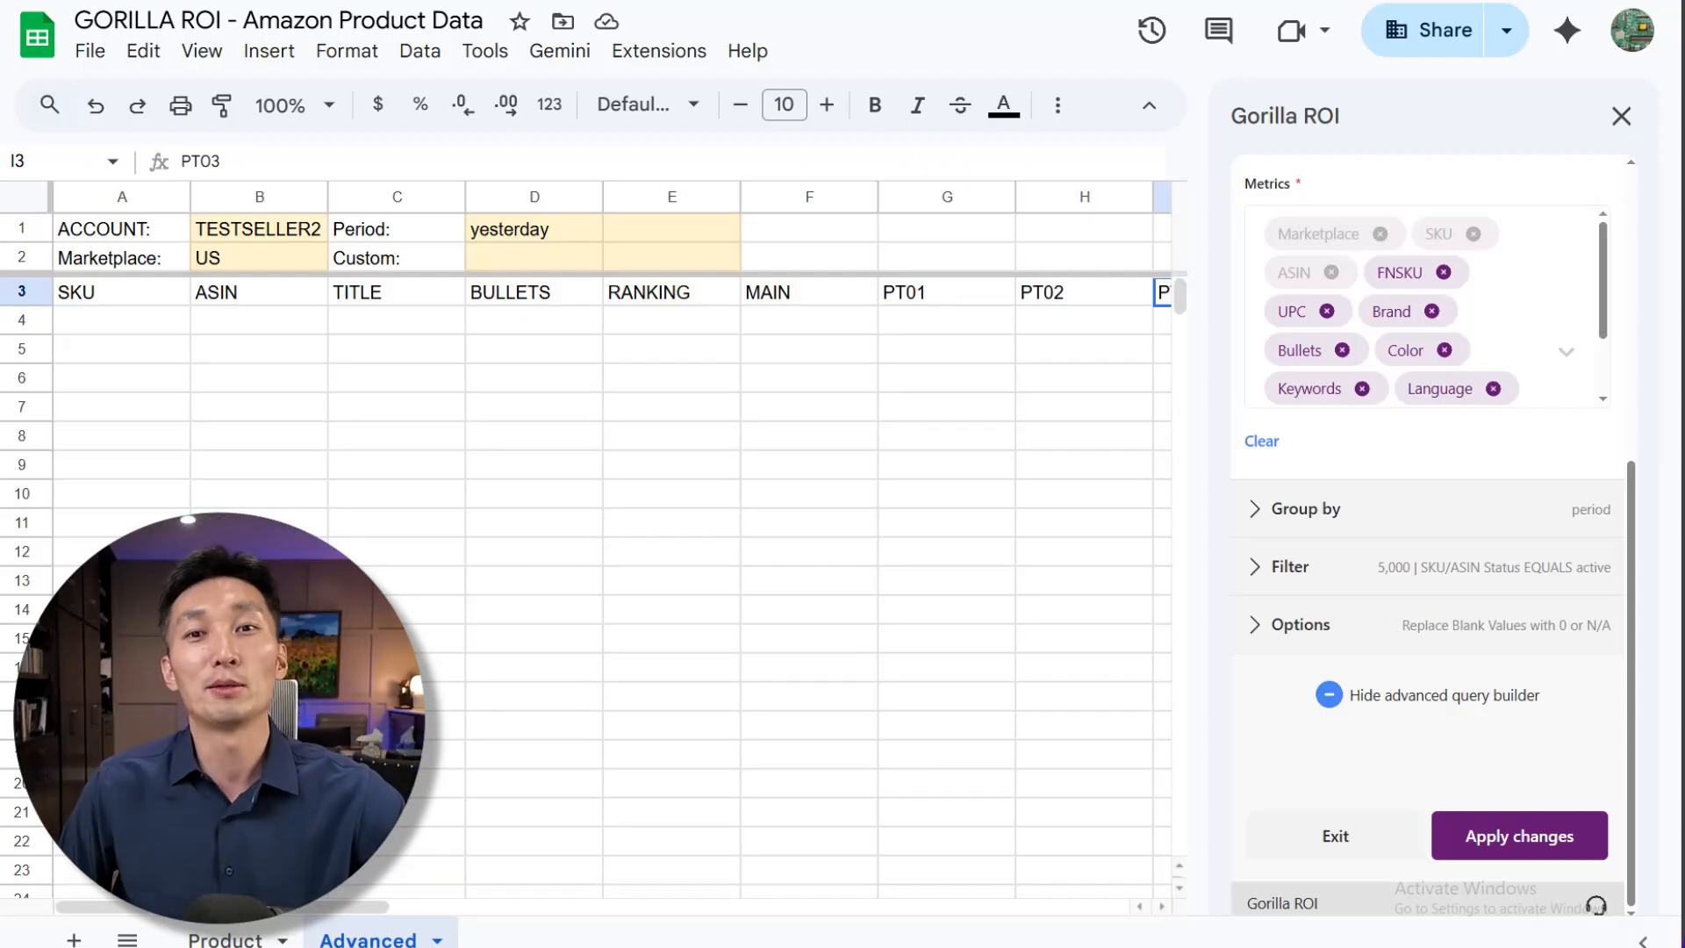
{"action": "key", "text": "Return"}
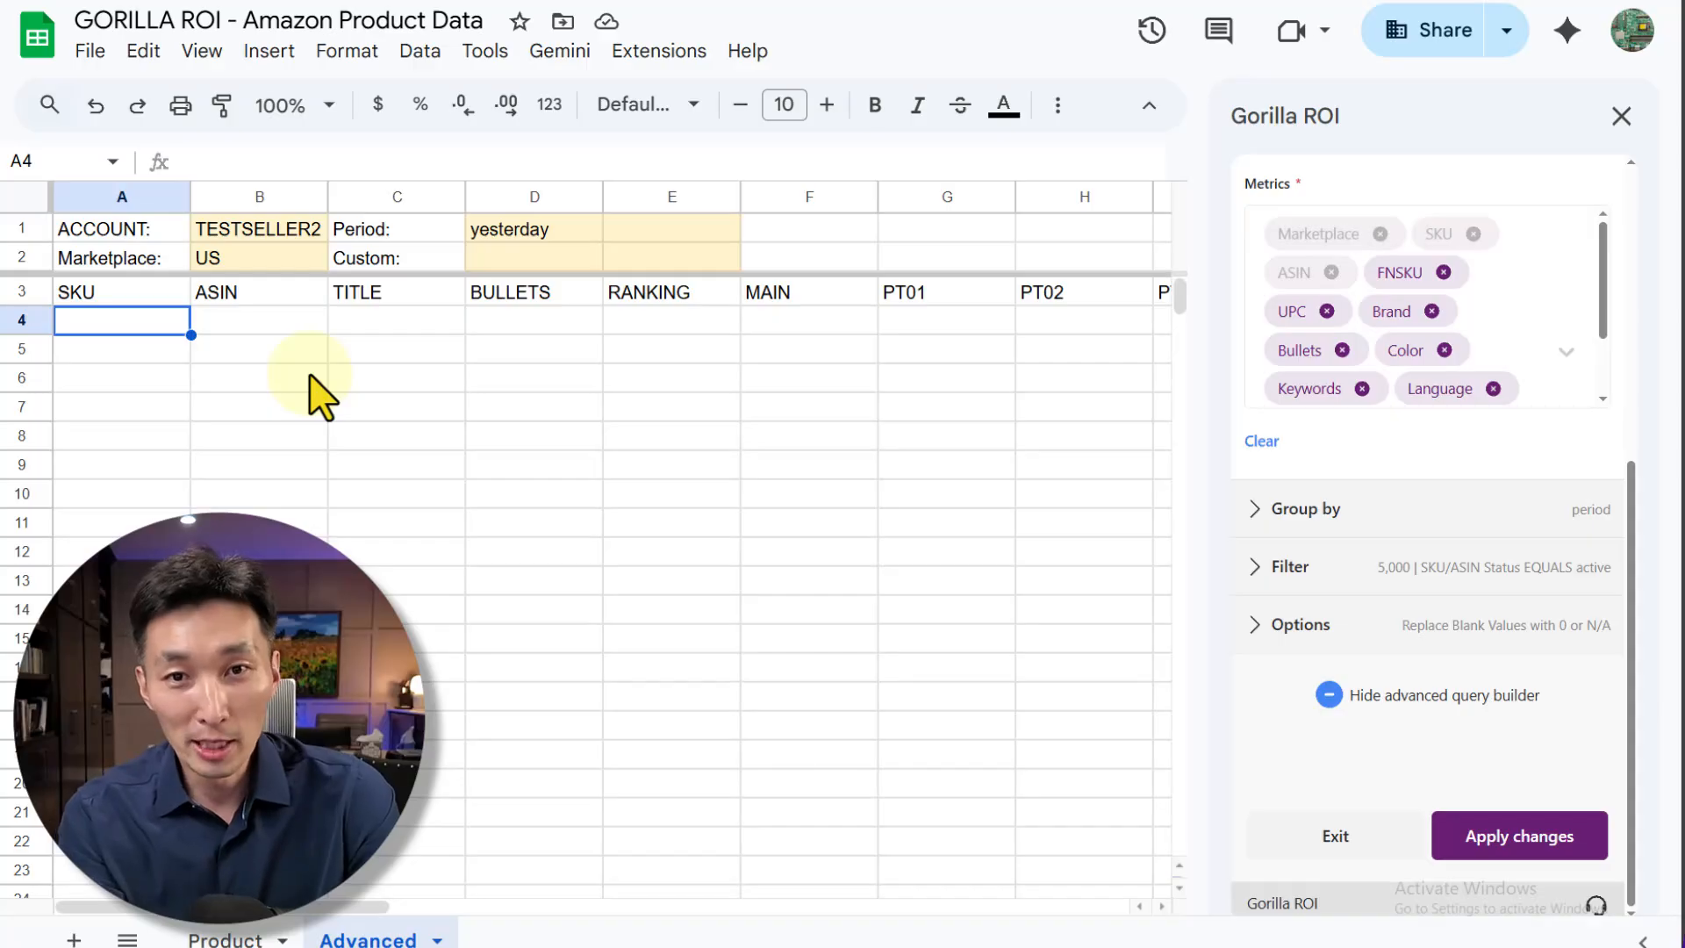
{"action": "type", "text": "=gorilla_"}
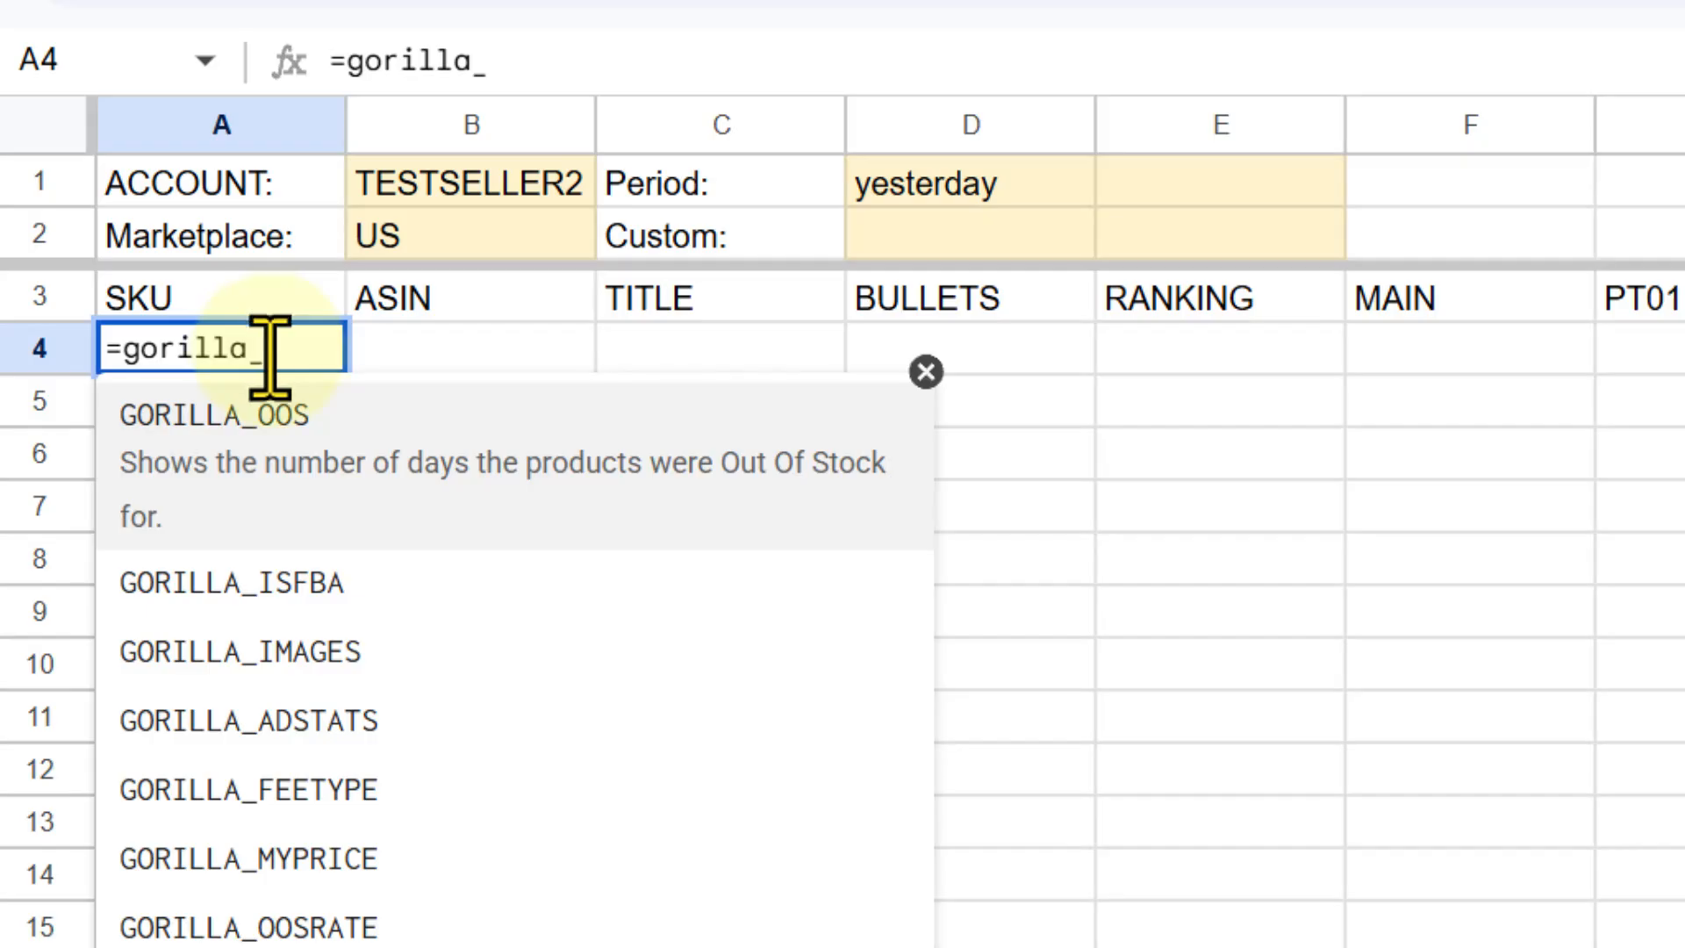
{"action": "type", "text": "sku"}
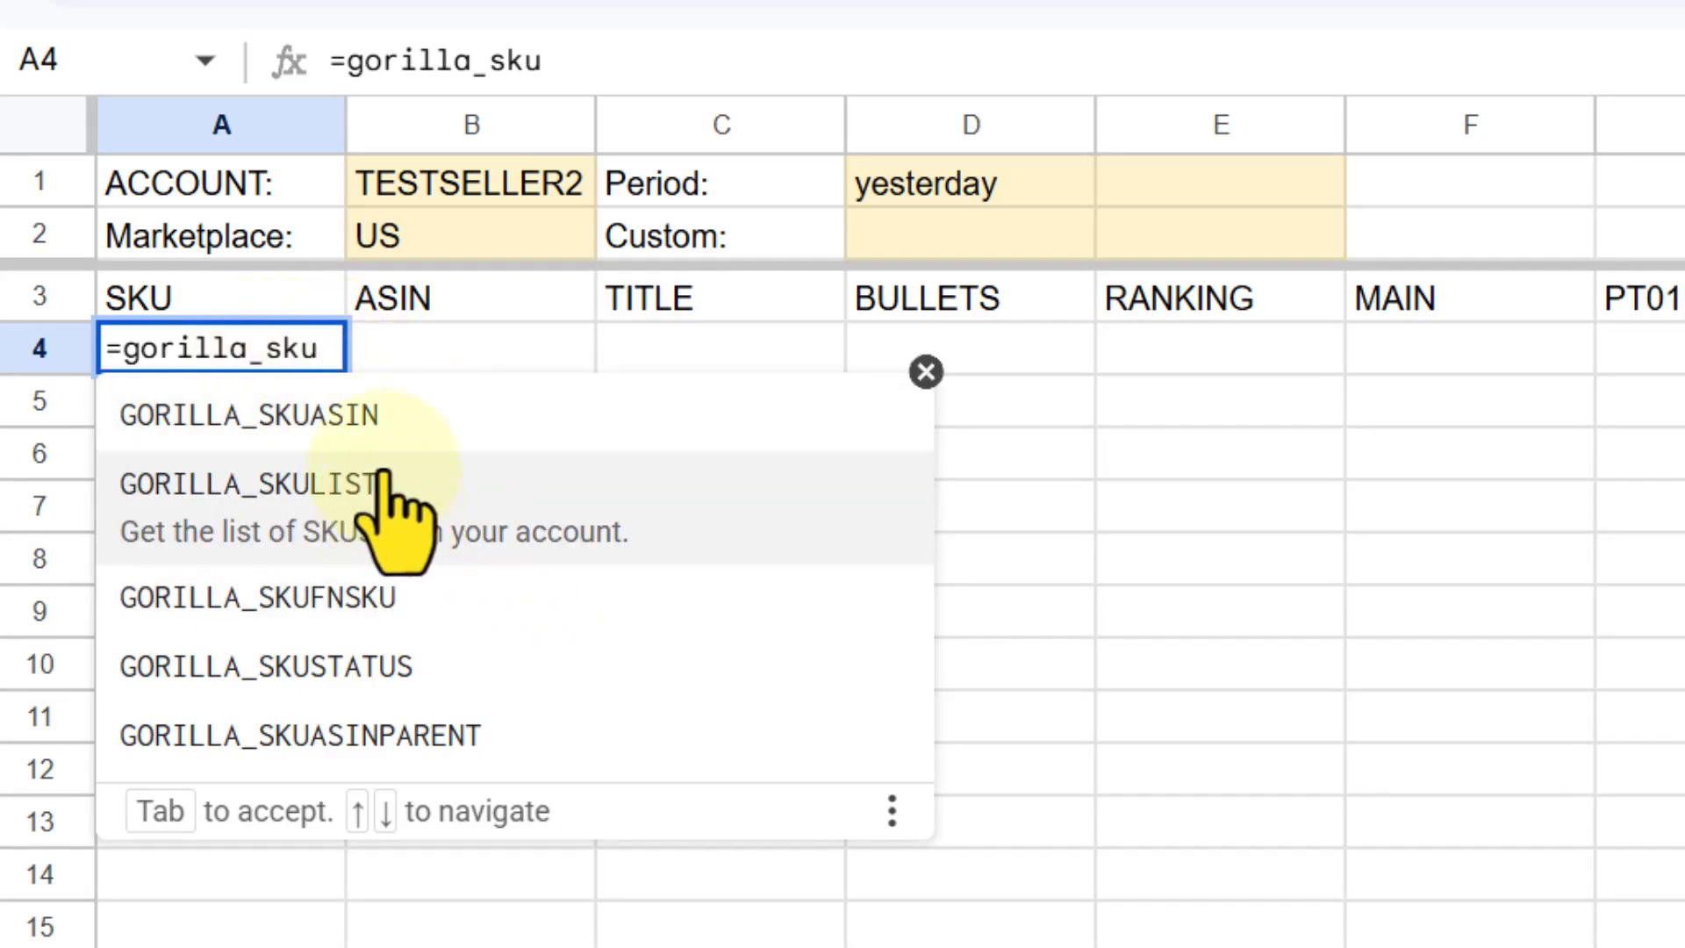
{"action": "left_click", "coordinate": [395, 518]}
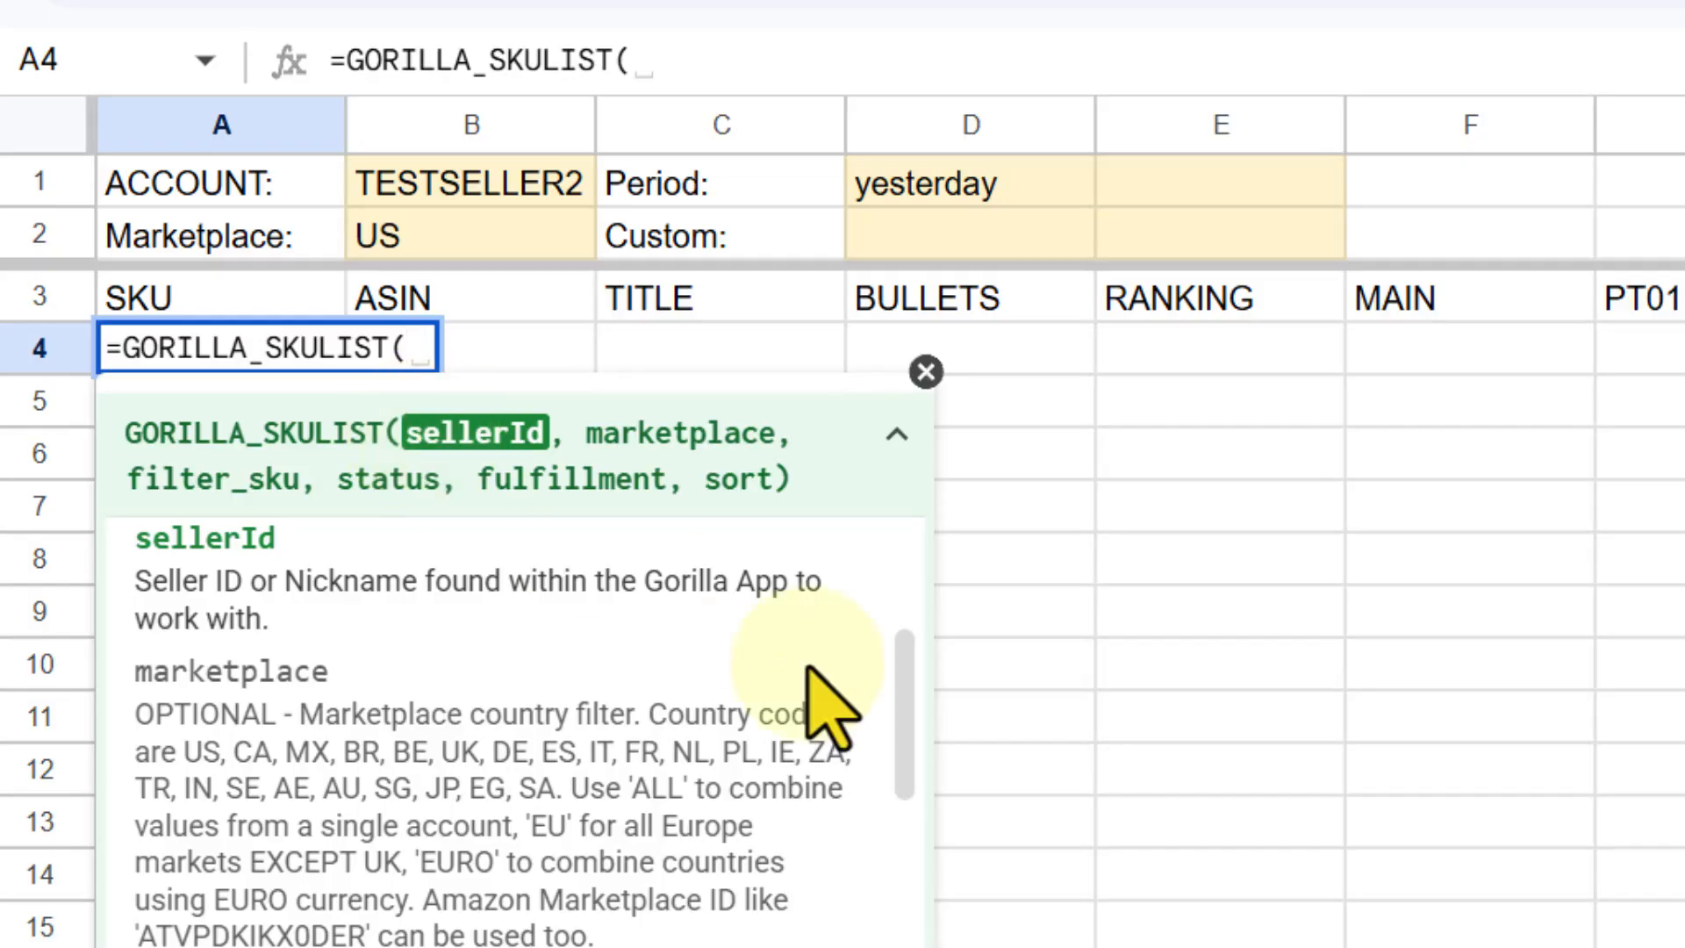
{"action": "left_click_drag", "start_coordinate": [910, 714], "coordinate": [957, 592]}
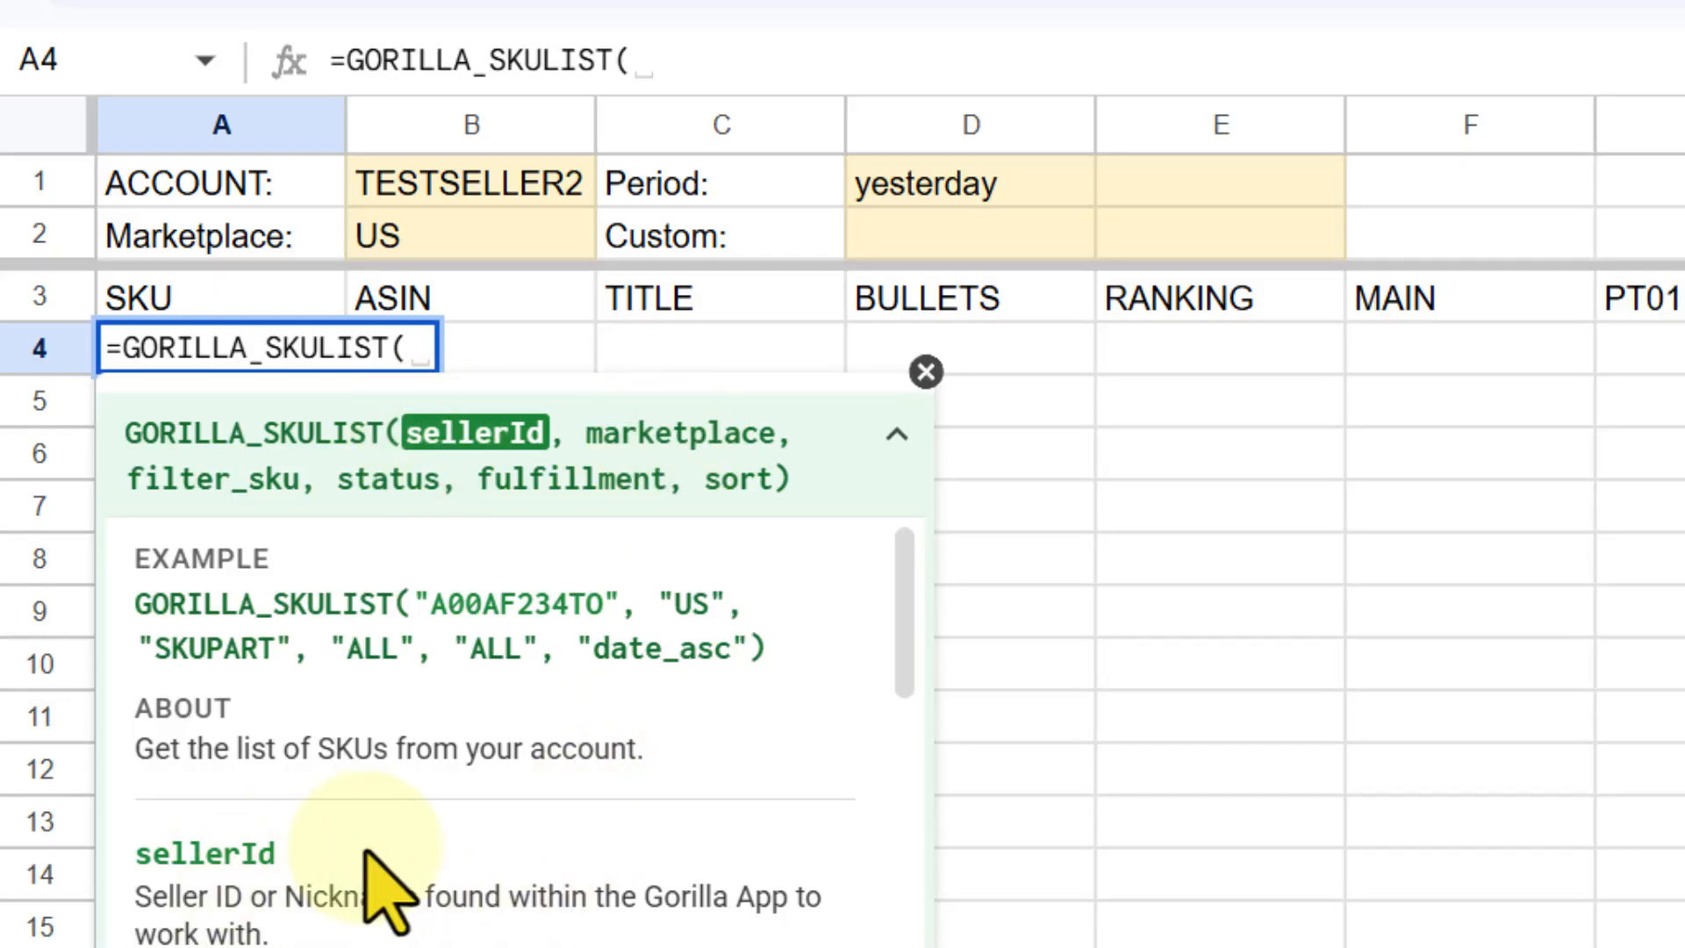
{"action": "left_click", "coordinate": [425, 180]}
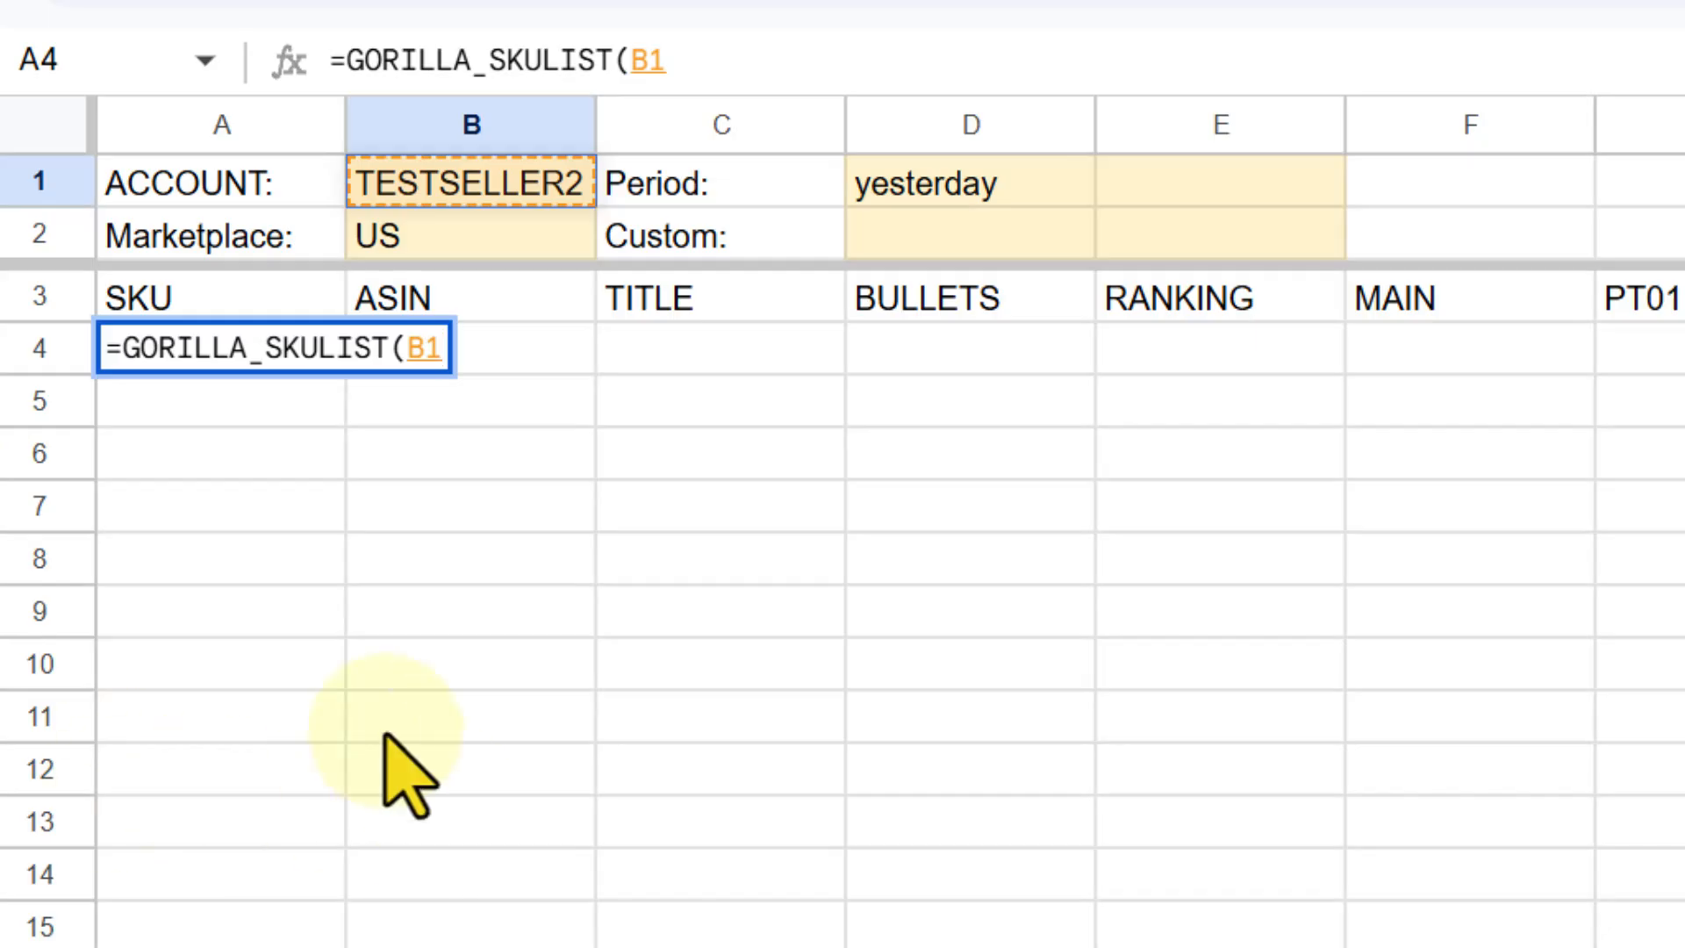
{"action": "left_click_drag", "start_coordinate": [215, 180], "coordinate": [1424, 250]}
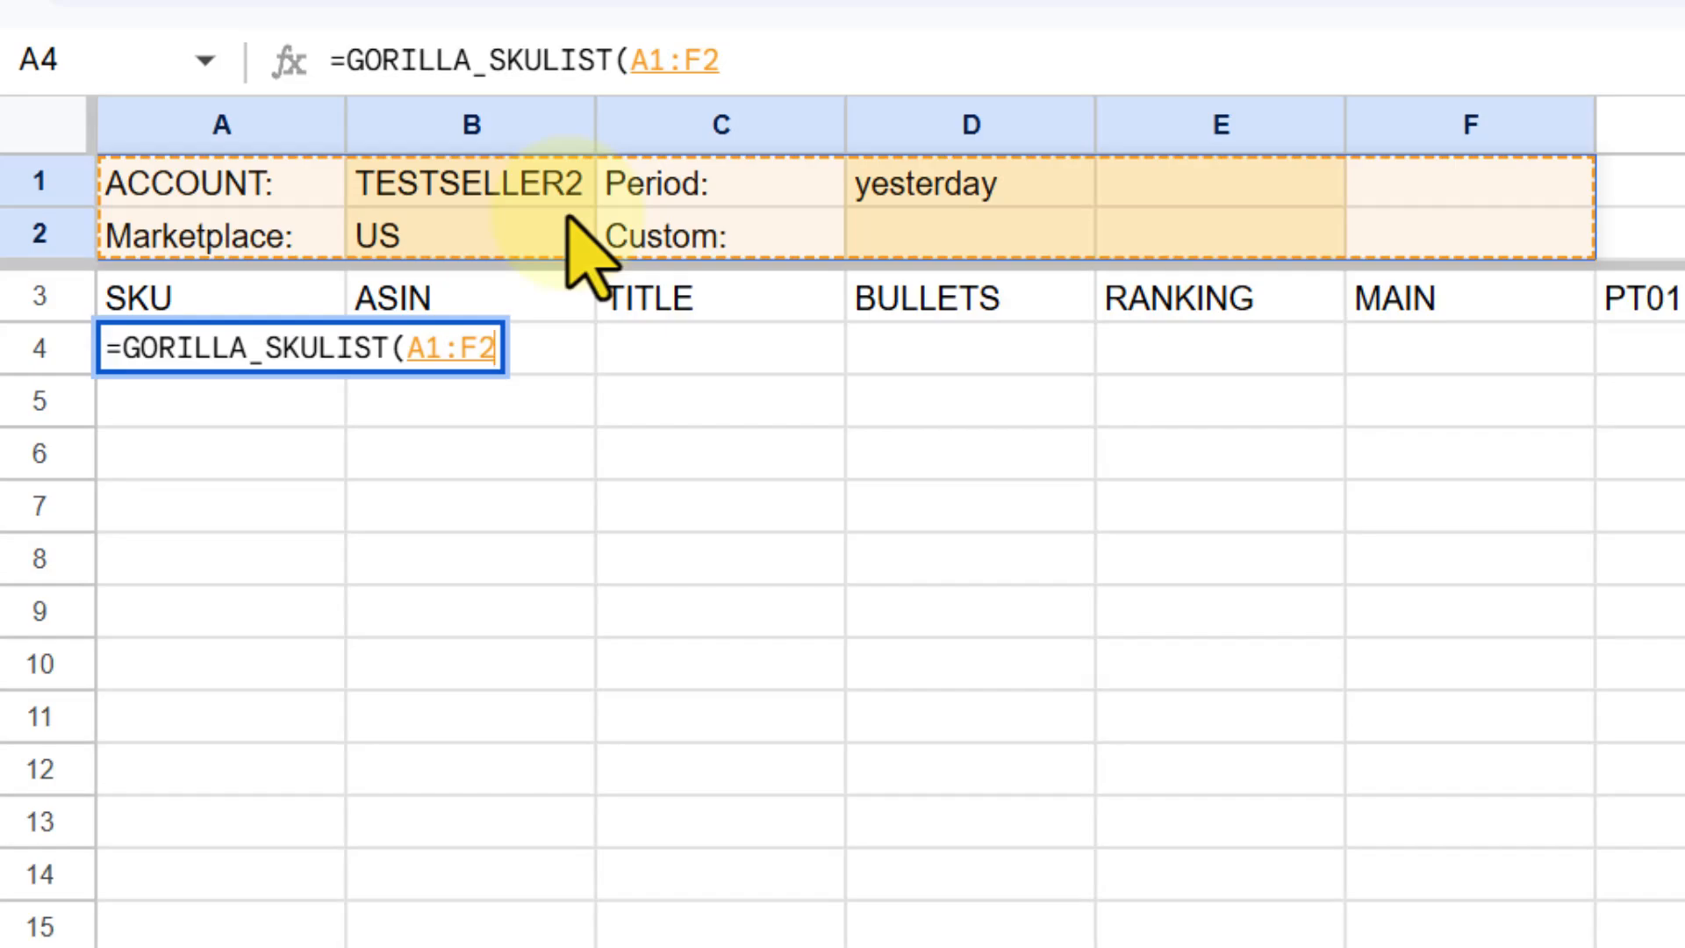
{"action": "key", "text": "BackSpace"}
{"action": "key", "text": "BackSpace"}
{"action": "key", "text": "BackSpace"}
{"action": "key", "text": "BackSpace"}
{"action": "key", "text": "BackSpace"}
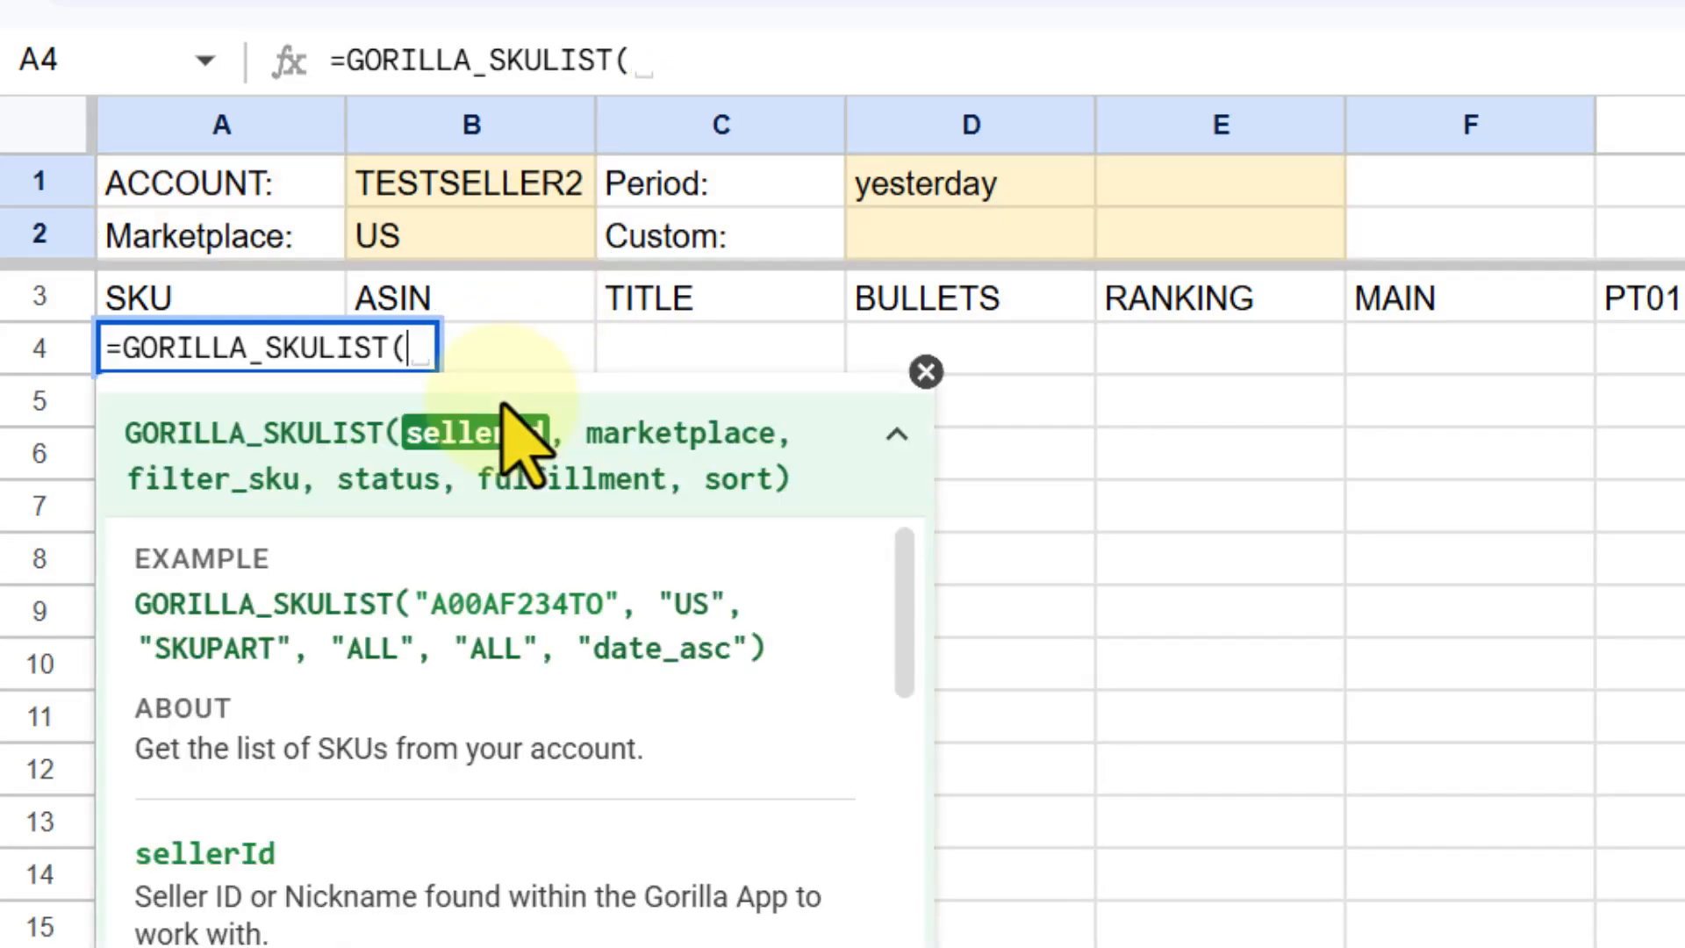
{"action": "type", "text": "\"TESTSEL"}
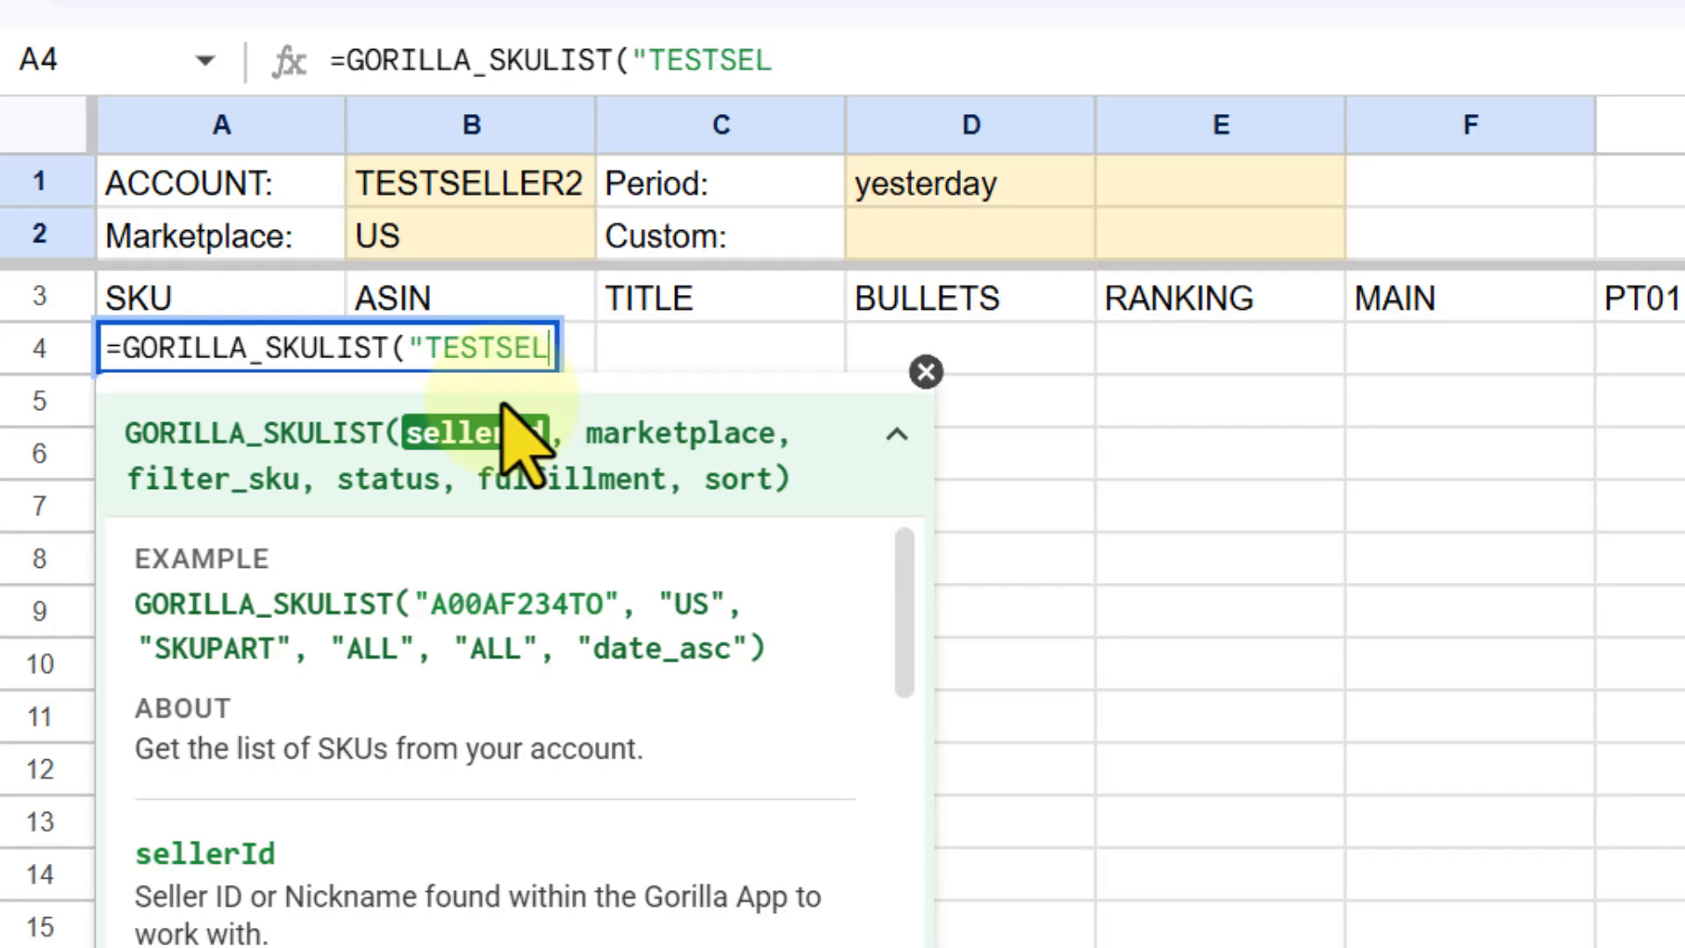
{"action": "type", "text": "LER2\""}
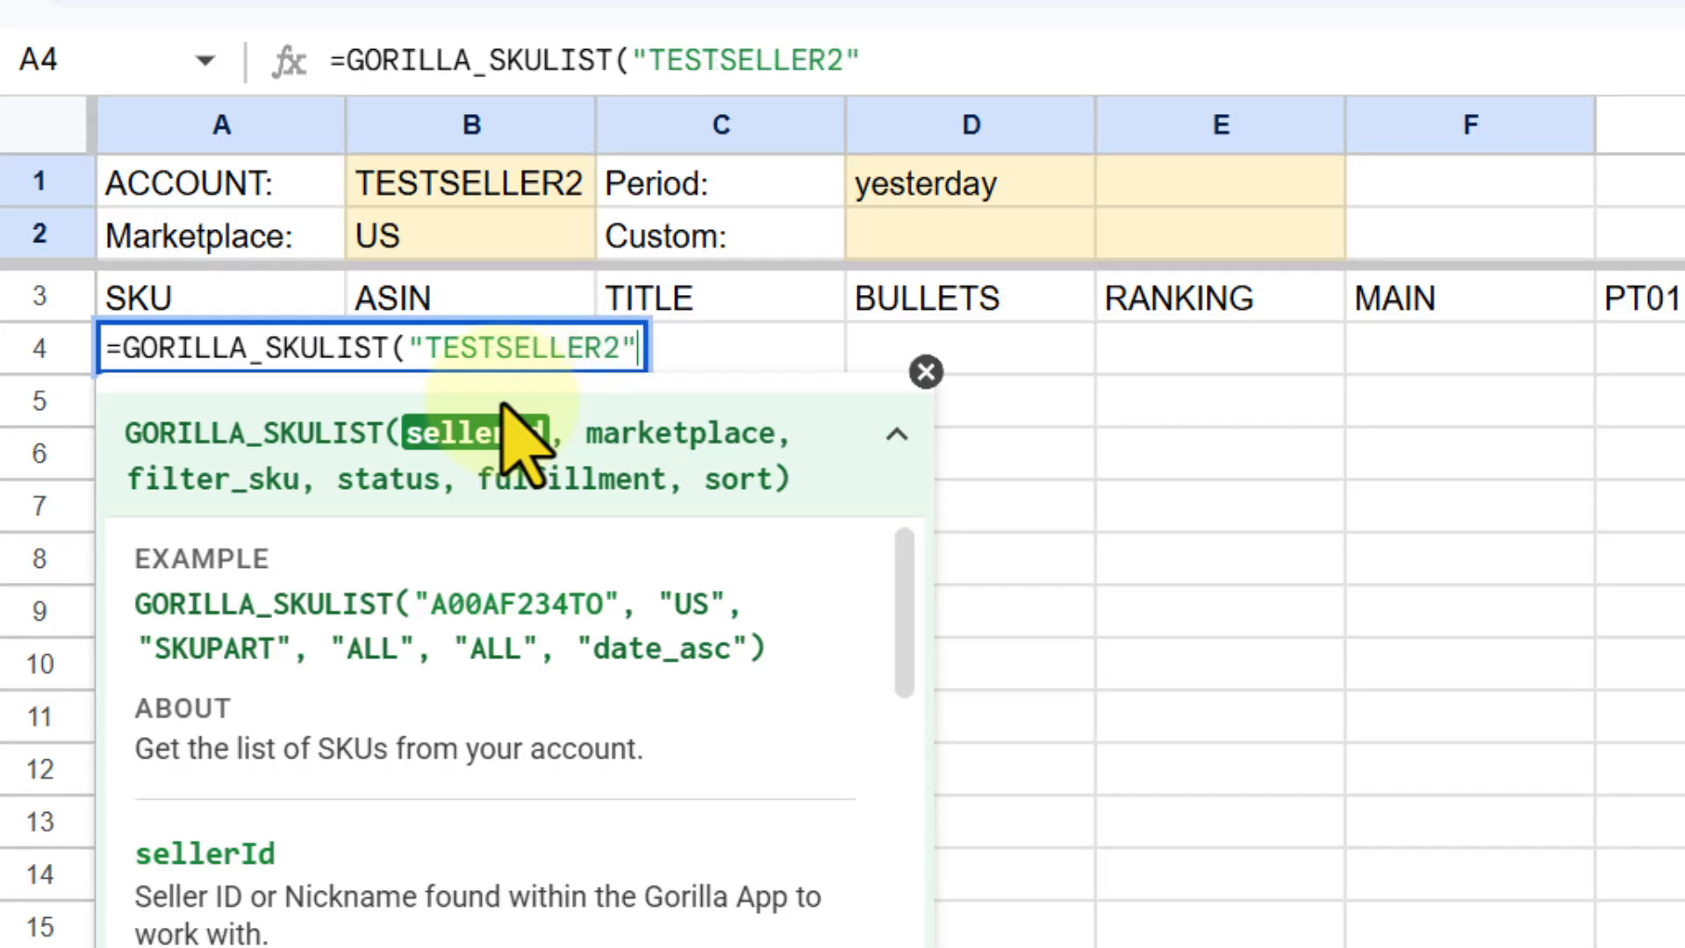
{"action": "key", "text": "BackSpace"}
{"action": "key", "text": "BackSpace"}
{"action": "key", "text": "BackSpace"}
{"action": "key", "text": "BackSpace"}
{"action": "key", "text": "BackSpace"}
{"action": "key", "text": "BackSpace"}
{"action": "key", "text": "BackSpace"}
{"action": "key", "text": "BackSpace"}
{"action": "key", "text": "BackSpace"}
{"action": "key", "text": "BackSpace"}
{"action": "key", "text": "BackSpace"}
{"action": "key", "text": "BackSpace"}
{"action": "key", "text": "BackSpace"}
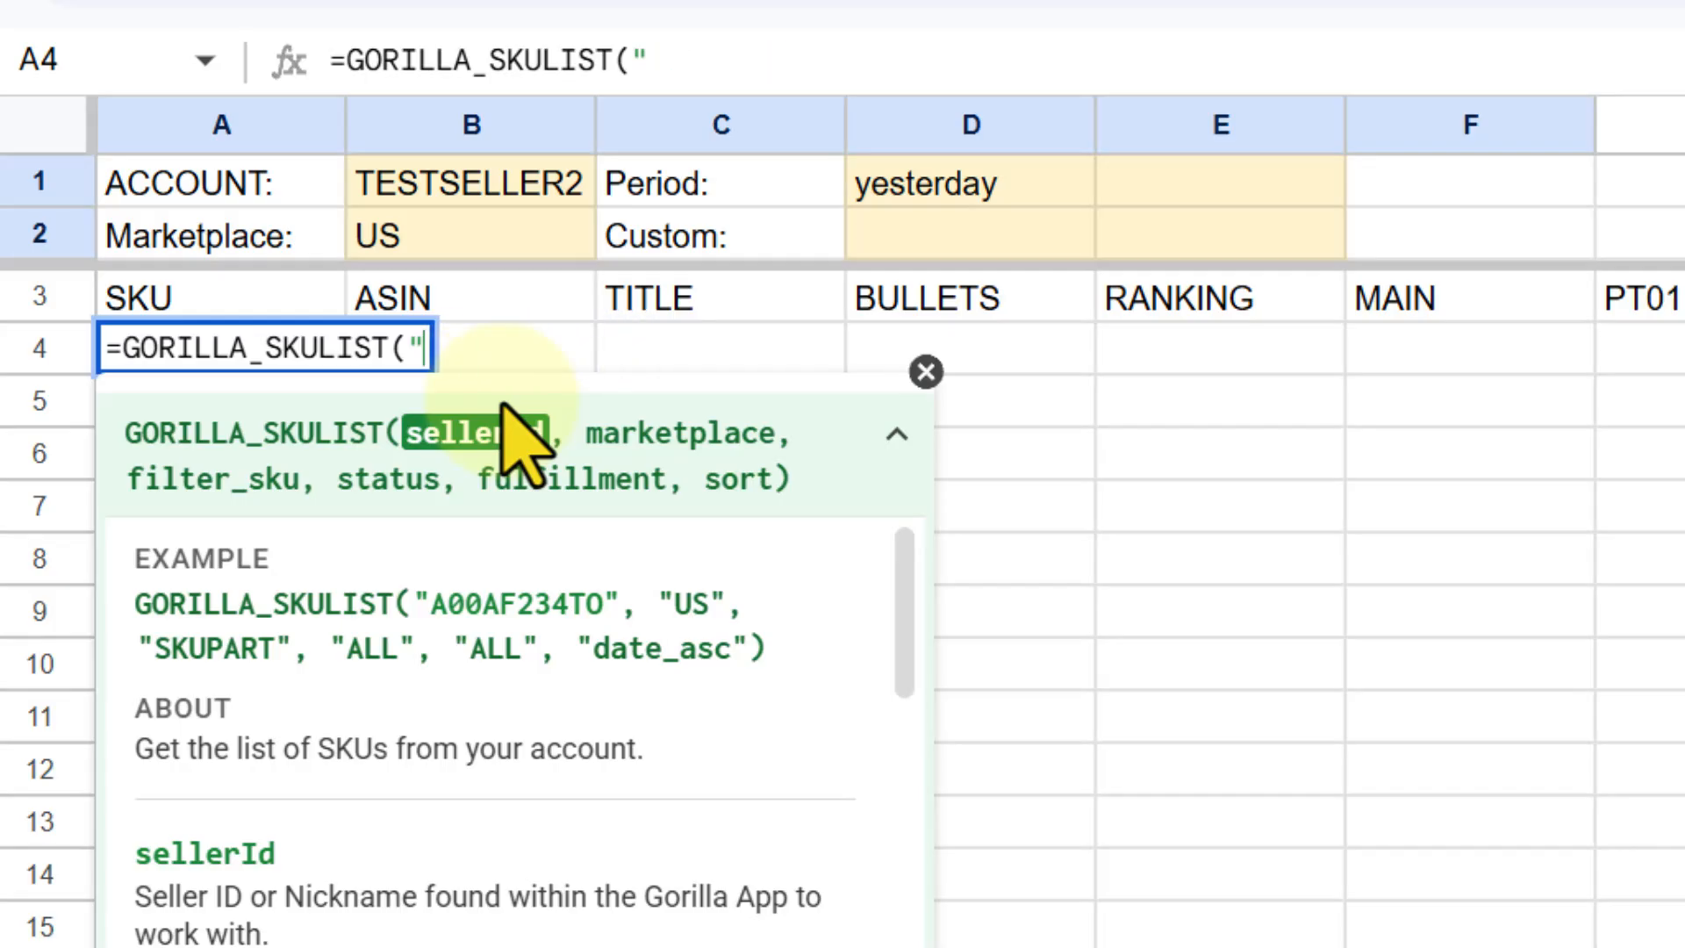
Step: Complete the SKU list formula in A4 with B1 as the seller and B2 as the marketplace, and enter it
{"action": "left_click", "coordinate": [500, 193]}
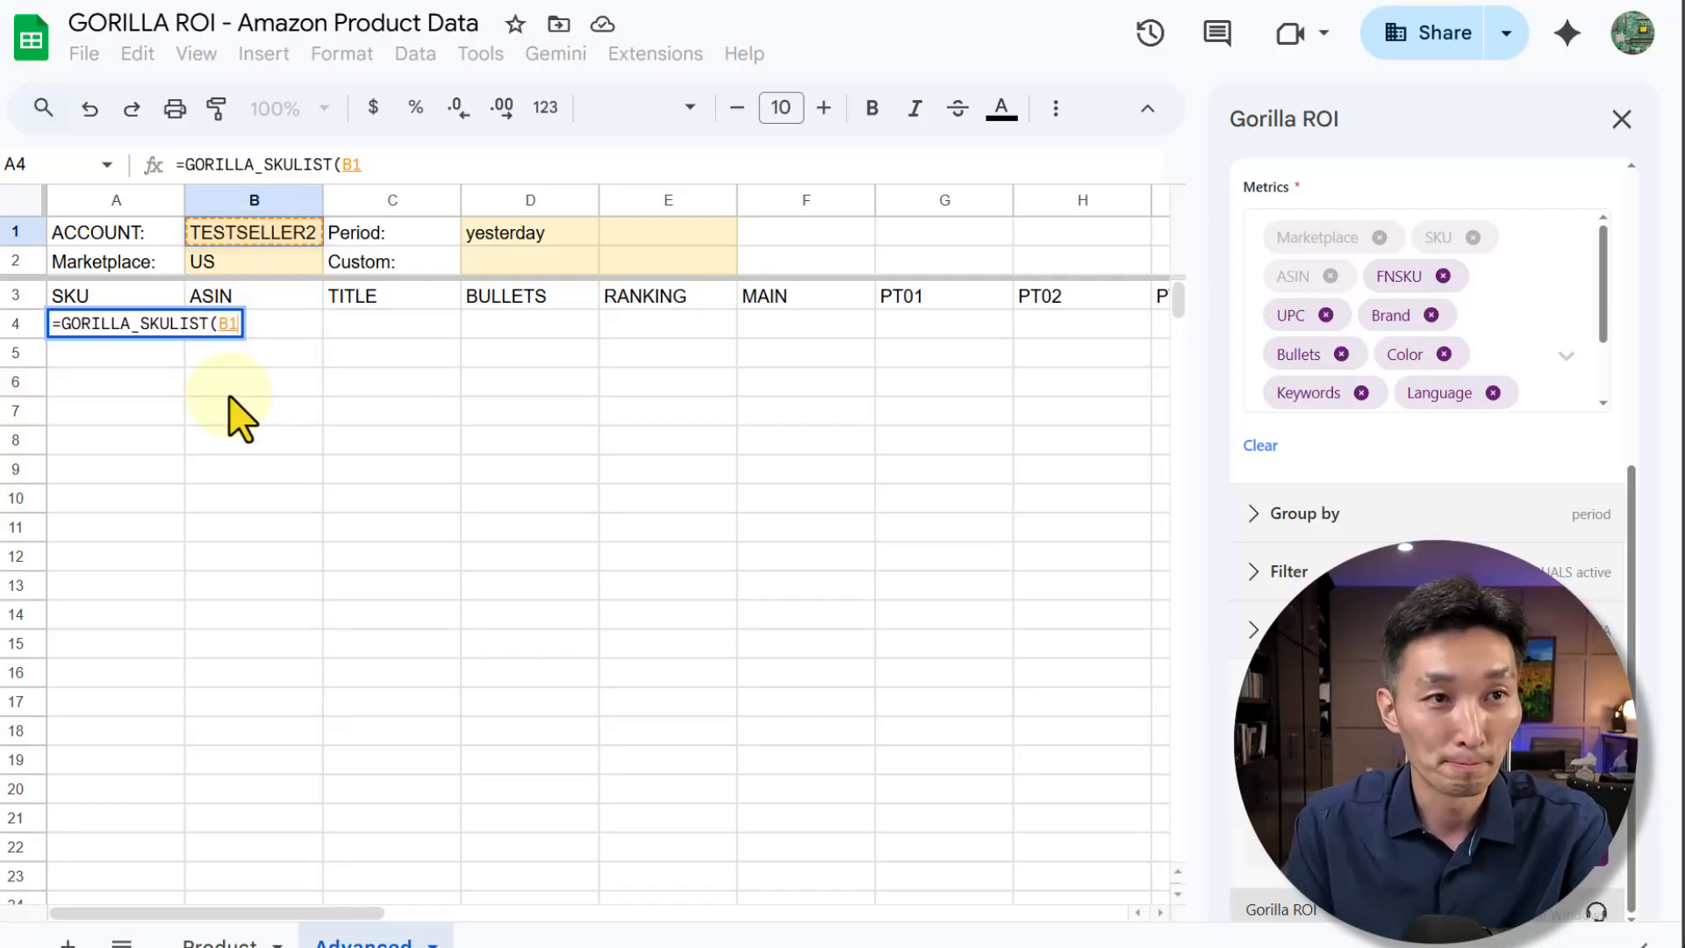
{"action": "type", "text": ","}
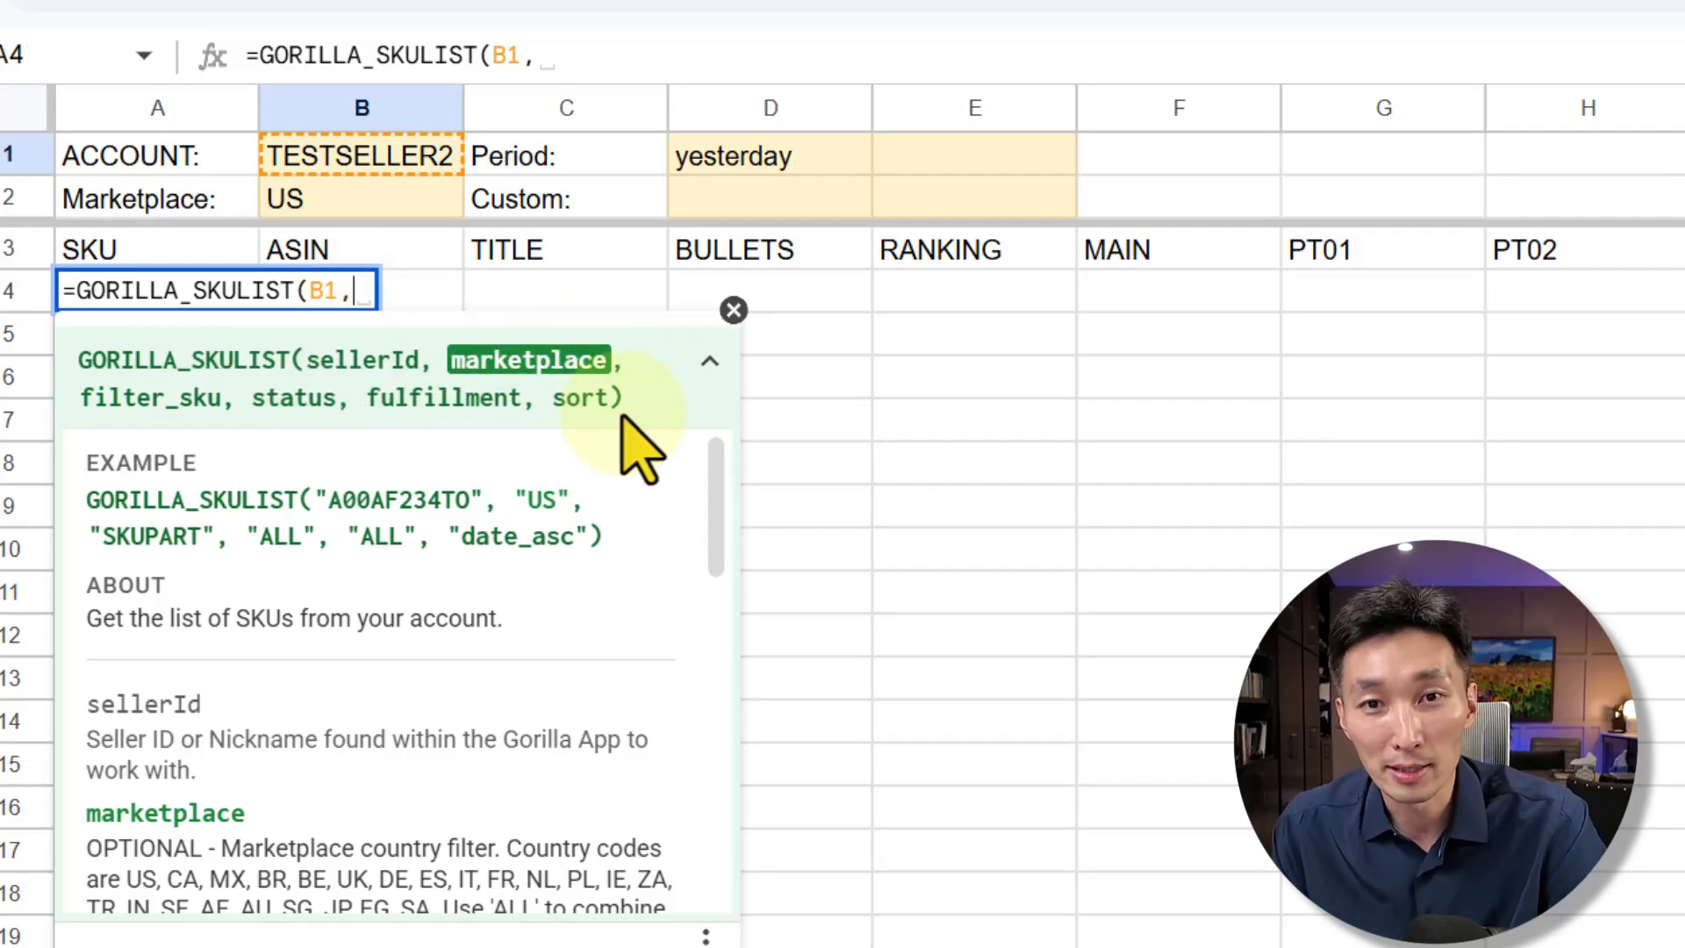
{"action": "left_click", "coordinate": [358, 215]}
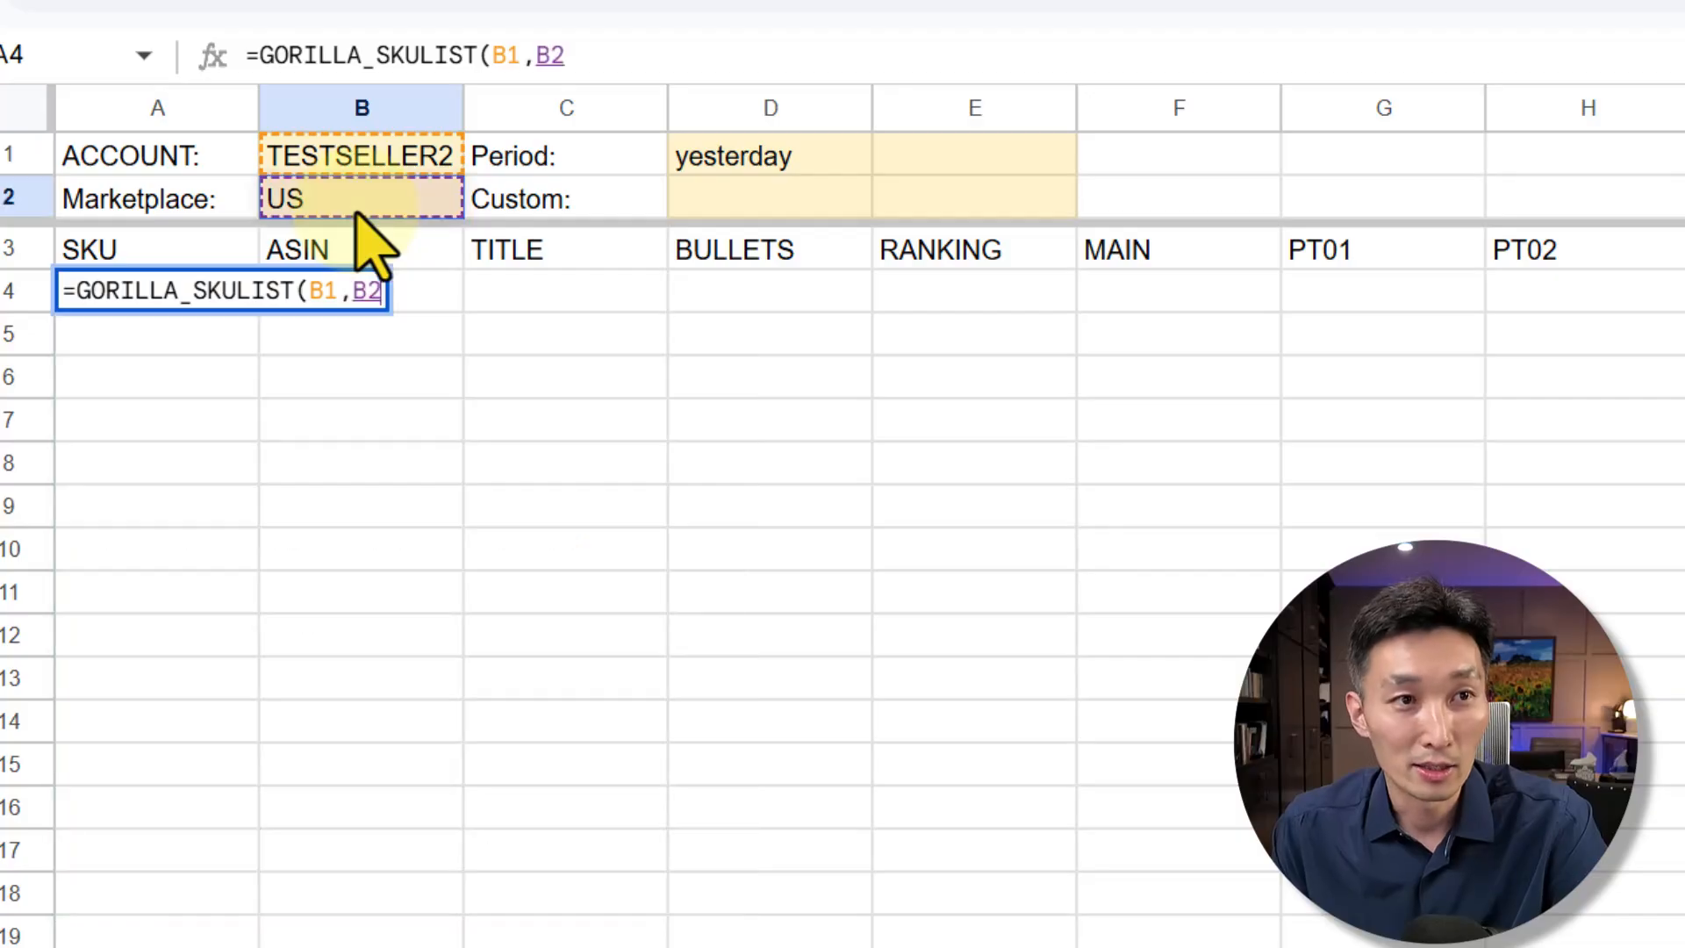
{"action": "type", "text": ","}
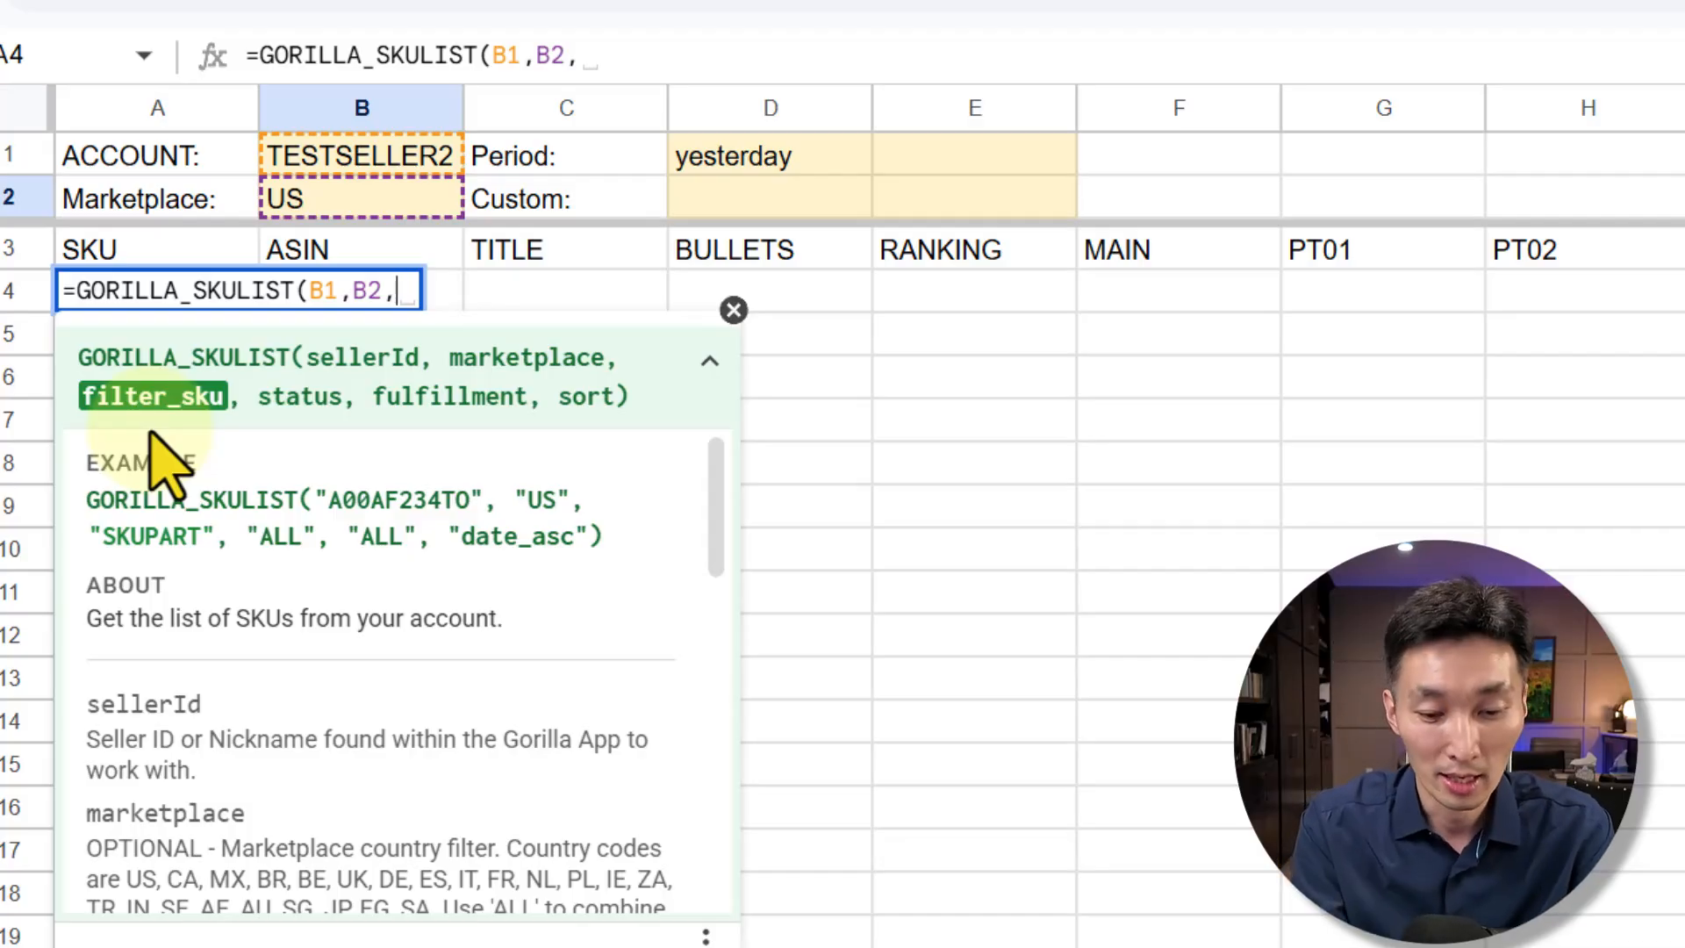
{"action": "key", "text": "BackSpace"}
{"action": "type", "text": ")"}
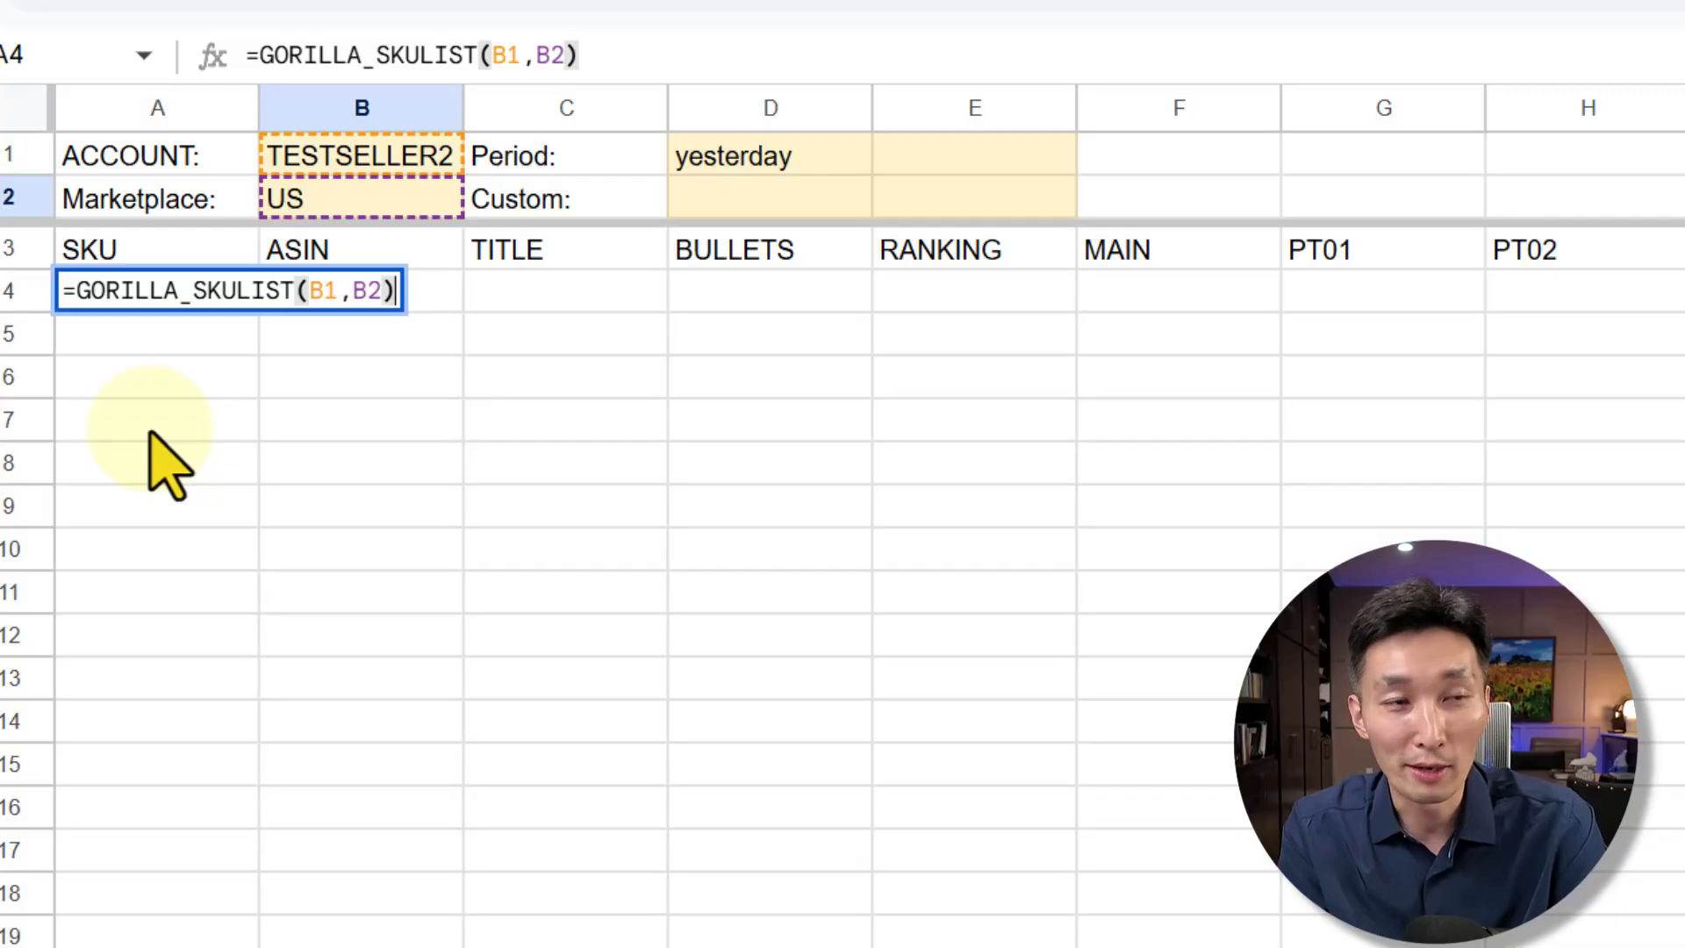
{"action": "key", "text": "Left"}
{"action": "key", "text": "Left"}
{"action": "key", "text": "Left"}
{"action": "key", "text": "Left"}
{"action": "key", "text": "Left"}
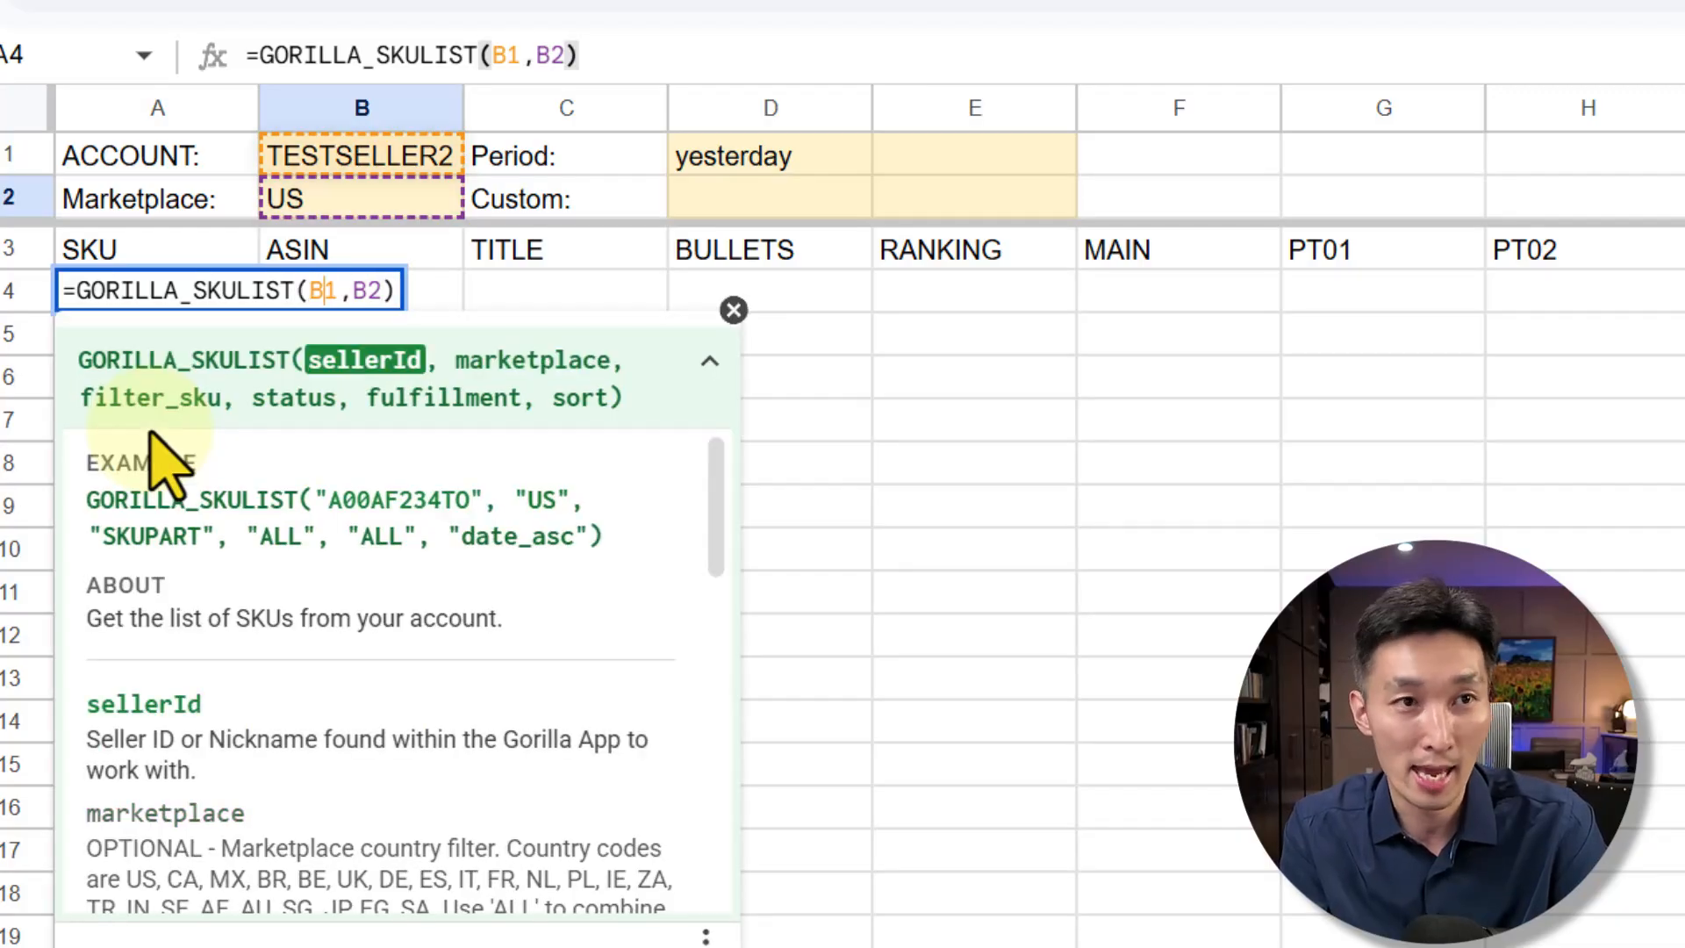
{"action": "key", "text": "Right"}
{"action": "key", "text": "Right"}
{"action": "key", "text": "Right"}
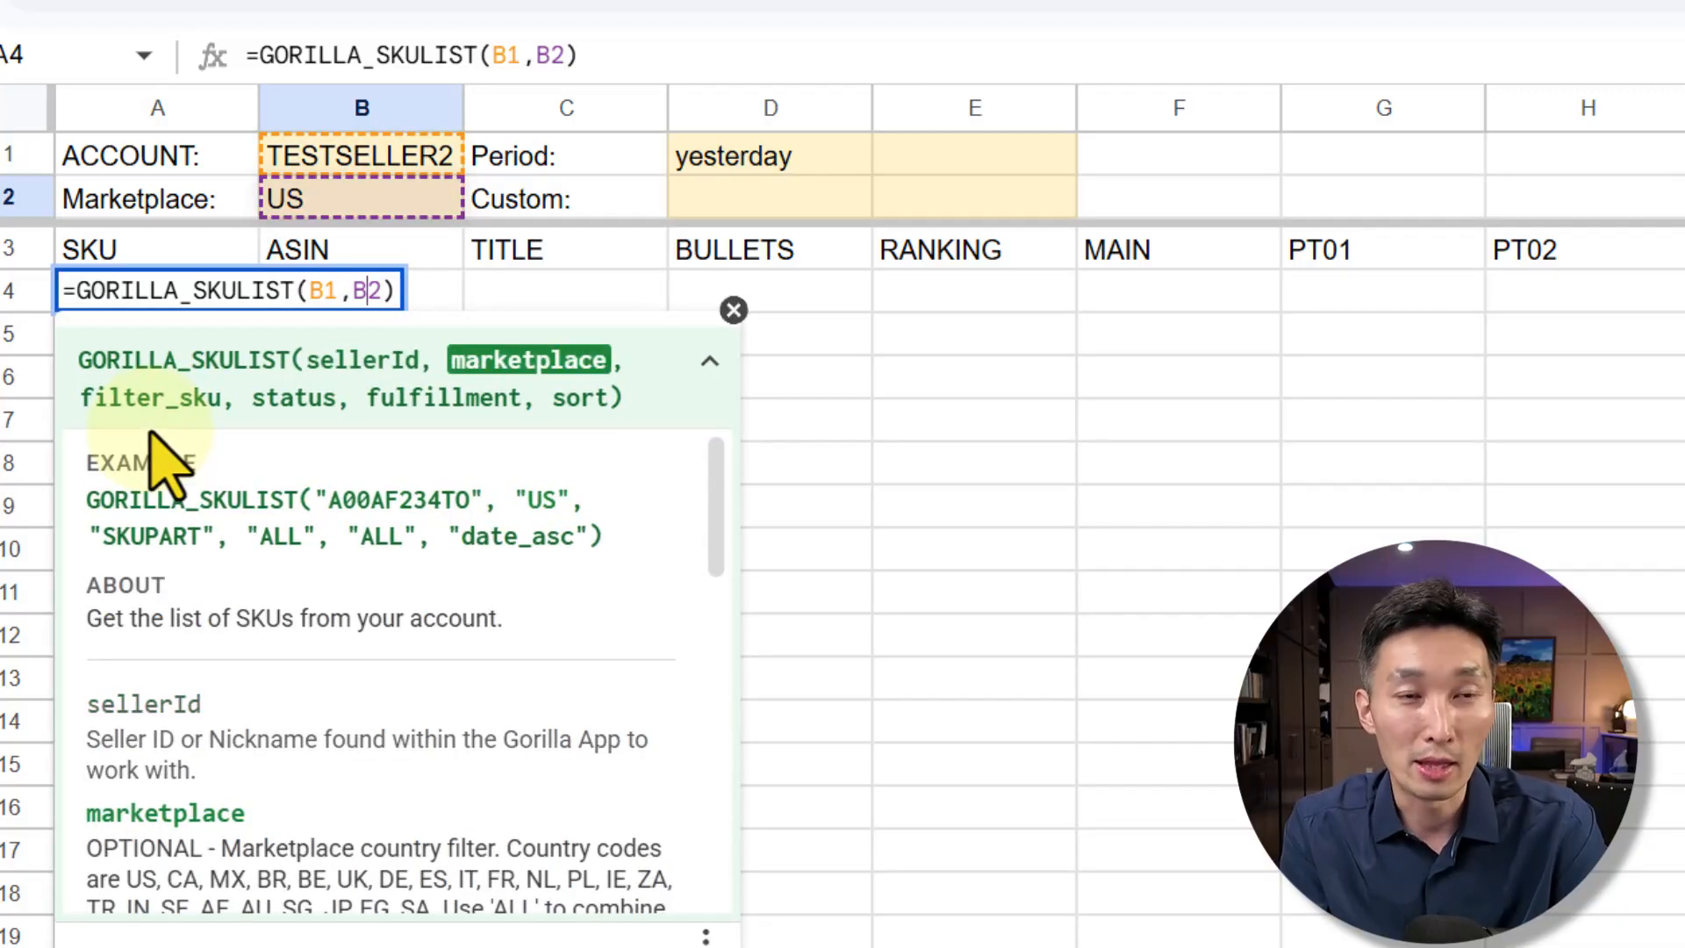
{"action": "key", "text": "Return"}
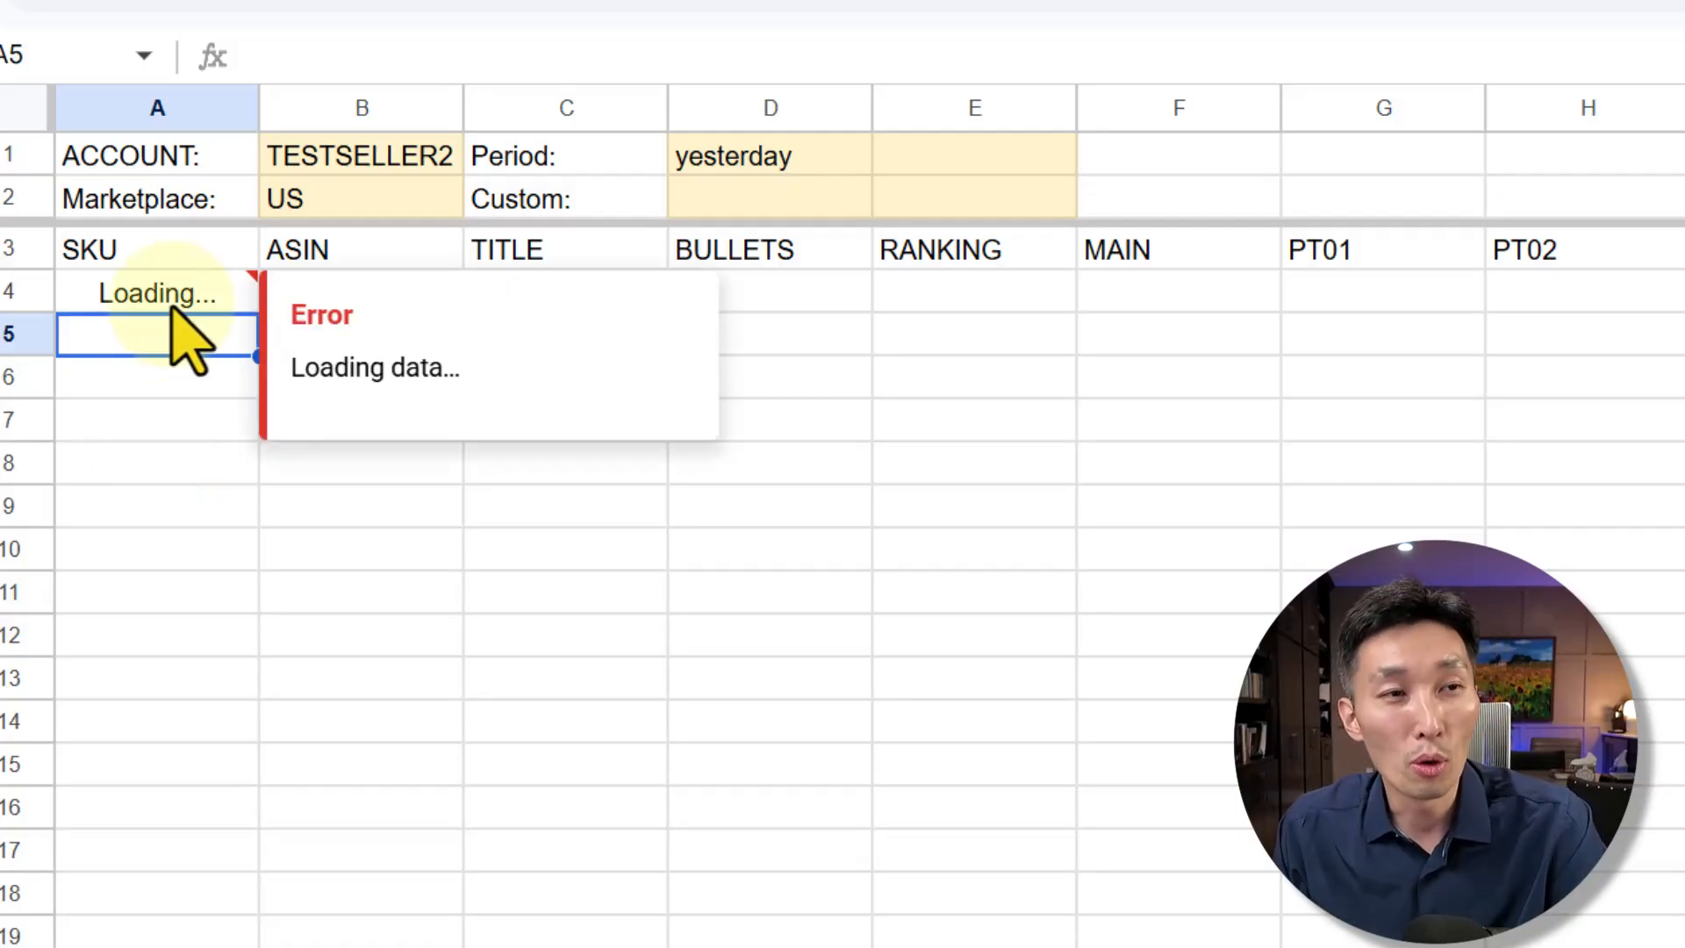
Step: Start a GORILLA_SKUASIN formula in cell B4 of the ASIN column
{"action": "left_click", "coordinate": [383, 389]}
{"action": "left_click", "coordinate": [356, 307]}
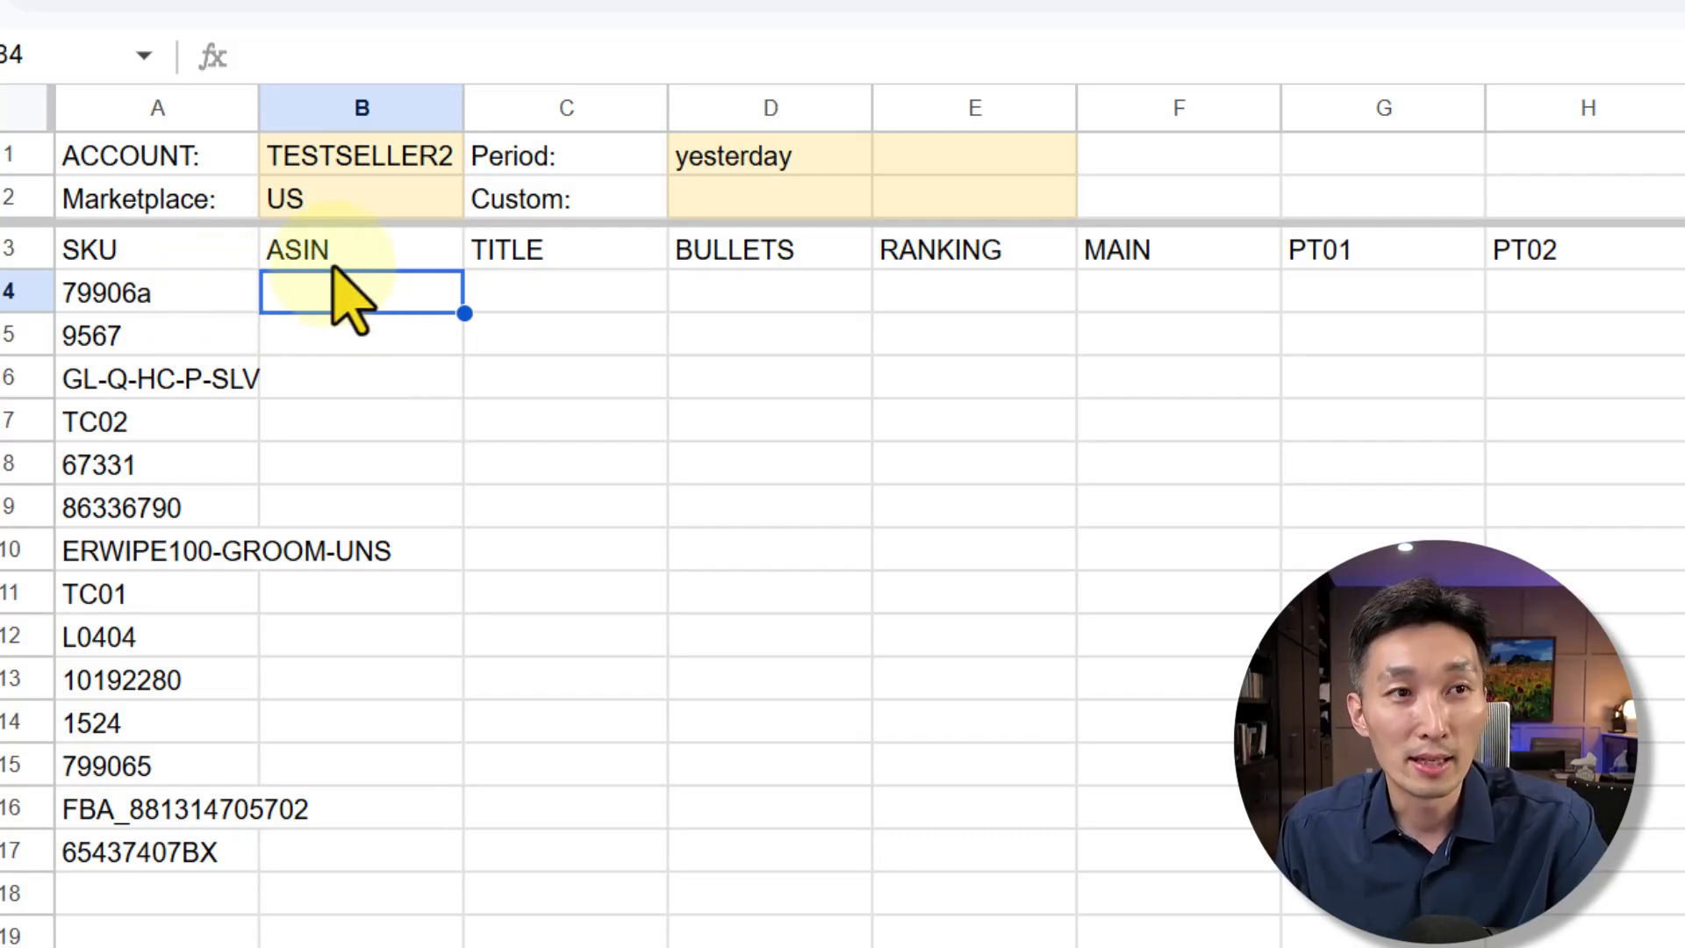
{"action": "left_click_drag", "start_coordinate": [150, 295], "coordinate": [272, 893]}
{"action": "left_click", "coordinate": [338, 299]}
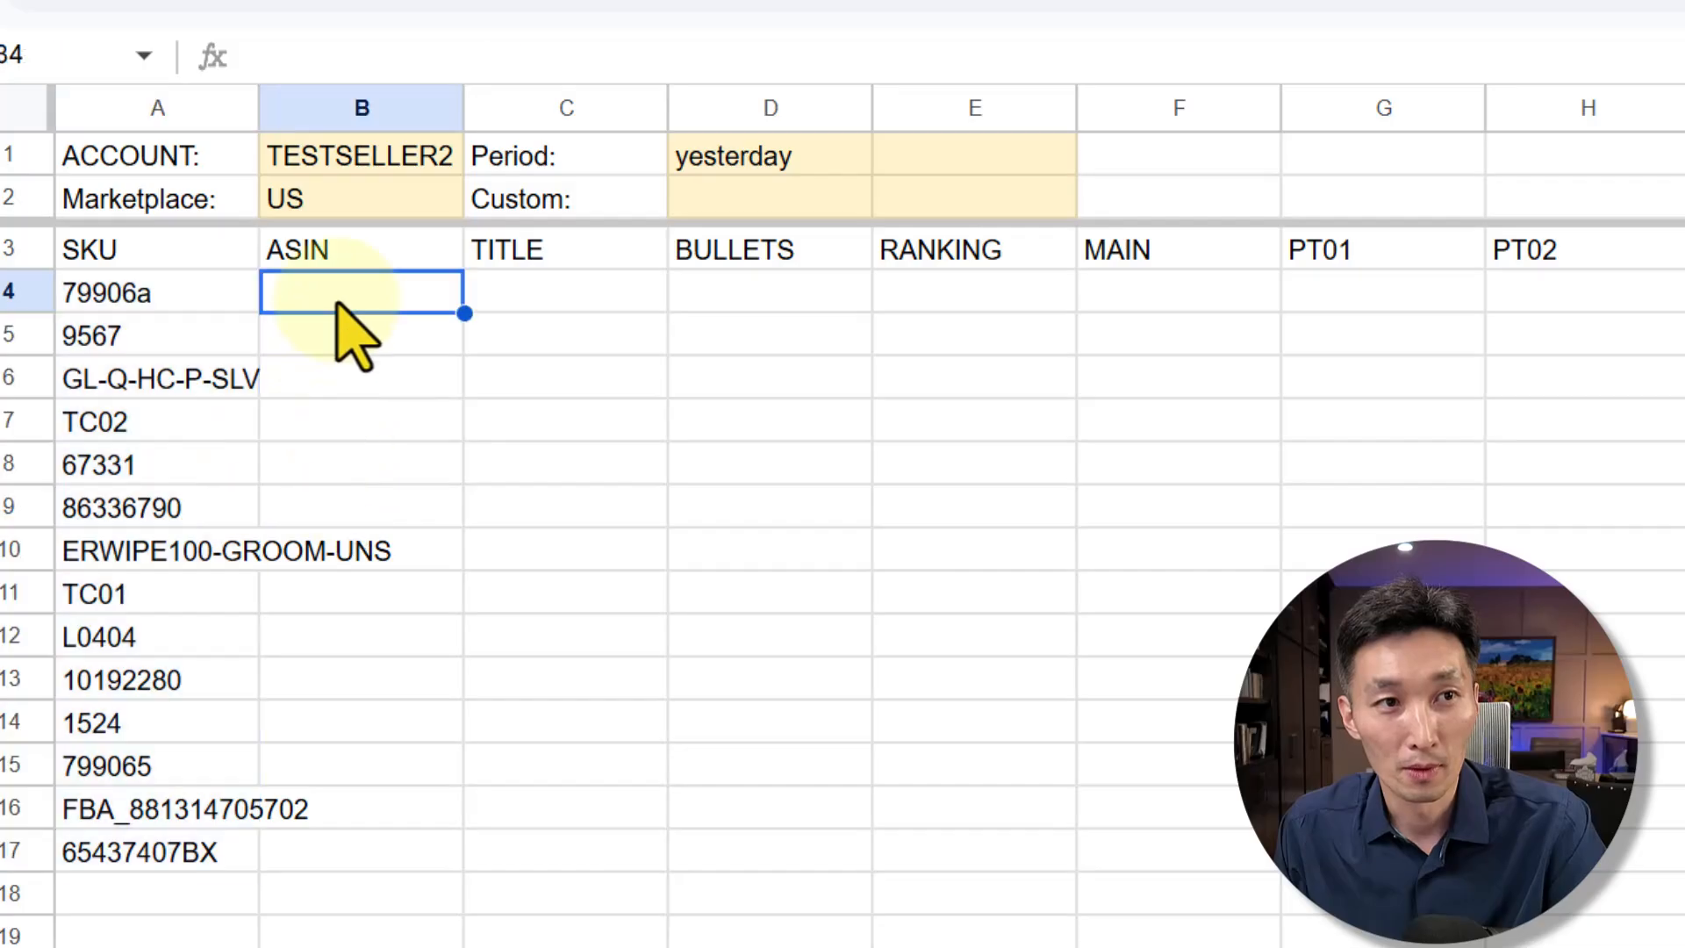
{"action": "type", "text": "=gorilla_sku"}
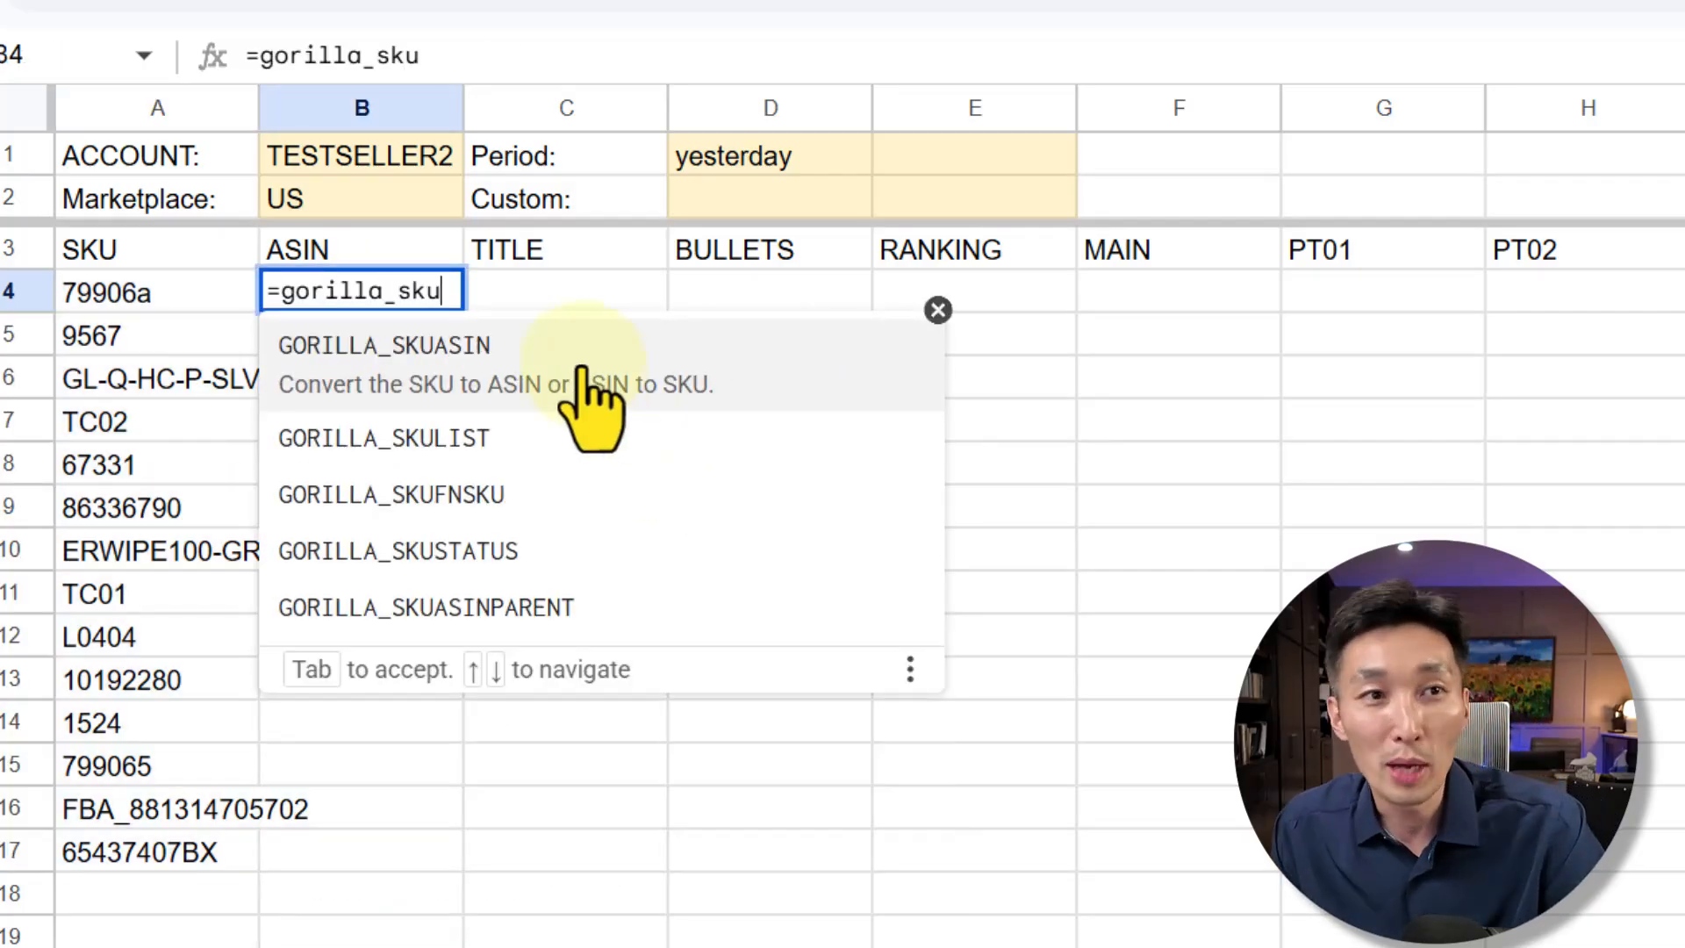
{"action": "left_click", "coordinate": [757, 379]}
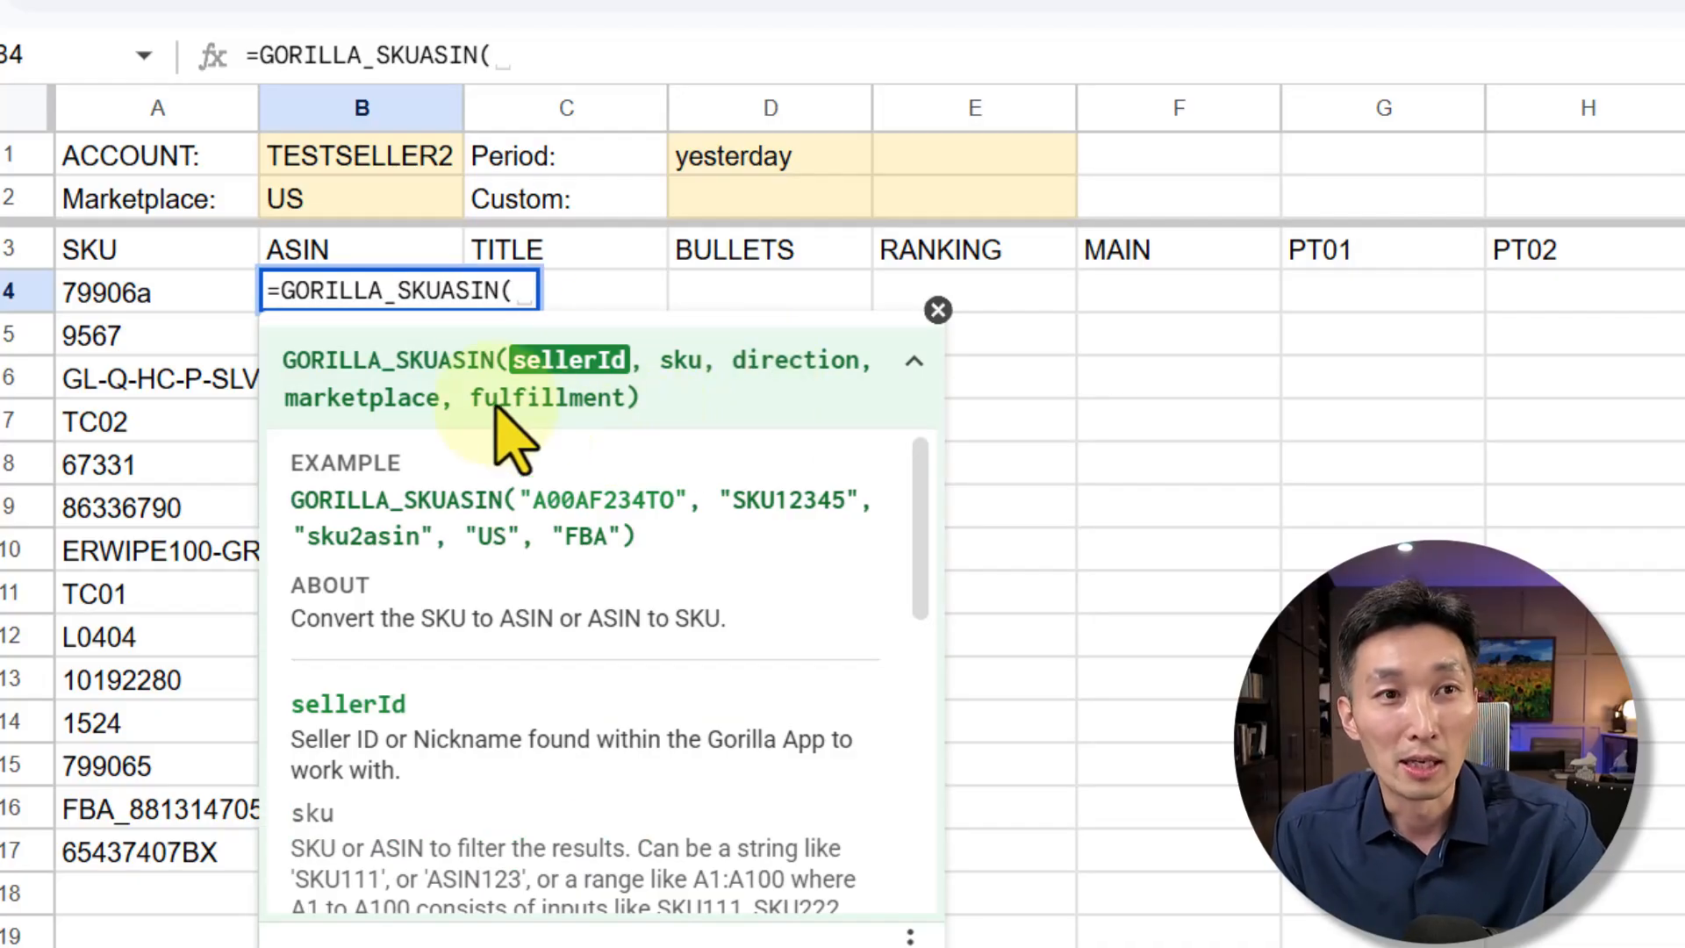
Step: Give the SKUASIN formula B1 as the seller and A4:A17 as the SKU range
{"action": "left_click", "coordinate": [376, 161]}
{"action": "type", "text": ","}
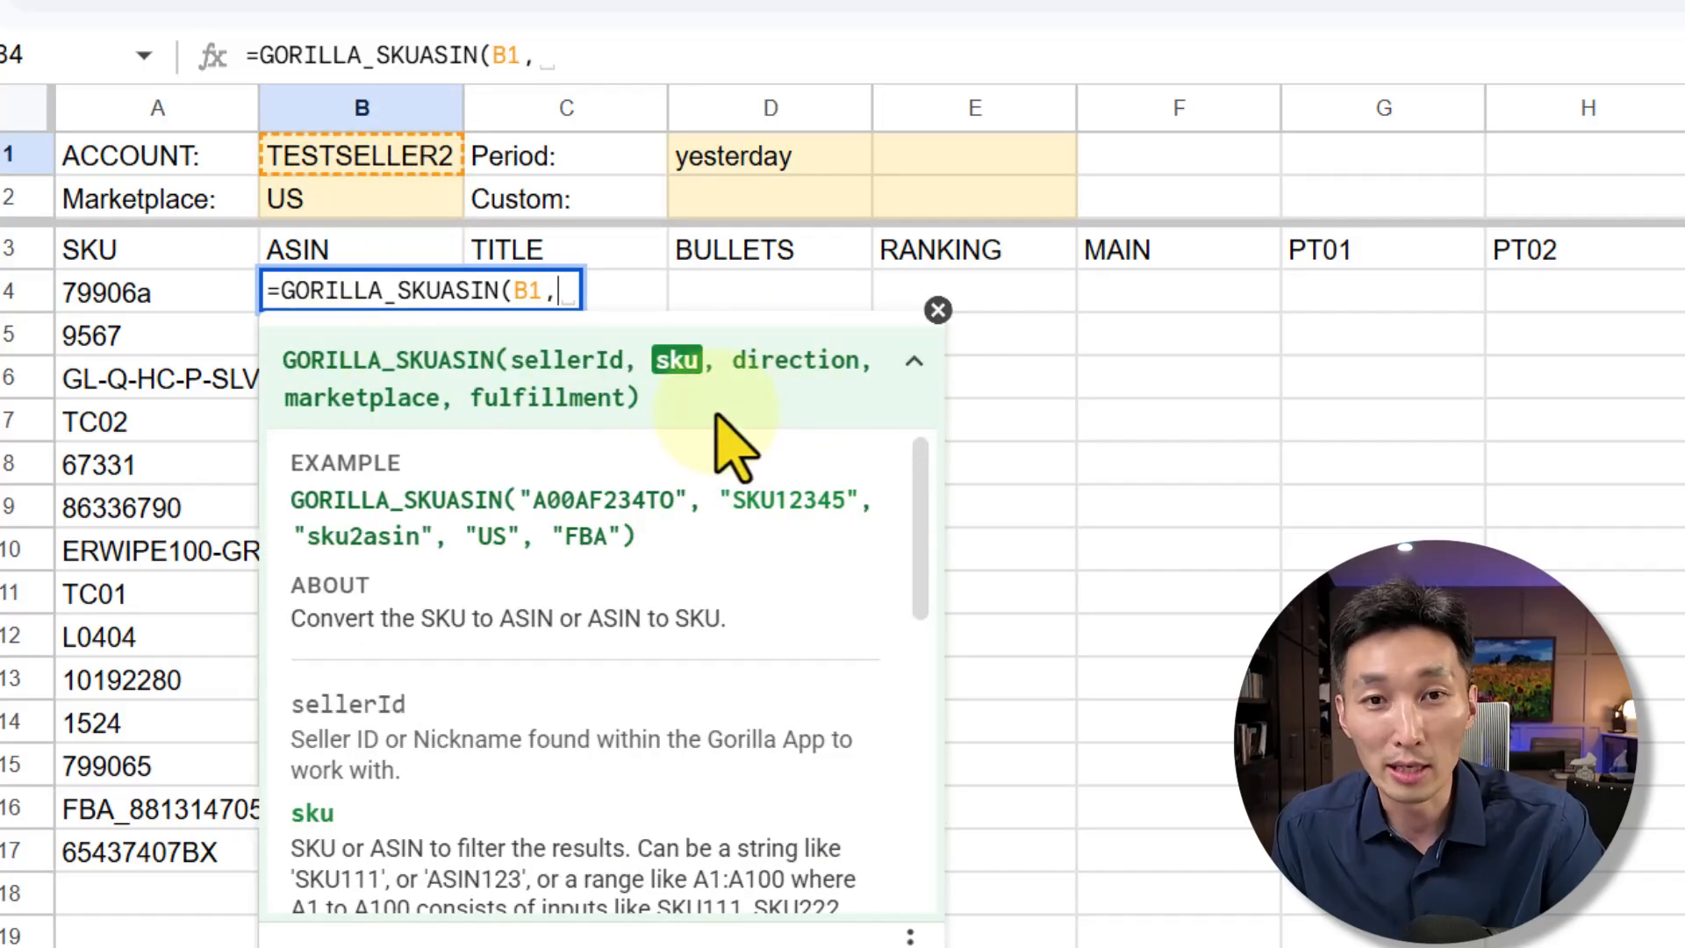
{"action": "left_click_drag", "start_coordinate": [186, 302], "coordinate": [214, 873]}
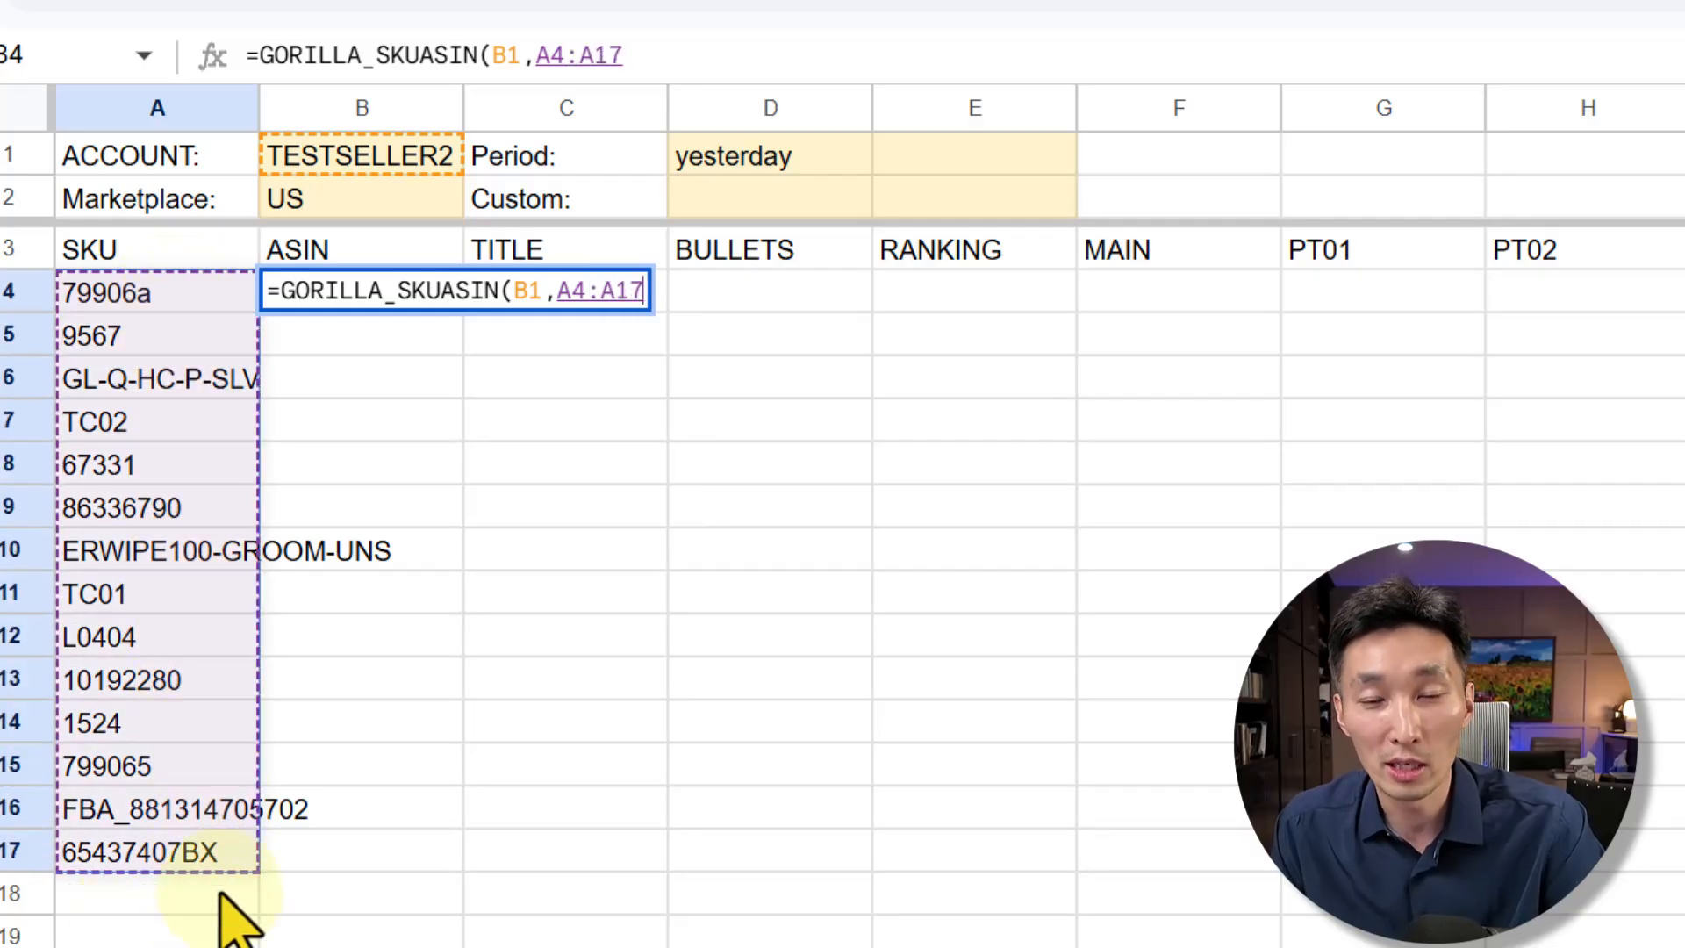
{"action": "type", "text": ","}
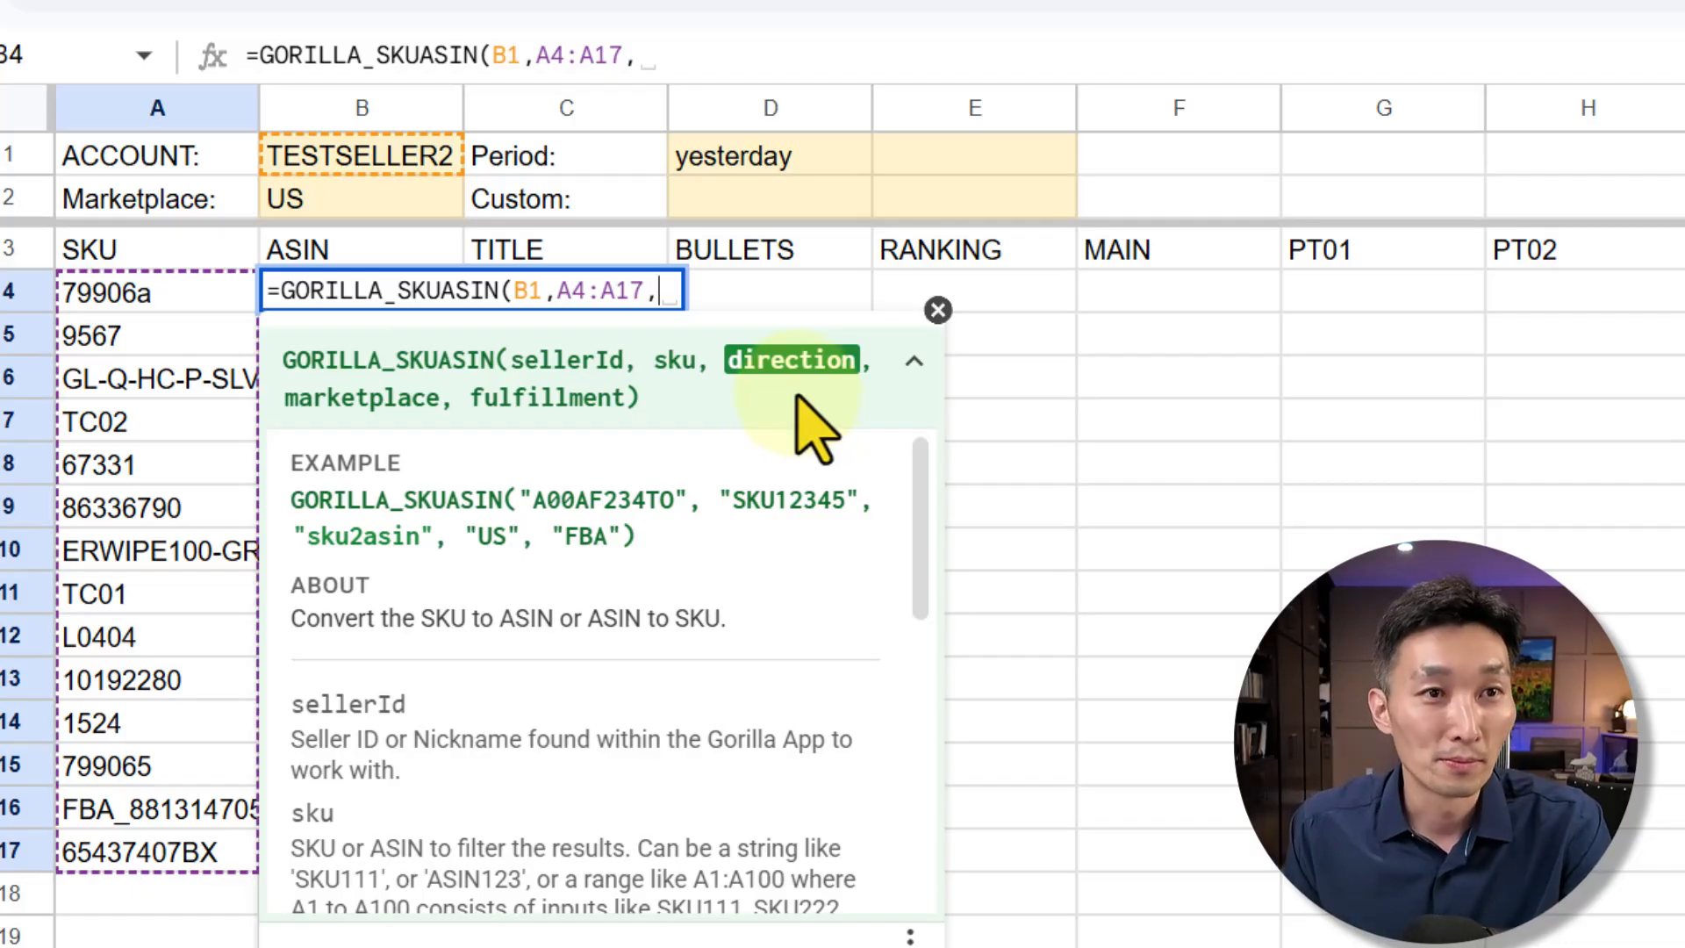
Step: Set the formula's direction argument to "SKU2ASIN" as written in its help, enter it, and look over the ASIN column
{"action": "left_click_drag", "start_coordinate": [921, 528], "coordinate": [919, 676]}
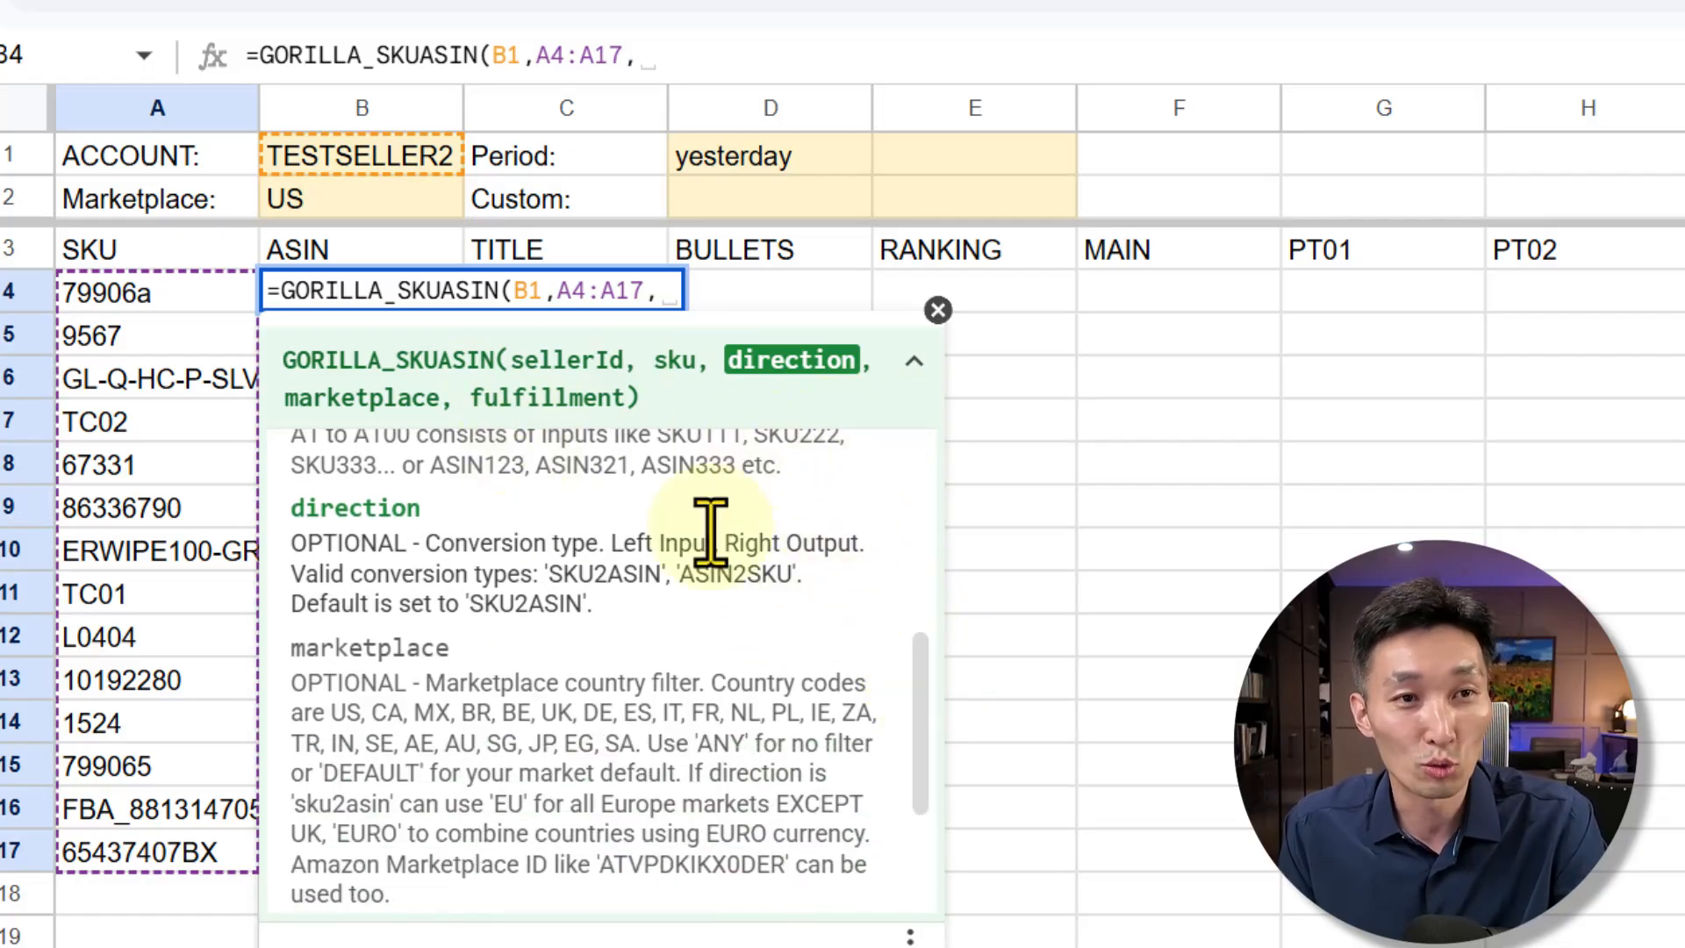
{"action": "double_click", "coordinate": [614, 574]}
{"action": "key", "text": "ctrl+c"}
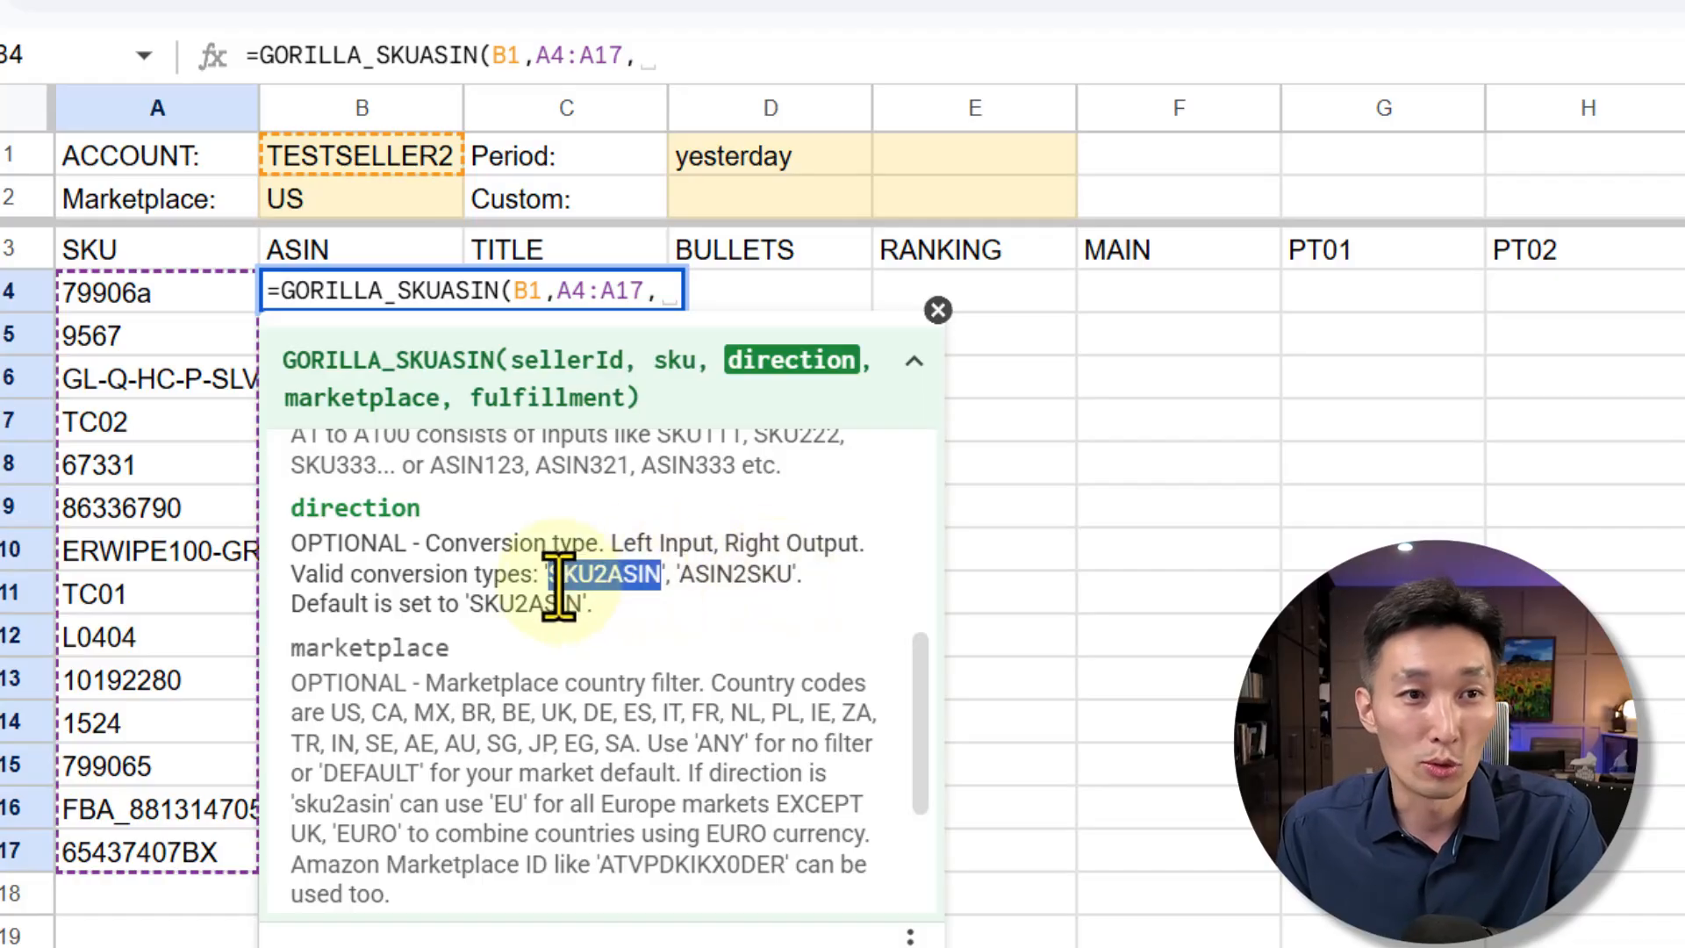
{"action": "left_click", "coordinate": [656, 294]}
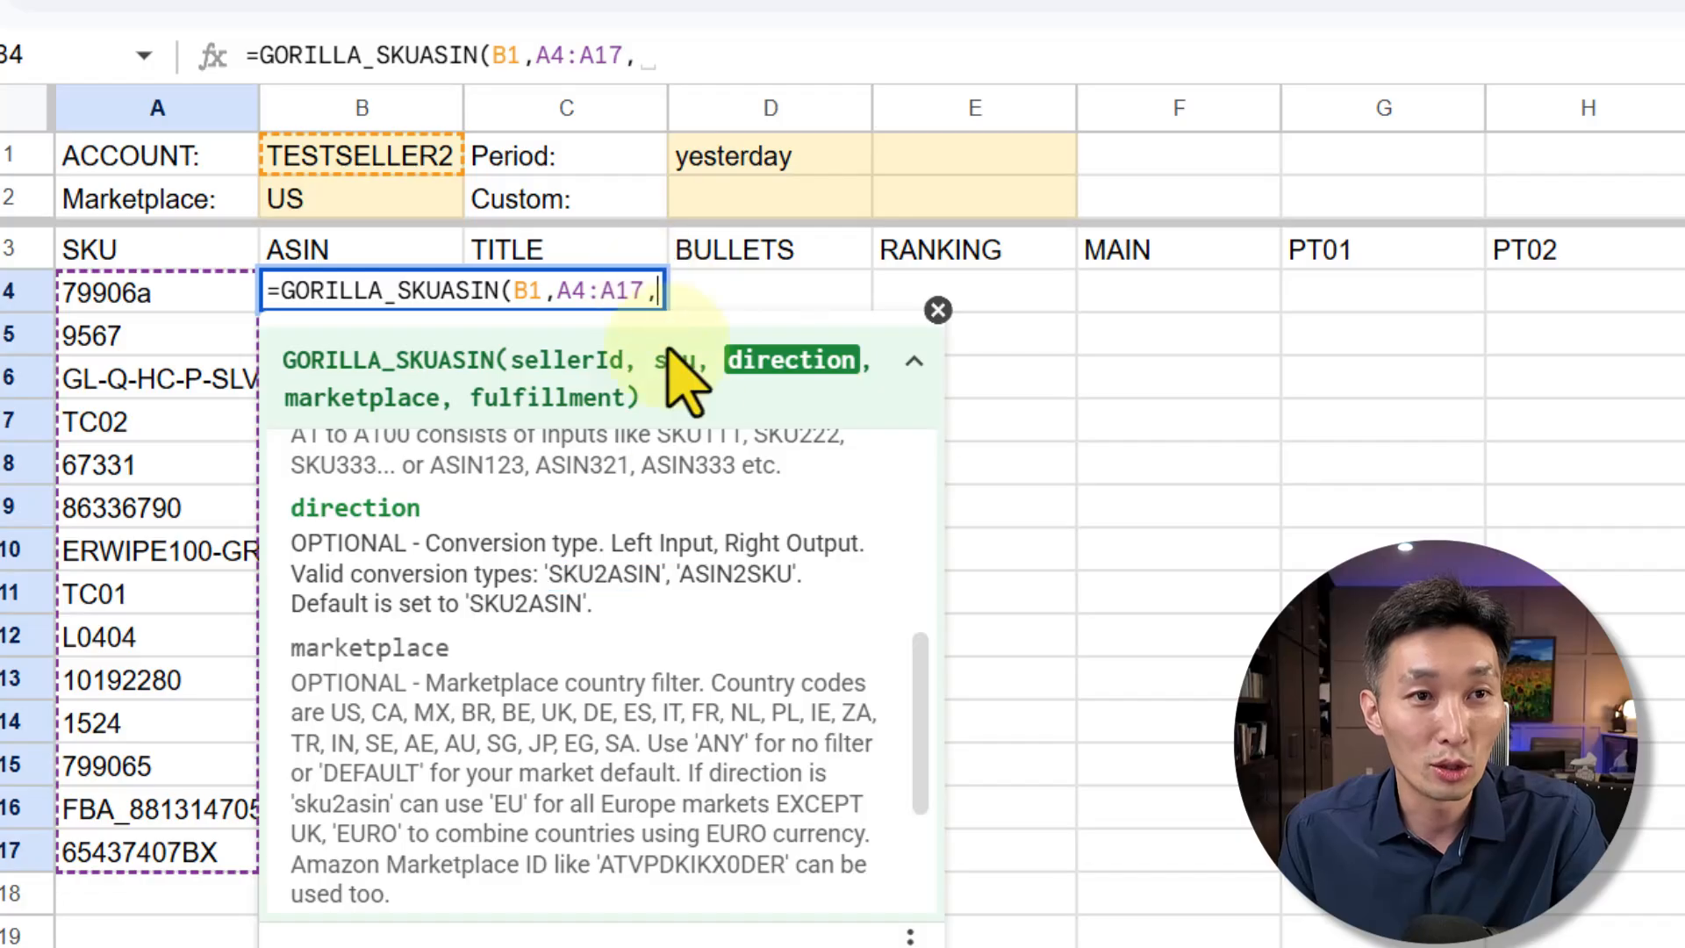
{"action": "type", "text": "\""}
{"action": "key", "text": "ctrl+v"}
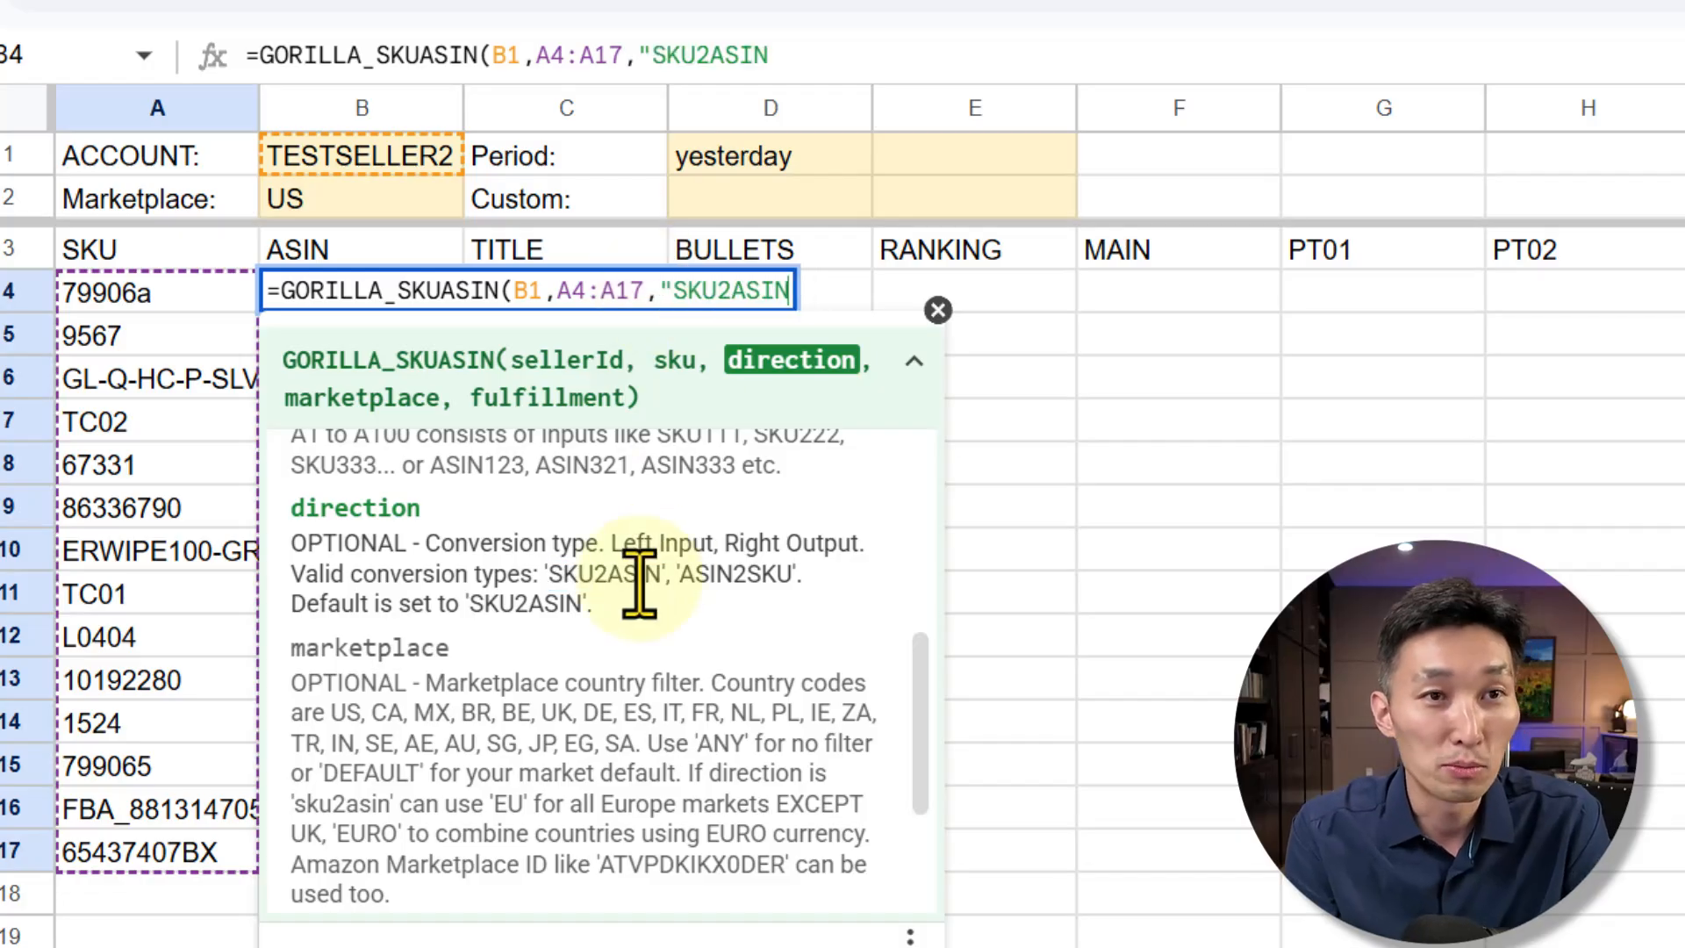
{"action": "type", "text": "\""}
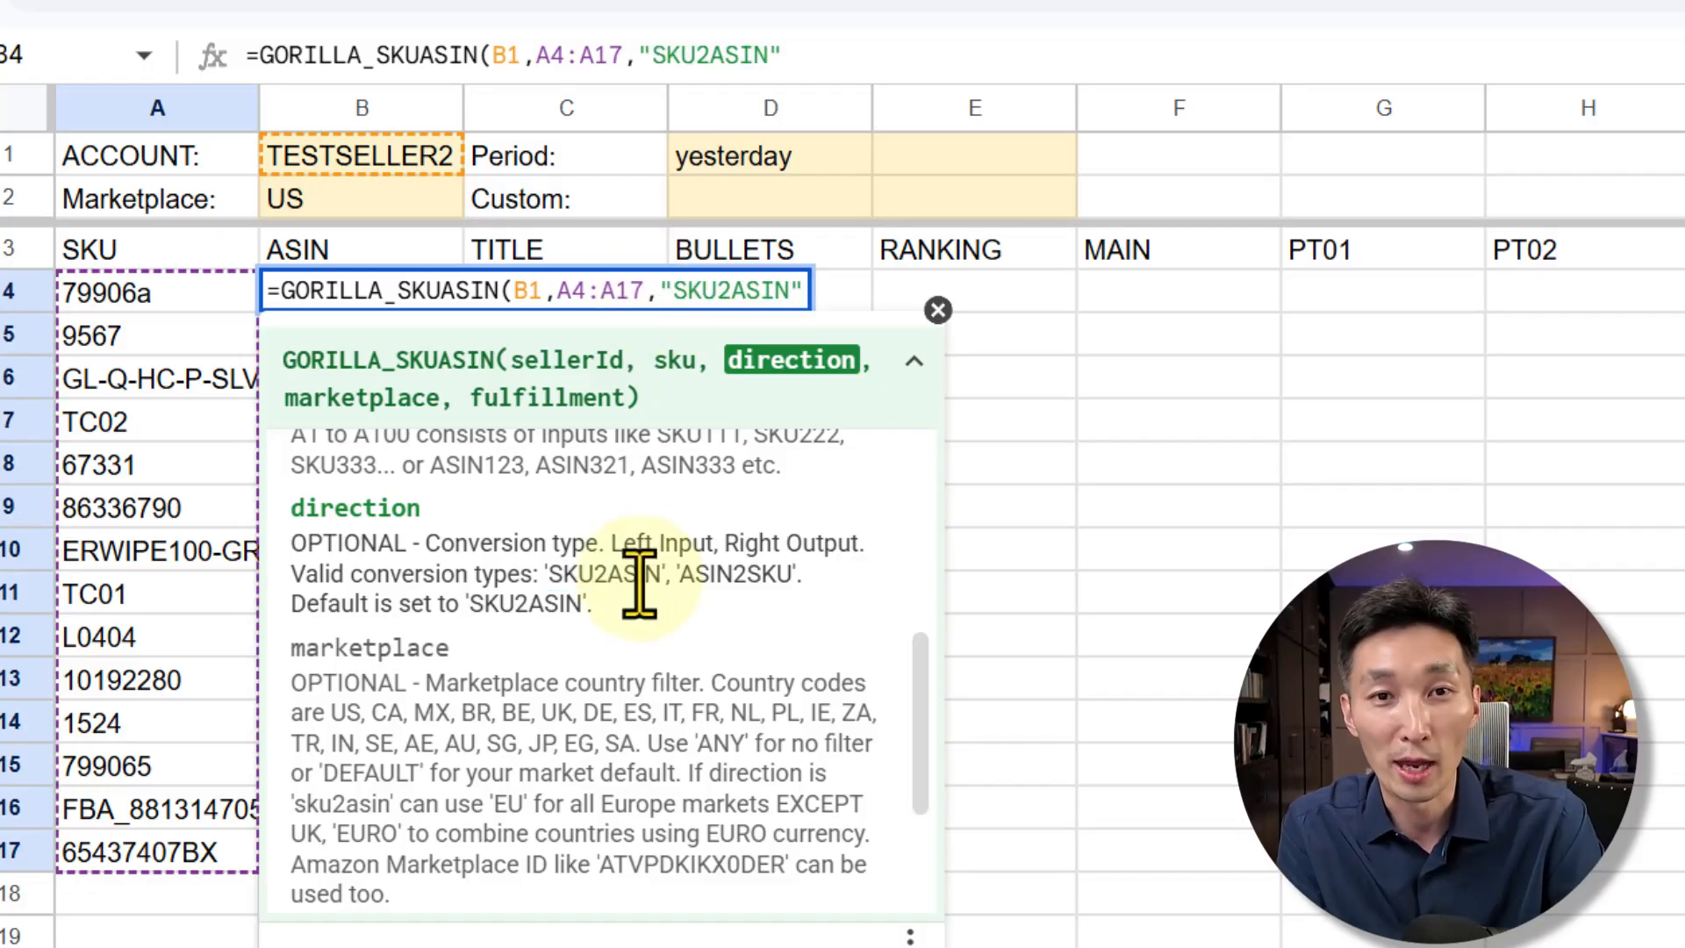
{"action": "left_click", "coordinate": [395, 319]}
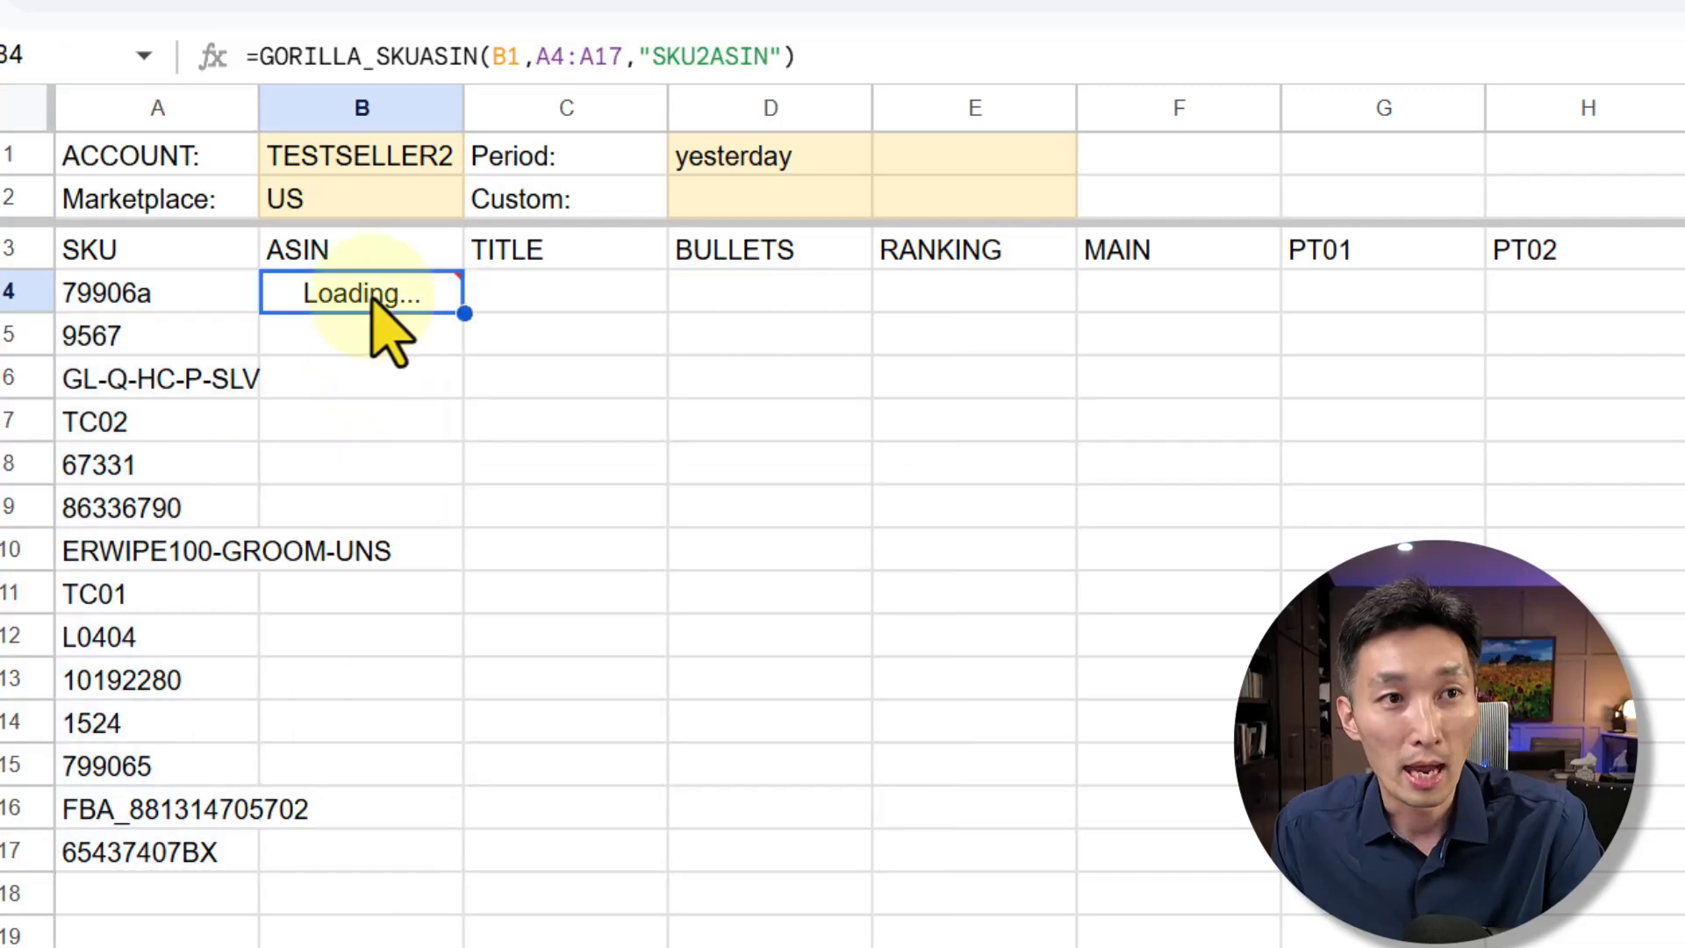
{"action": "left_click", "coordinate": [896, 588]}
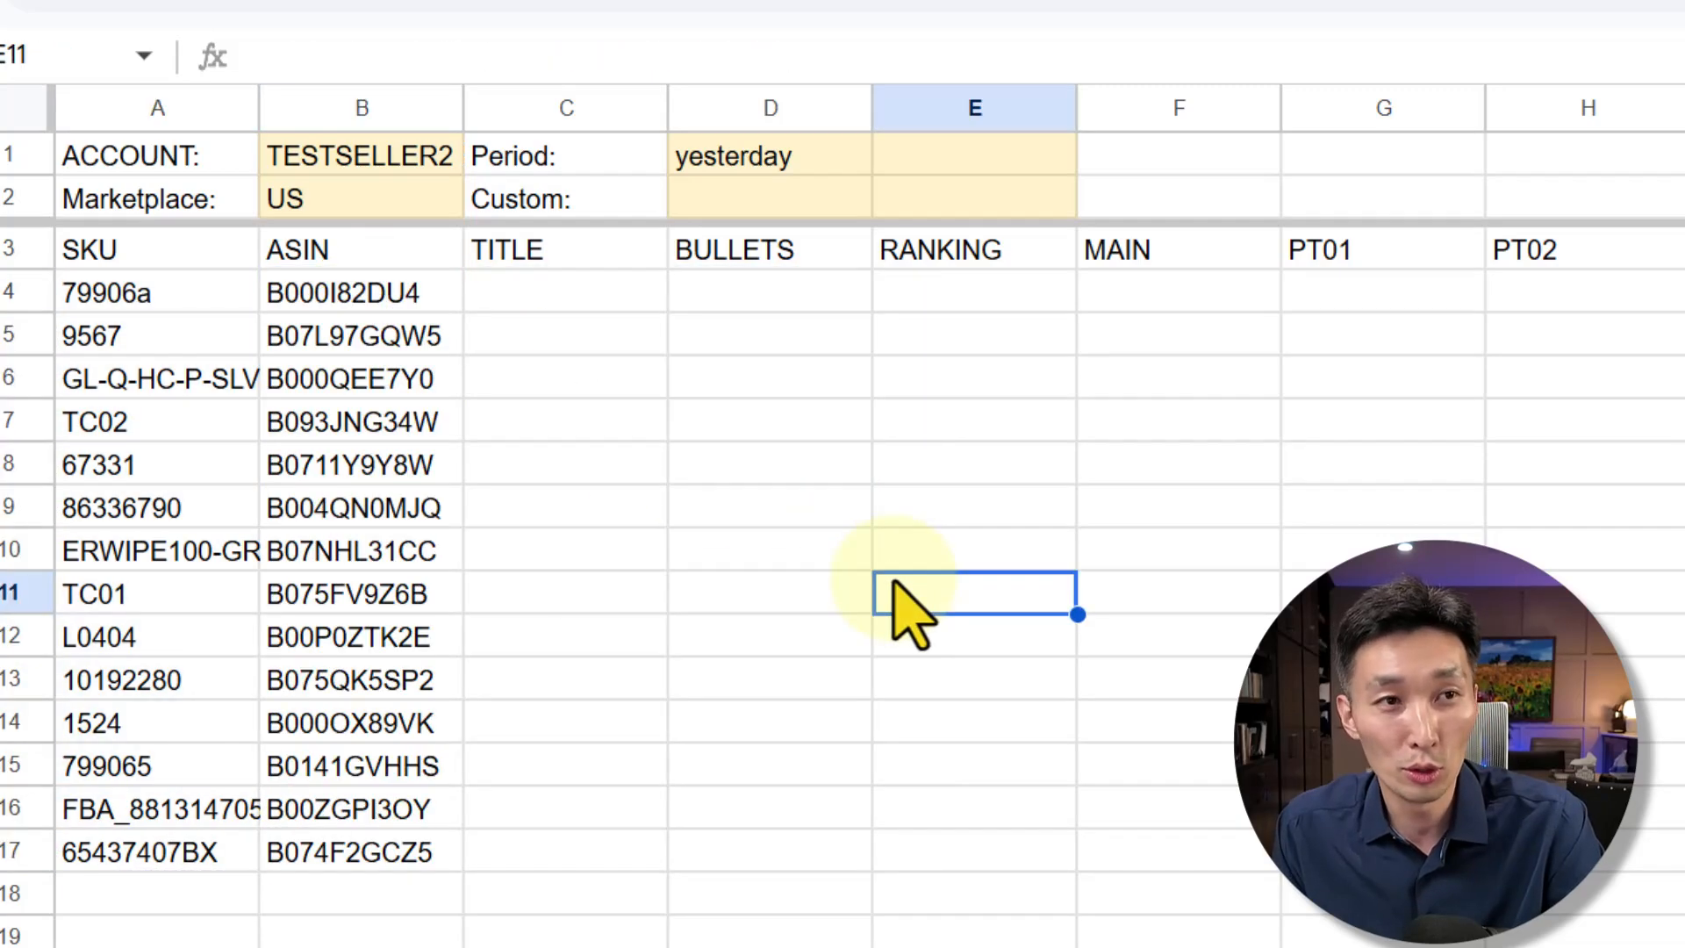
{"action": "left_click_drag", "start_coordinate": [337, 303], "coordinate": [329, 847]}
{"action": "left_click", "coordinate": [316, 930]}
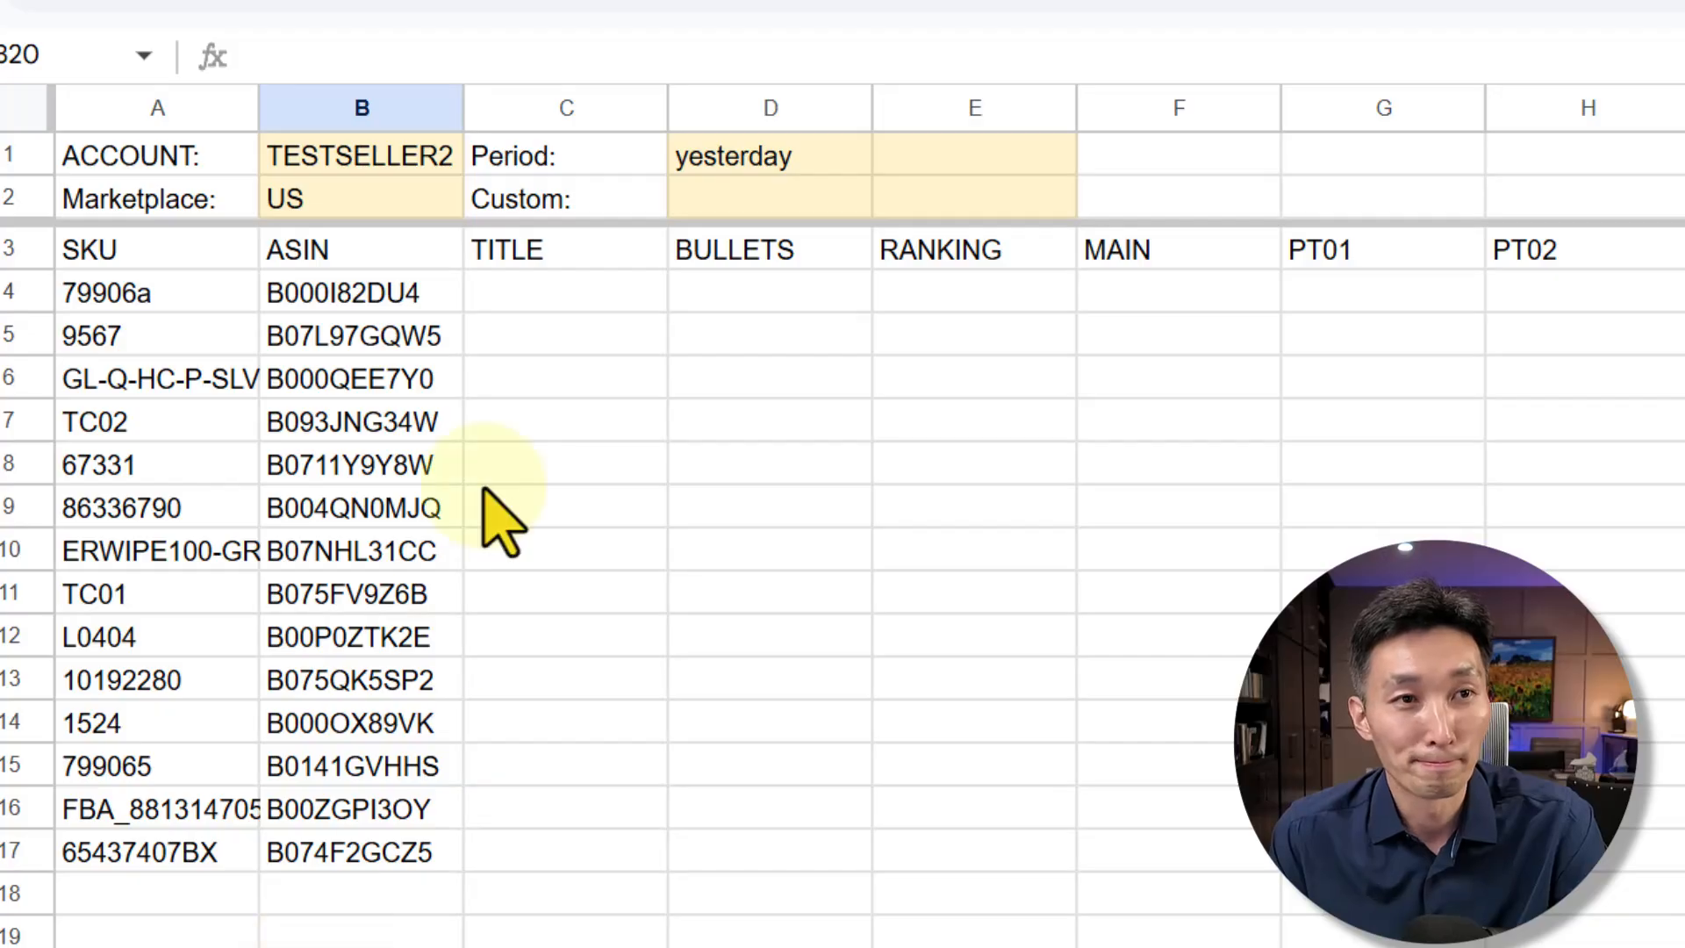
Step: Start a GORILLA_PRODUCT formula in cell C4 of the TITLE column
{"action": "left_click", "coordinate": [509, 303]}
{"action": "type", "text": "=gorill"}
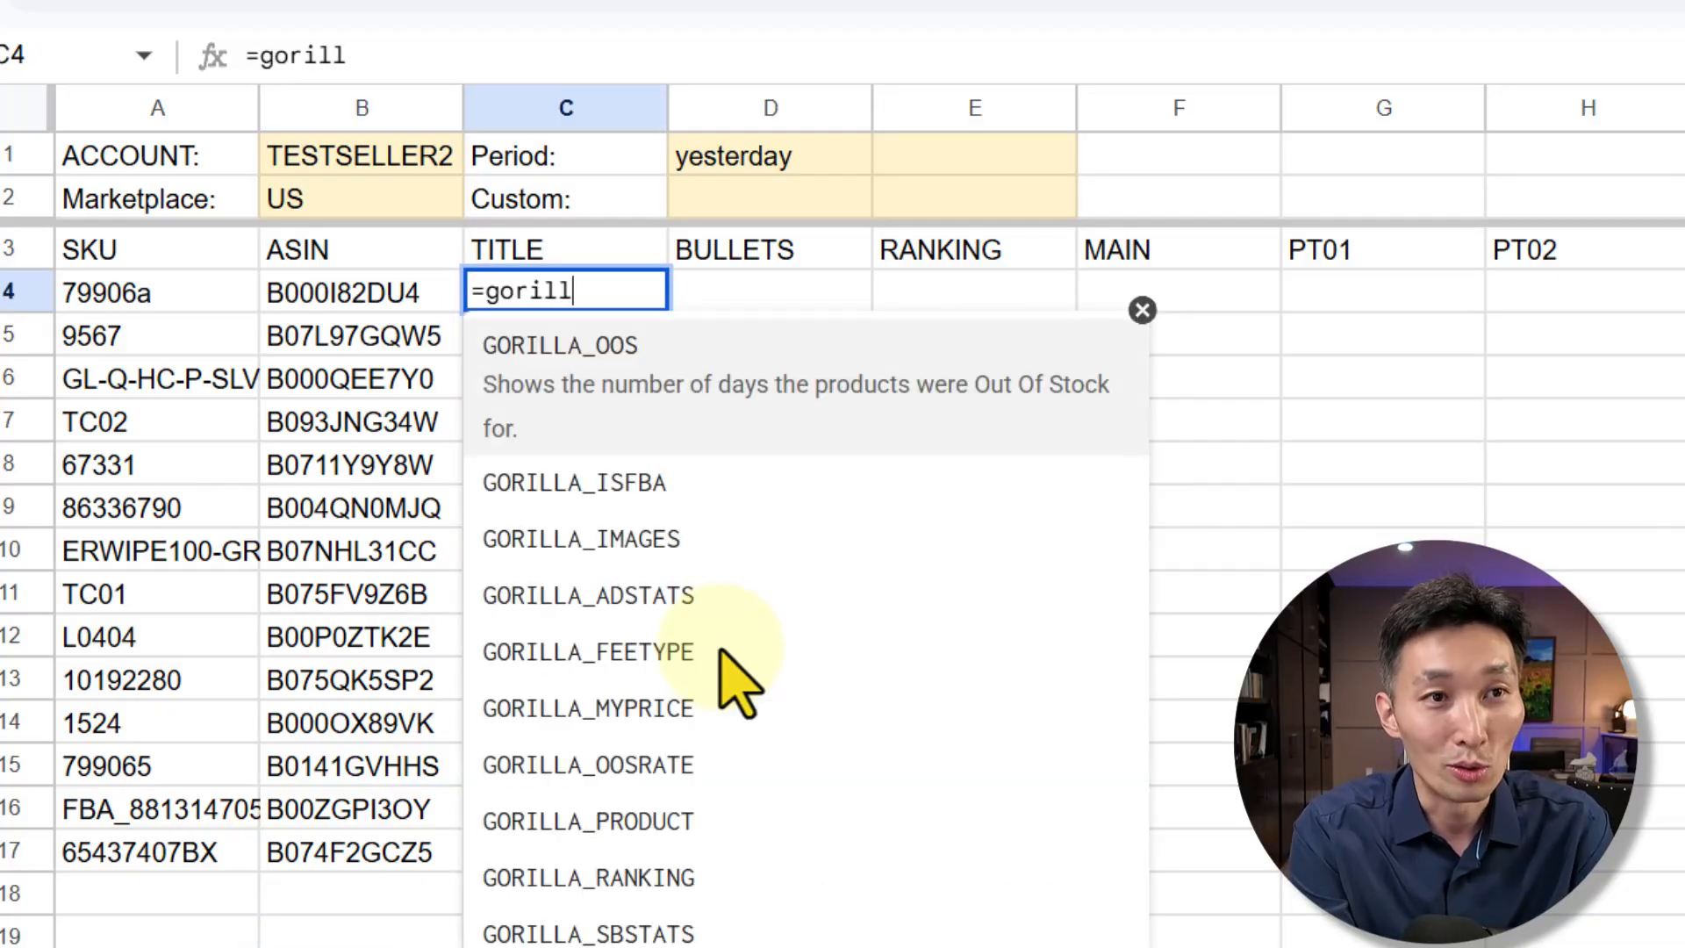
{"action": "type", "text": "a_pro"}
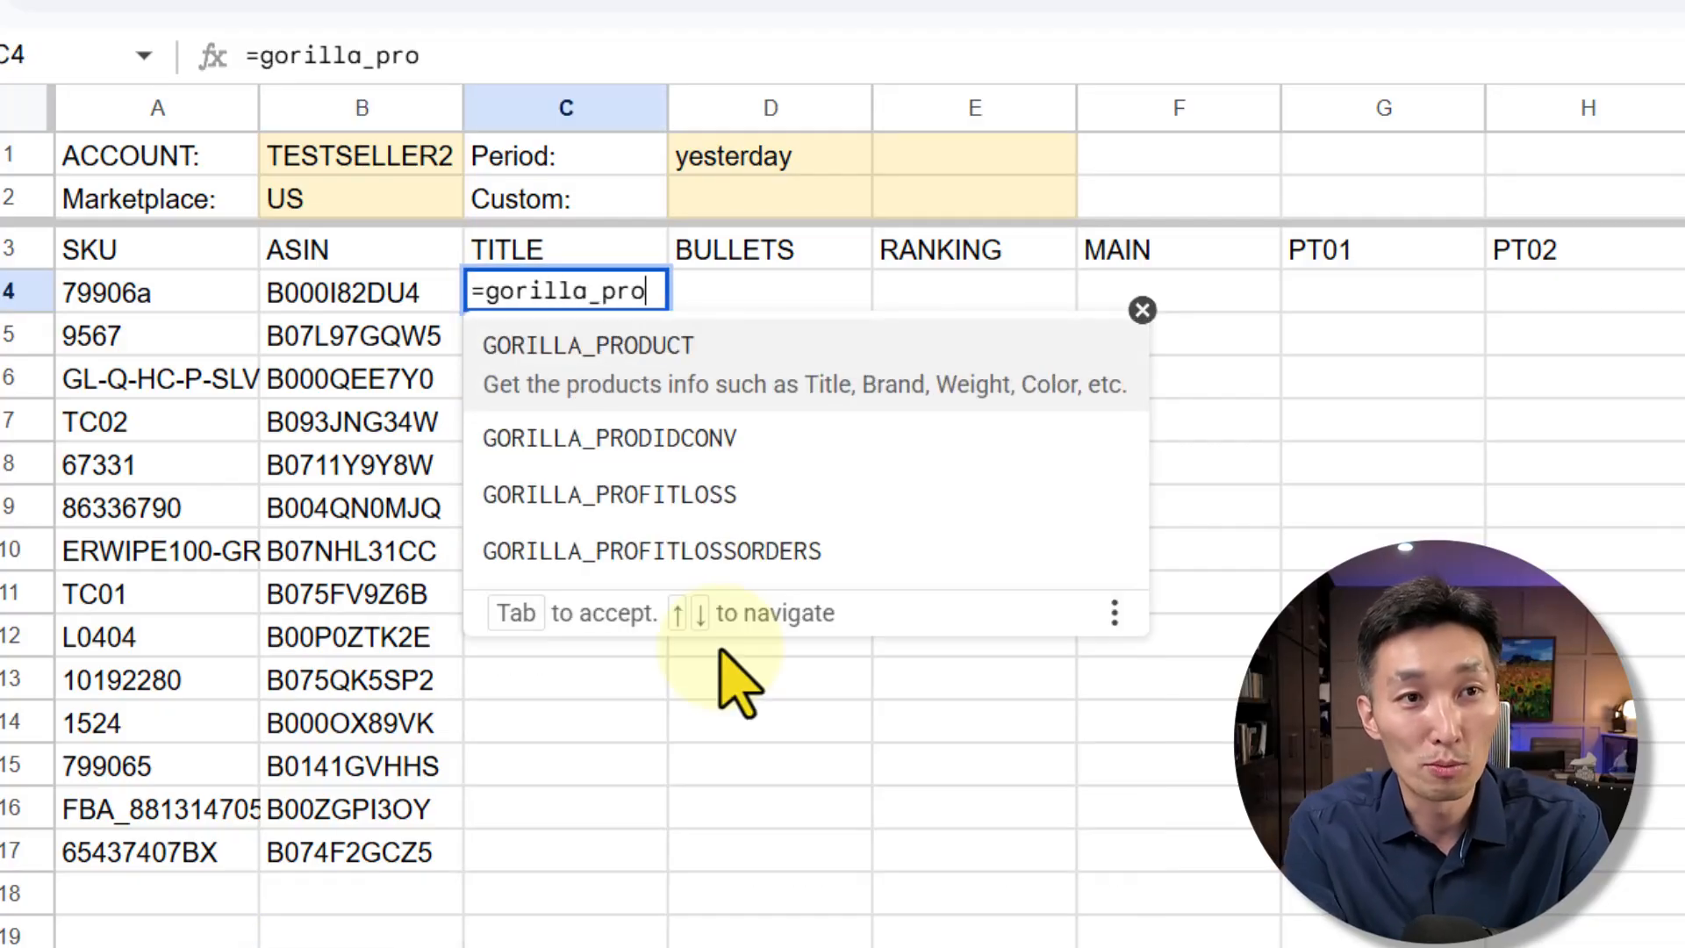
{"action": "left_click", "coordinate": [693, 355]}
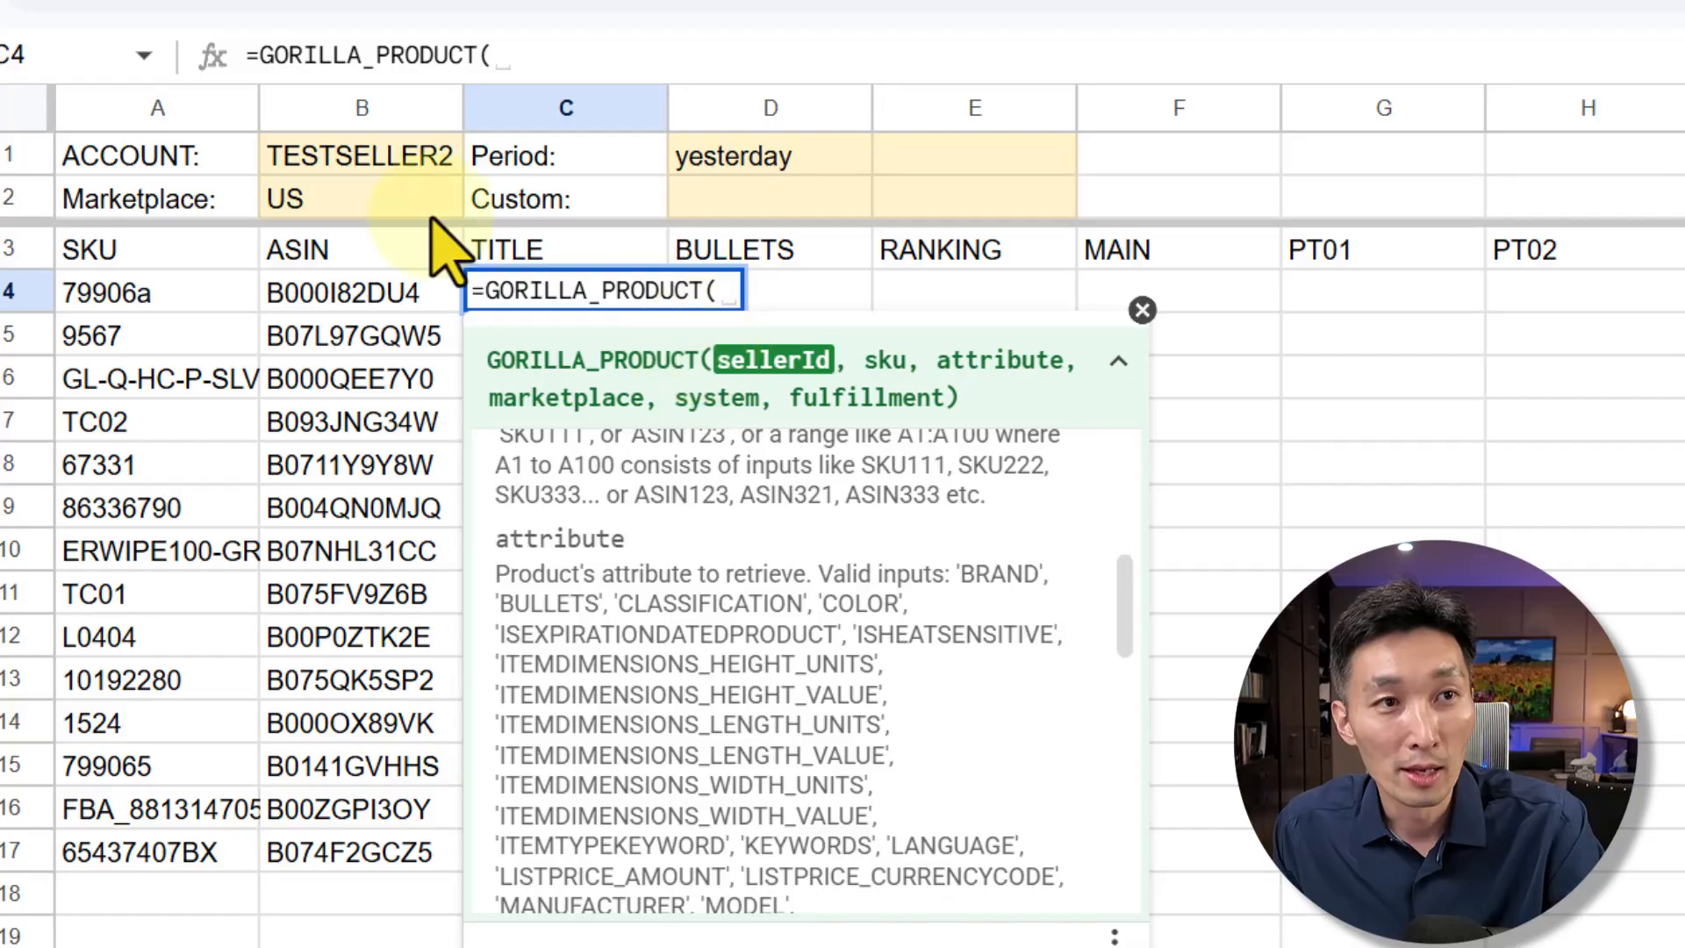
Step: Give the PRODUCT formula B1 as the seller and the ASIN range B4:B17 as its sku argument
{"action": "left_click", "coordinate": [368, 164]}
{"action": "type", "text": ","}
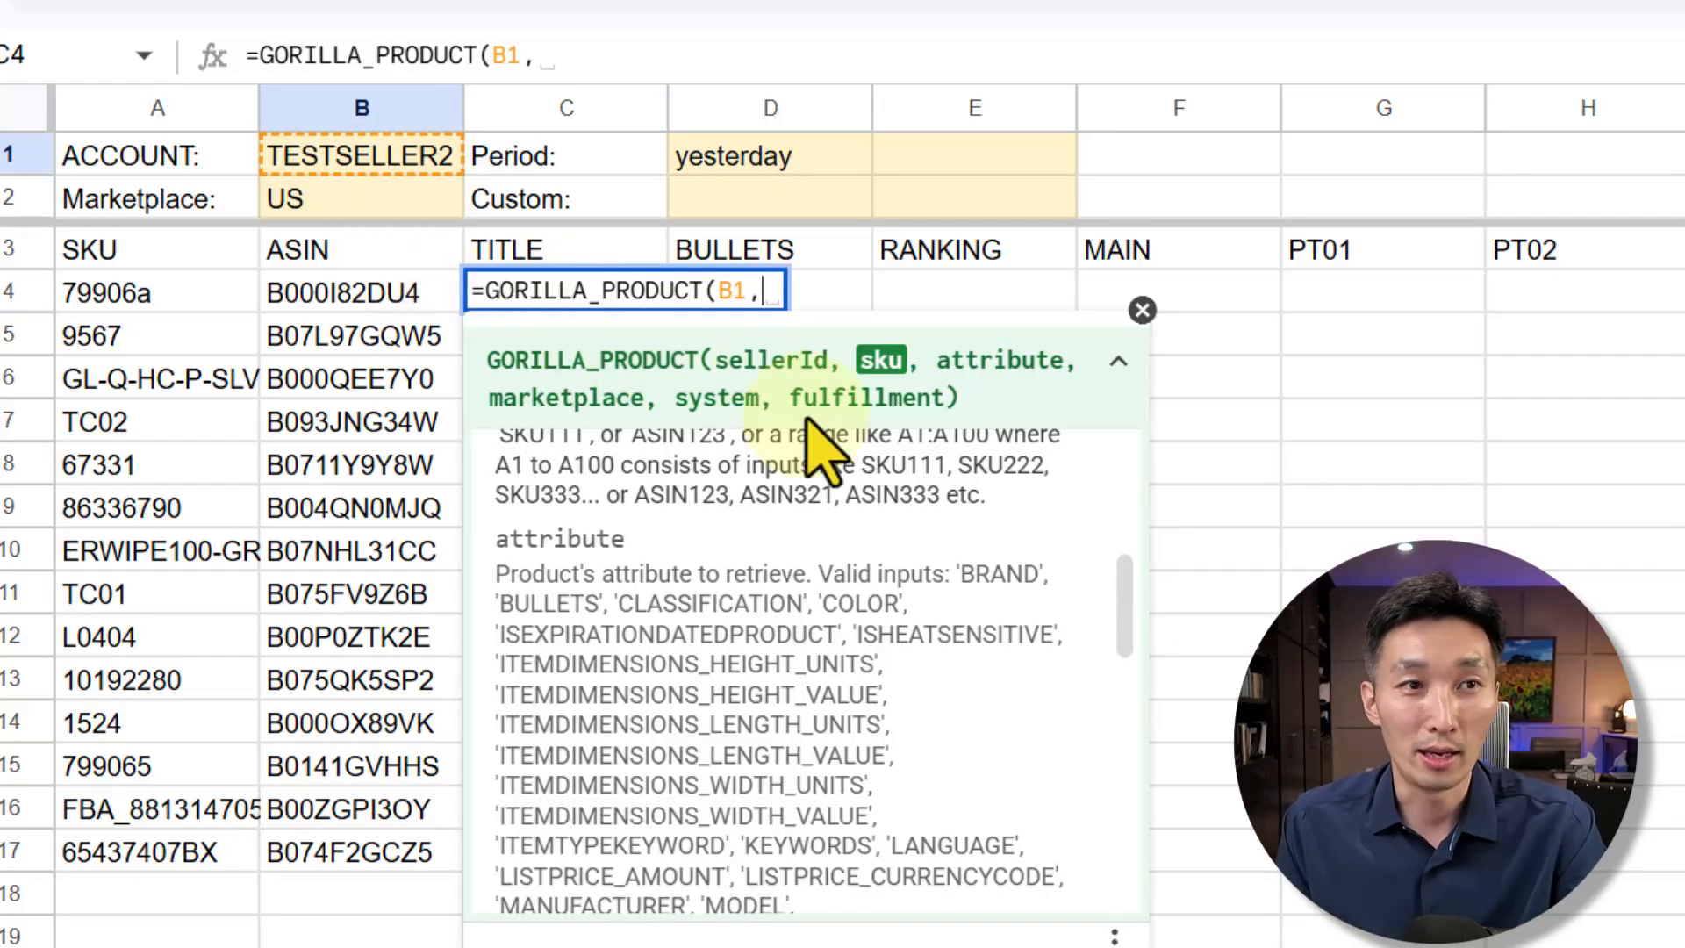
{"action": "left_click_drag", "start_coordinate": [387, 290], "coordinate": [351, 855]}
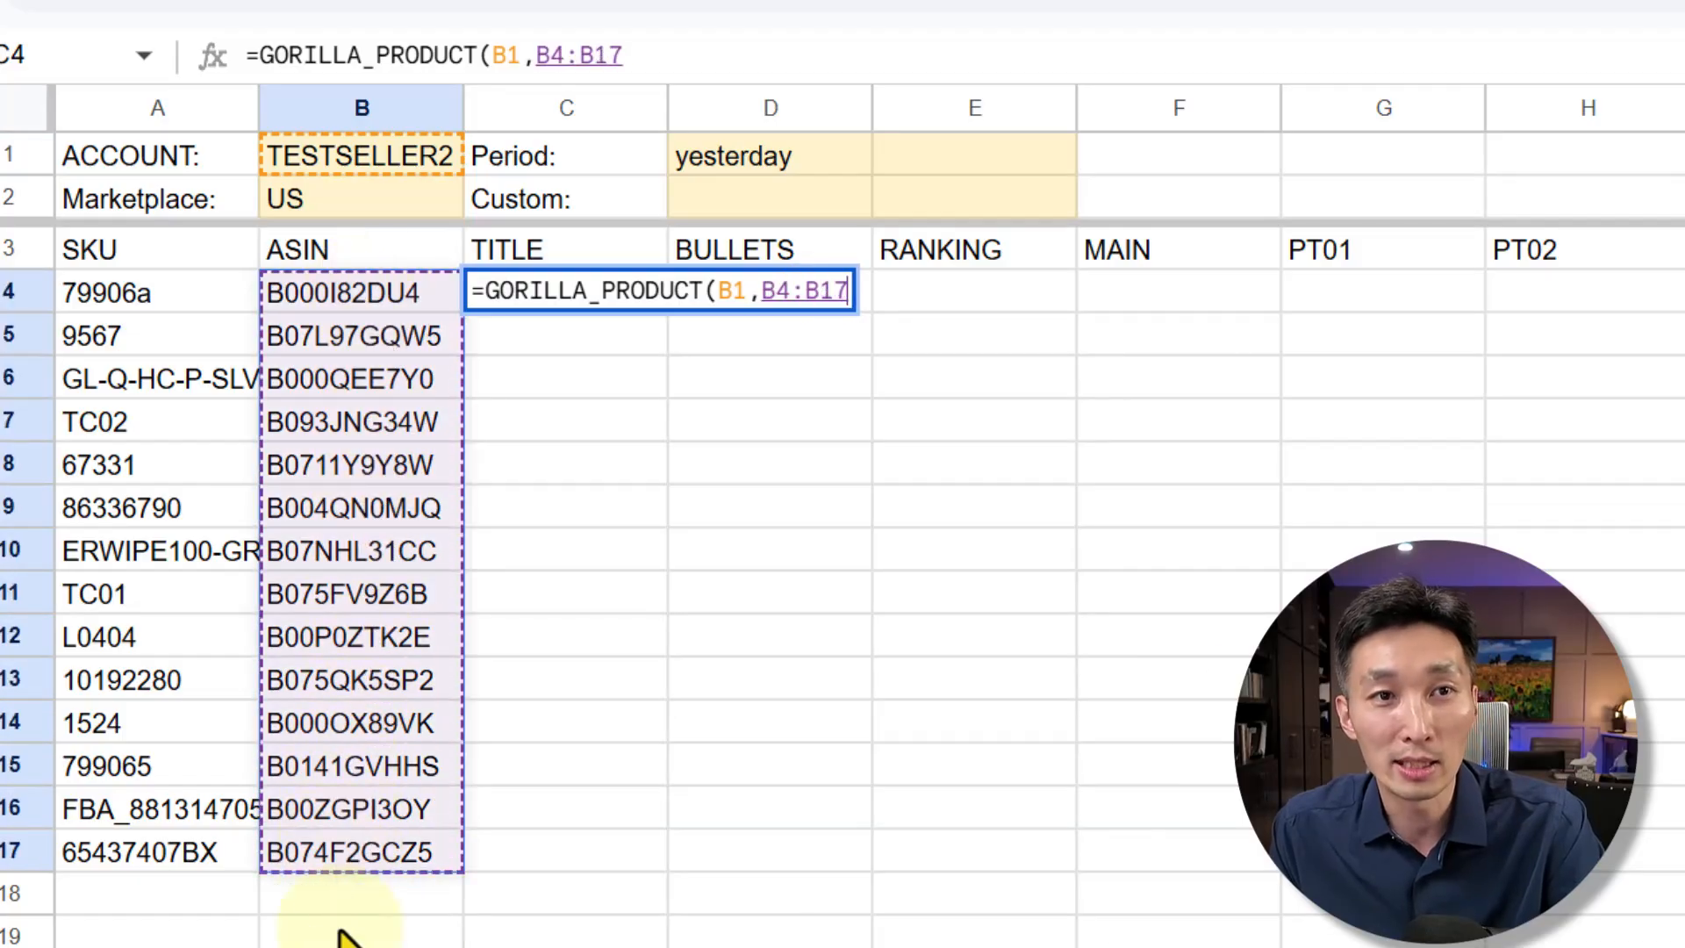
{"action": "type", "text": ","}
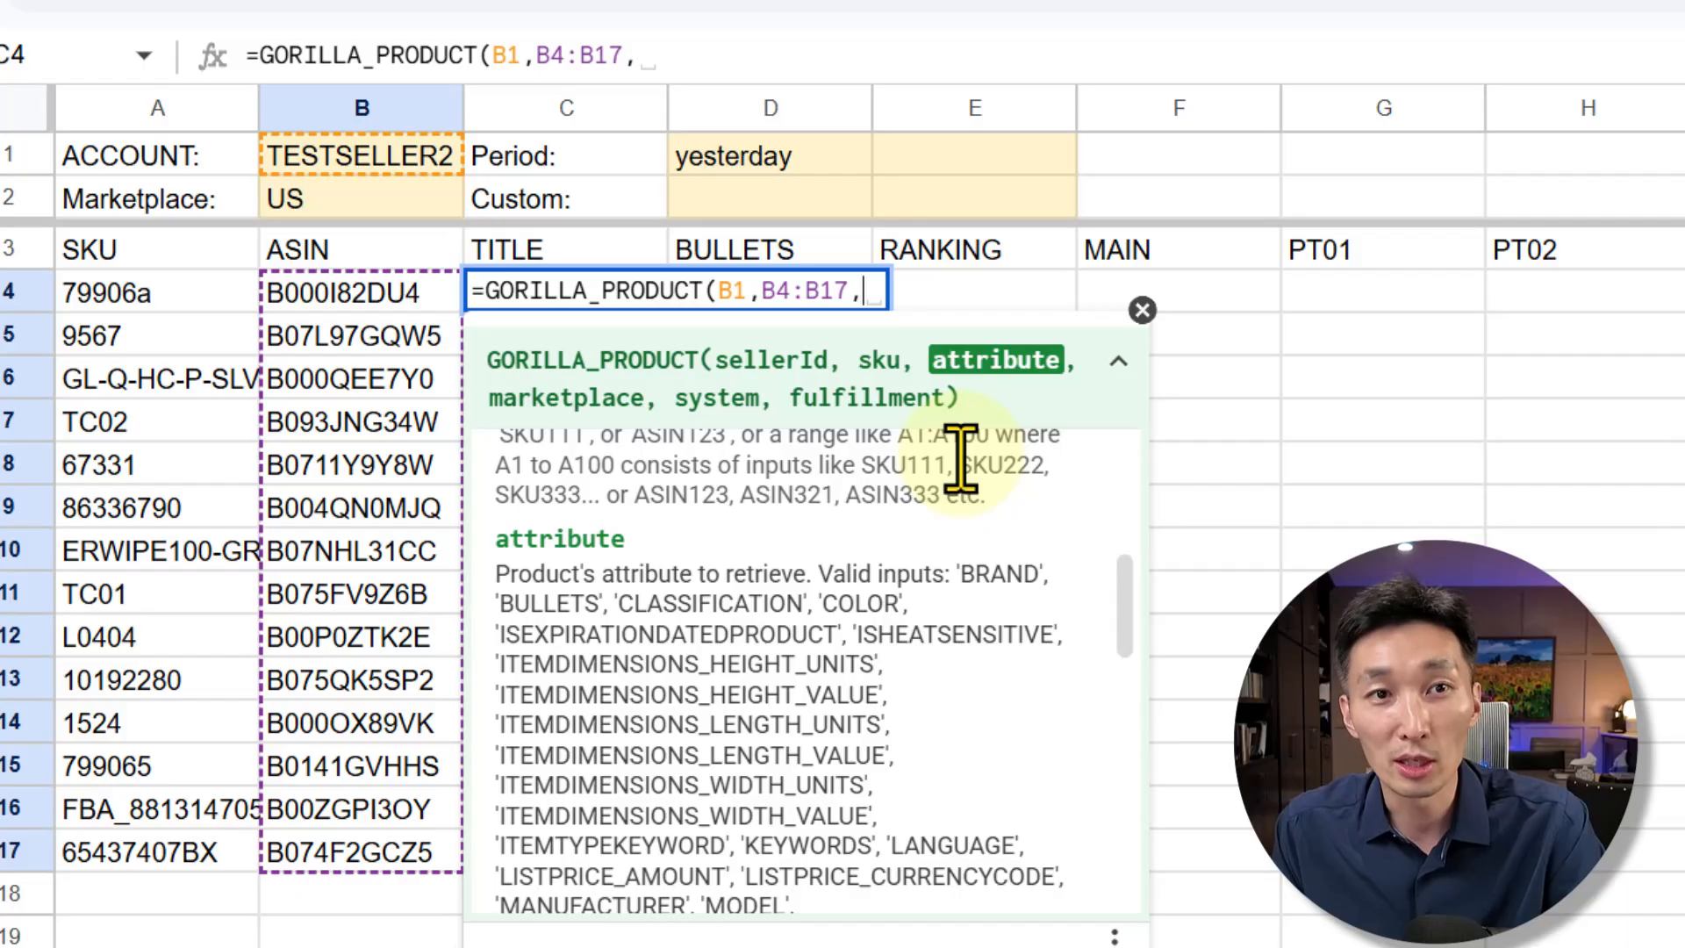
Step: Look through the valid attribute inputs in the function help, set the attribute to "TITLE", and enter the formula
{"action": "left_click_drag", "start_coordinate": [492, 538], "coordinate": [629, 539]}
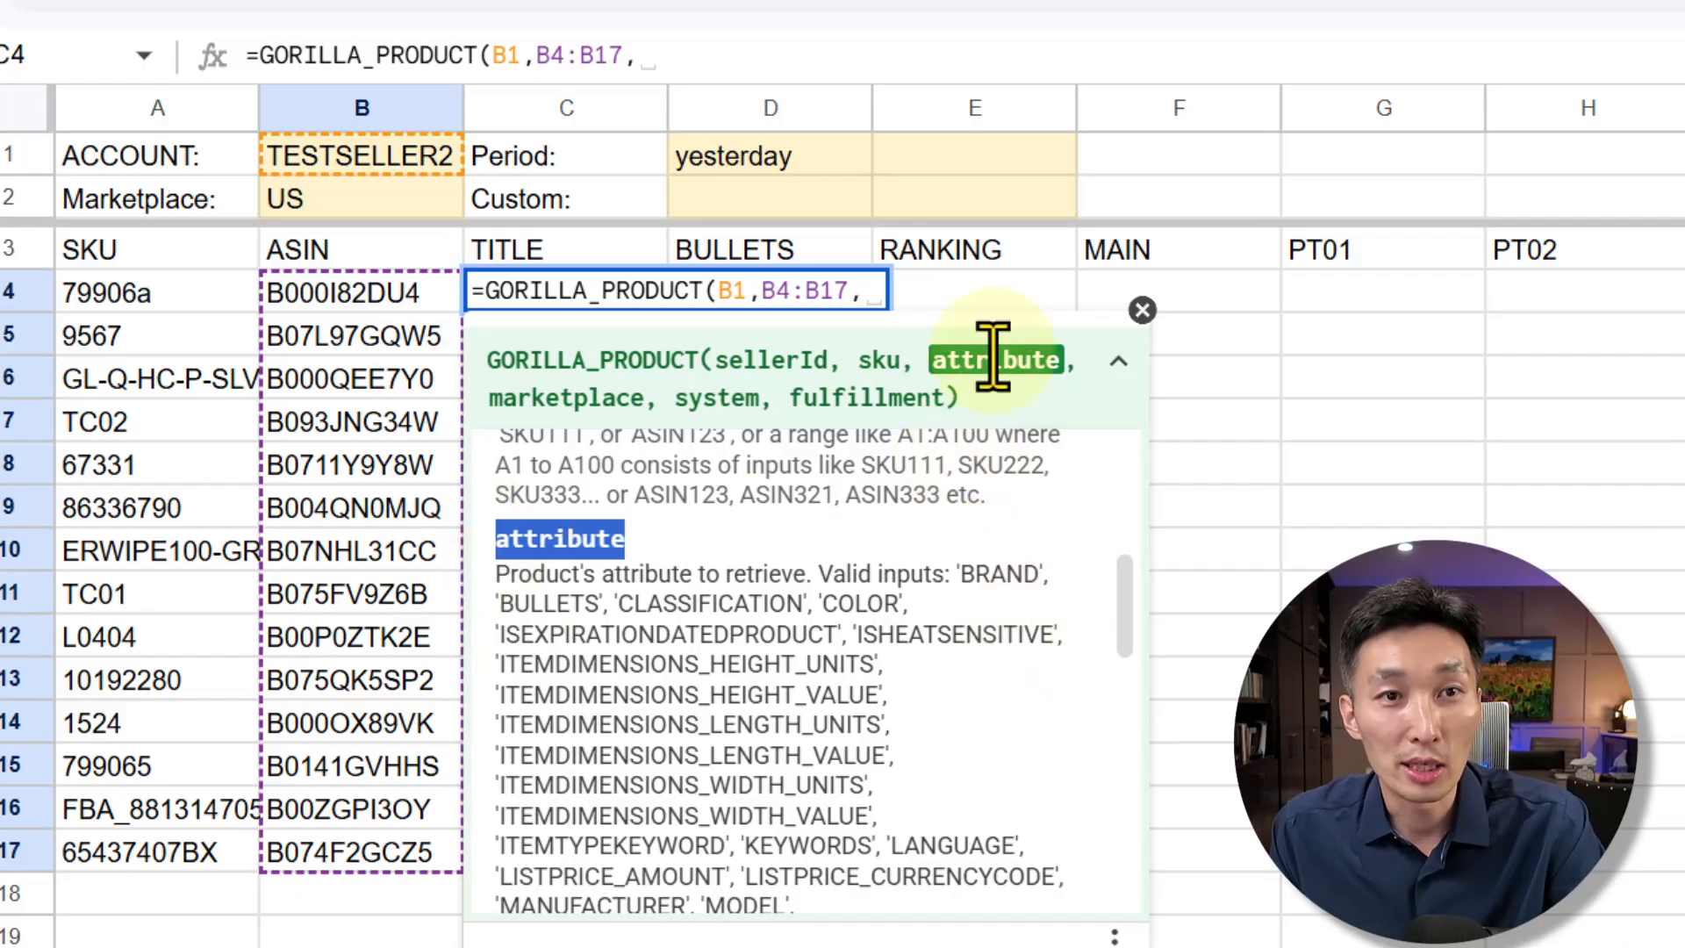
{"action": "left_click_drag", "start_coordinate": [922, 358], "coordinate": [1090, 365]}
{"action": "left_click", "coordinate": [1119, 360]}
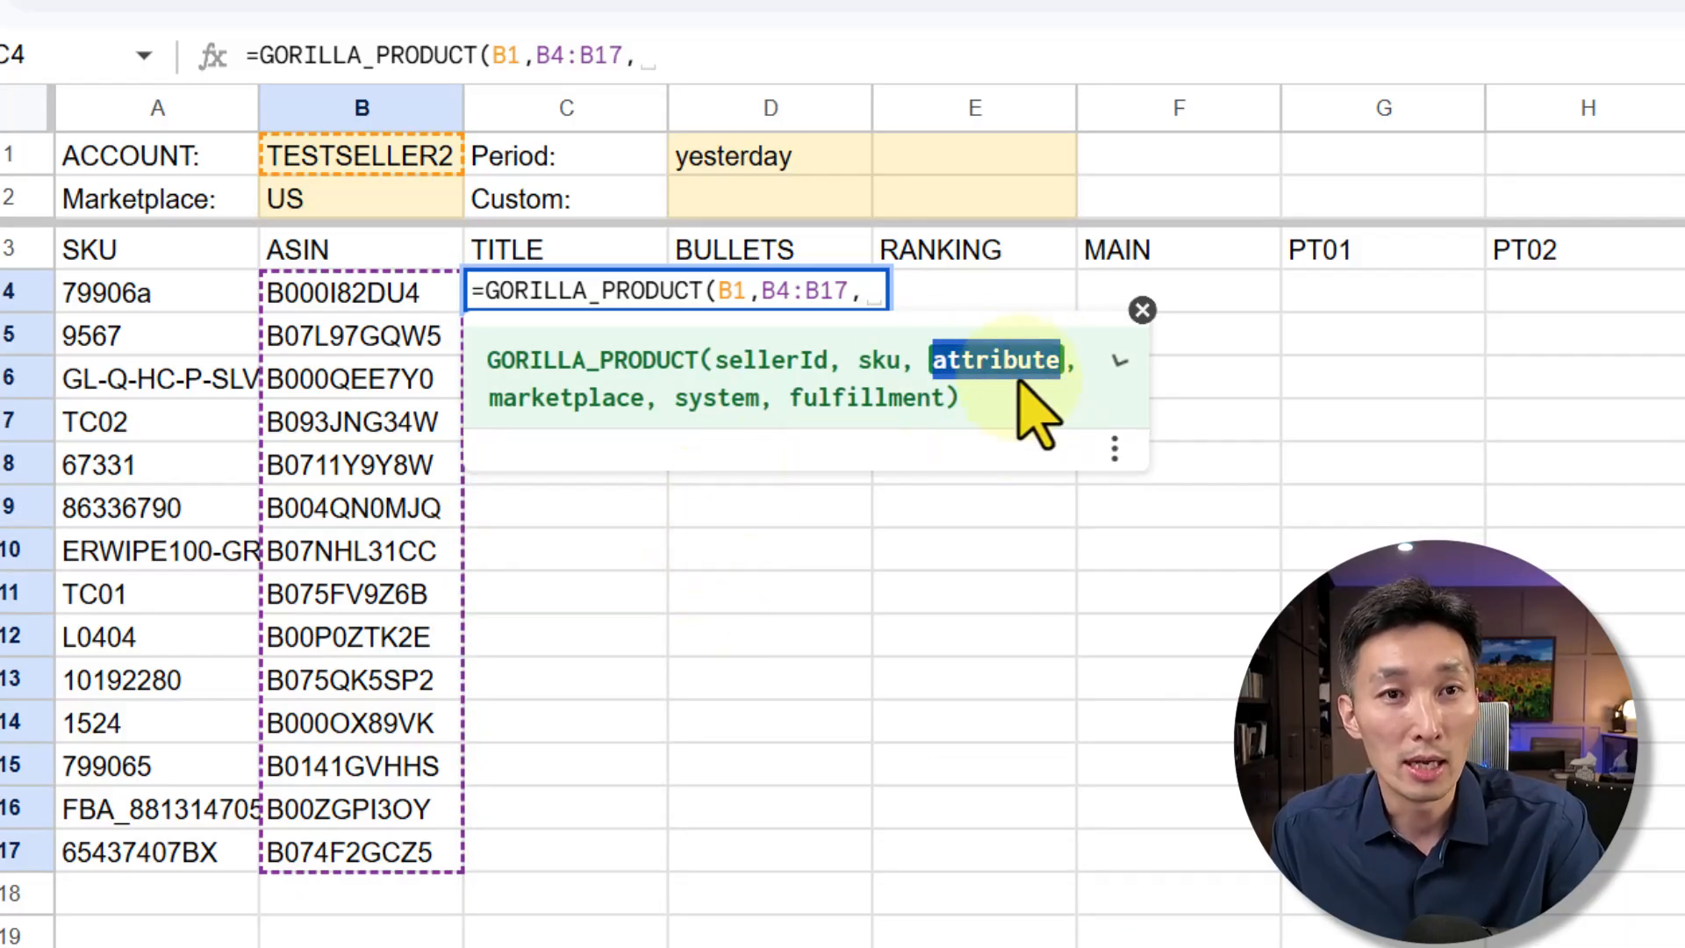
{"action": "left_click", "coordinate": [1119, 360]}
{"action": "scroll", "coordinate": [526, 544], "scroll_direction": "up", "scroll_amount": 3}
{"action": "scroll", "coordinate": [555, 615], "scroll_direction": "down", "scroll_amount": 2}
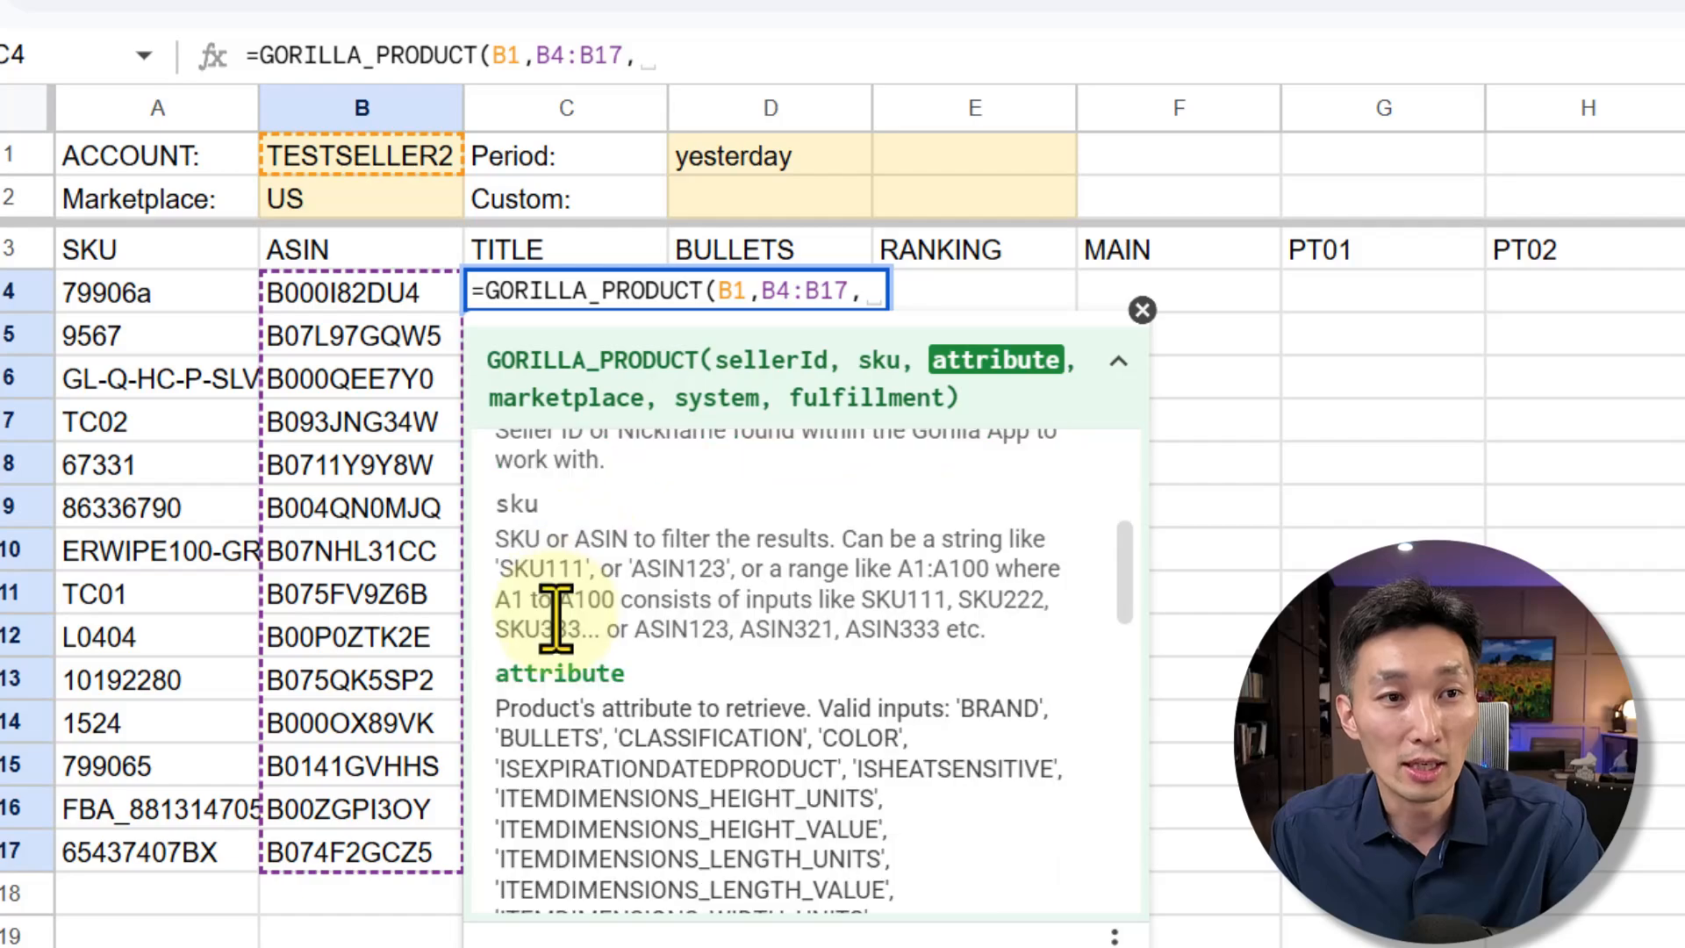
{"action": "scroll", "coordinate": [556, 618], "scroll_direction": "down", "scroll_amount": 2}
{"action": "scroll", "coordinate": [608, 526], "scroll_direction": "down", "scroll_amount": 2}
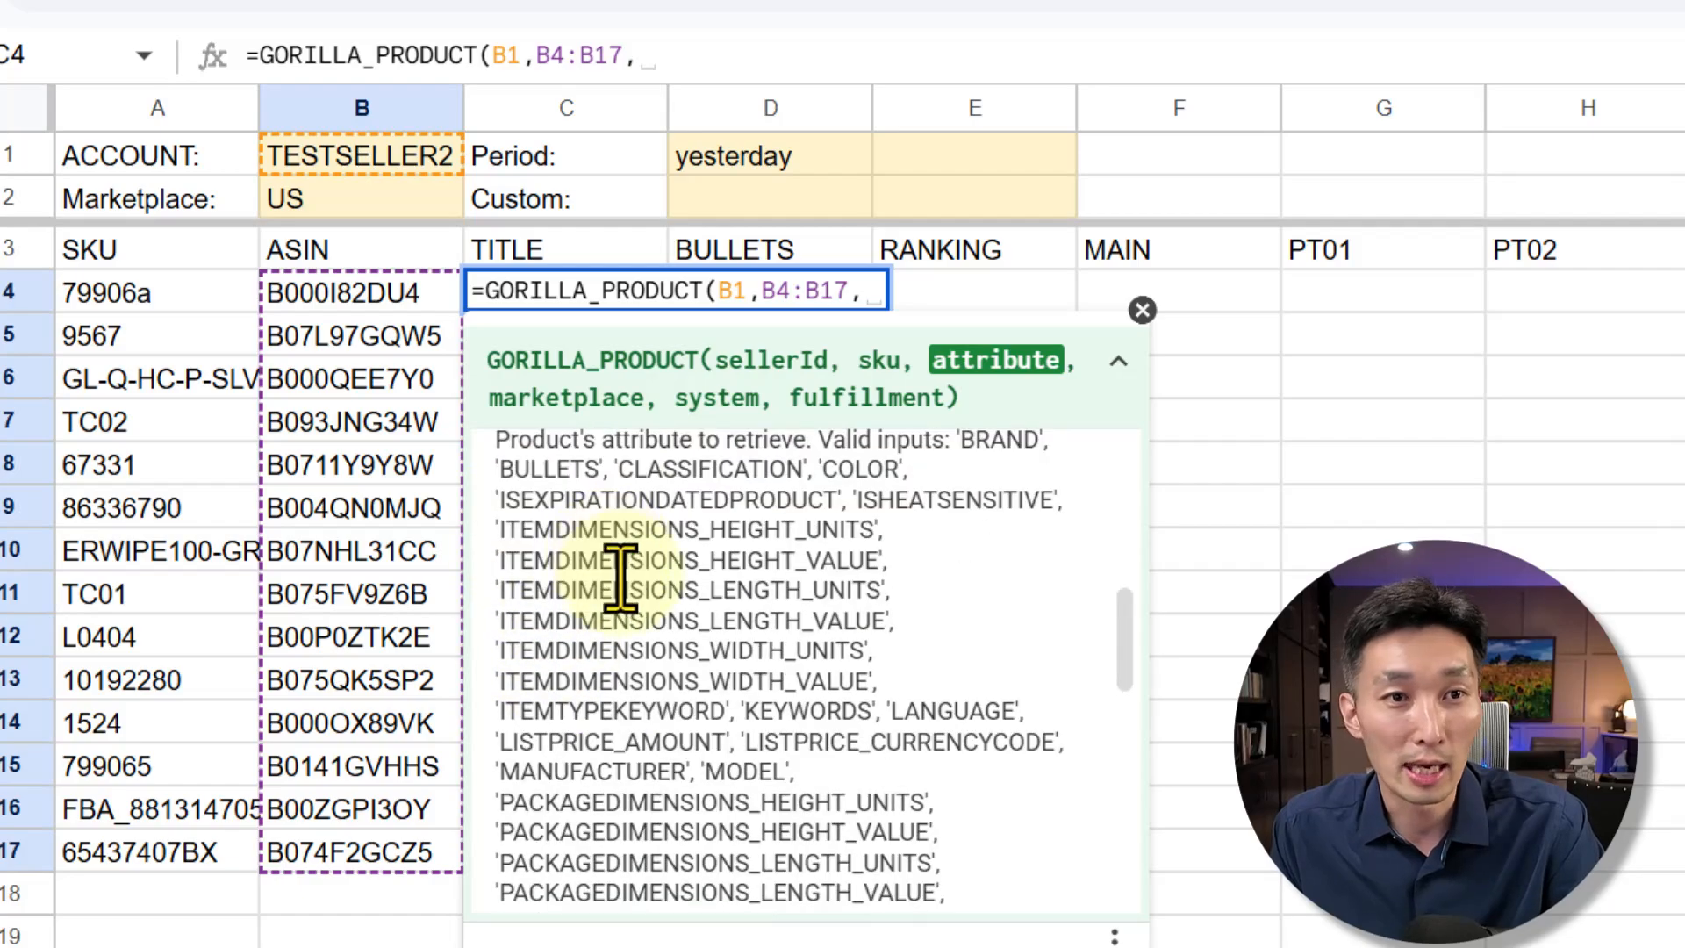
{"action": "left_click_drag", "start_coordinate": [1121, 624], "coordinate": [1119, 725]}
{"action": "key", "text": "Return"}
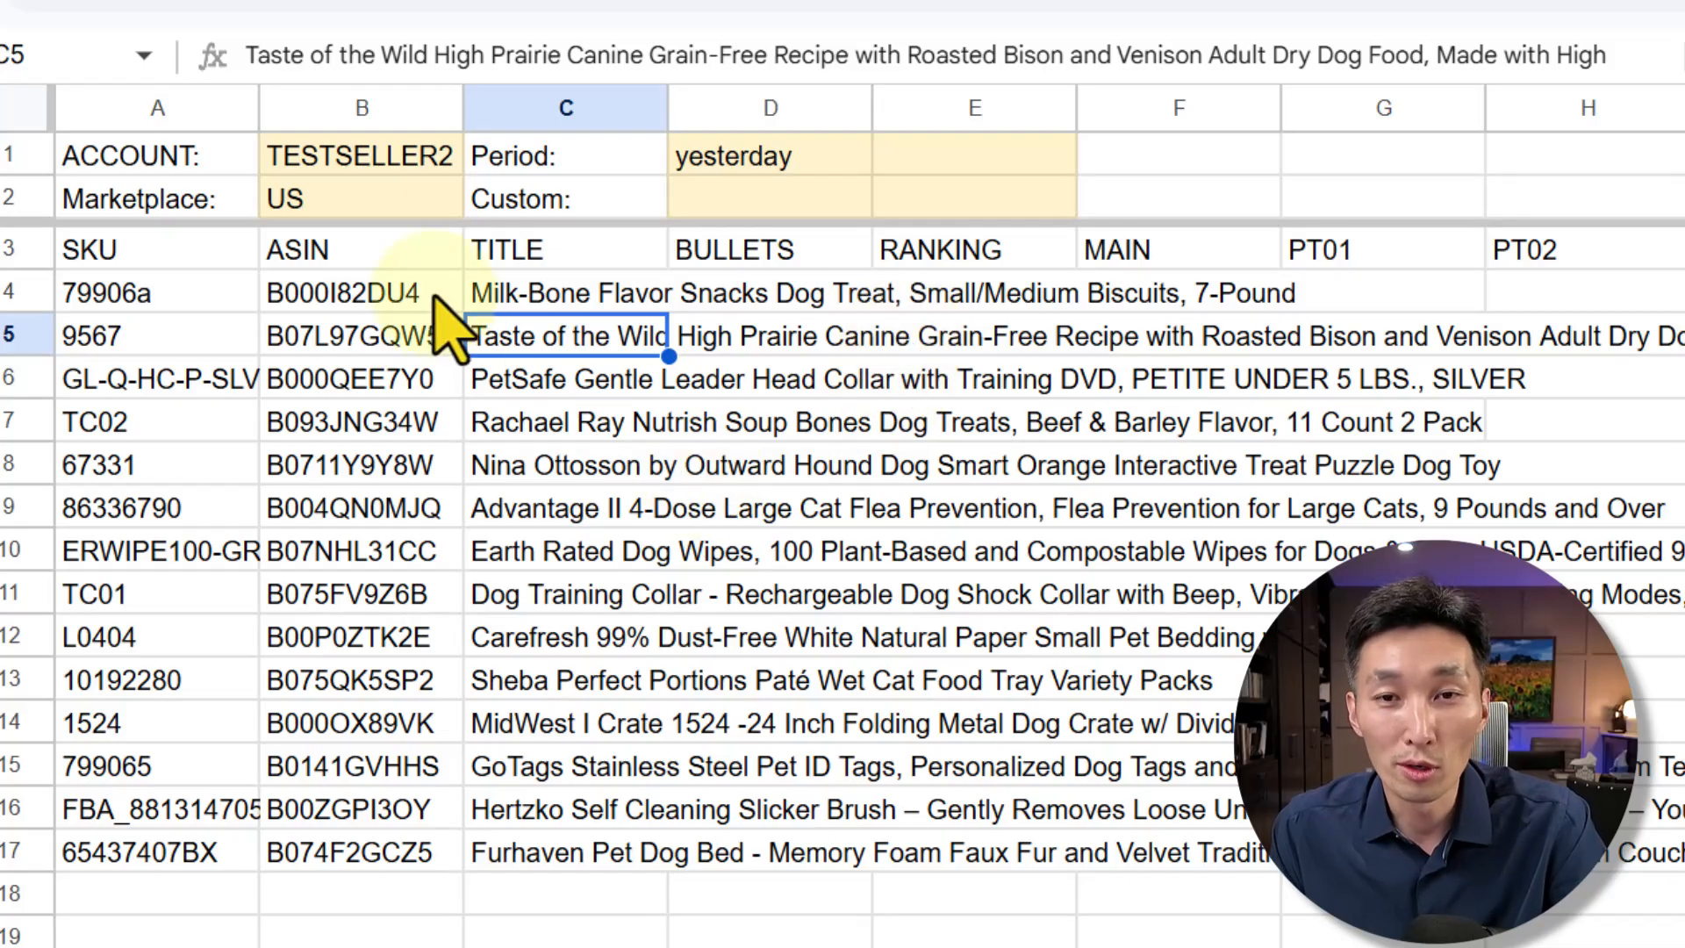
Step: Reuse the title formula in D4 with its attribute changed to "BULLETS", giving =GORILLA_PRODUCT(B1,B4:B17,"BULLETS"), and enter it
{"action": "left_click", "coordinate": [731, 299]}
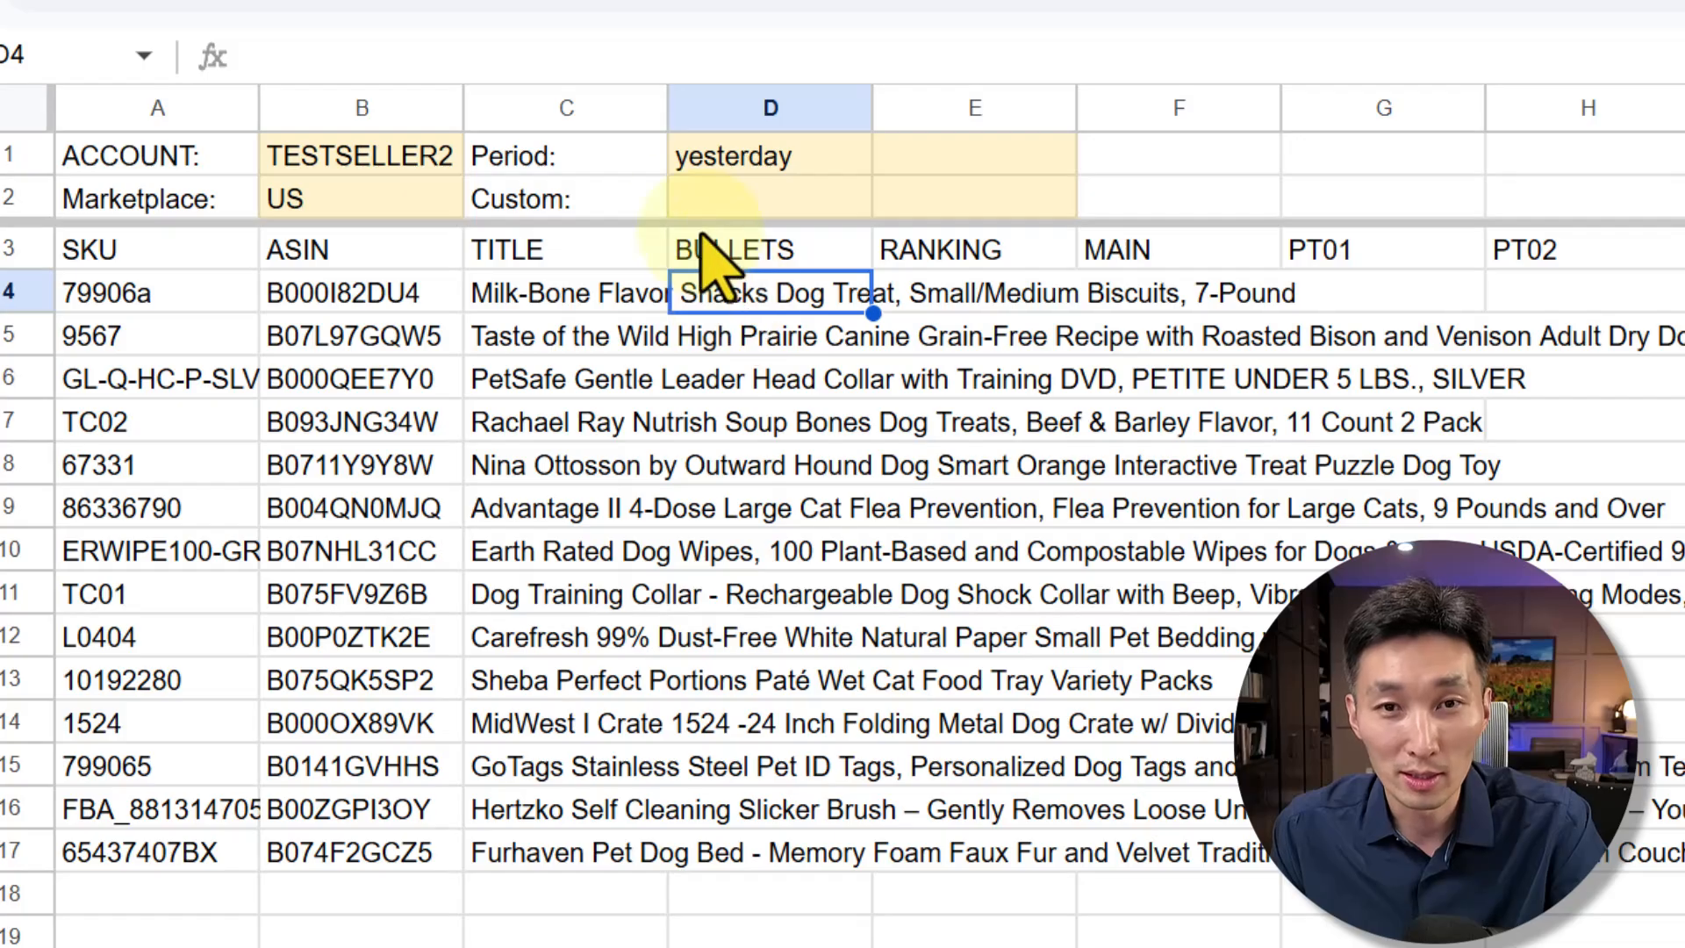
{"action": "left_click", "coordinate": [602, 56]}
{"action": "type", "text": "=GORILLA_PRODUCT(B1,B4:B17,\"TITLE\")"}
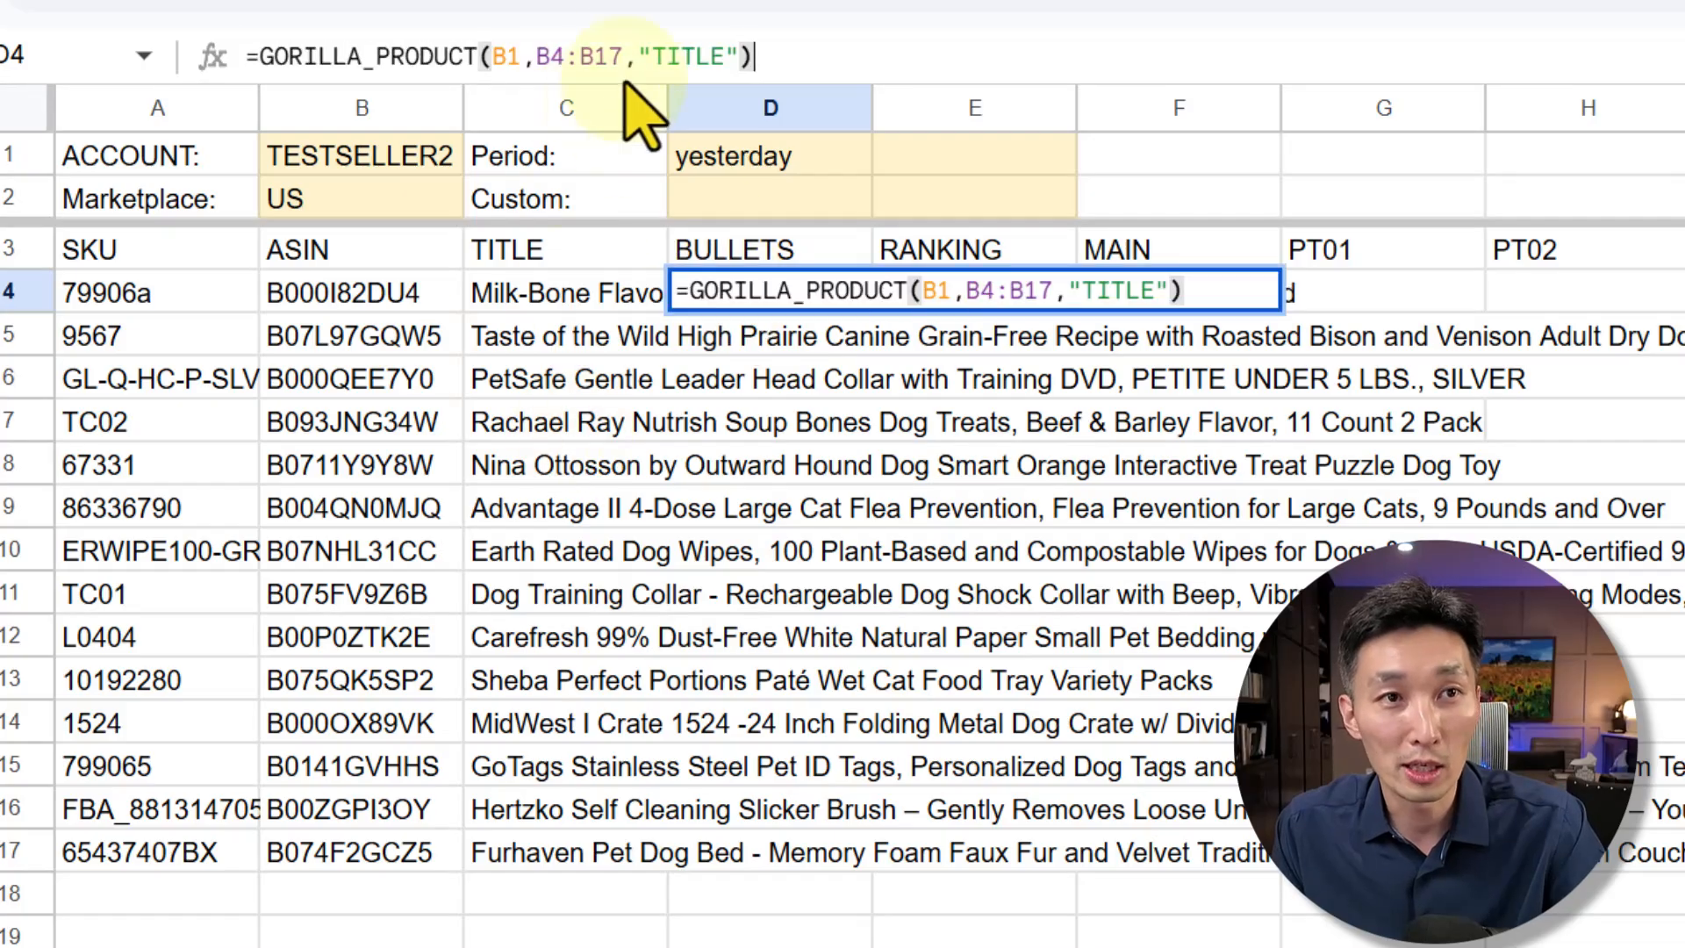
{"action": "left_click_drag", "start_coordinate": [638, 56], "coordinate": [751, 57]}
{"action": "type", "text": "\"BULLETS"}
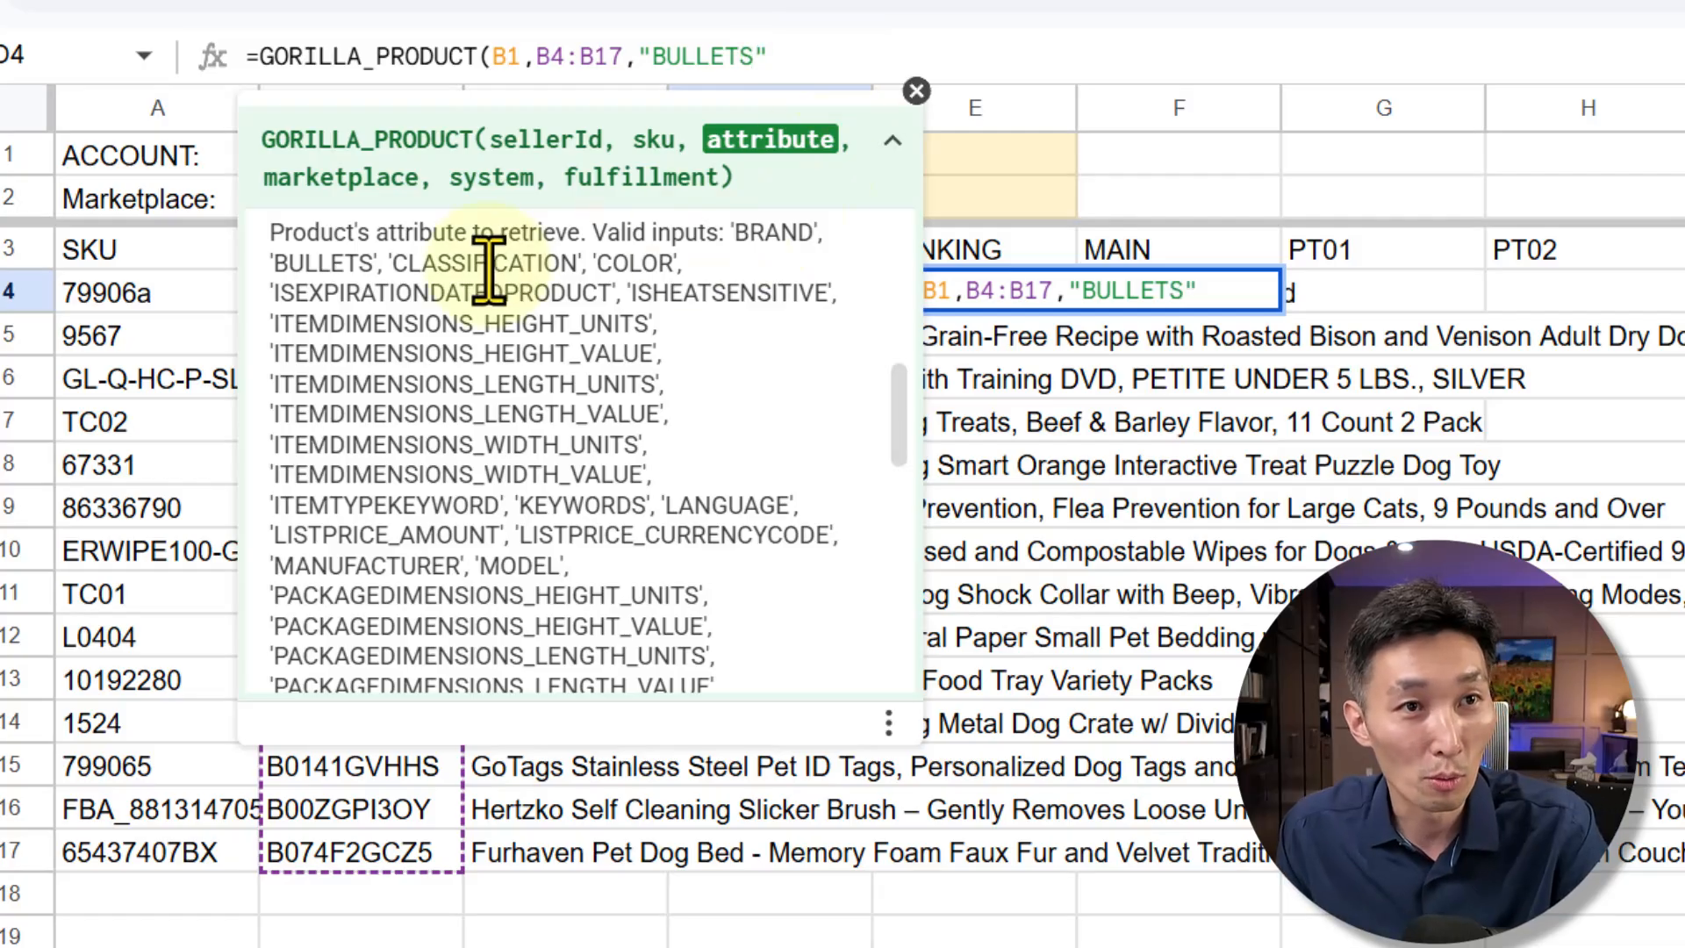
{"action": "type", "text": "\")"}
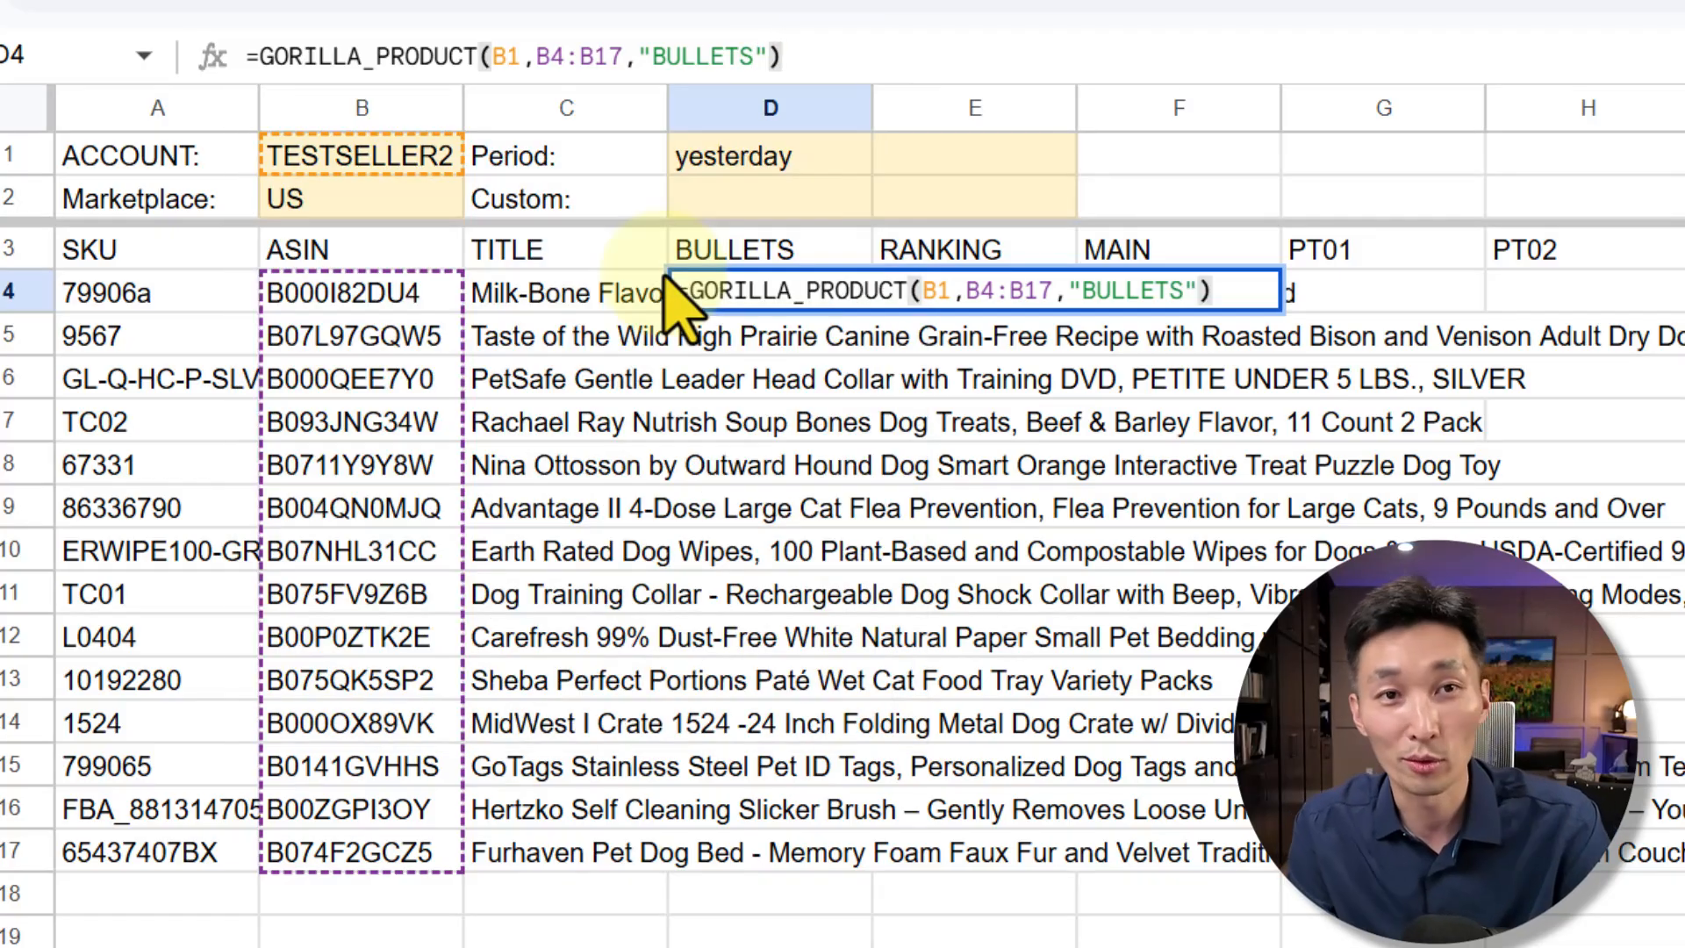
{"action": "key", "text": "Return"}
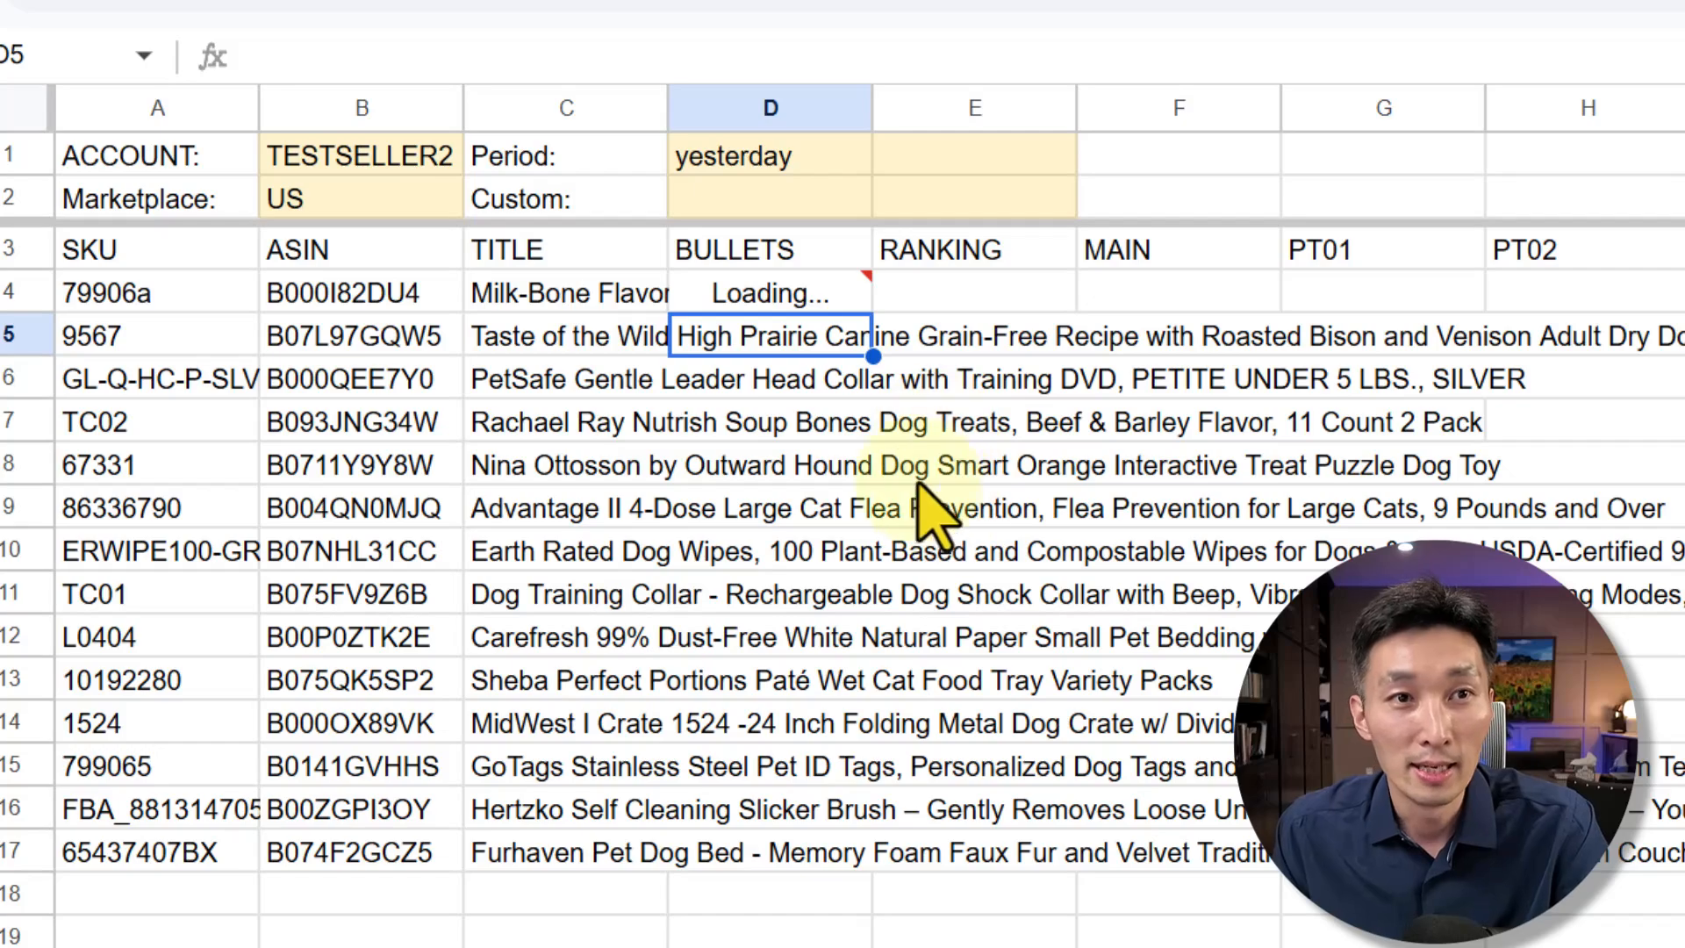
Step: Look over the imported bullet points and widen the BULLETS column
{"action": "mouse_move", "coordinate": [814, 296]}
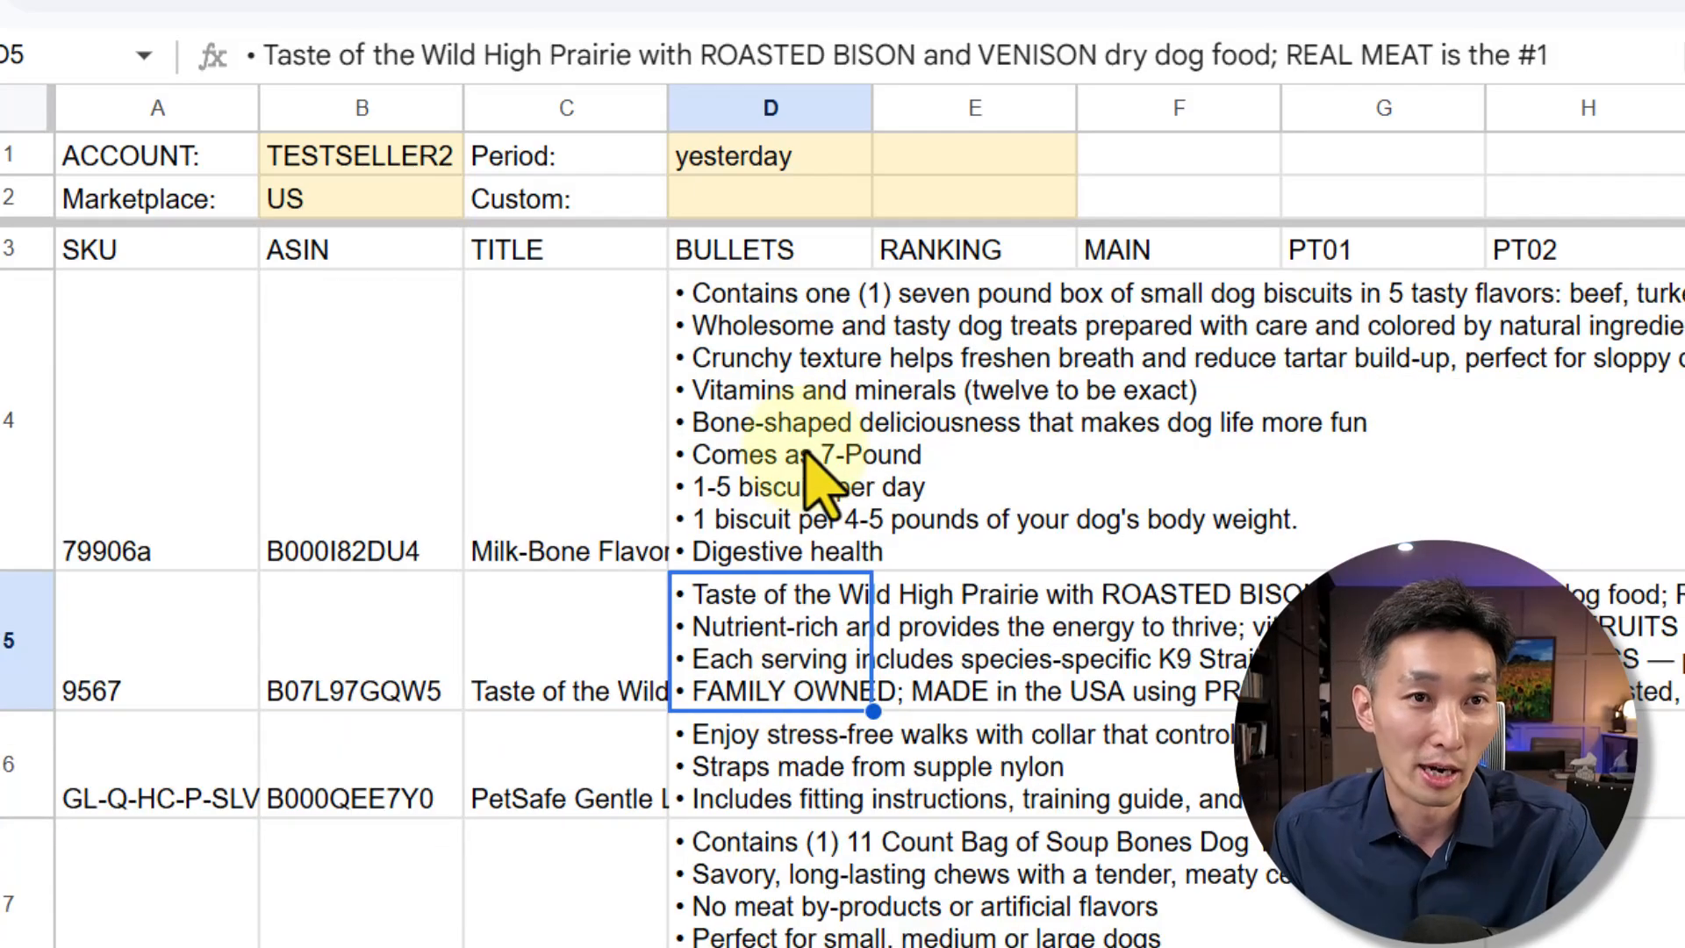
{"action": "left_click", "coordinate": [814, 474]}
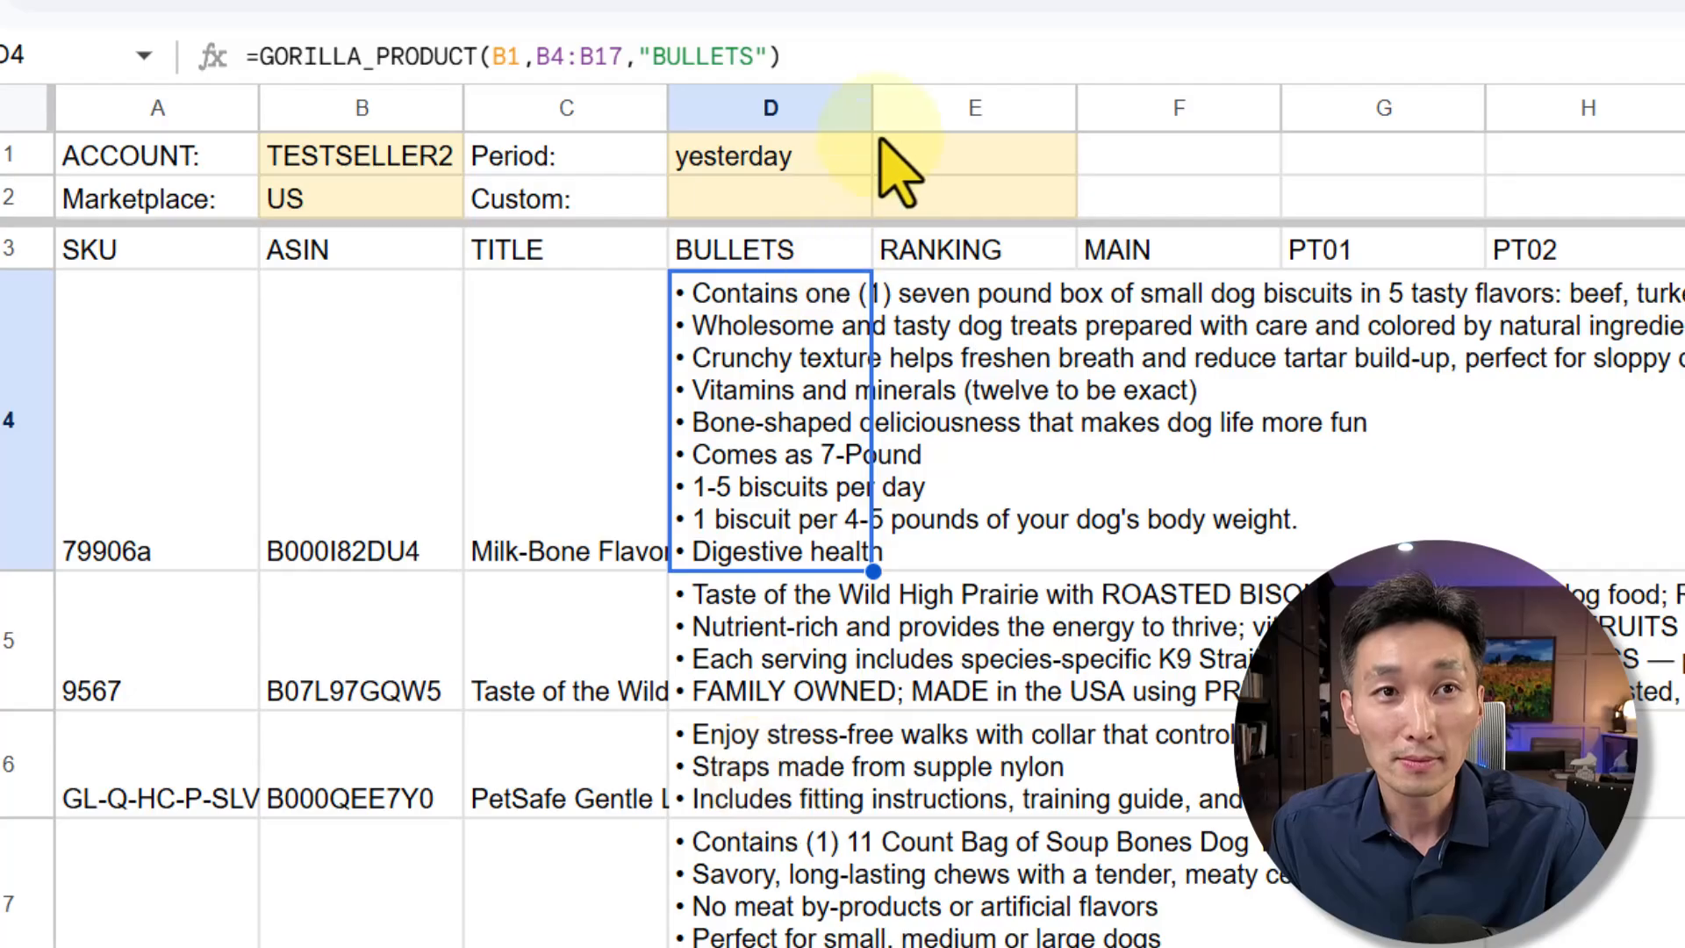
{"action": "left_click_drag", "start_coordinate": [874, 108], "coordinate": [993, 108]}
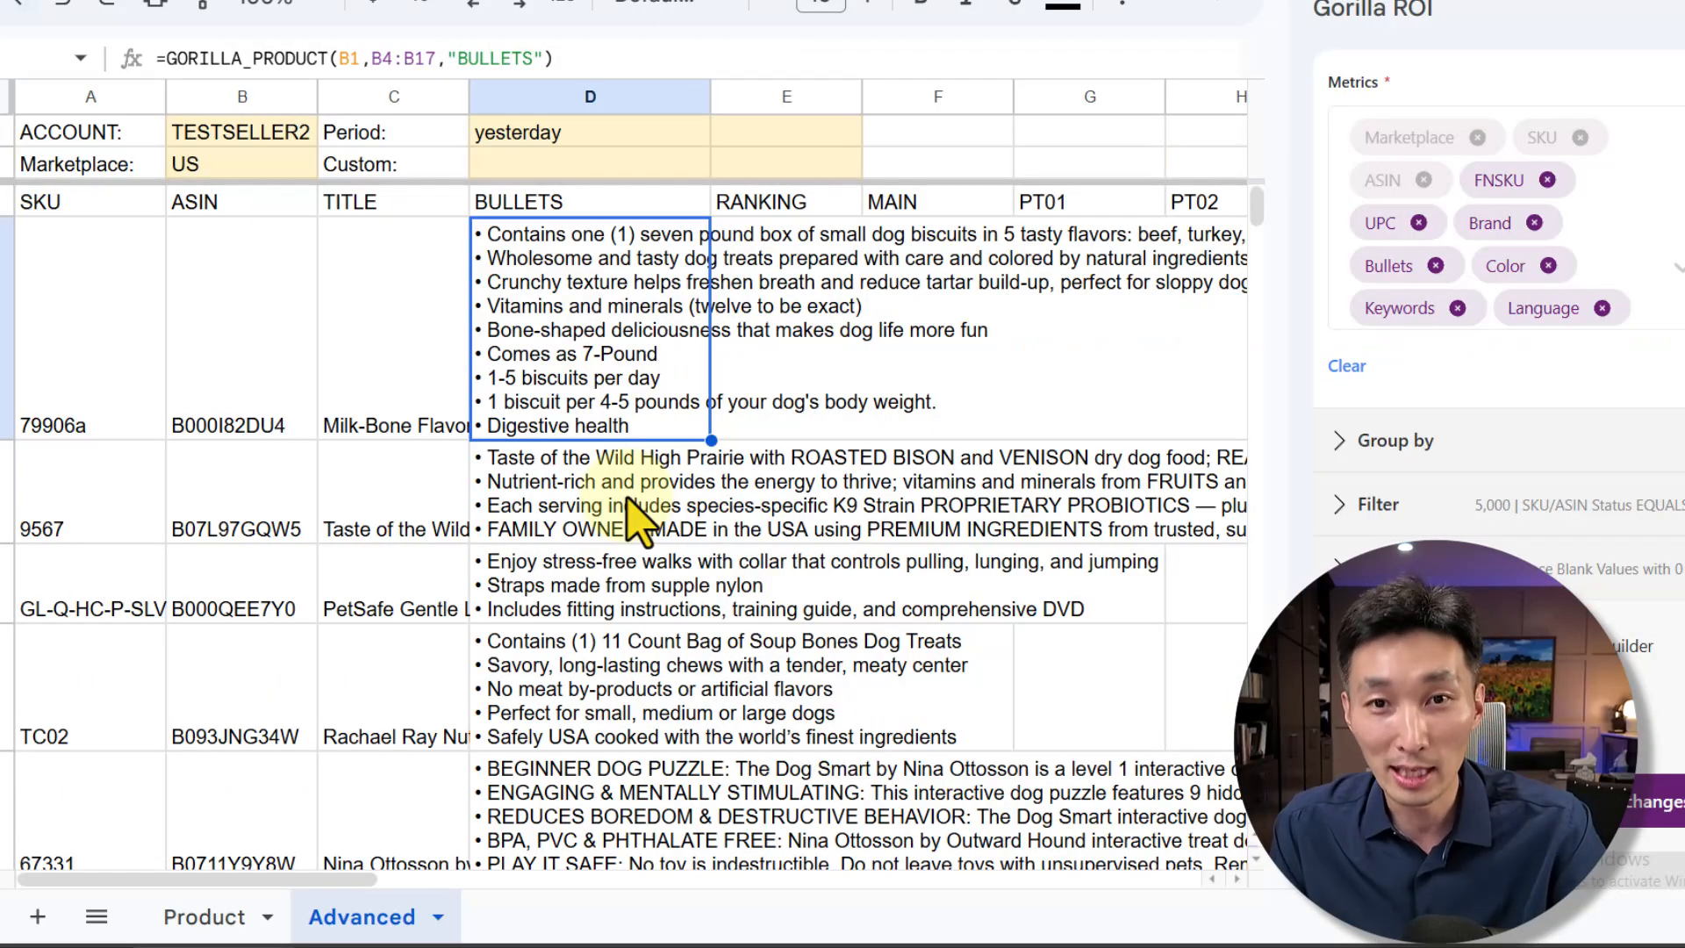
Step: Start a GORILLA_RANKING formula in cell E4 of the RANKING column
{"action": "left_click", "coordinate": [788, 338]}
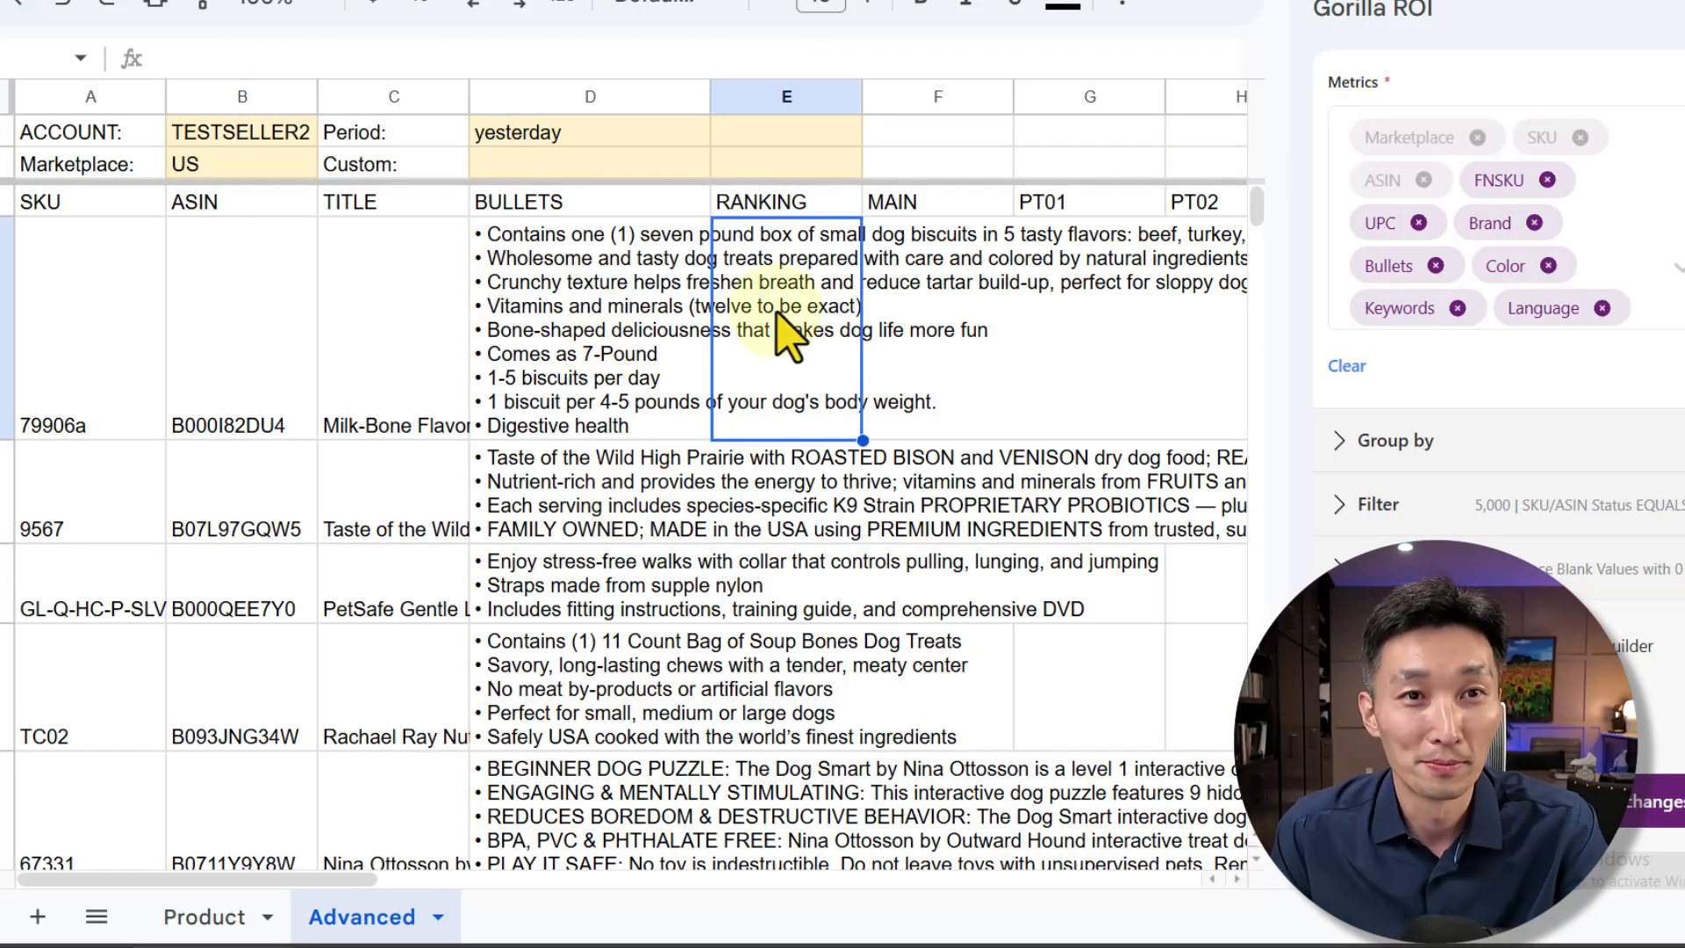
{"action": "type", "text": "=gorilla"}
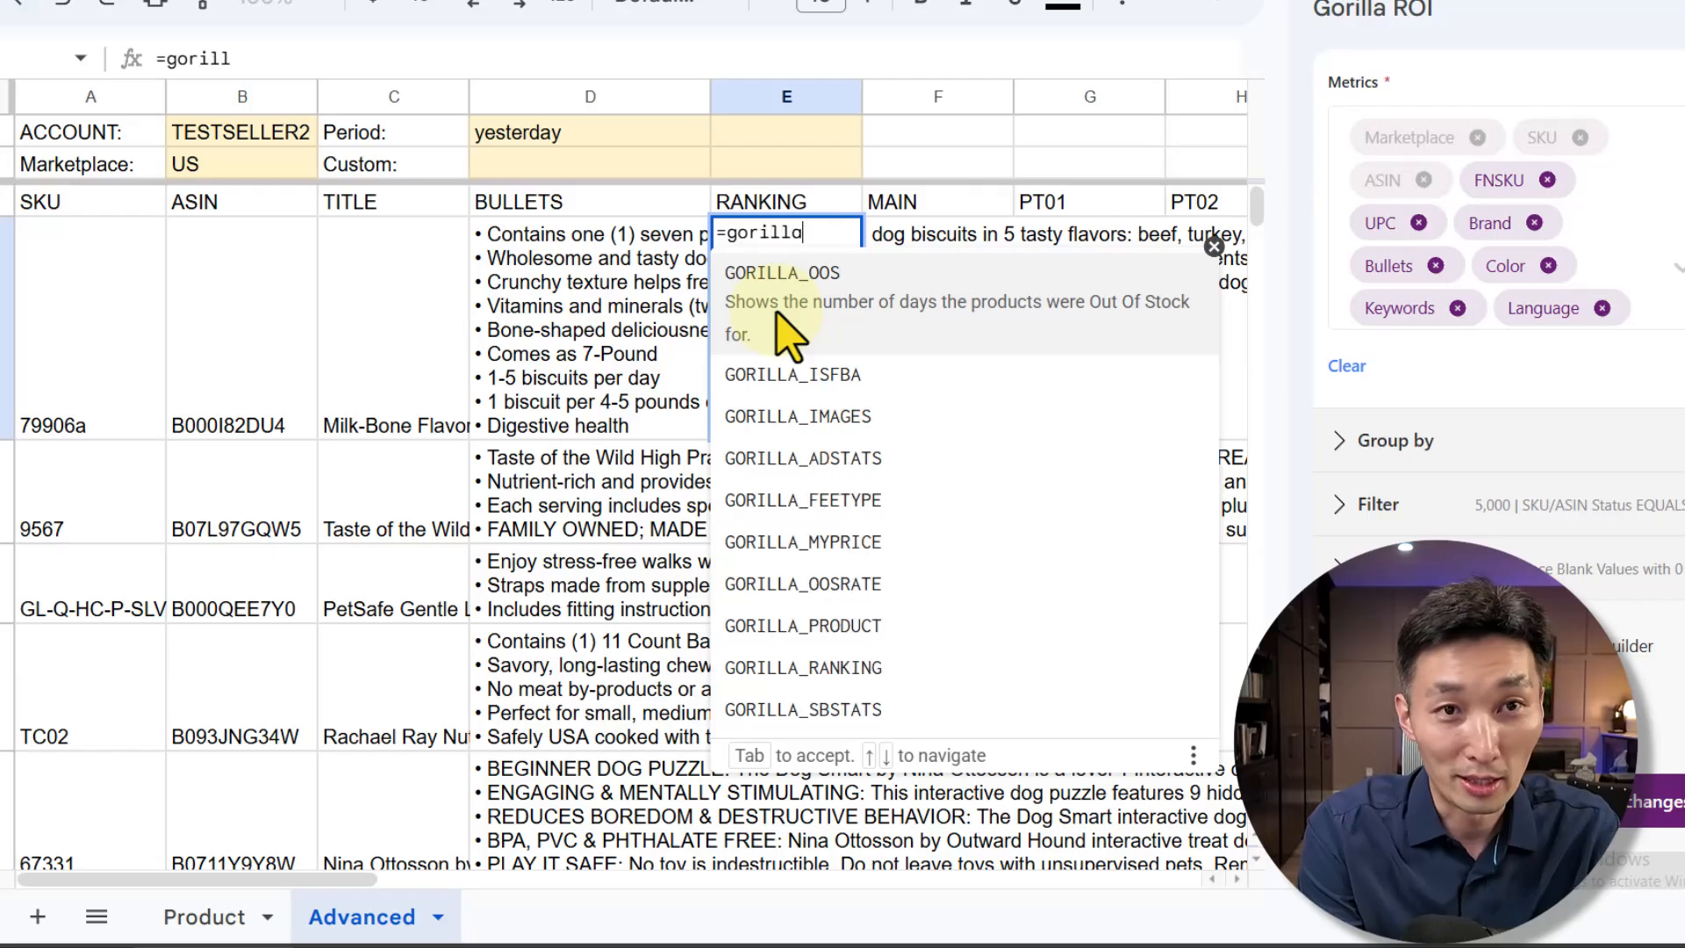
{"action": "type", "text": "_ran"}
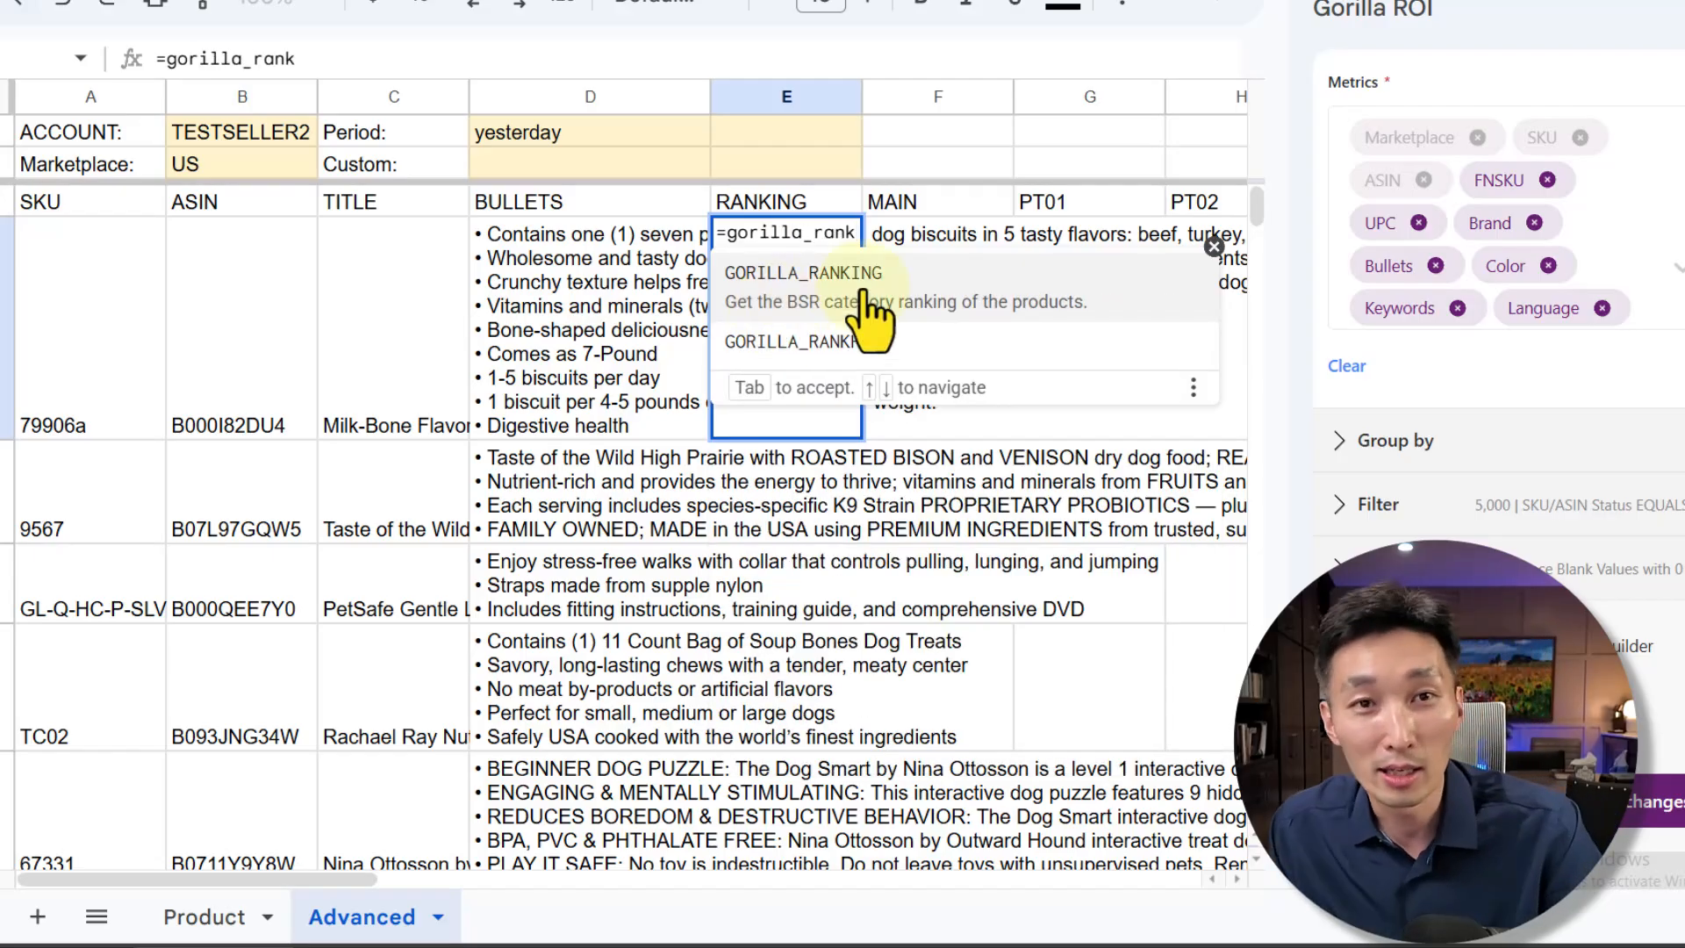
{"action": "type", "text": "k"}
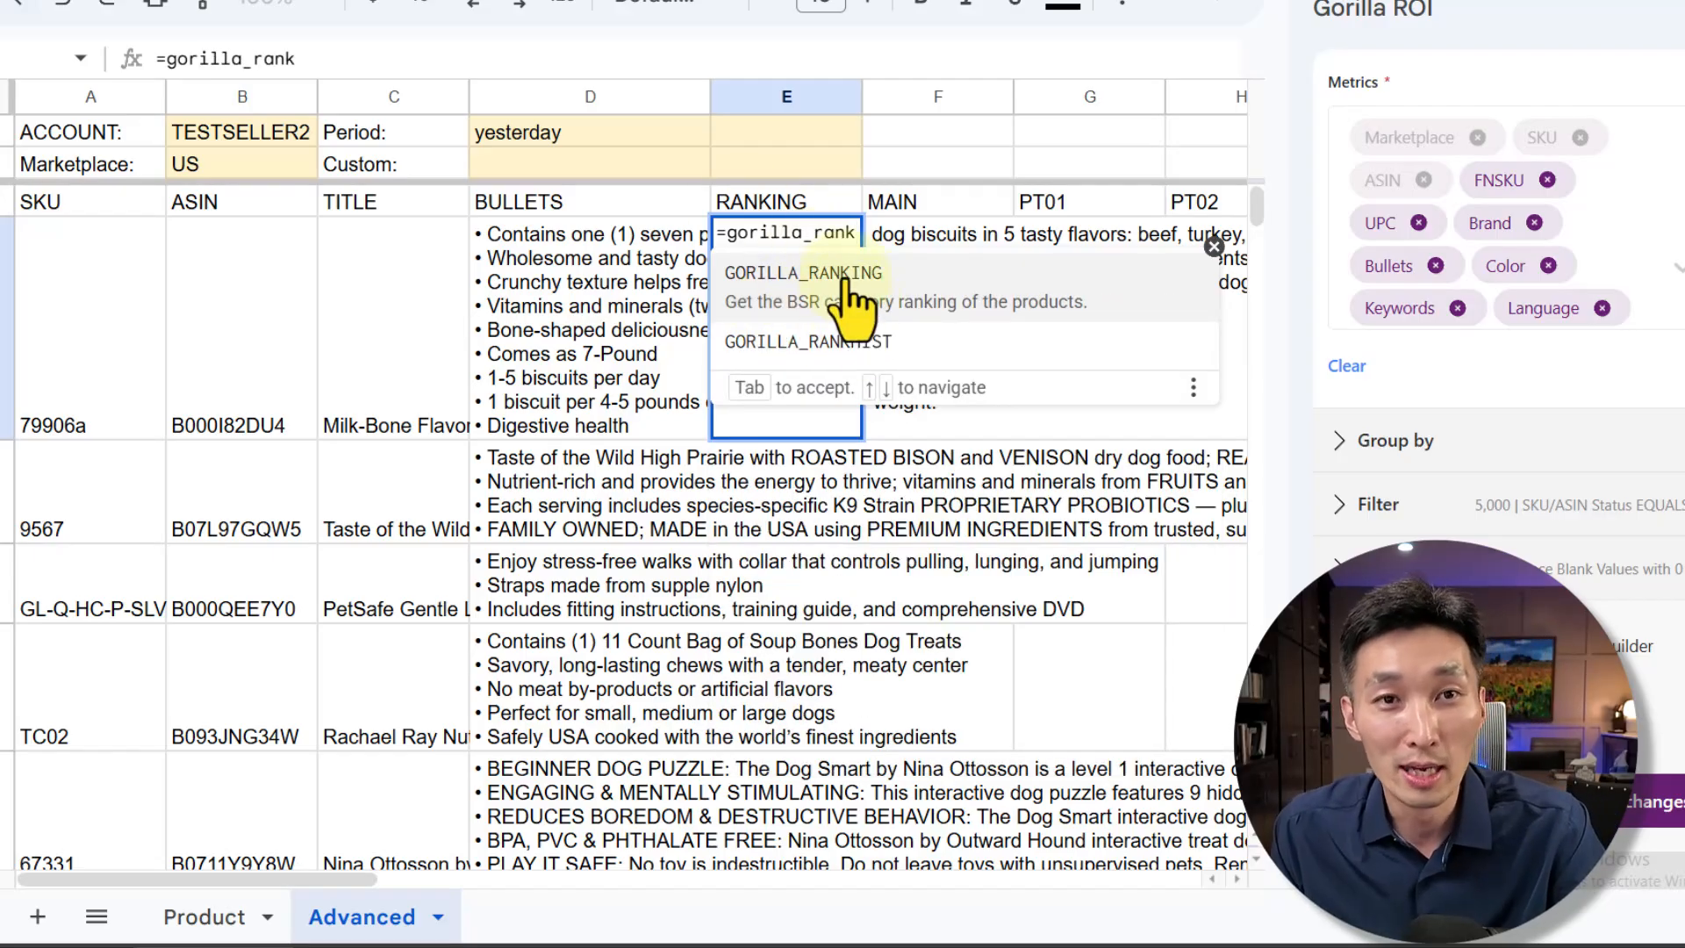
{"action": "left_click", "coordinate": [829, 285]}
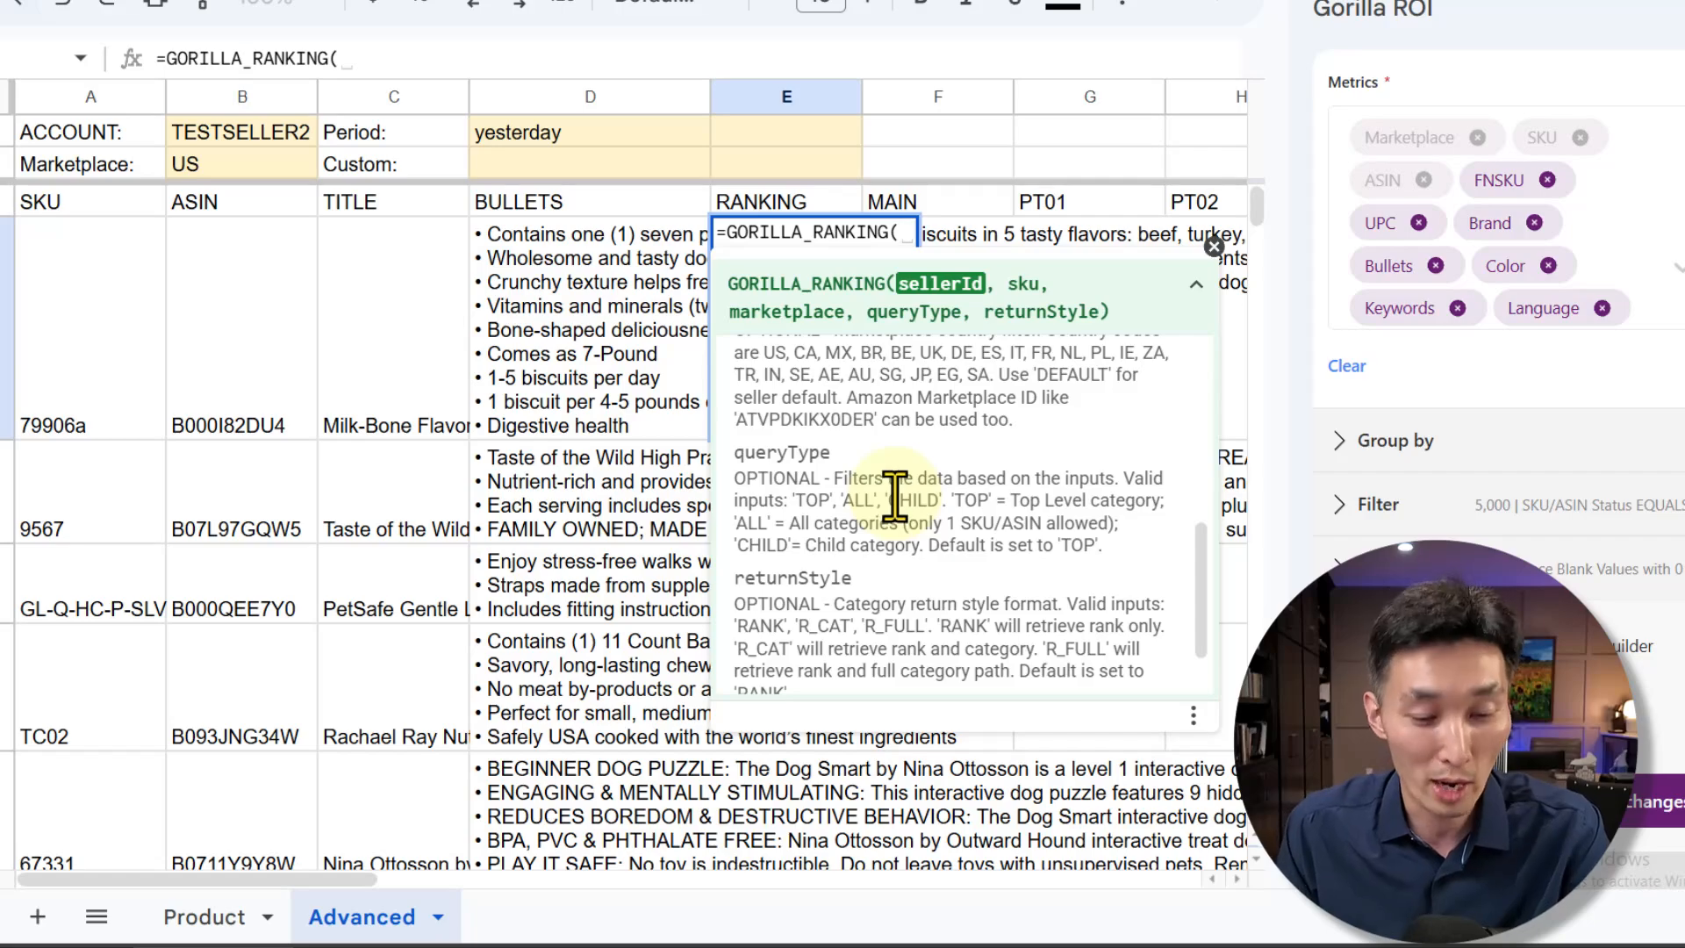
Step: Give the RANKING formula B1 as the seller and A4:A17 as the SKU range
{"action": "left_click", "coordinate": [242, 133]}
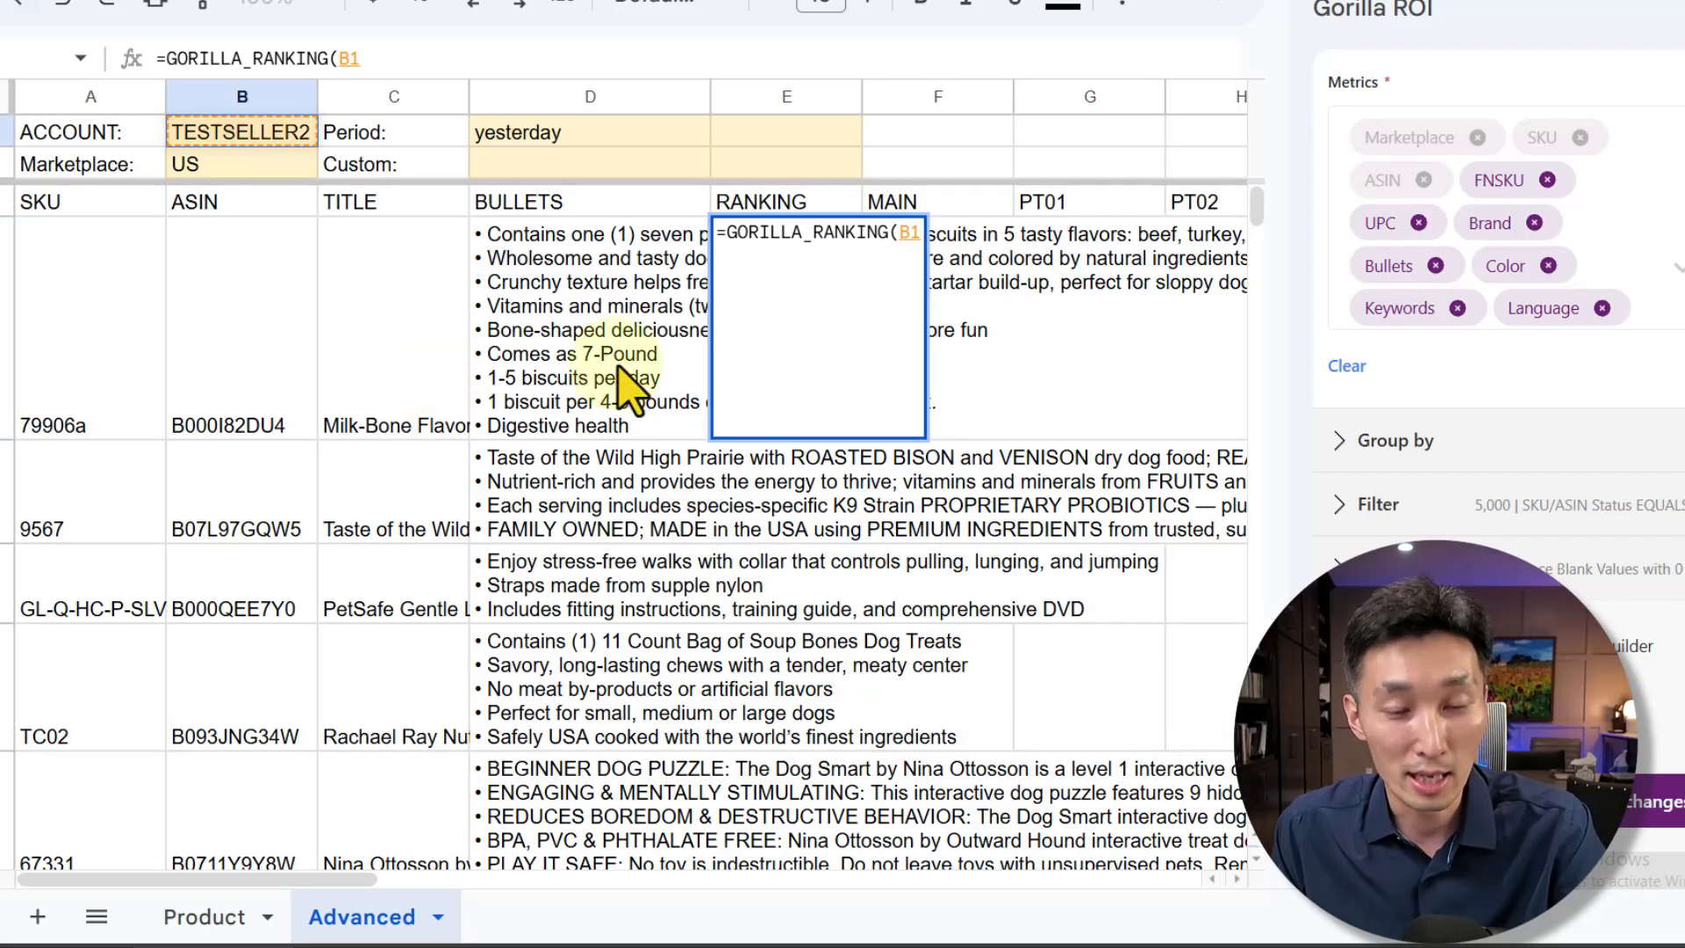
{"action": "type", "text": ","}
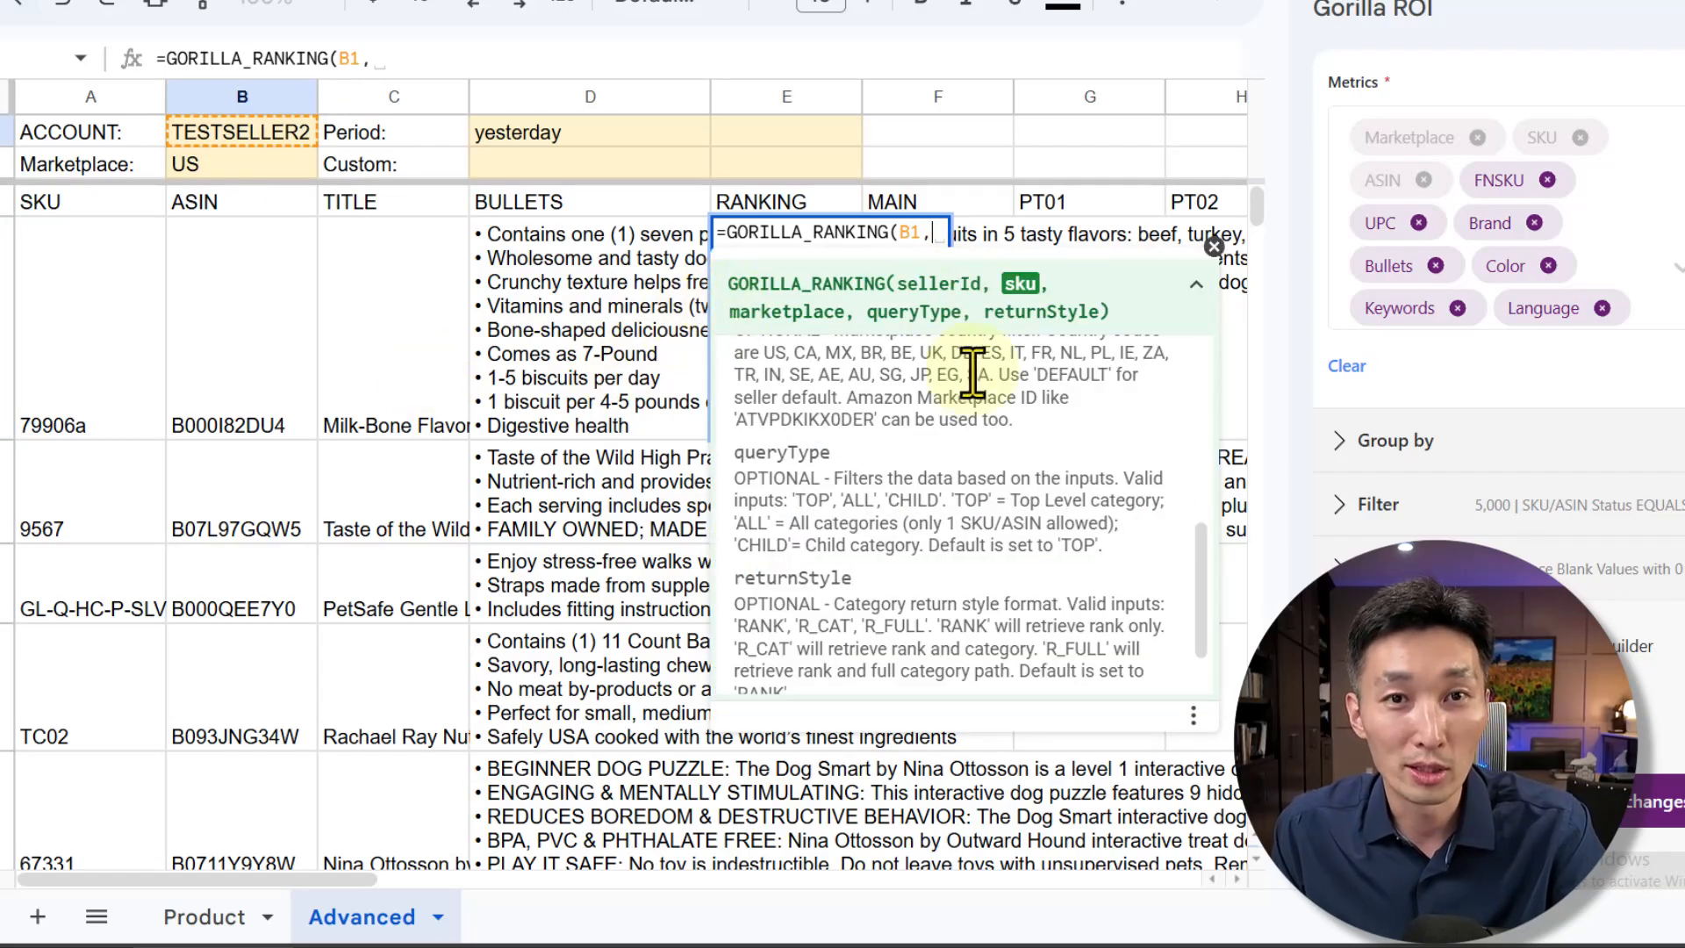
{"action": "left_click_drag", "start_coordinate": [113, 359], "coordinate": [71, 395]}
{"action": "scroll", "coordinate": [101, 536], "scroll_direction": "down", "scroll_amount": 5}
{"action": "scroll", "coordinate": [88, 516], "scroll_direction": "down", "scroll_amount": 8}
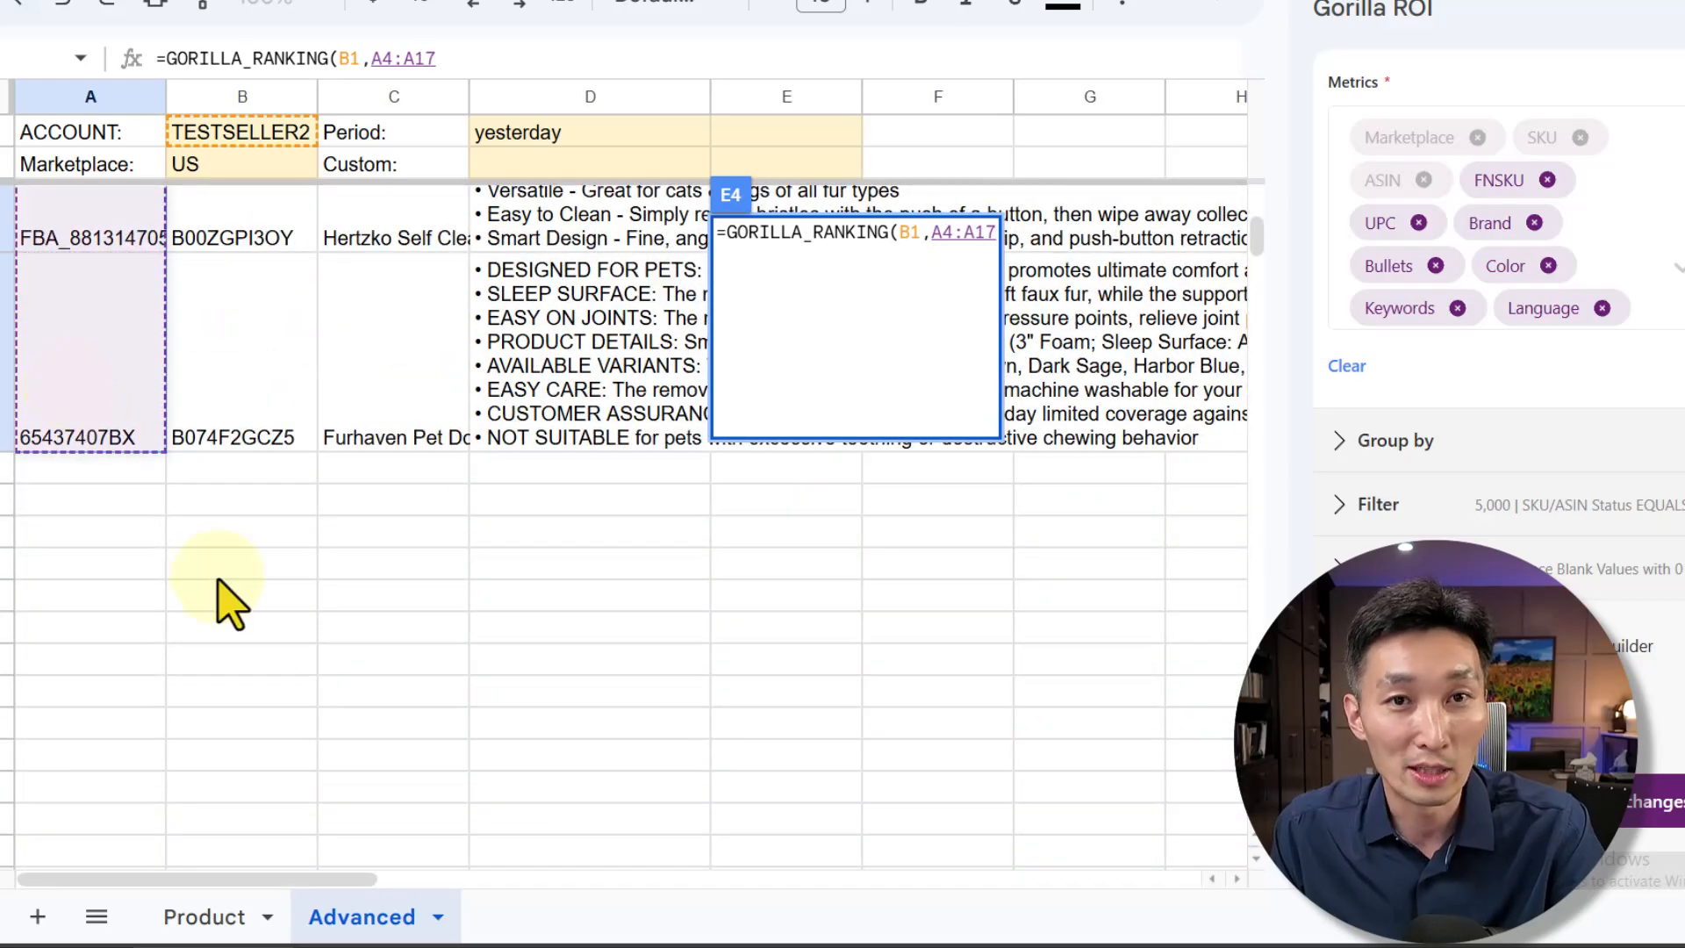
{"action": "type", "text": ", "}
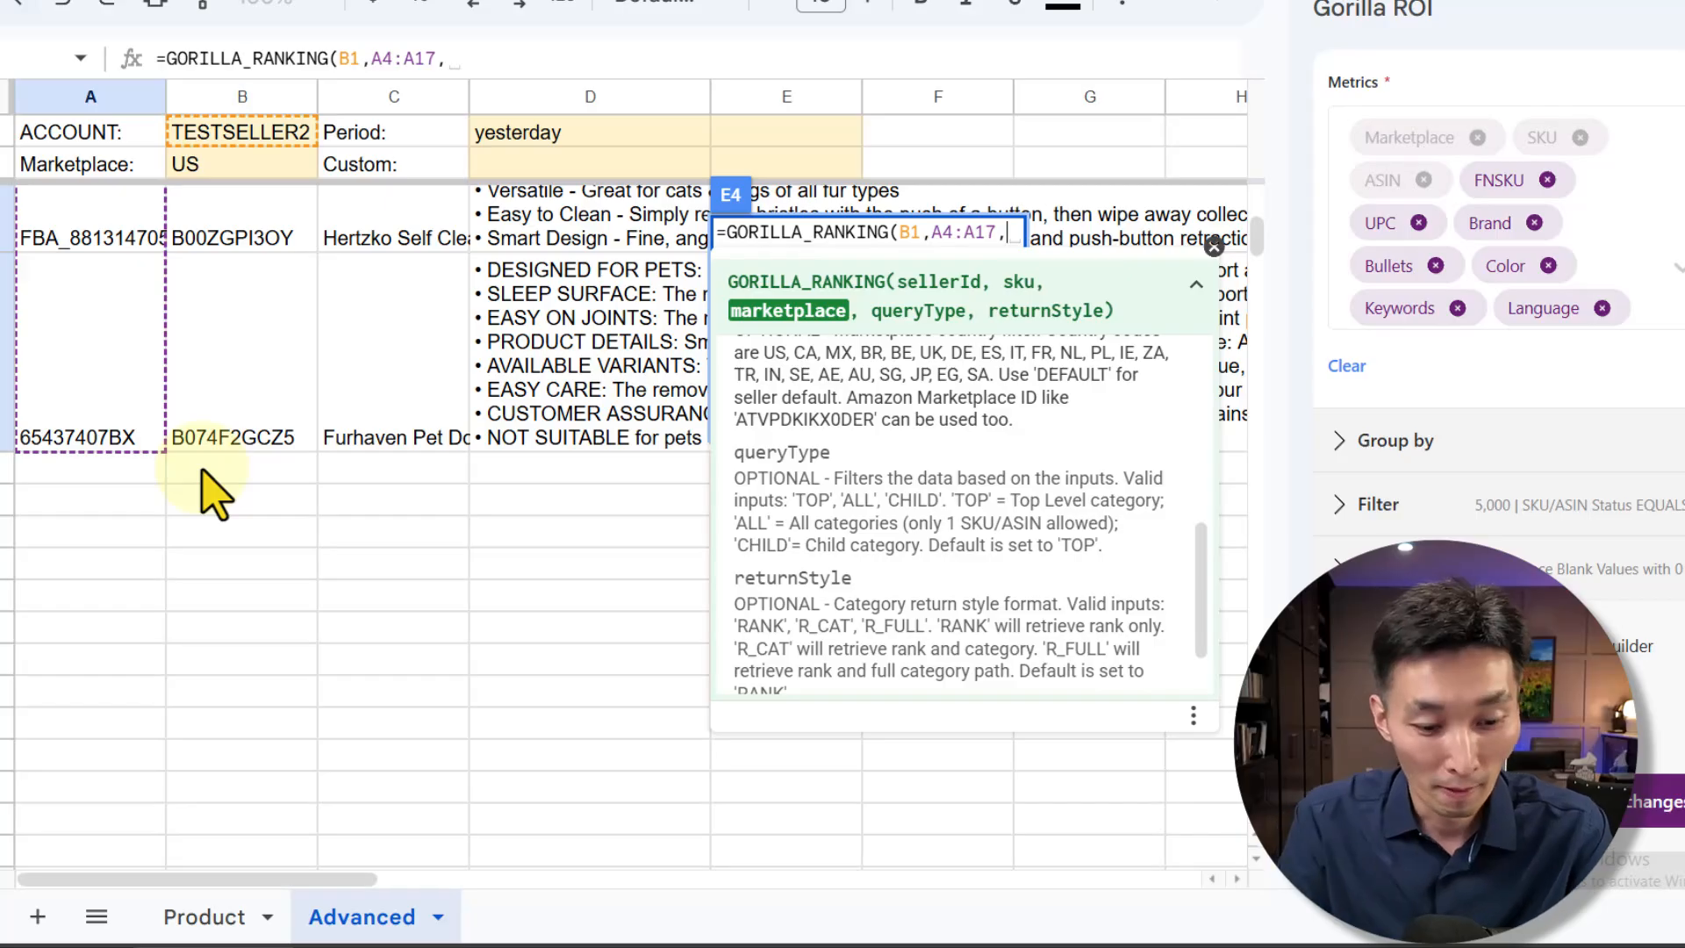
Step: Set the ranking formula's marketplace to "US", enter it, and check the RANKING column against the SKUs
{"action": "type", "text": "\"US\""}
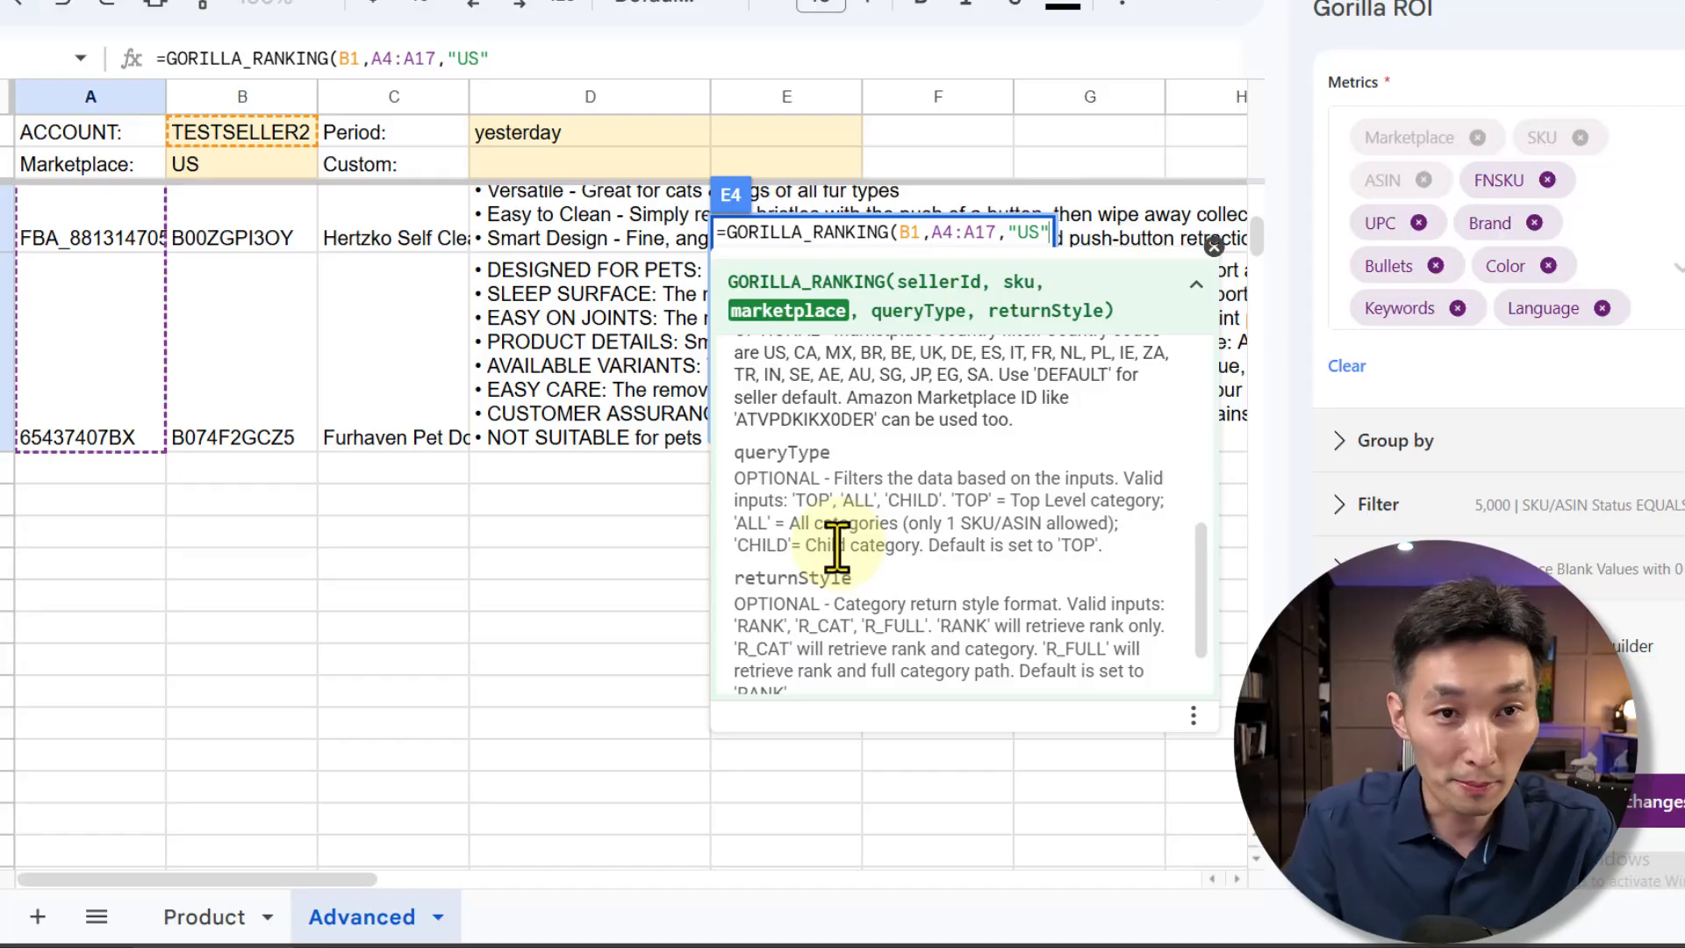
{"action": "type", "text": ")"}
{"action": "key", "text": "Return"}
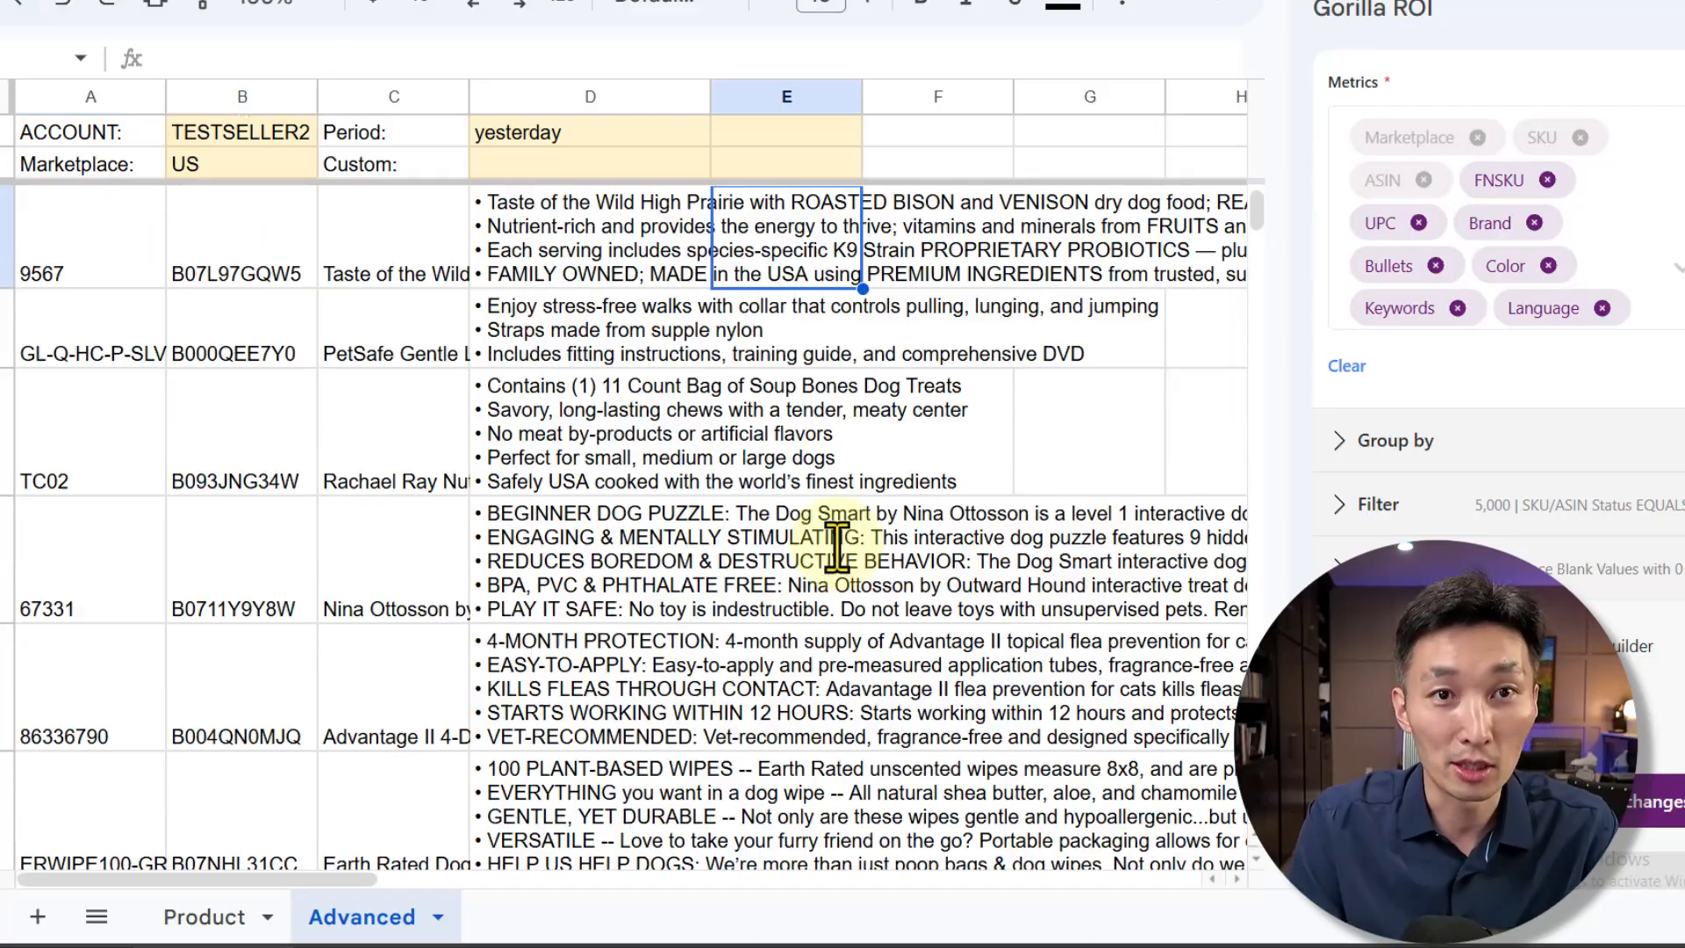
{"action": "scroll", "coordinate": [790, 488], "scroll_direction": "up", "scroll_amount": 3}
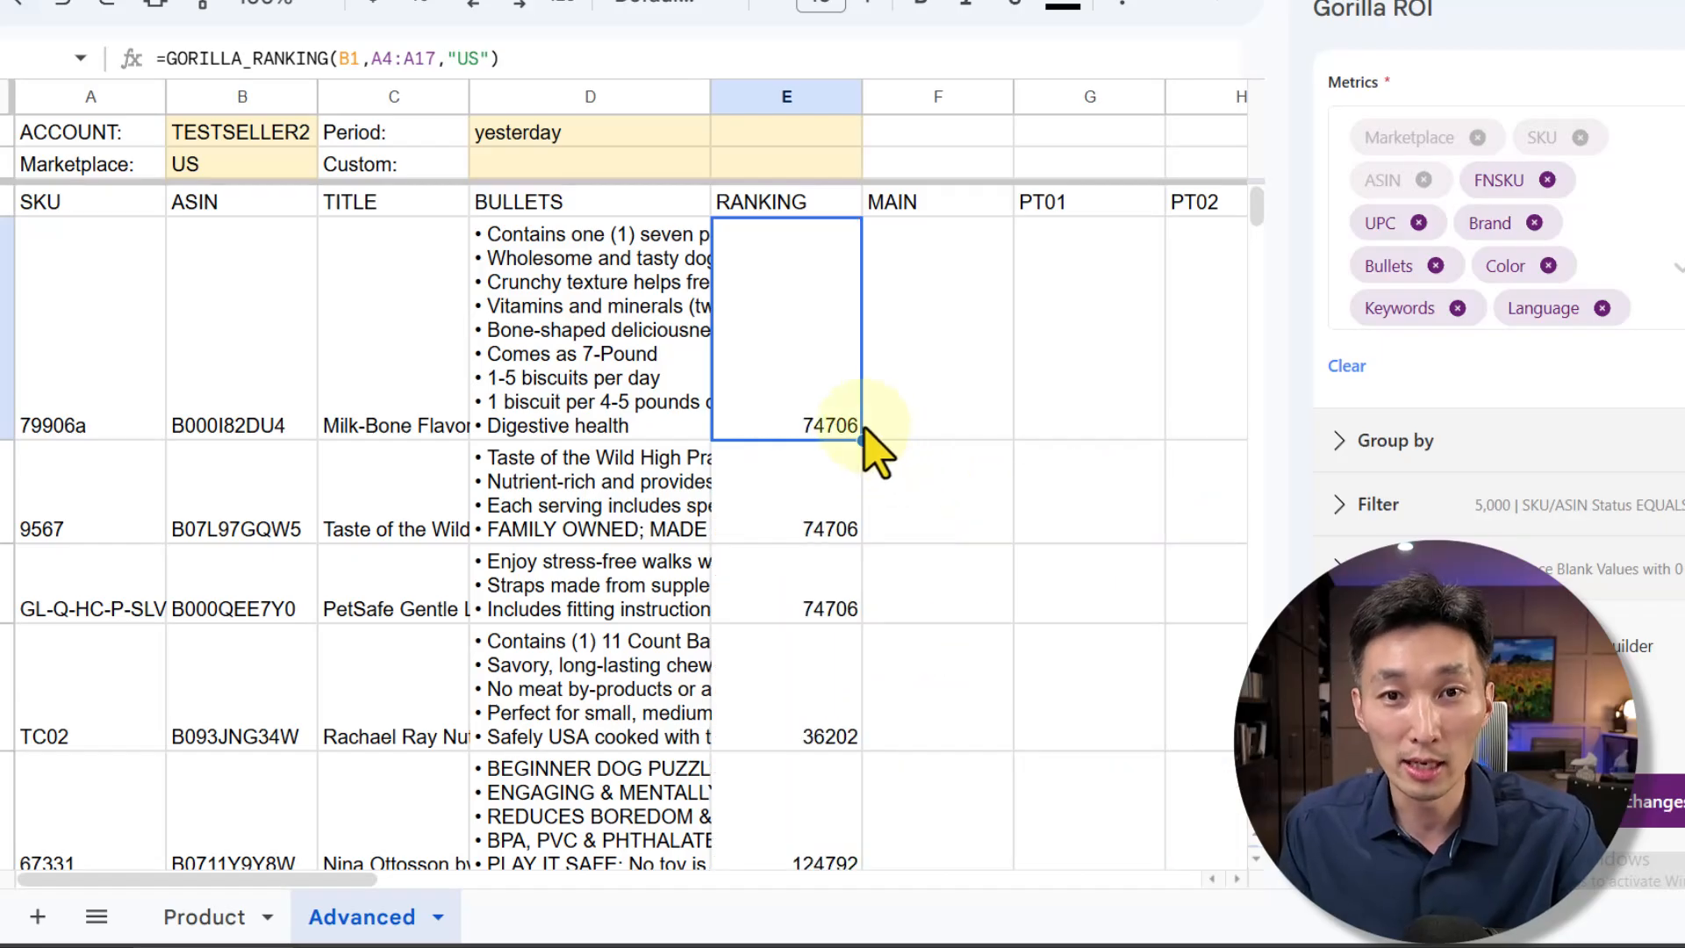
{"action": "left_click", "coordinate": [150, 319]}
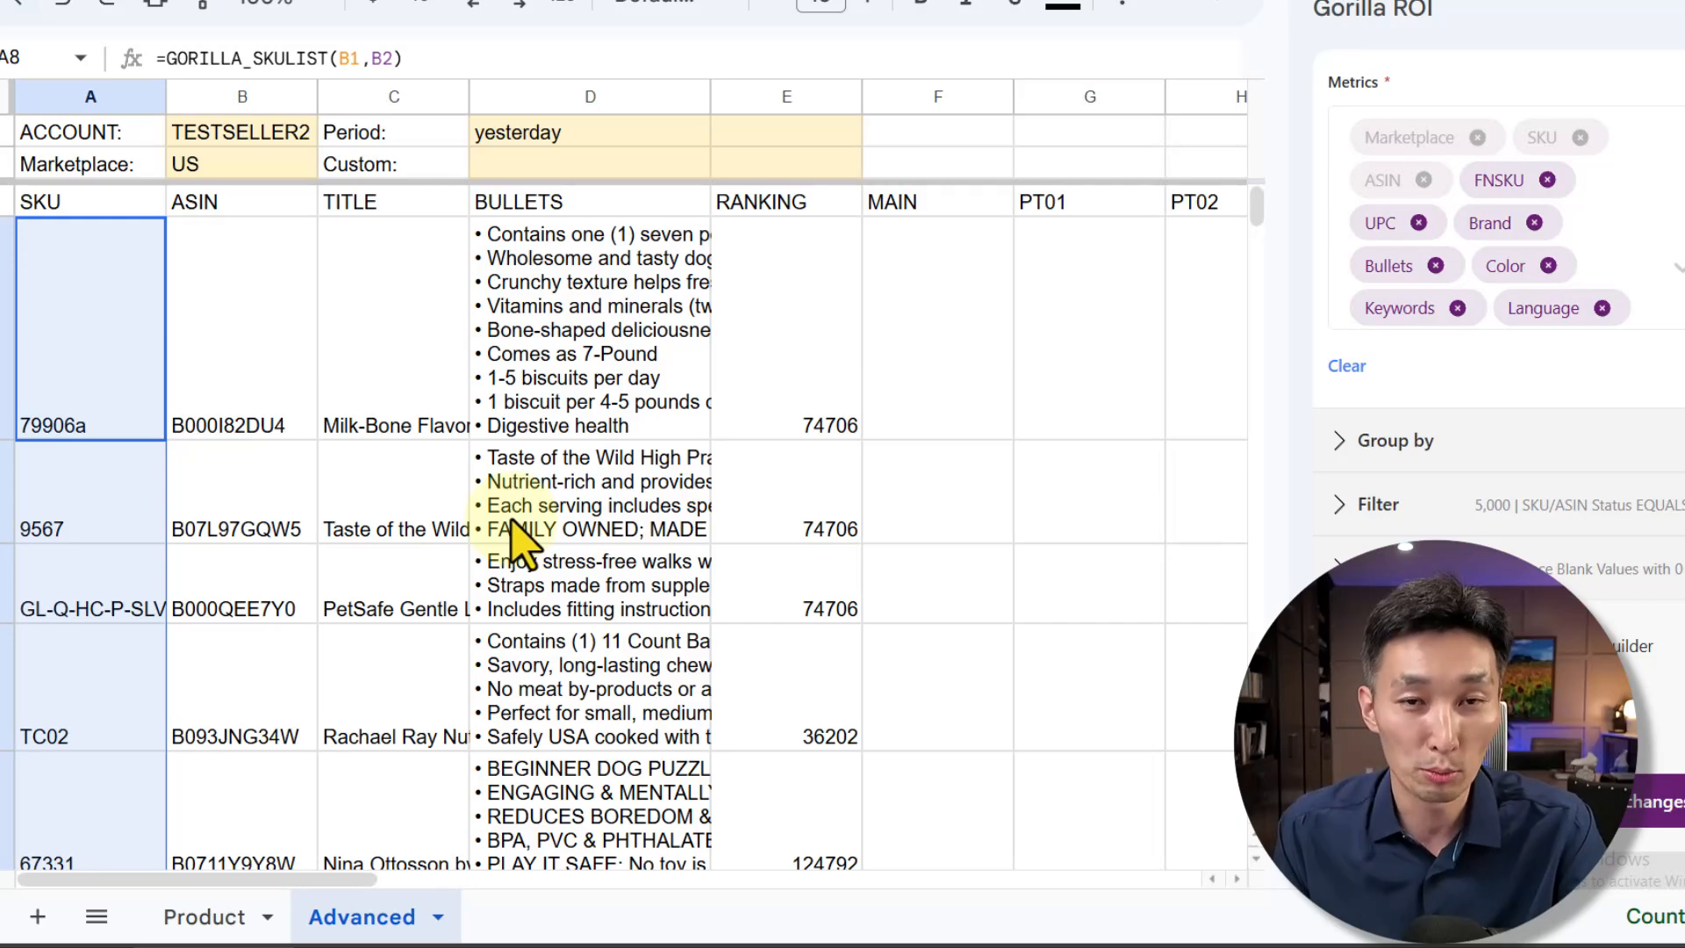
{"action": "left_click", "coordinate": [847, 399]}
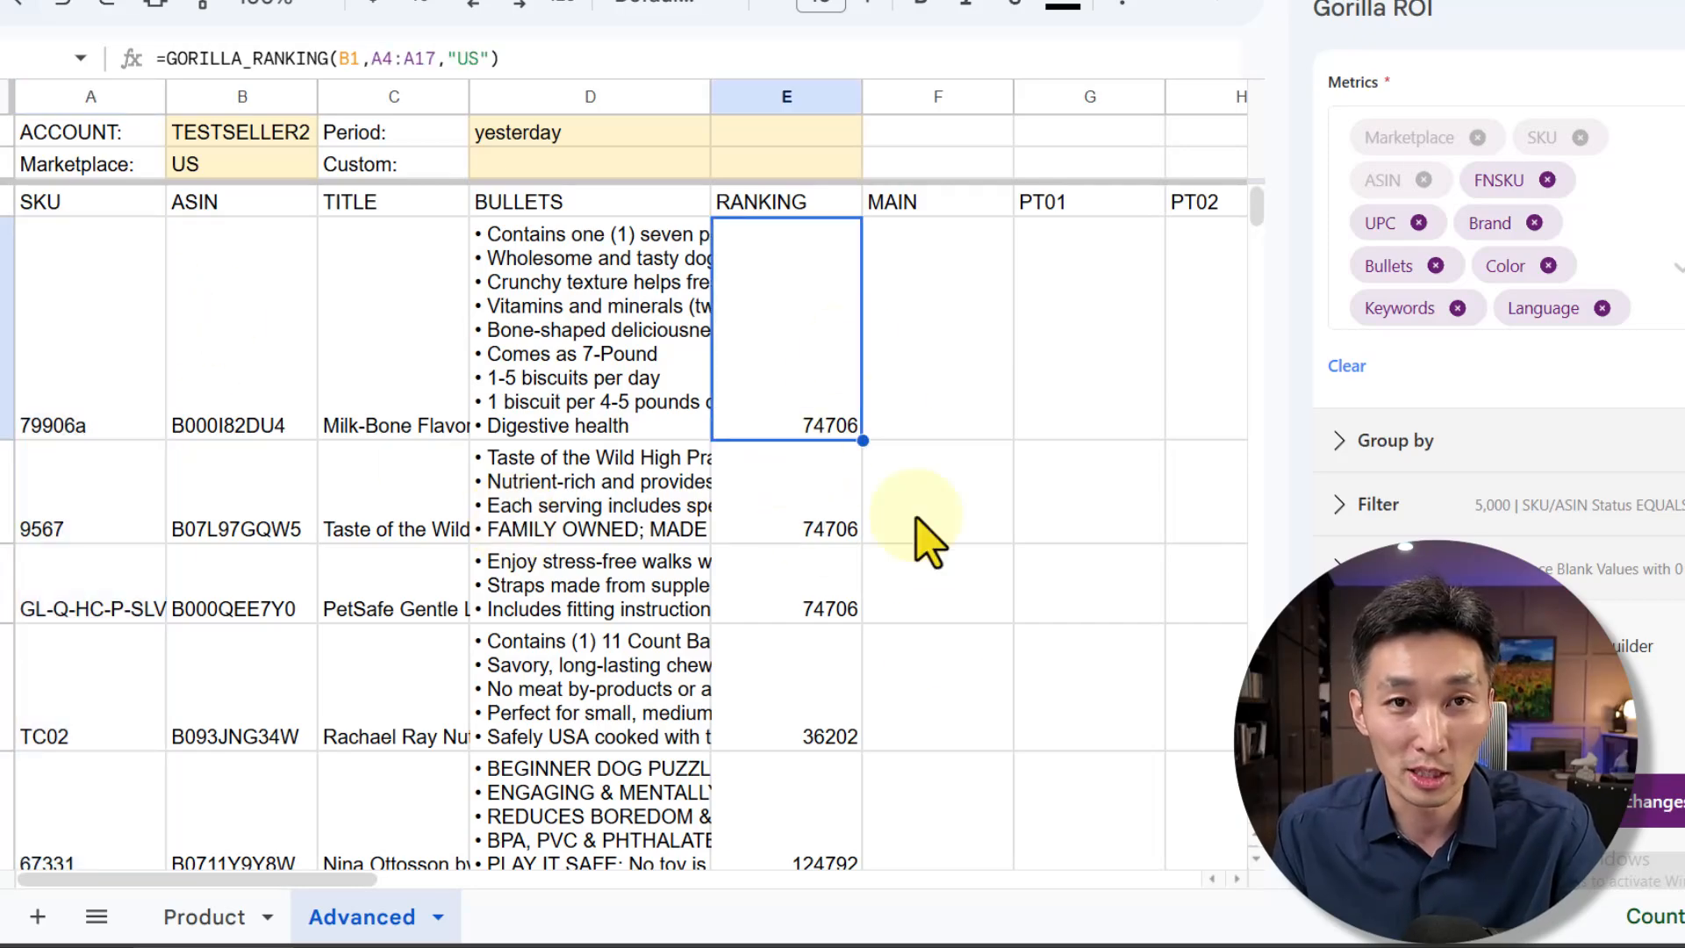
Step: Start a GORILLA_IMAGES formula in cell F4 of the MAIN column with B1 as the seller
{"action": "left_click", "coordinate": [432, 424]}
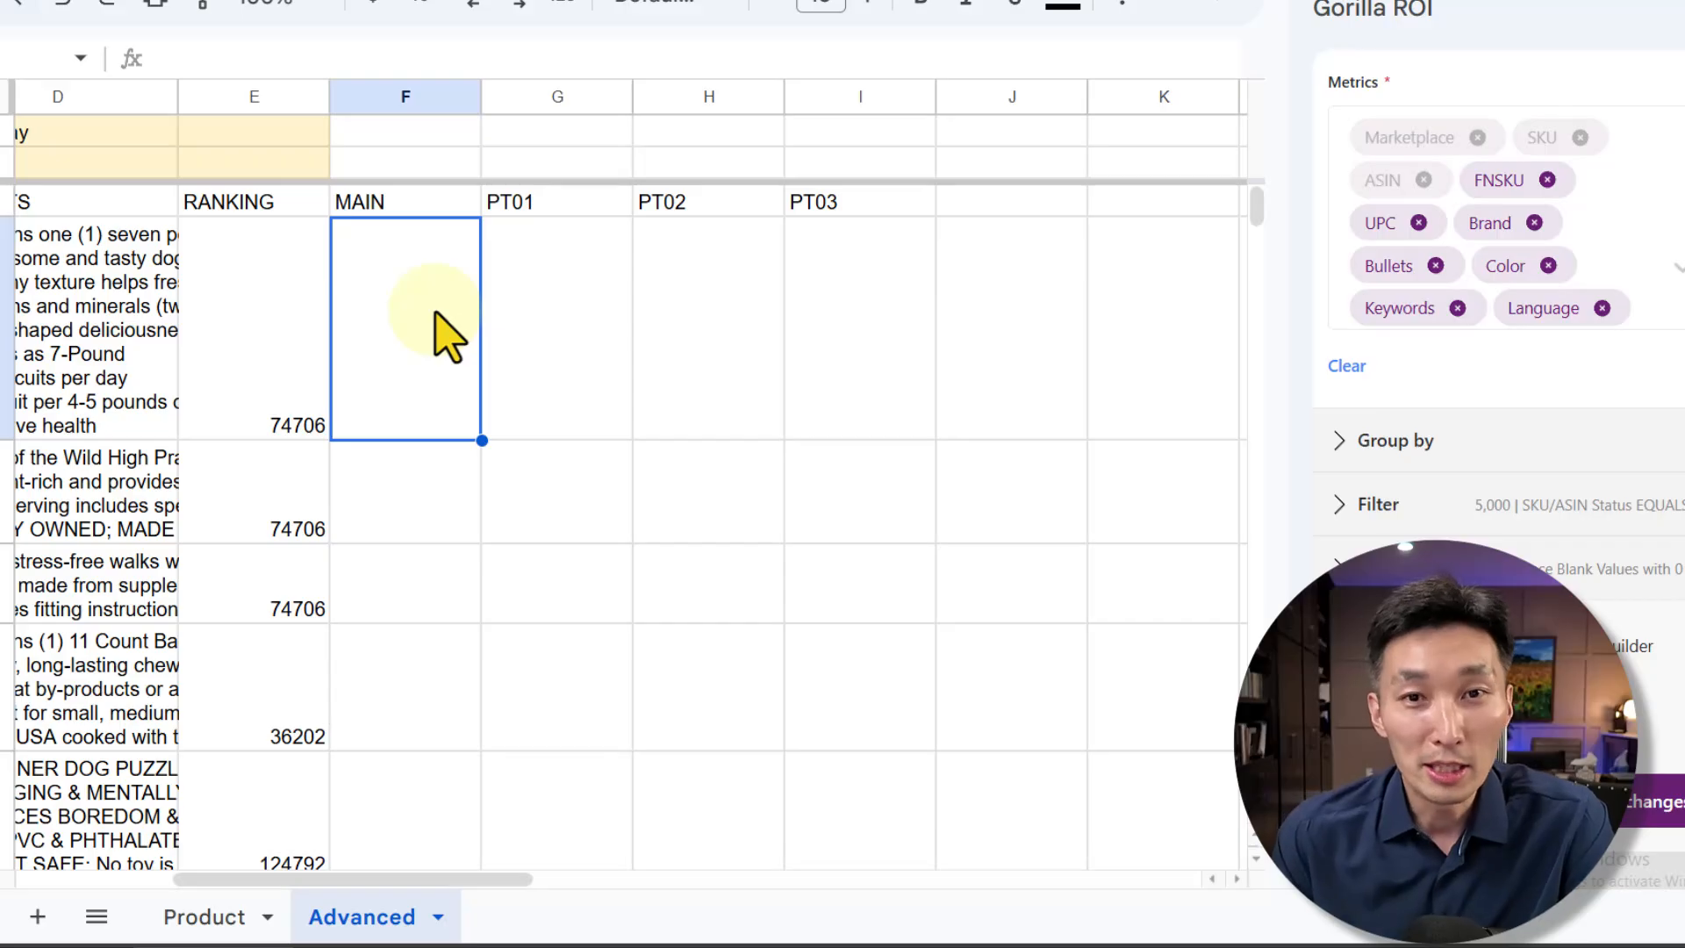
{"action": "type", "text": "=gorill"}
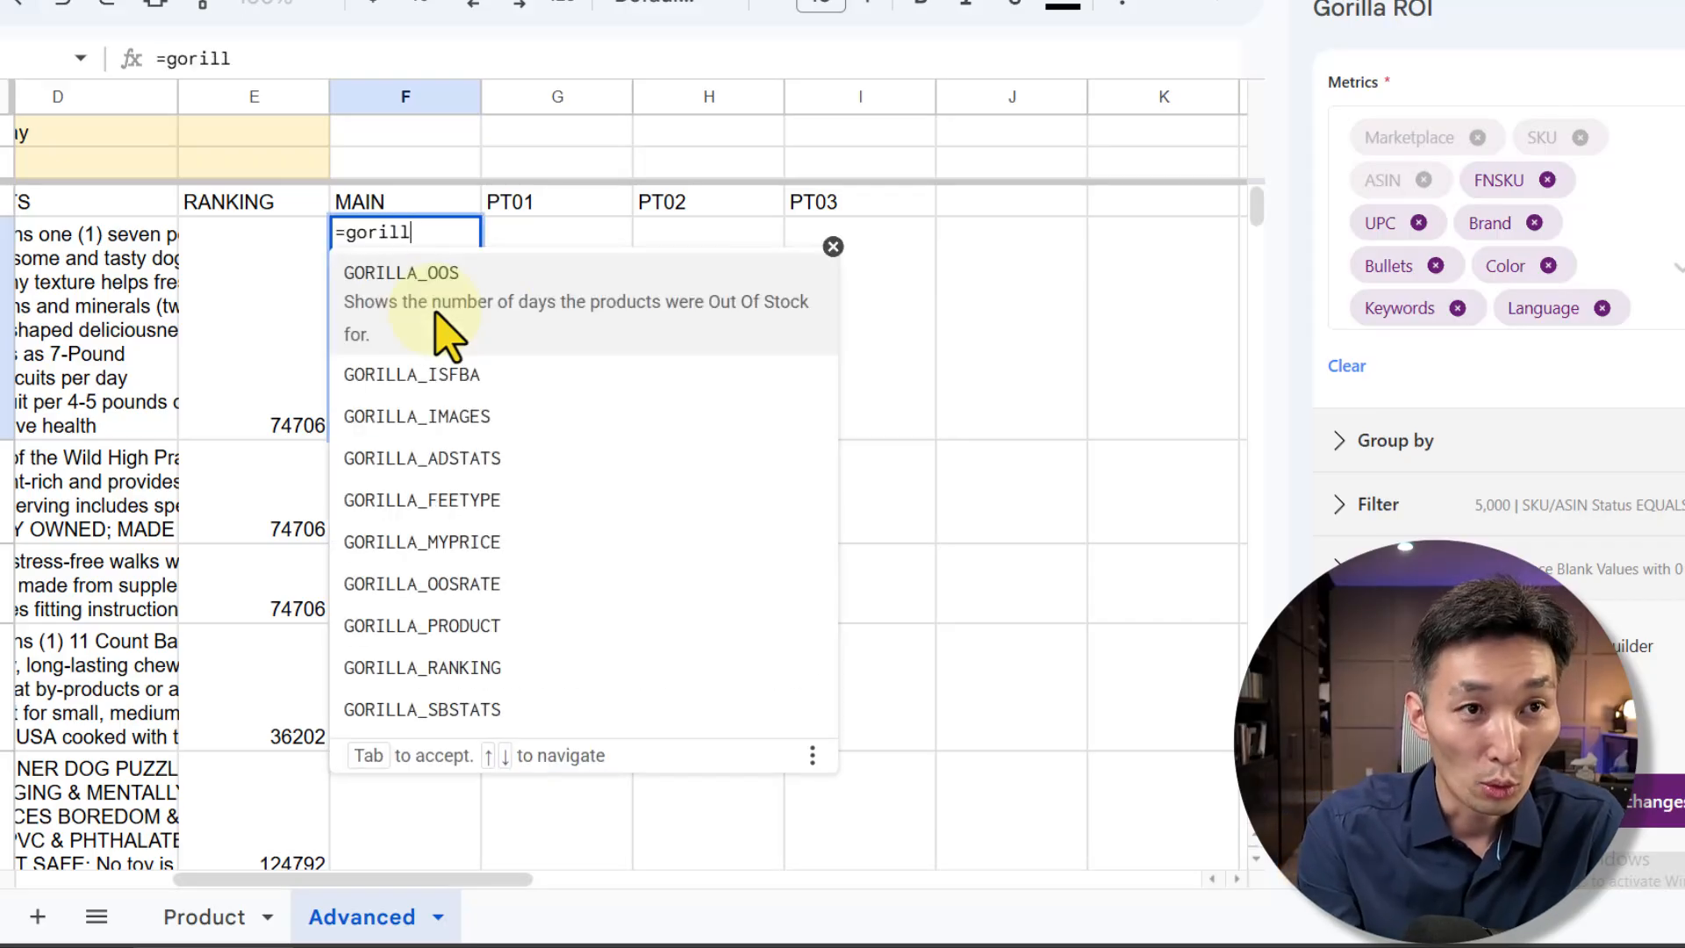
{"action": "type", "text": "a_image"}
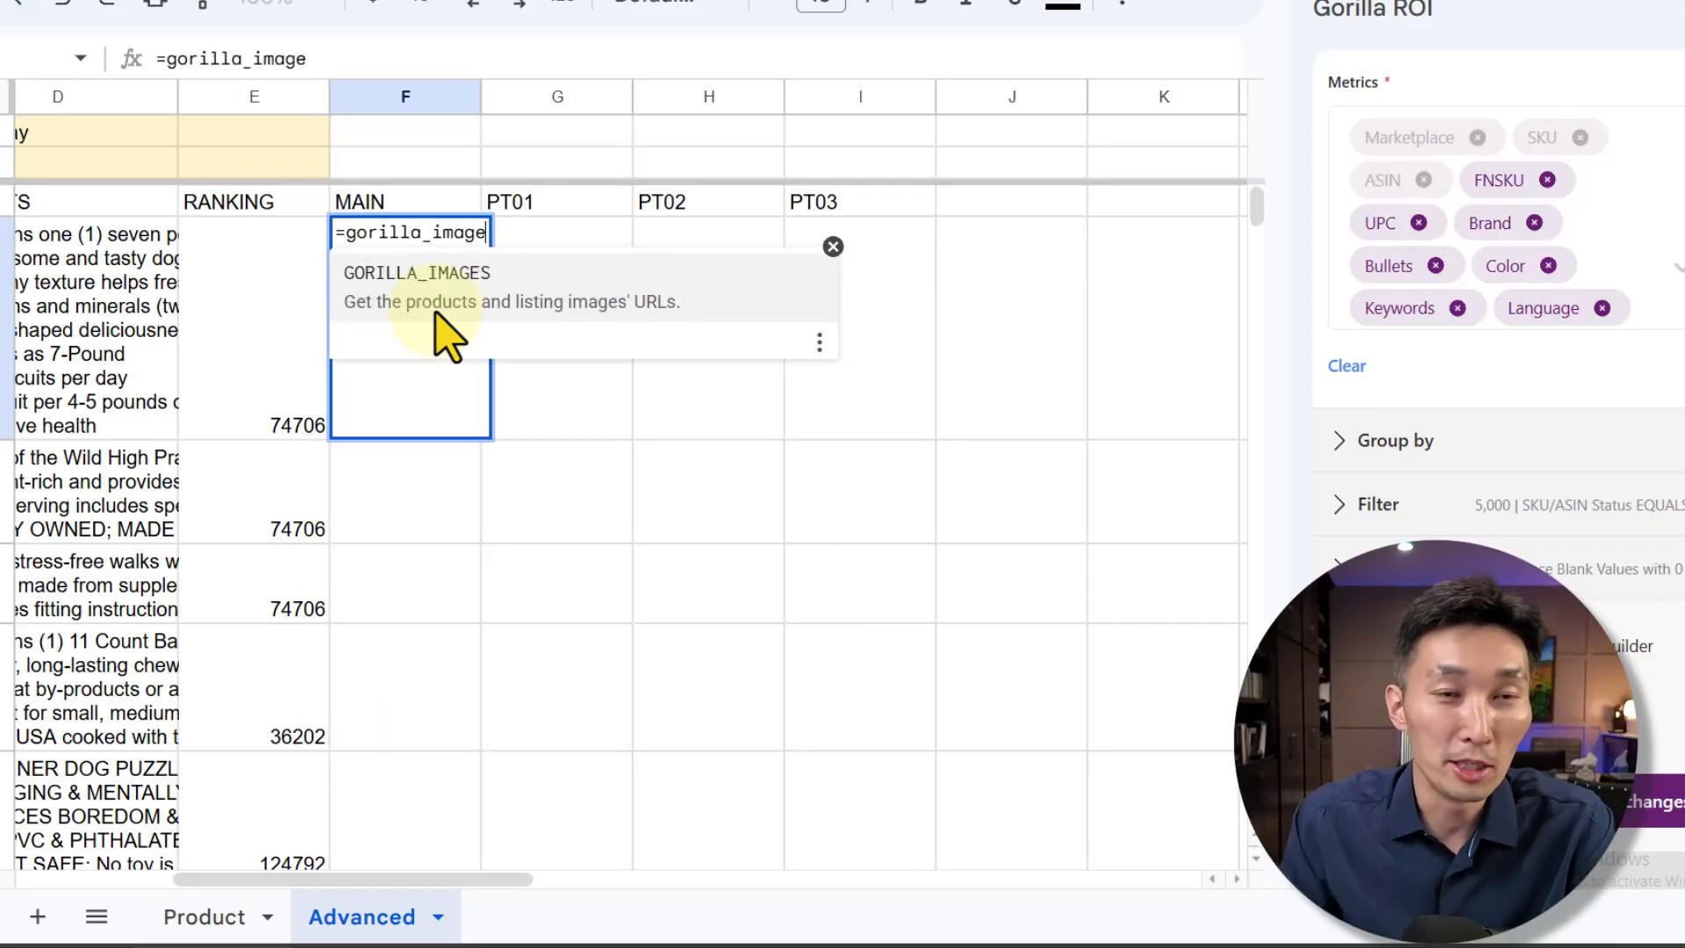
{"action": "left_click", "coordinate": [444, 331]}
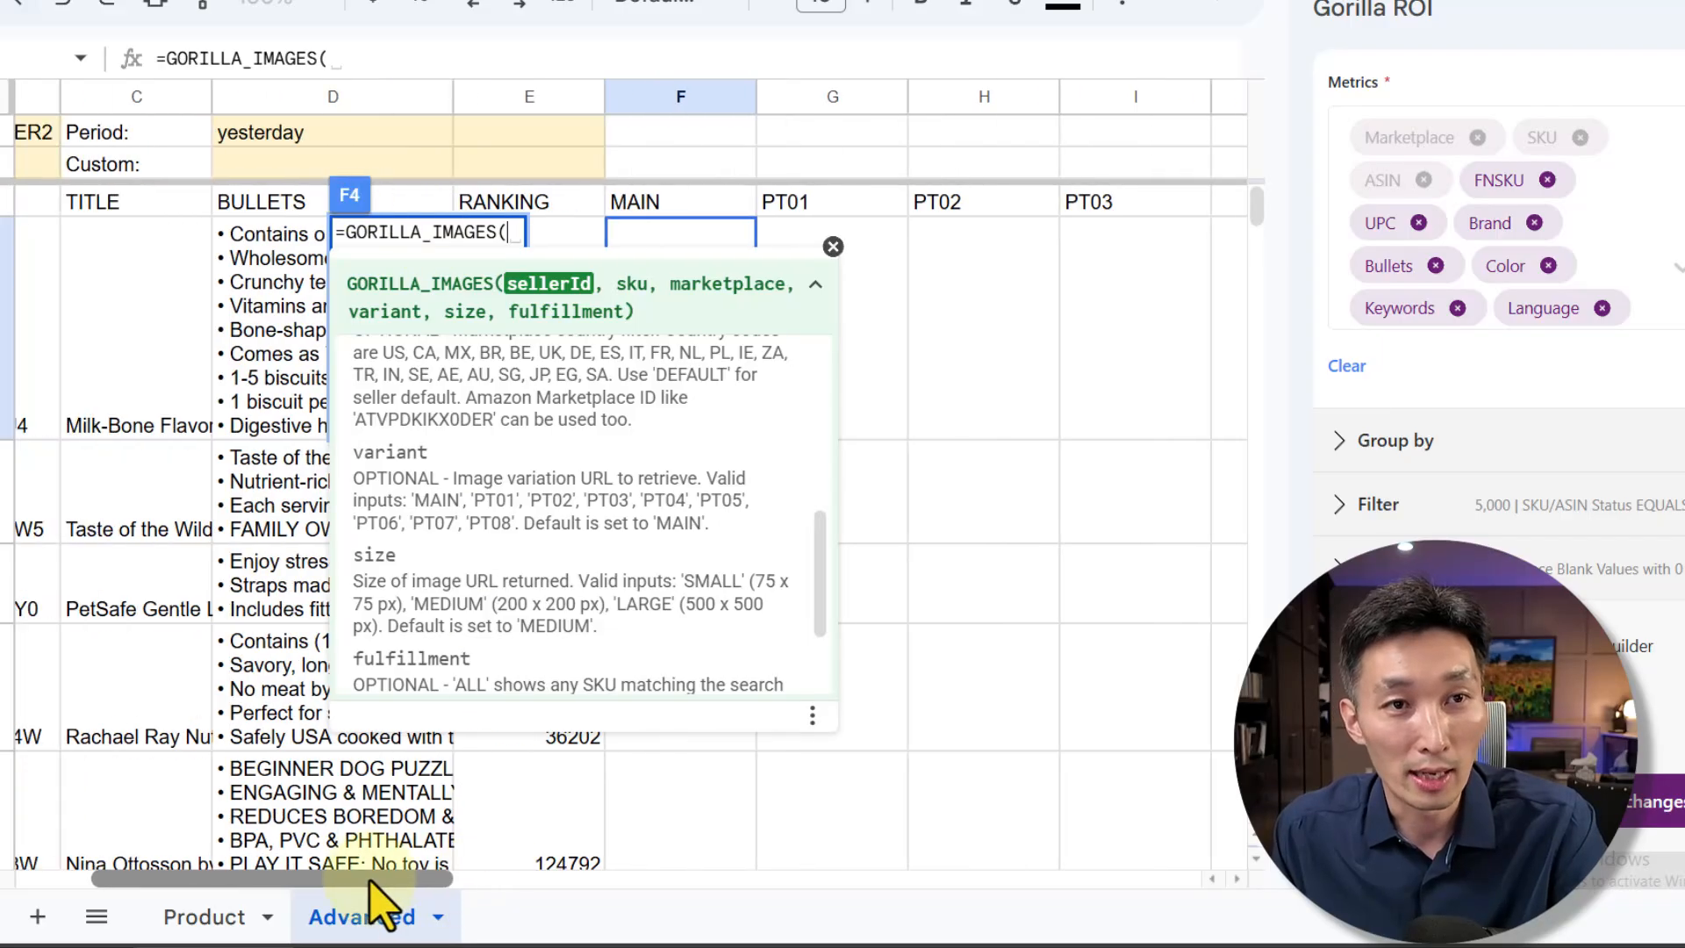
{"action": "left_click_drag", "start_coordinate": [448, 877], "coordinate": [269, 876]}
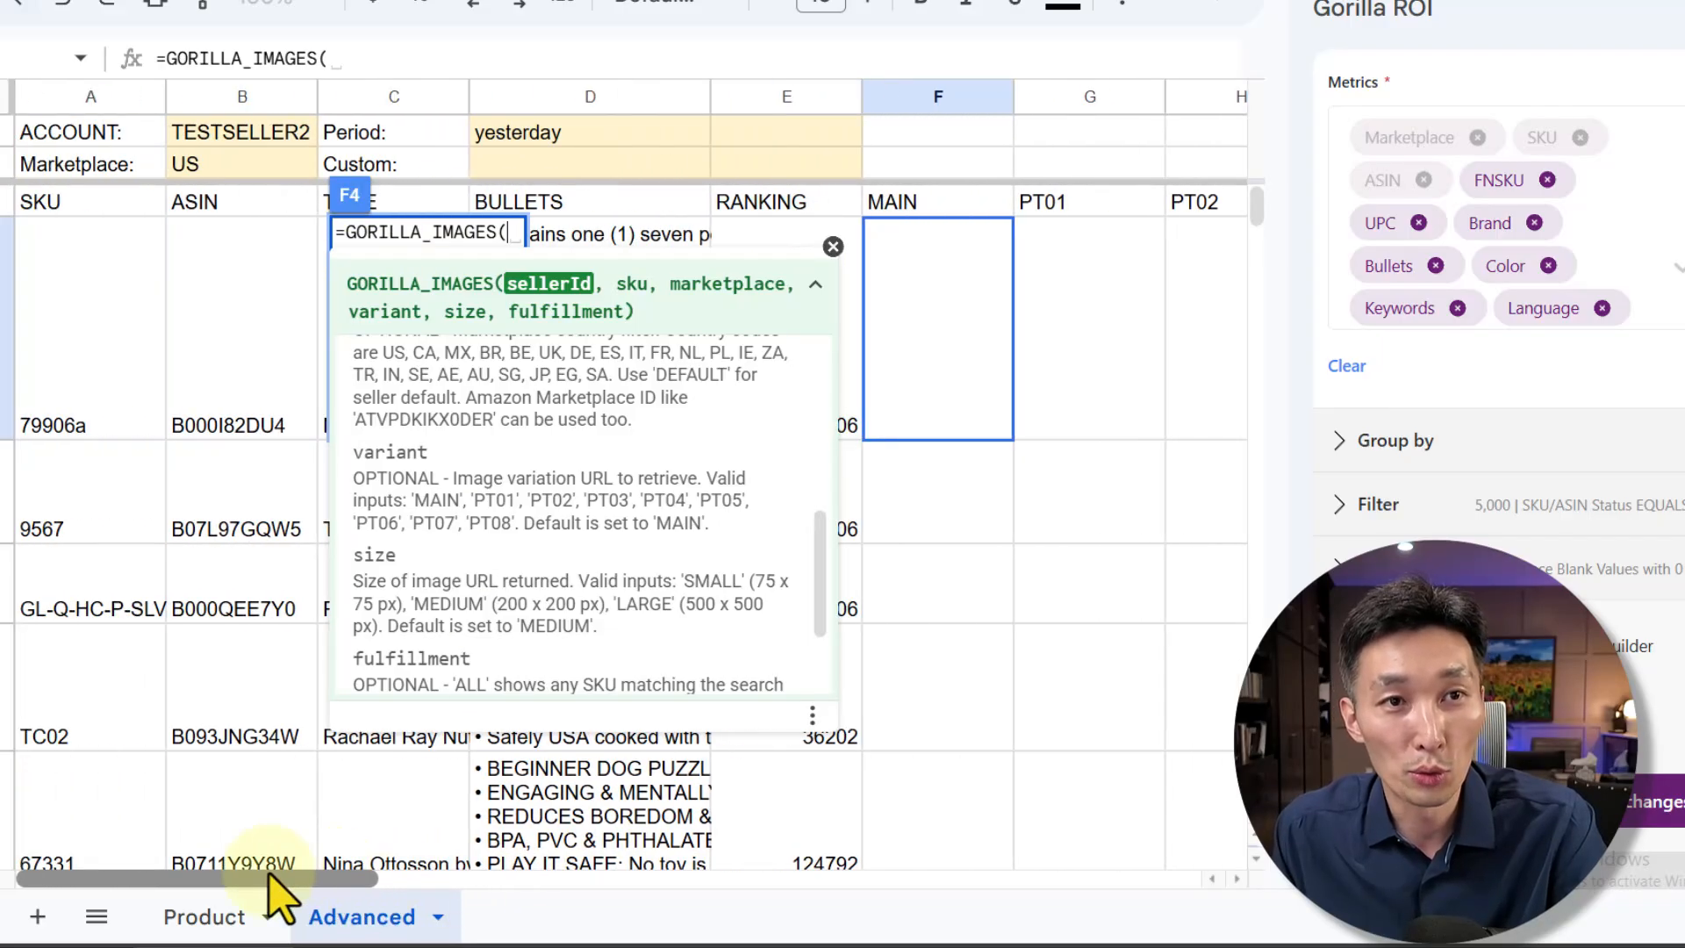
{"action": "left_click", "coordinate": [272, 138]}
{"action": "type", "text": ","}
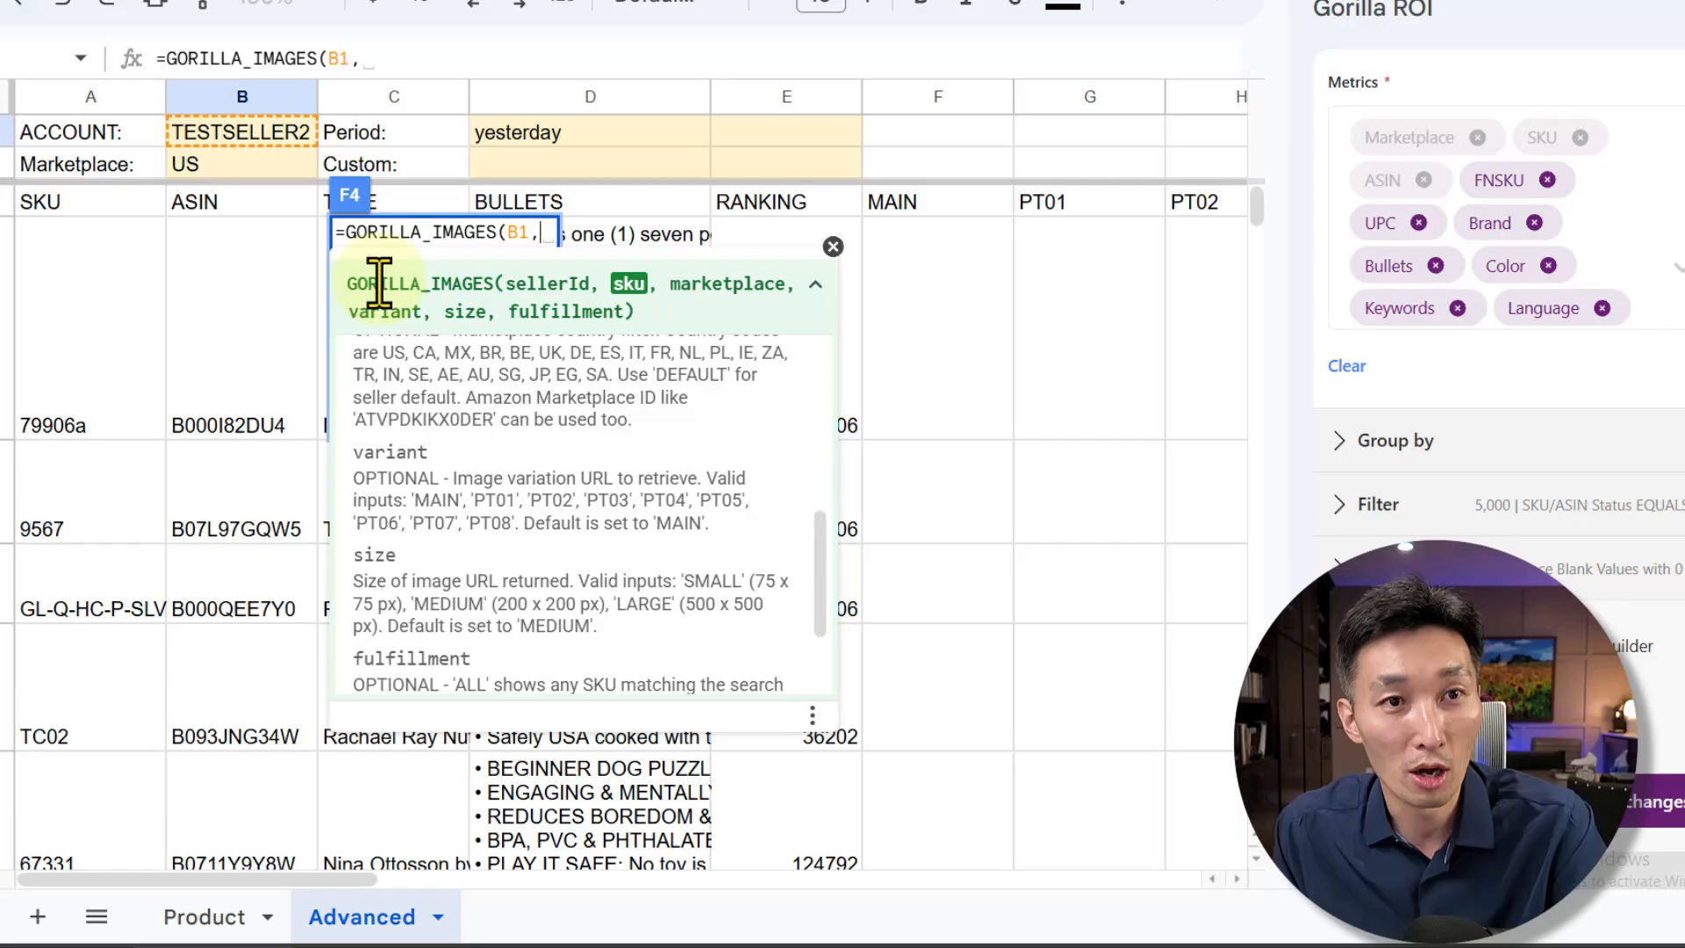
{"action": "left_click", "coordinate": [263, 167]}
{"action": "type", "text": ","}
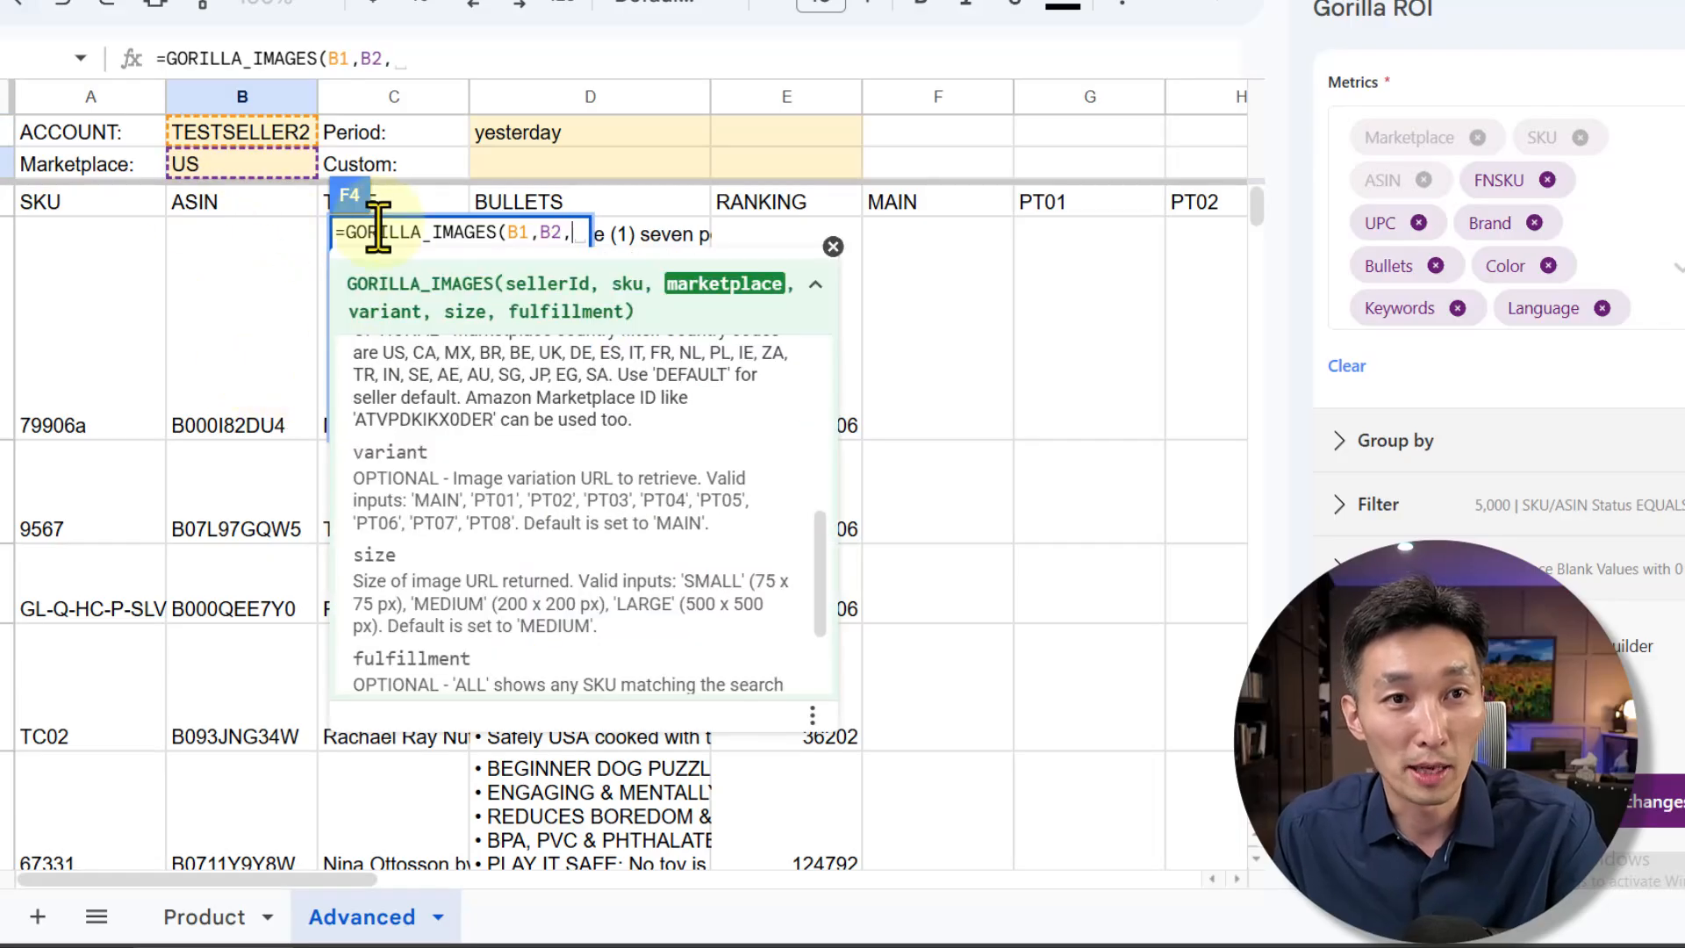
{"action": "key", "text": "BackSpace"}
{"action": "key", "text": "BackSpace"}
{"action": "key", "text": "BackSpace"}
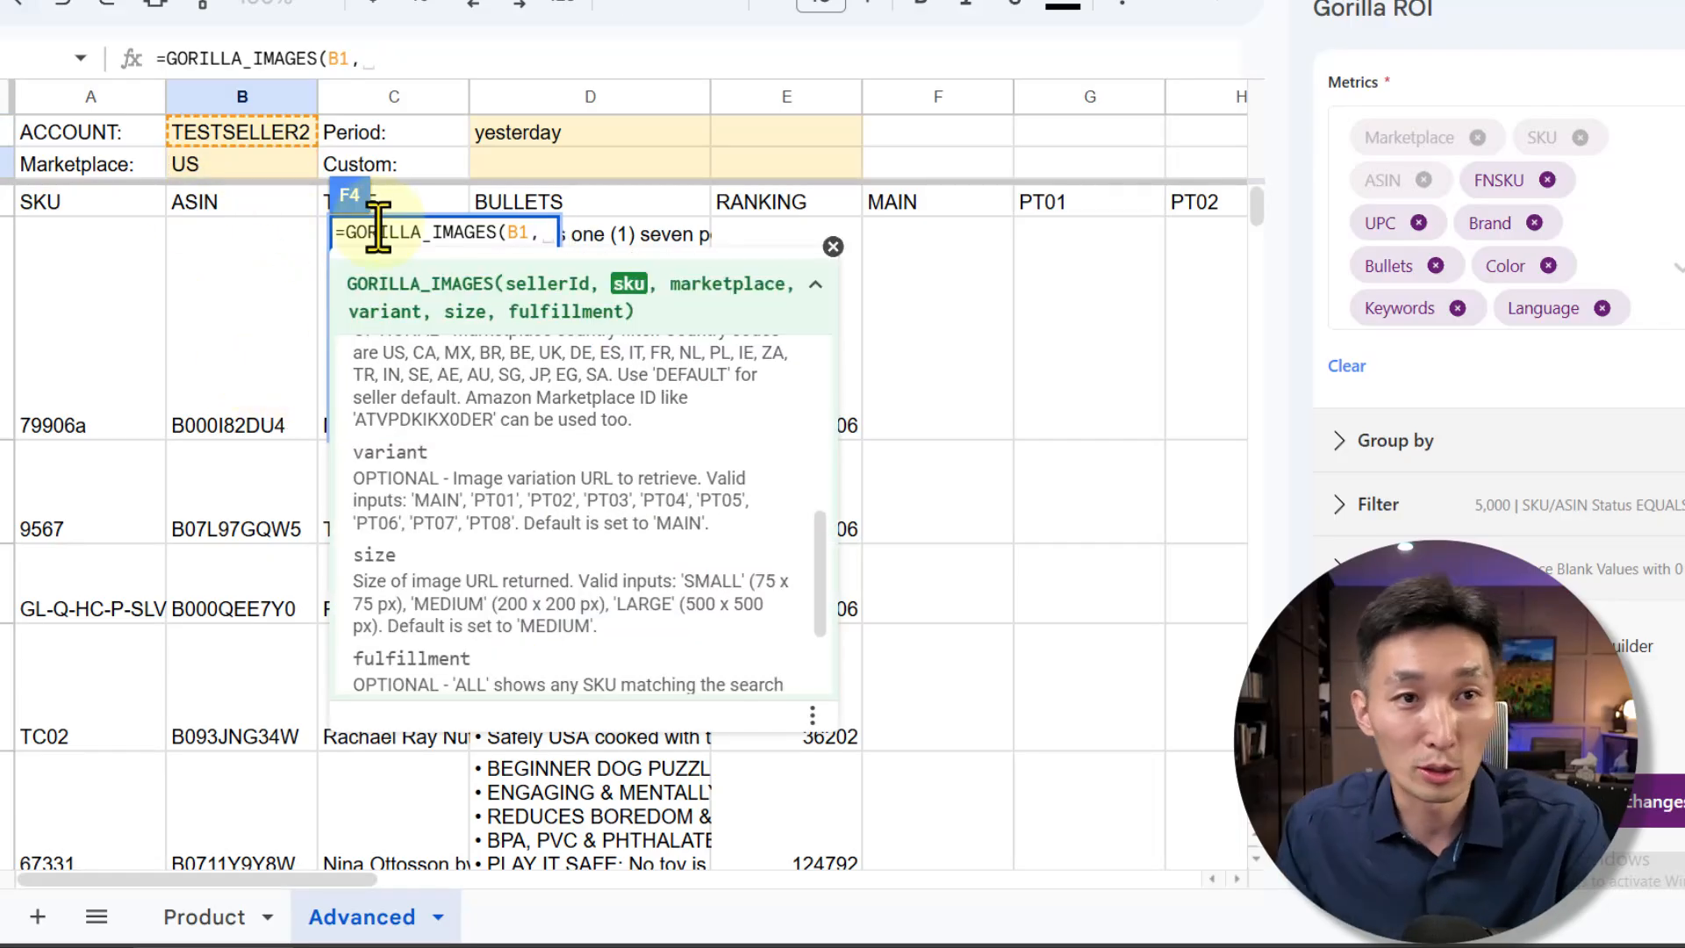
Step: Give the MAIN images formula the ASIN range B4:B17 and B2 as the marketplace
{"action": "left_click_drag", "start_coordinate": [237, 359], "coordinate": [275, 667]}
{"action": "type", "text": ","}
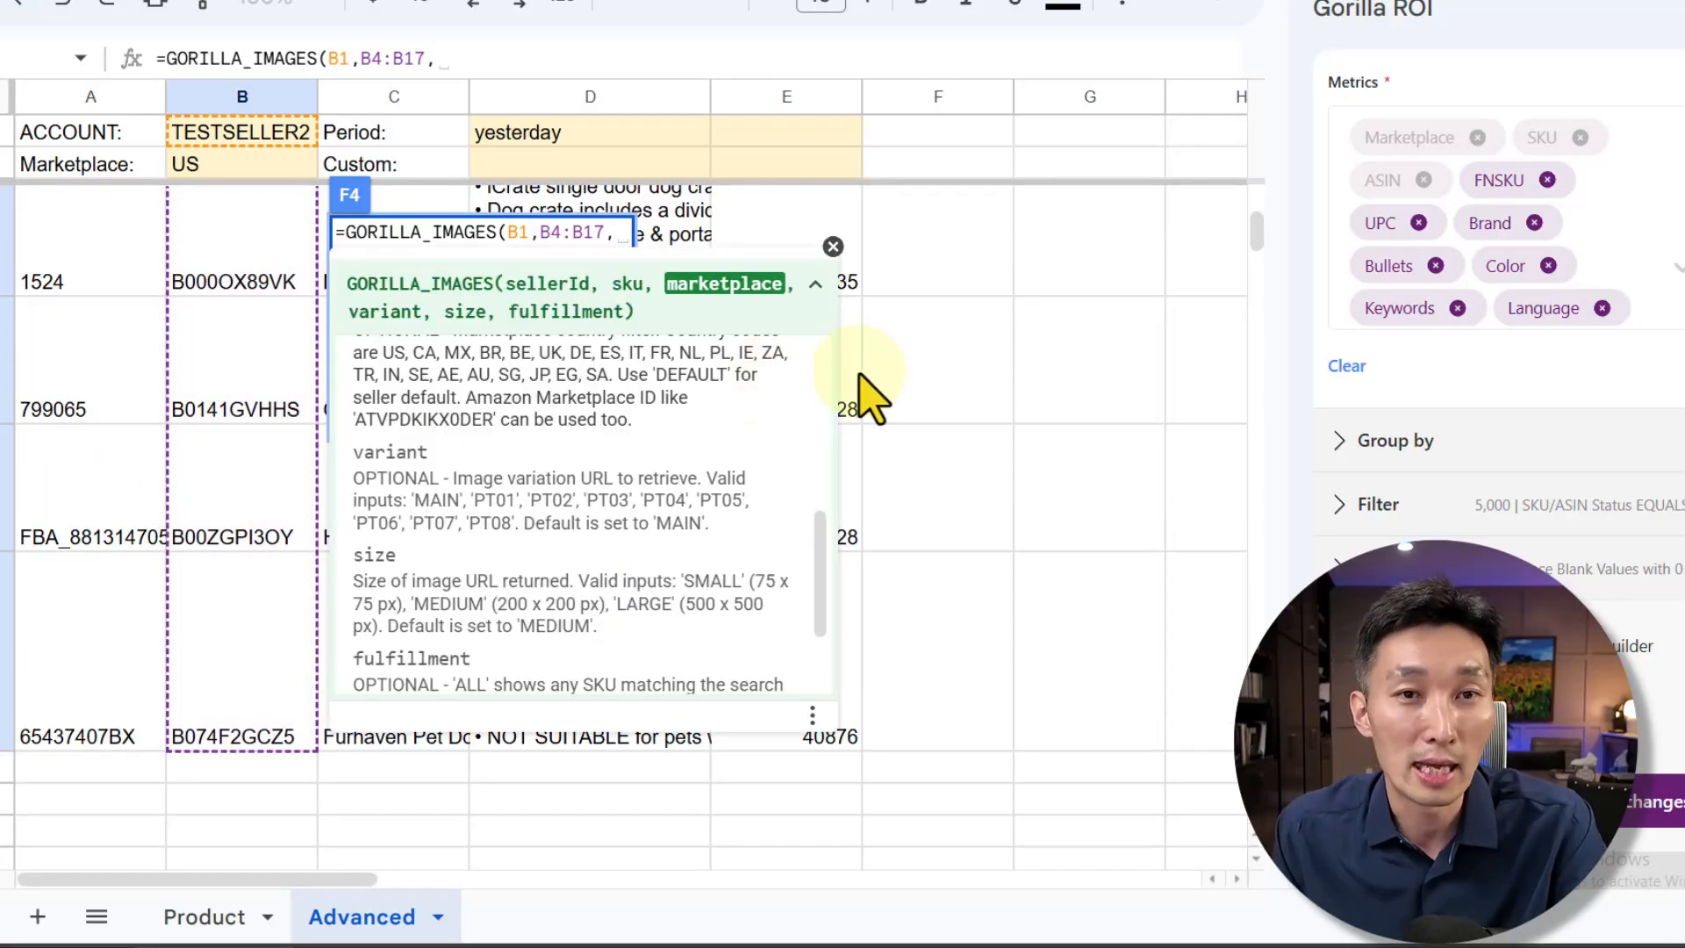
{"action": "scroll", "coordinate": [747, 443], "scroll_direction": "up", "scroll_amount": 5}
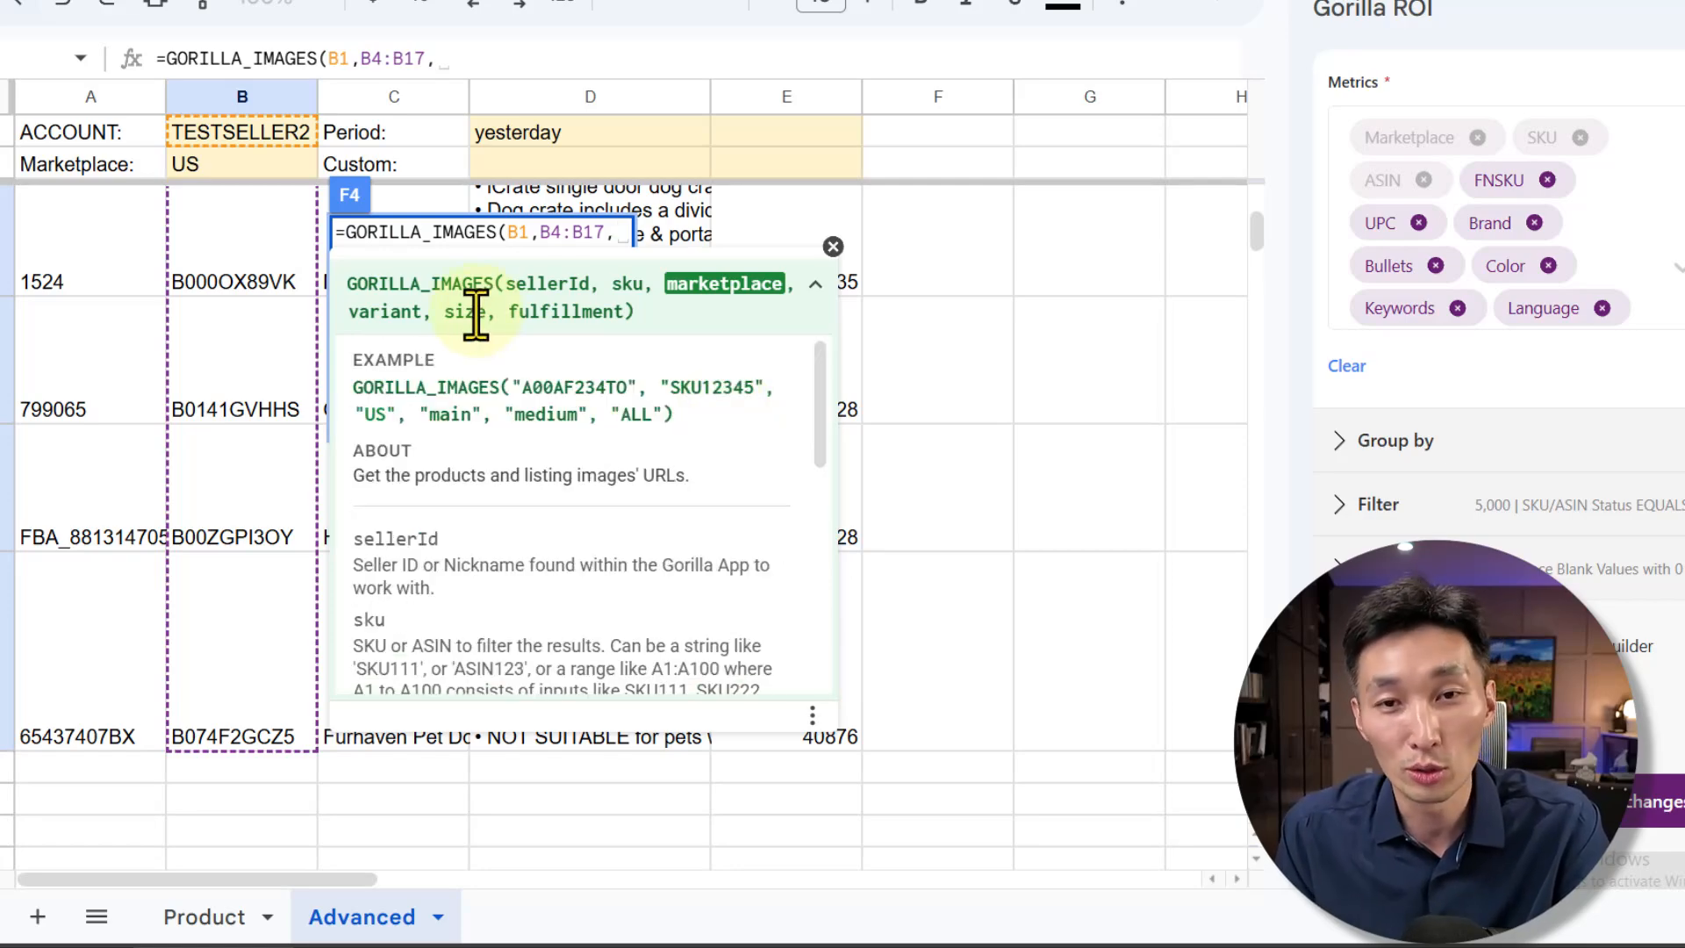
{"action": "left_click", "coordinate": [284, 164]}
{"action": "type", "text": ","}
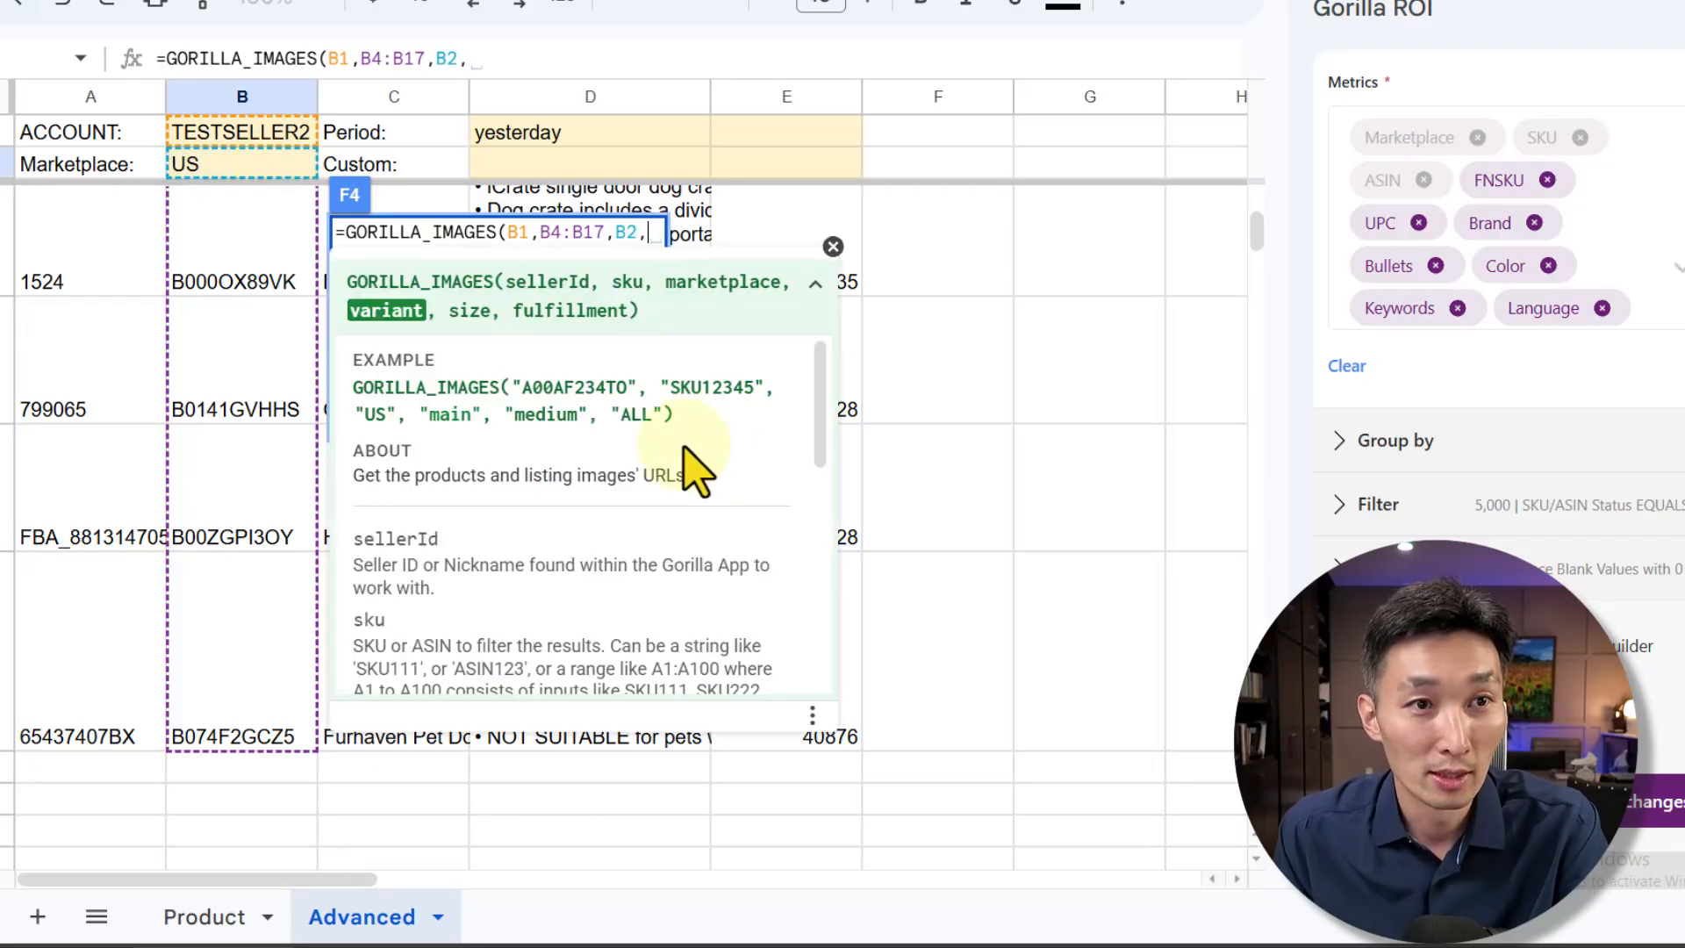
{"action": "scroll", "coordinate": [957, 482], "scroll_direction": "down", "scroll_amount": 5}
{"action": "scroll", "coordinate": [956, 483], "scroll_direction": "up", "scroll_amount": 3}
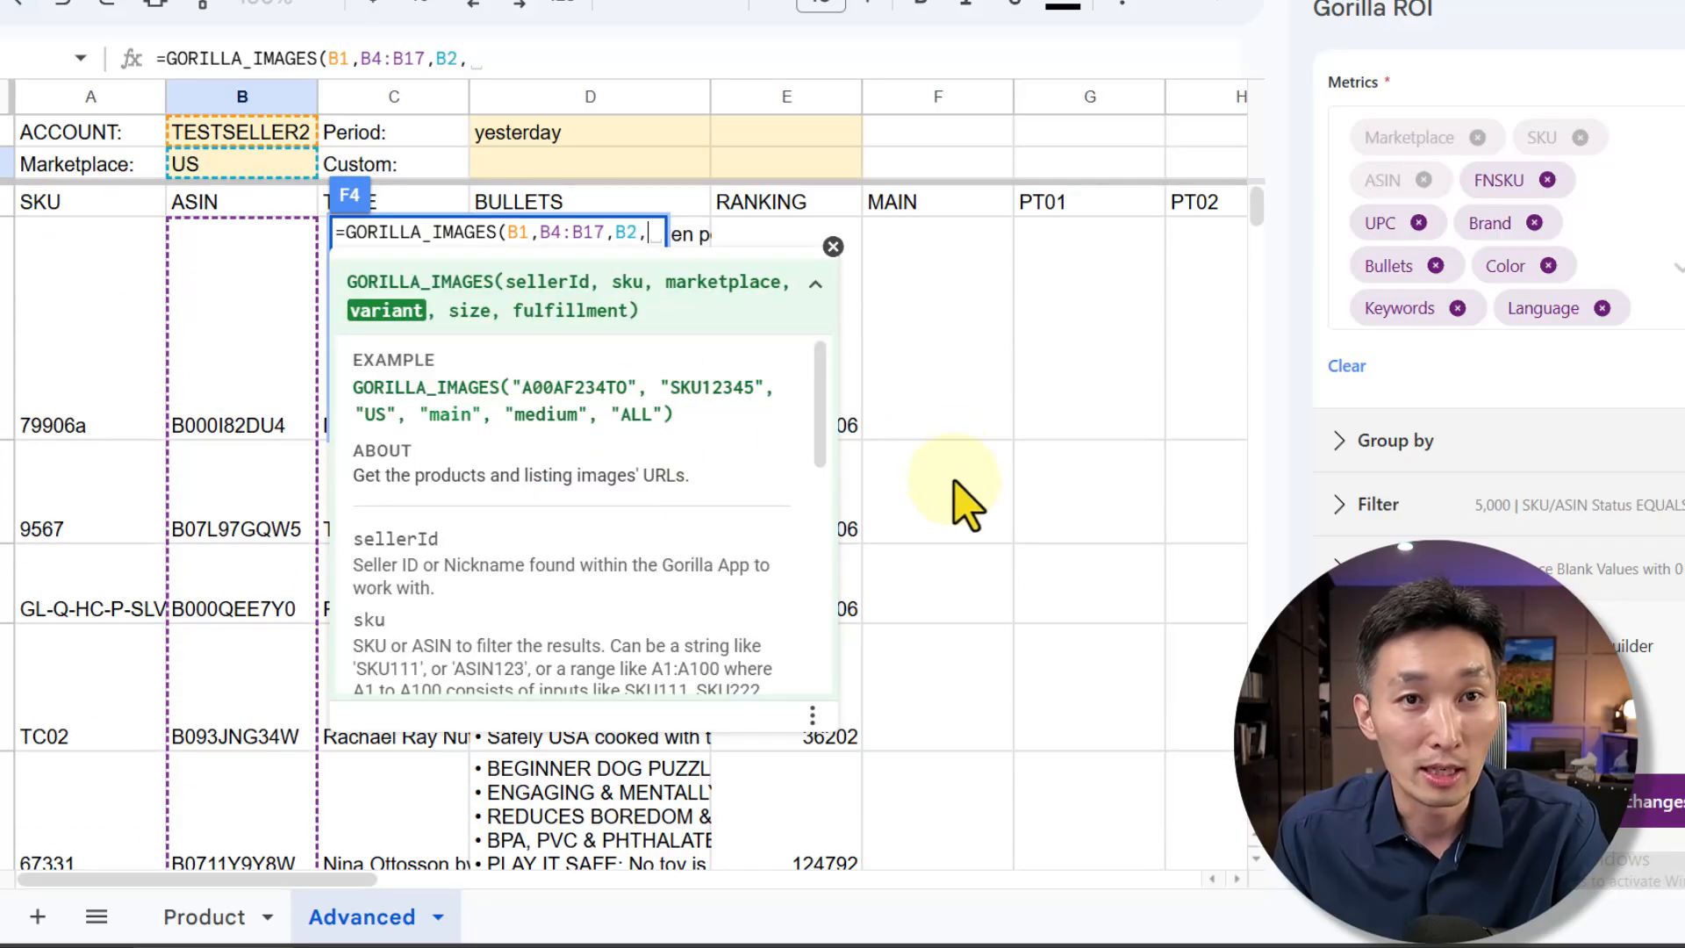
{"action": "left_click_drag", "start_coordinate": [382, 880], "coordinate": [293, 887]}
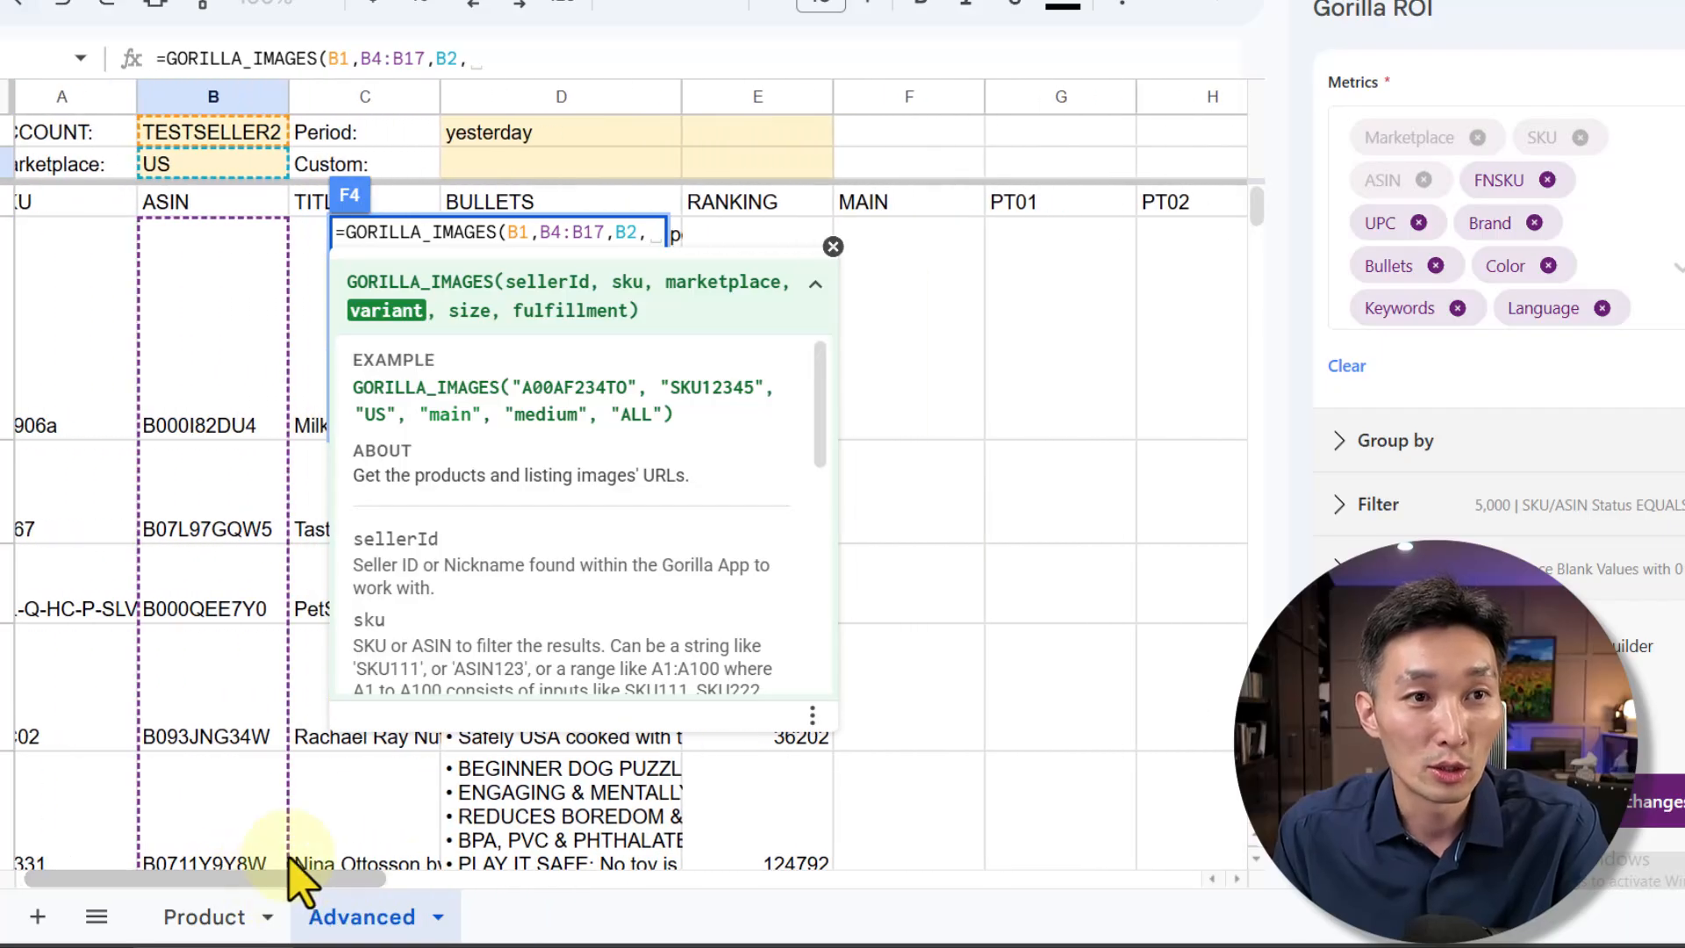
{"action": "left_click", "coordinate": [898, 213]}
{"action": "key", "text": "BackSpace"}
{"action": "key", "text": "BackSpace"}
{"action": "key", "text": "BackSpace"}
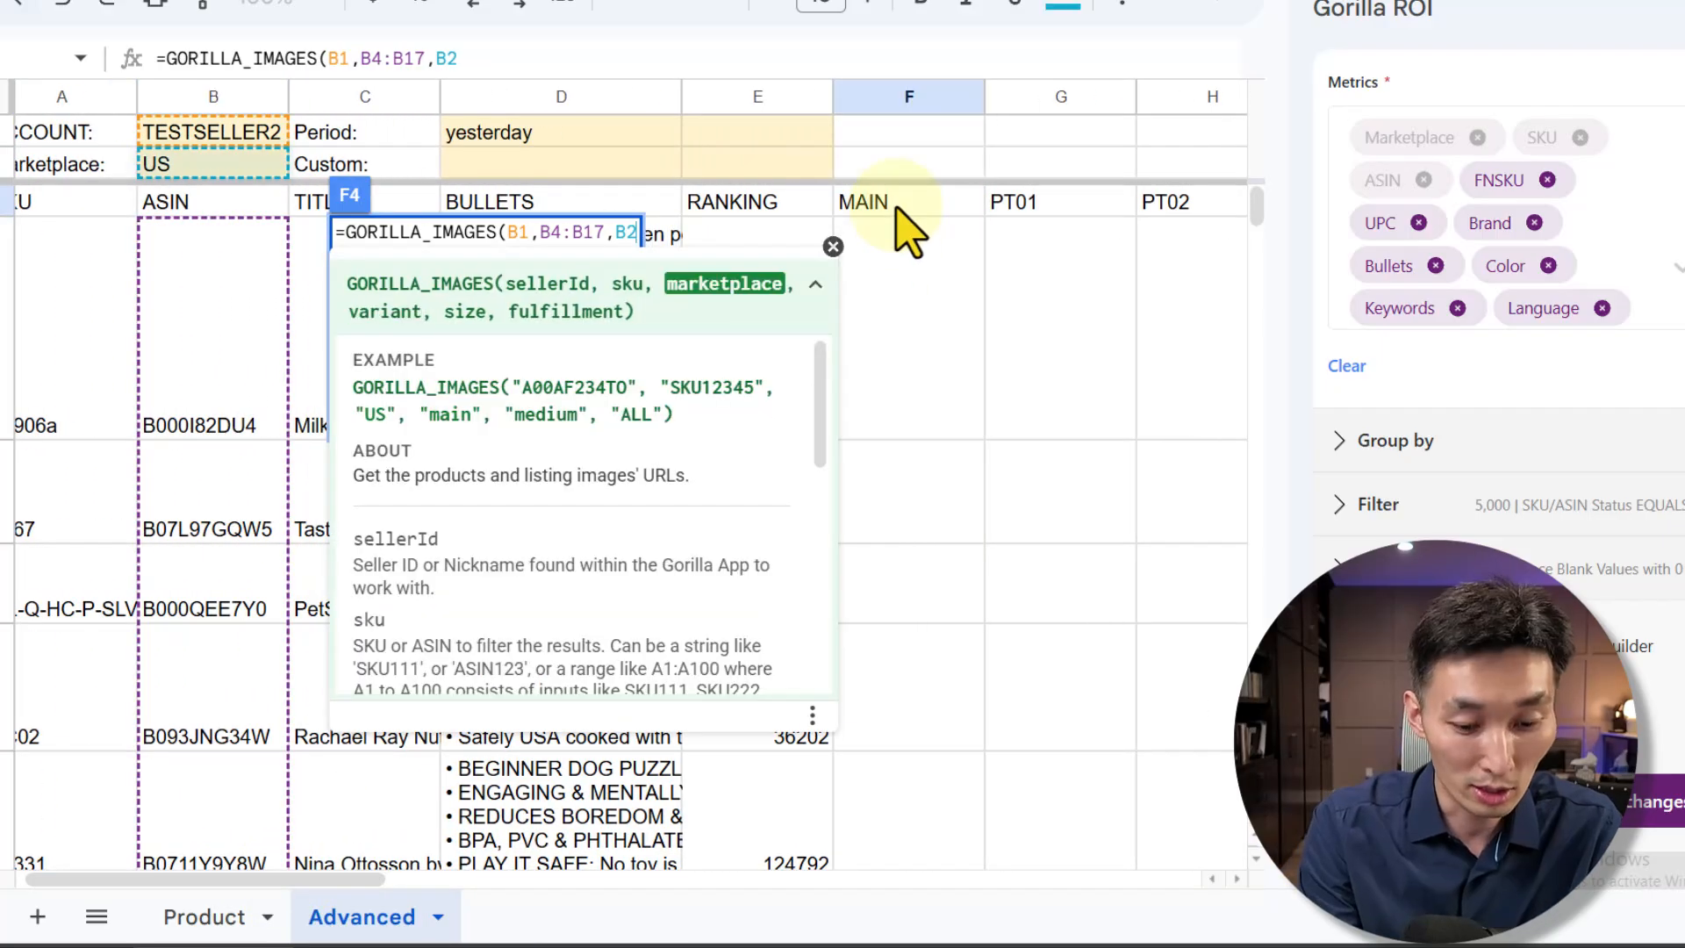
Step: Set the image variant to "MAIN" and enter the formula in F4
{"action": "type", "text": ",\"MAIN"}
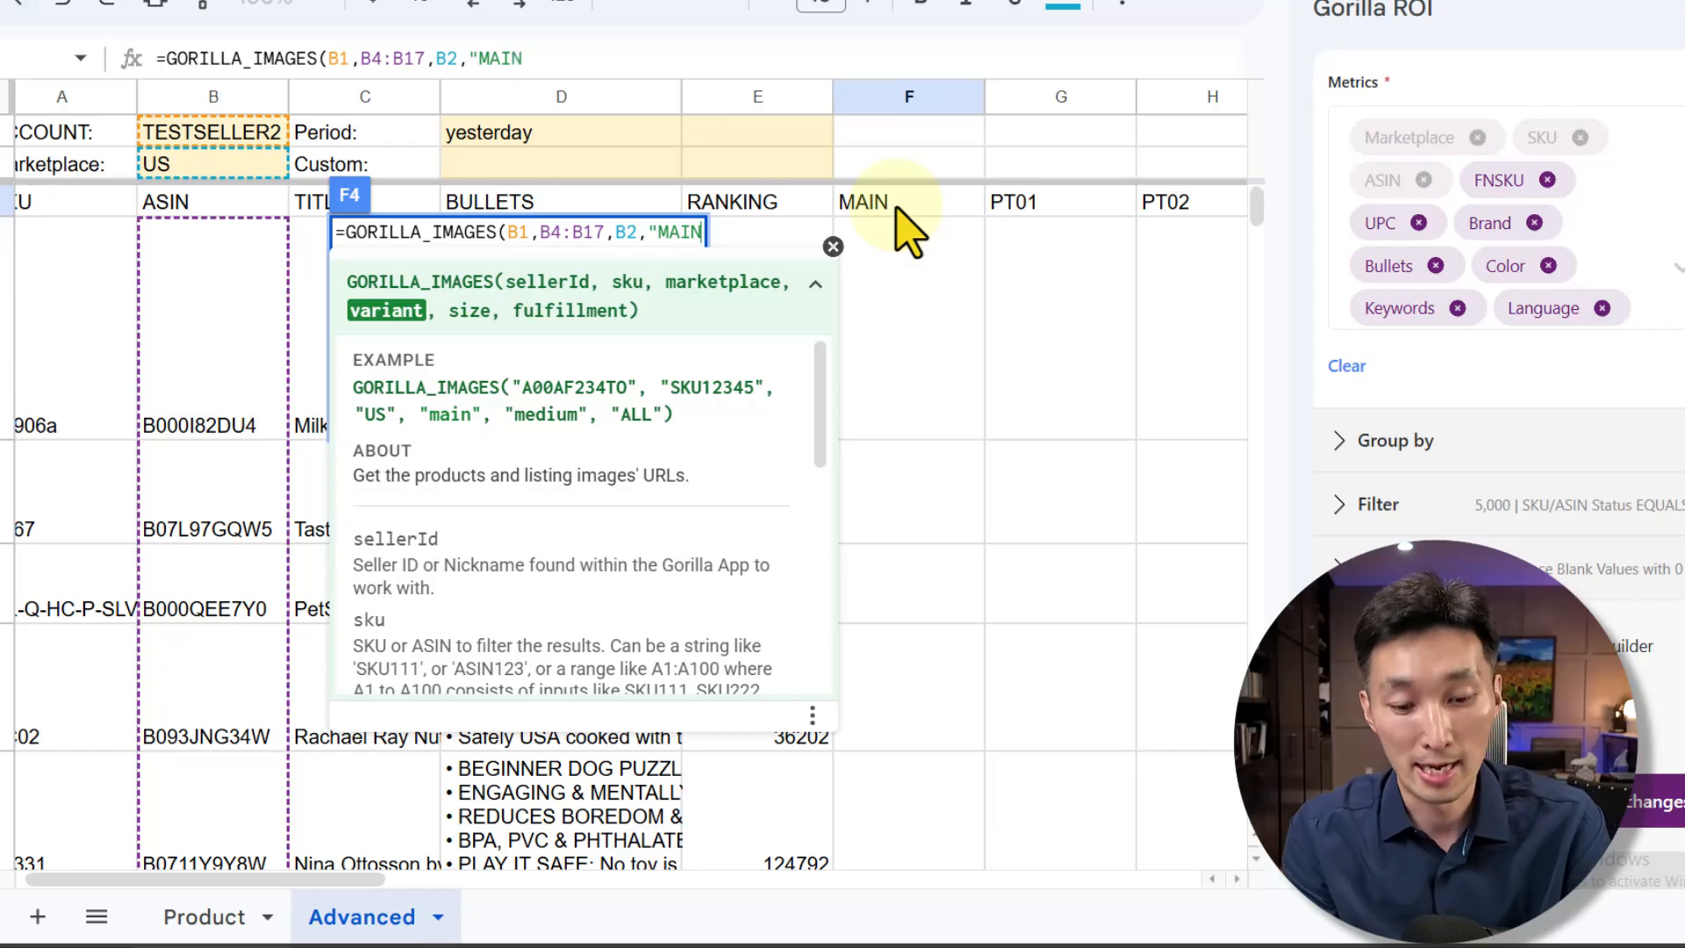
{"action": "key", "text": "Return"}
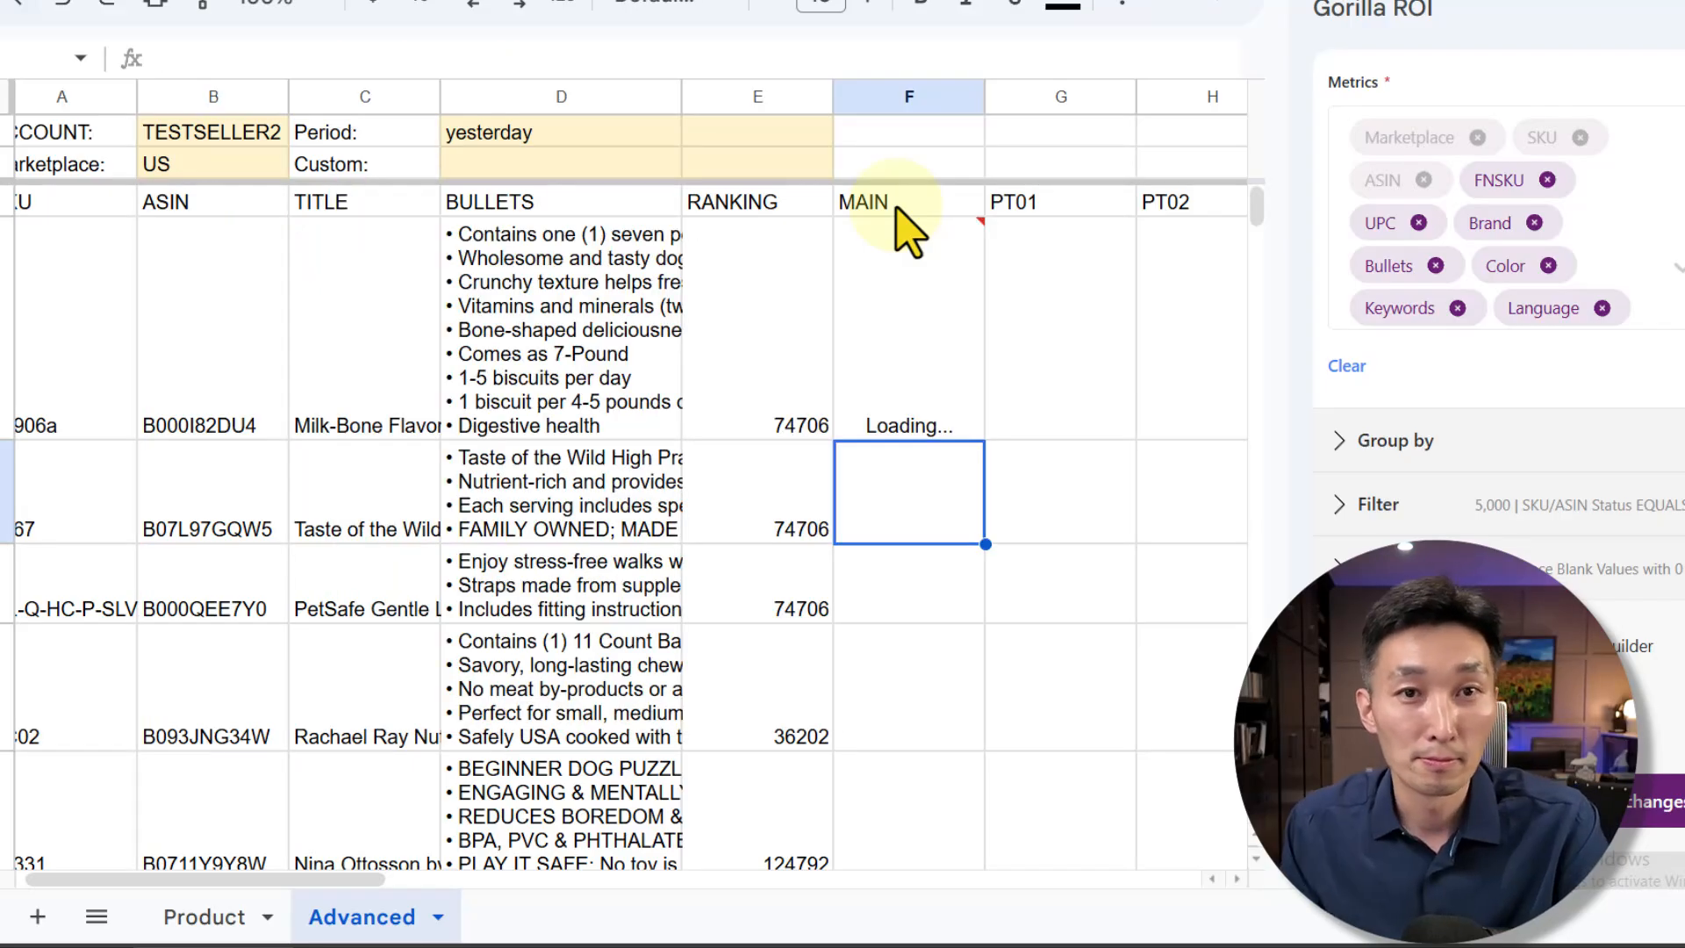
{"action": "left_click", "coordinate": [921, 320]}
Step: Insert a blank column after MAIN and enter an IMAGE formula in G4 with F4 as the URL
{"action": "left_click", "coordinate": [1049, 408]}
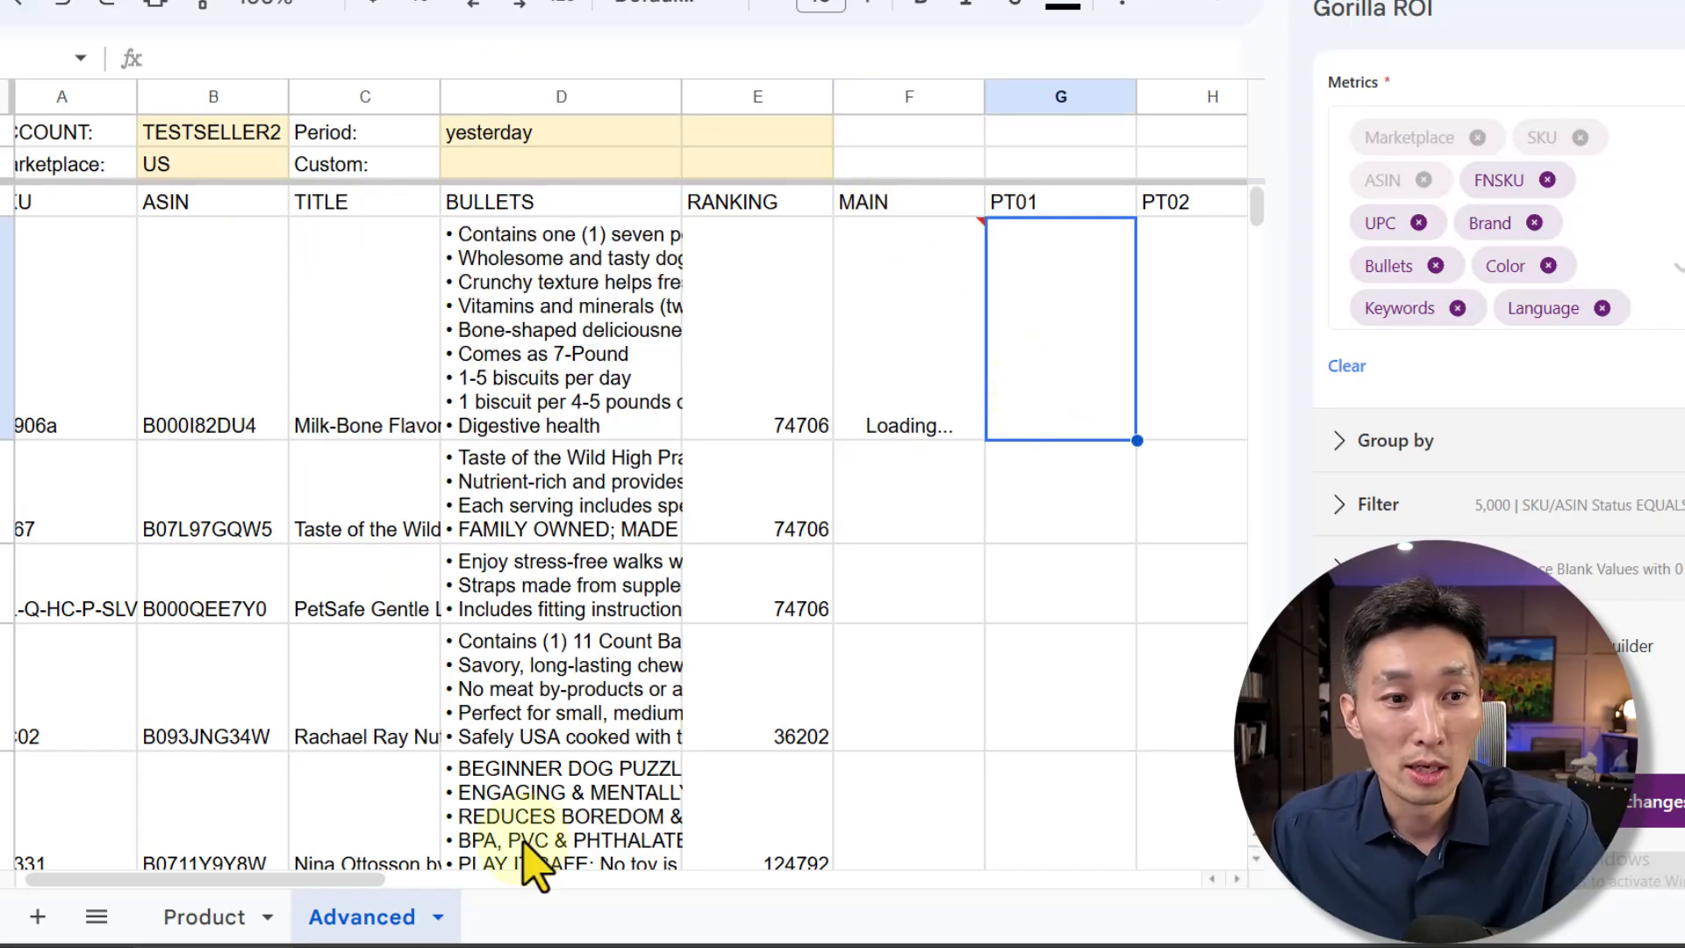
{"action": "left_click_drag", "start_coordinate": [319, 879], "coordinate": [447, 879]}
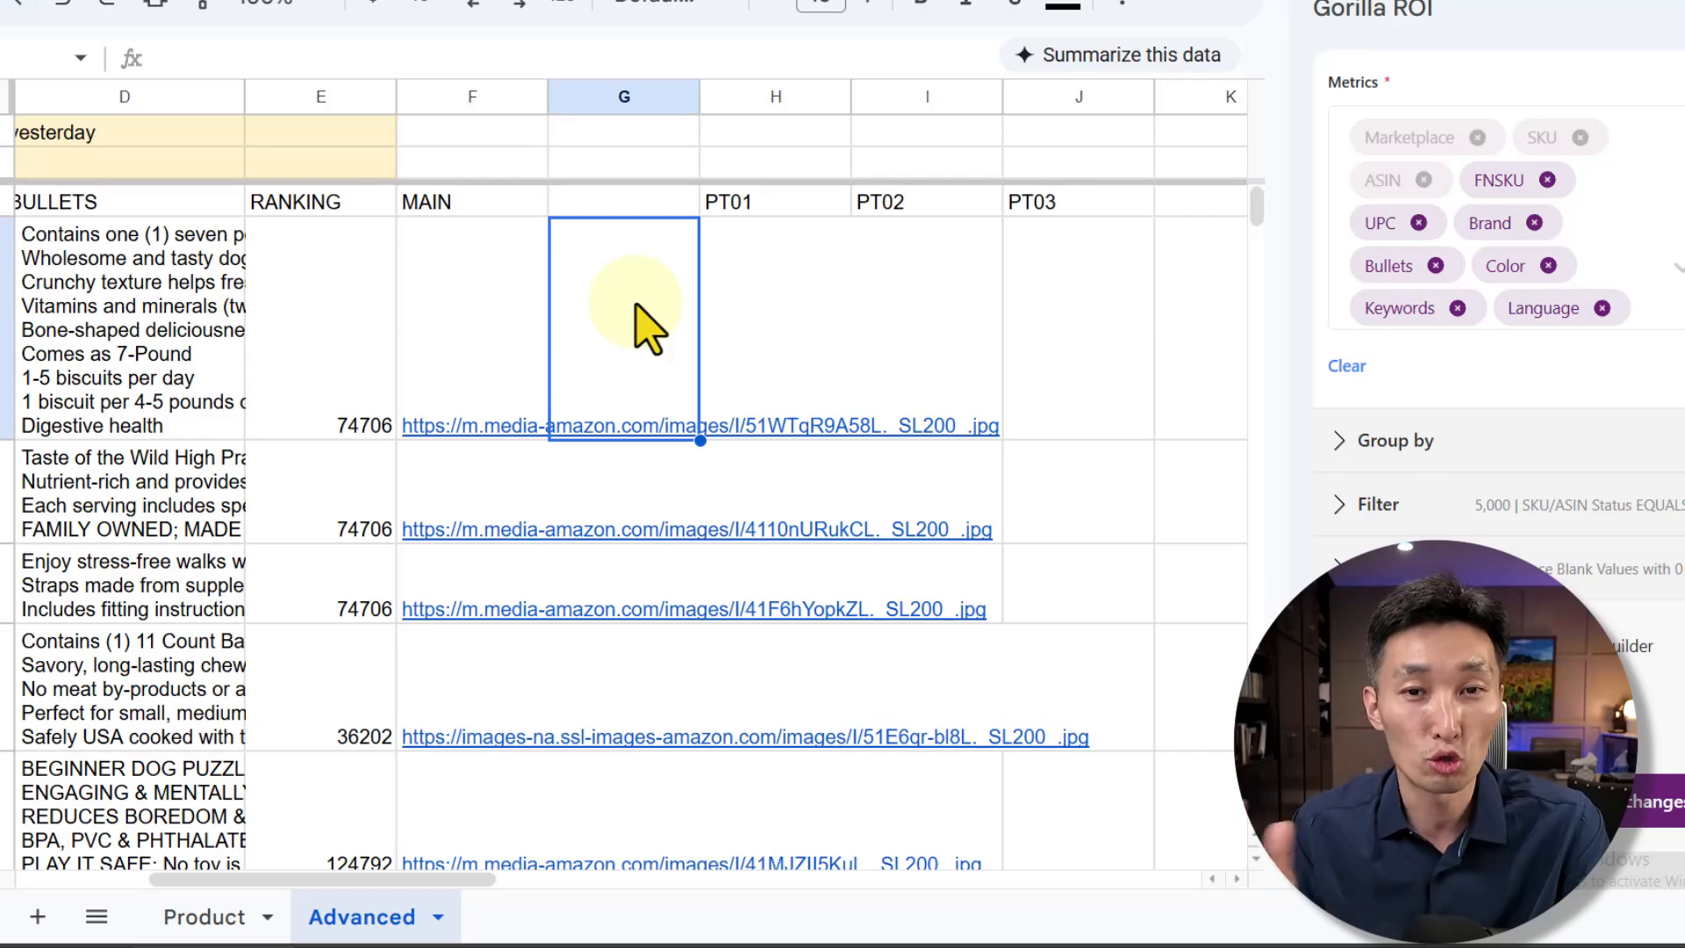
{"action": "type", "text": "=image"}
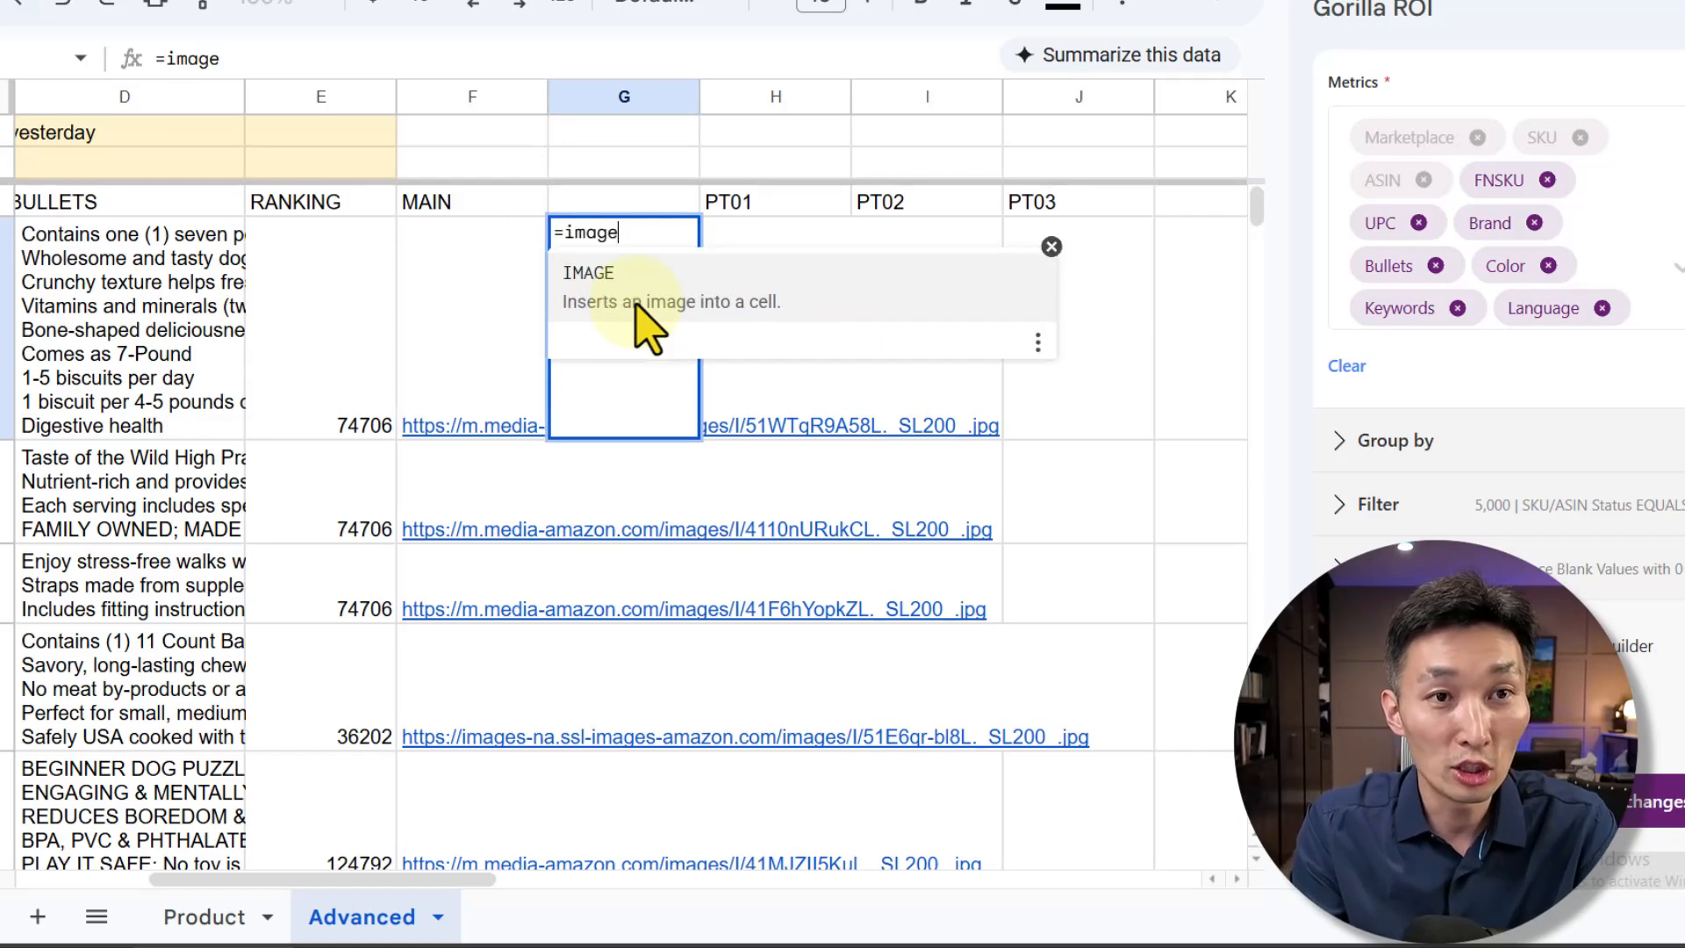
{"action": "left_click", "coordinate": [638, 303]}
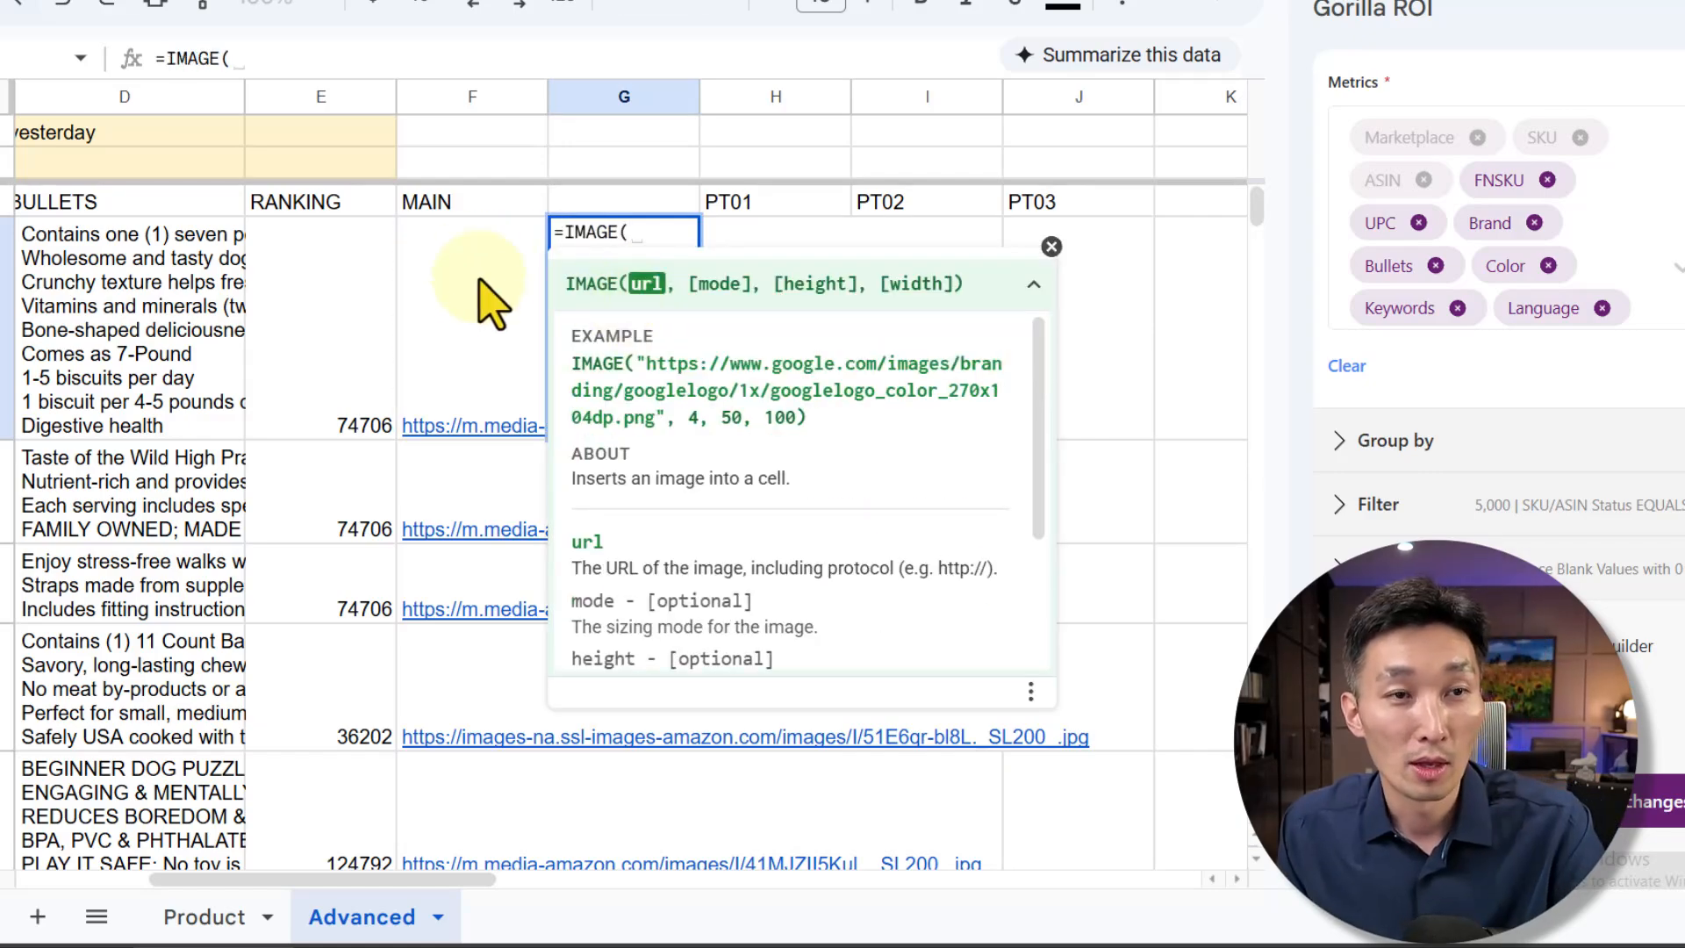
{"action": "left_click", "coordinate": [490, 303]}
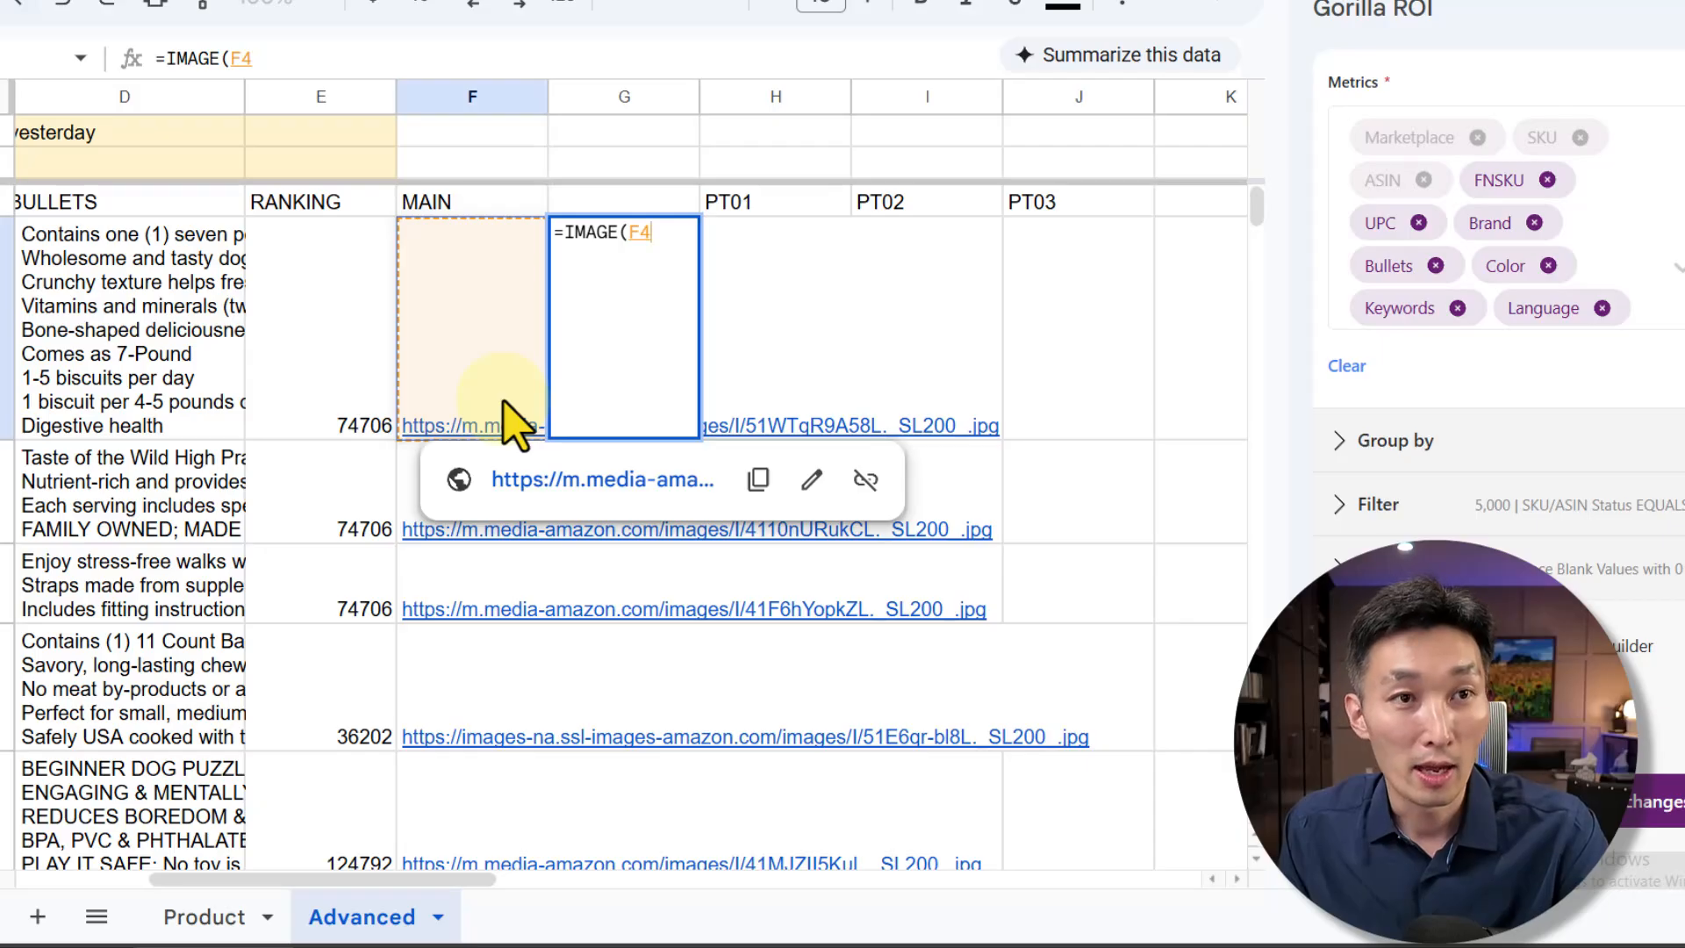
{"action": "type", "text": ")"}
{"action": "key", "text": "Return"}
Step: Fill the IMAGE formula from G4 down to G17 for all the listed products
{"action": "left_click", "coordinate": [699, 428]}
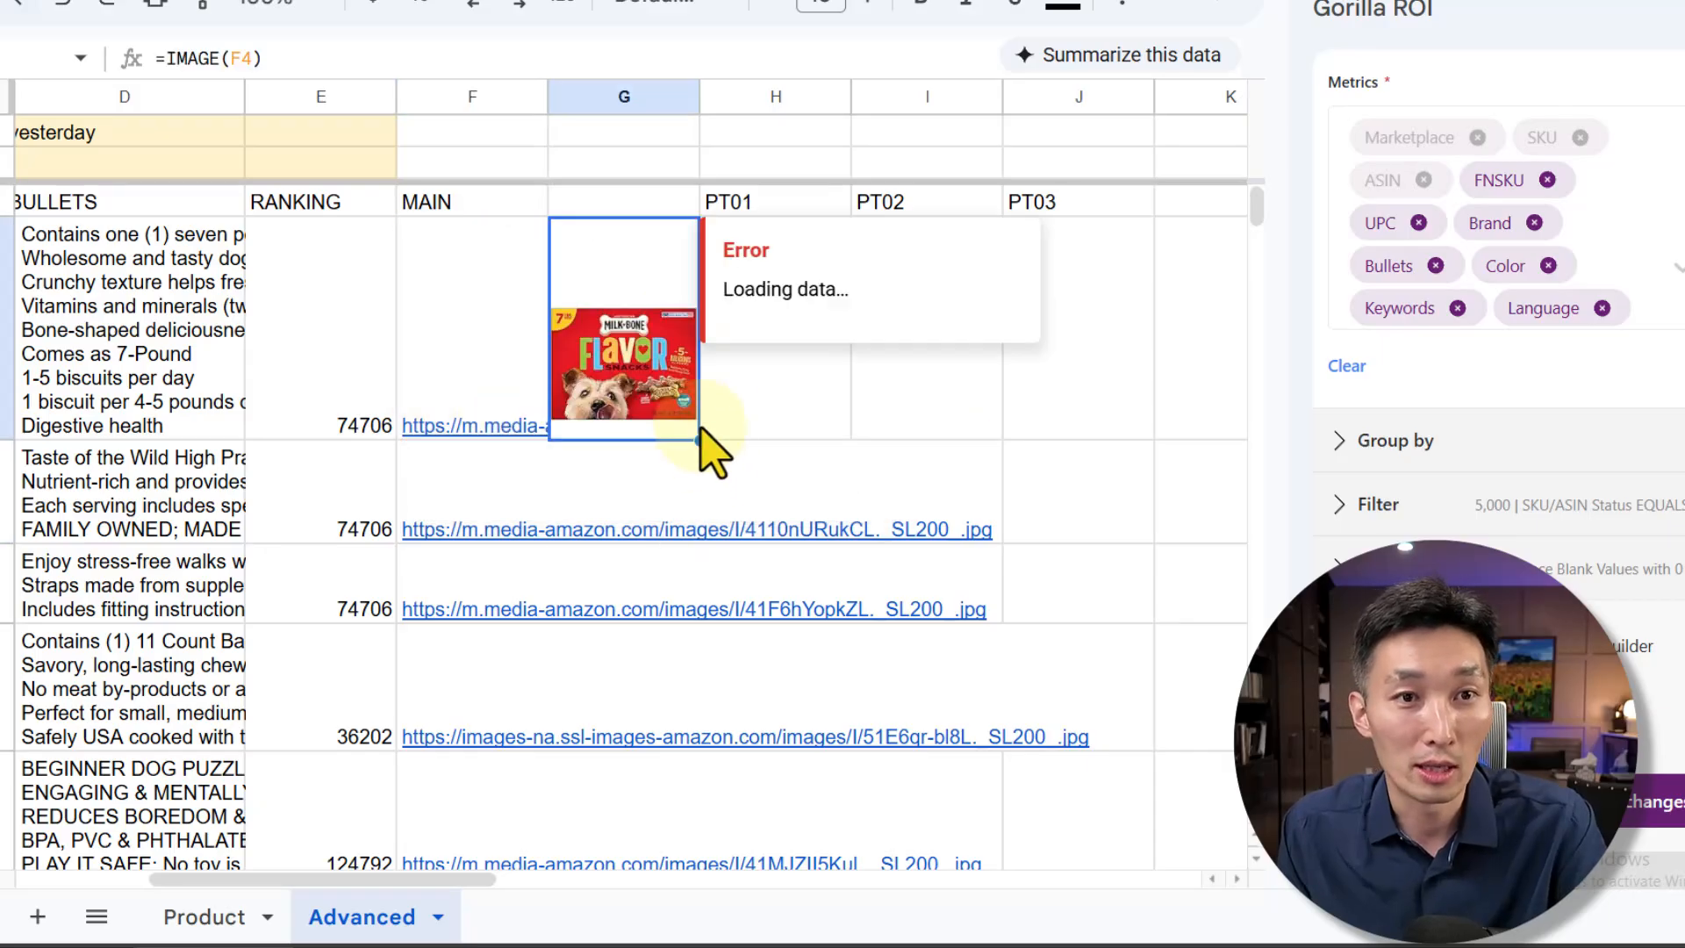
{"action": "scroll", "coordinate": [697, 519], "scroll_direction": "down", "scroll_amount": 15}
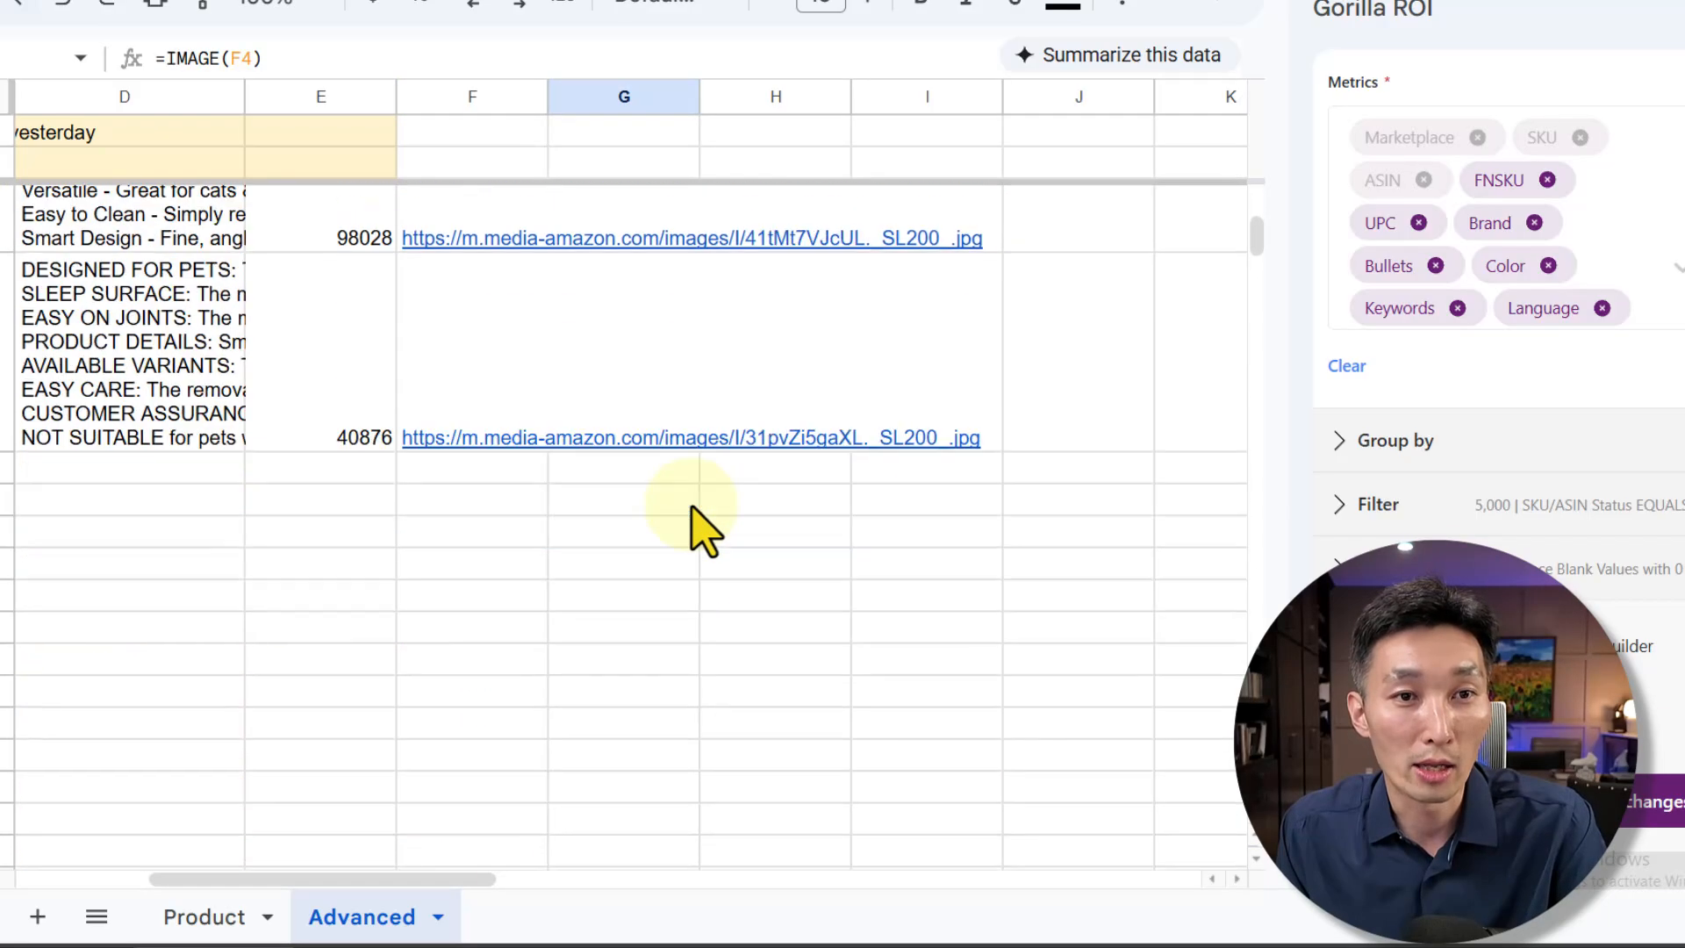
{"action": "scroll", "coordinate": [691, 506], "scroll_direction": "up", "scroll_amount": 1}
{"action": "left_click", "coordinate": [669, 419], "text": "shift"}
{"action": "key", "text": "ctrl+d"}
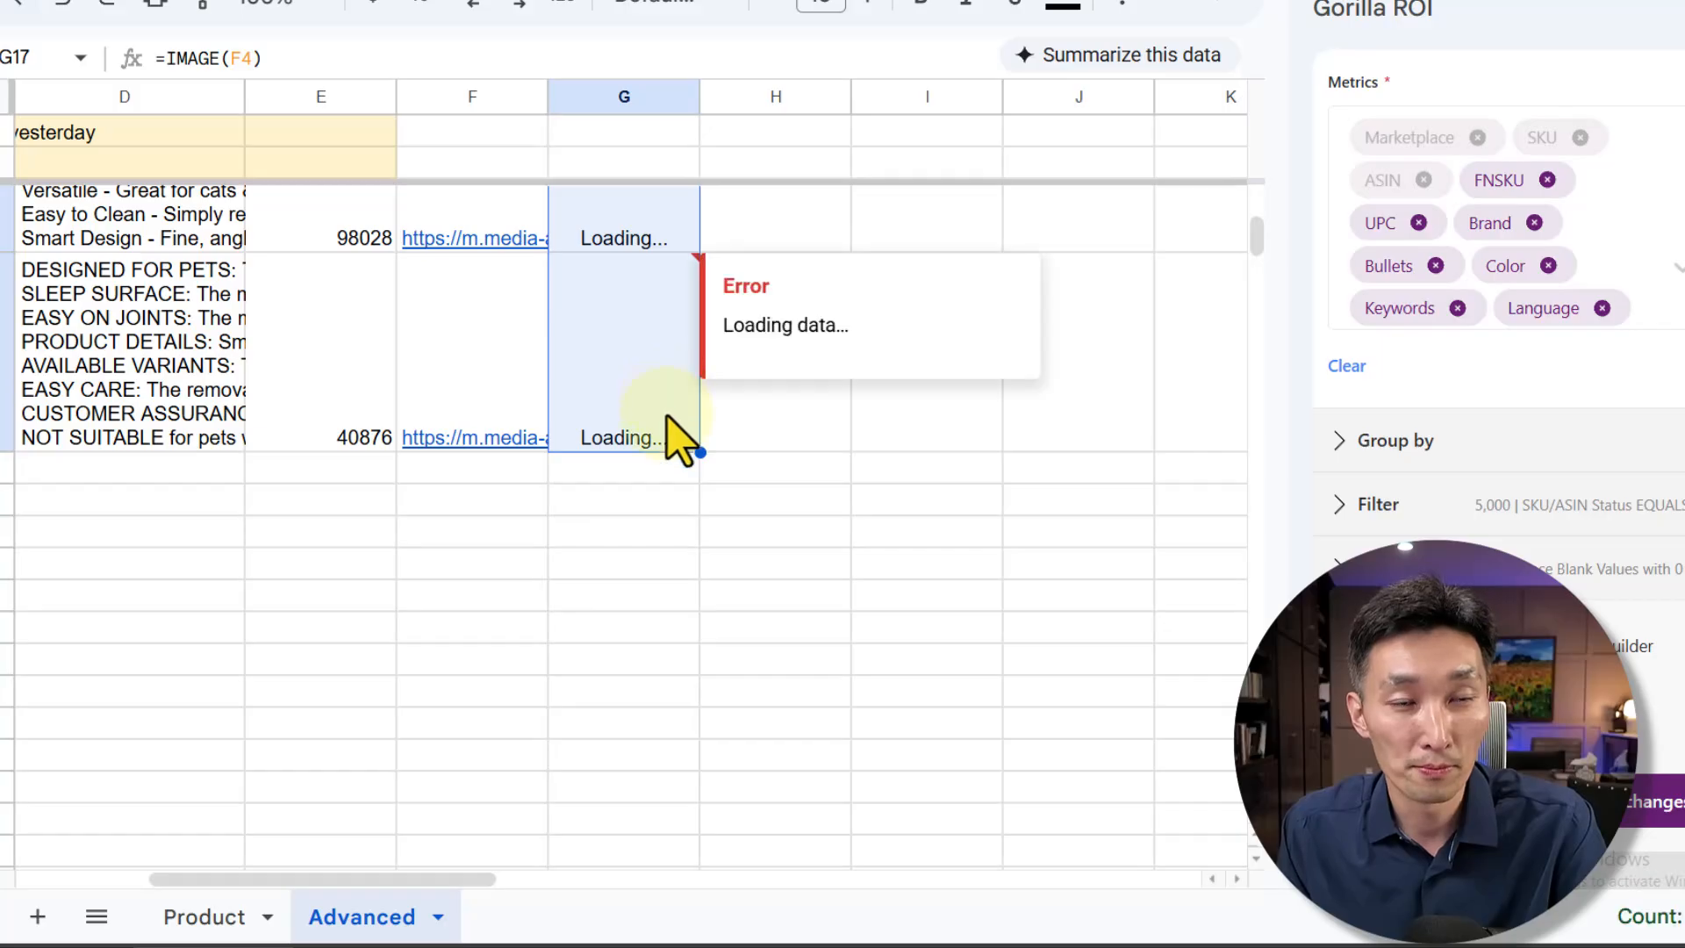
{"action": "scroll", "coordinate": [669, 425], "scroll_direction": "up", "scroll_amount": 15}
{"action": "left_click", "coordinate": [658, 282]}
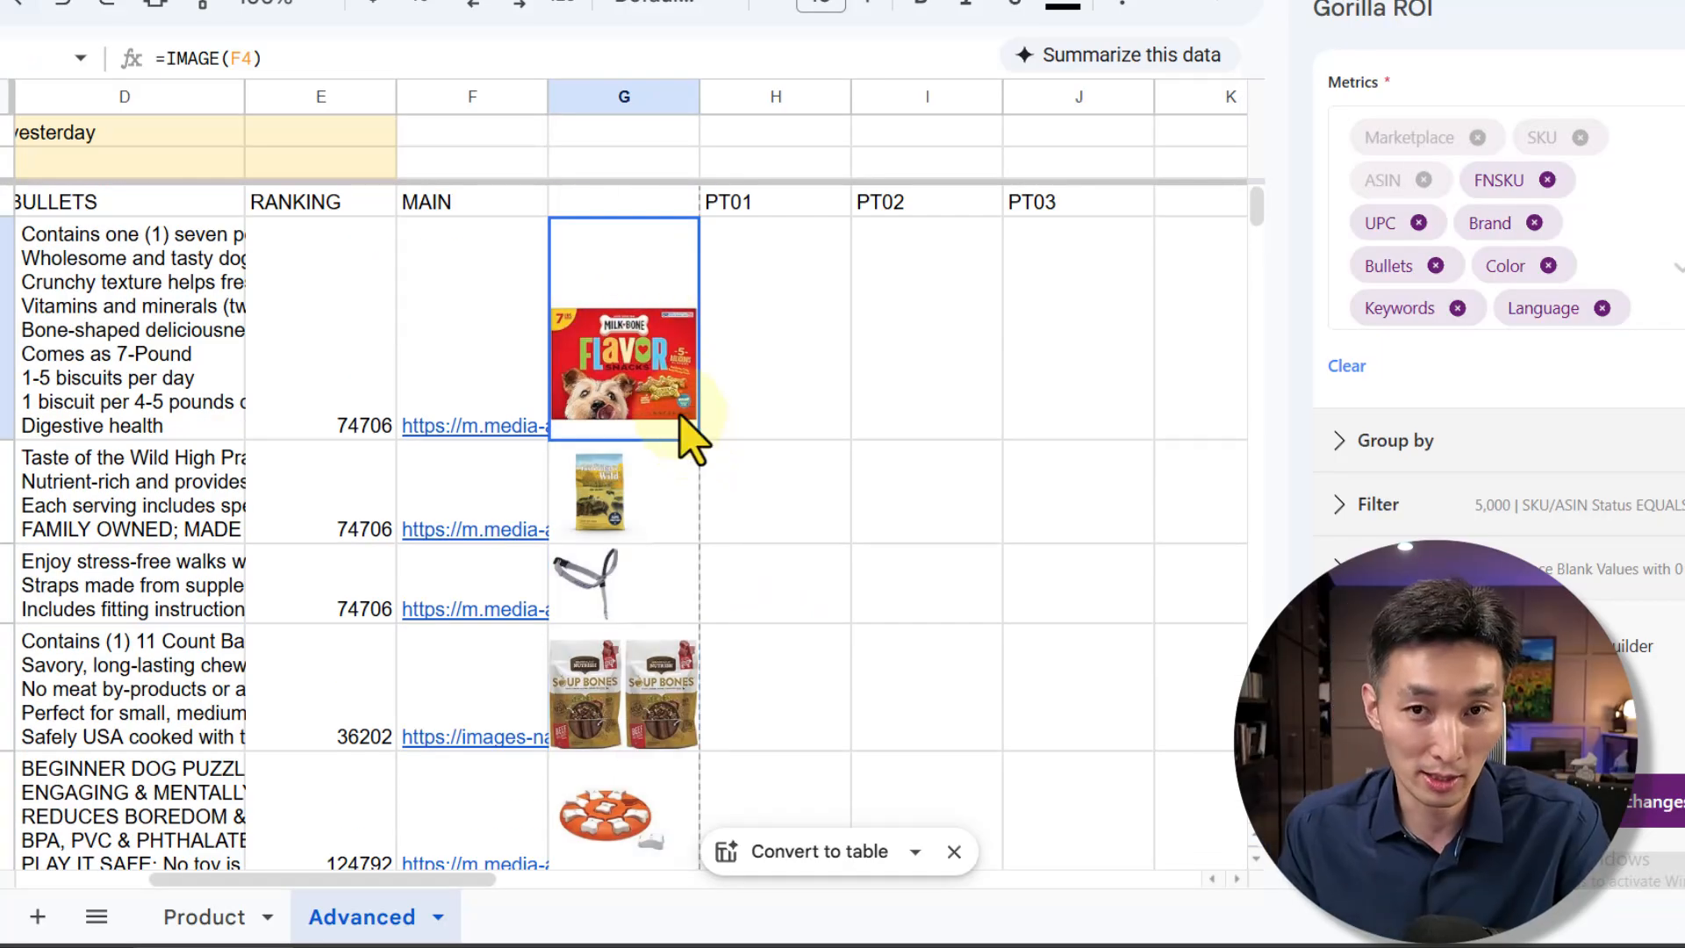
Step: Start a GORILLA_IMAGES formula in cell H4 of the PT01 column with B1 as the seller
{"action": "left_click", "coordinate": [816, 369]}
{"action": "type", "text": "="}
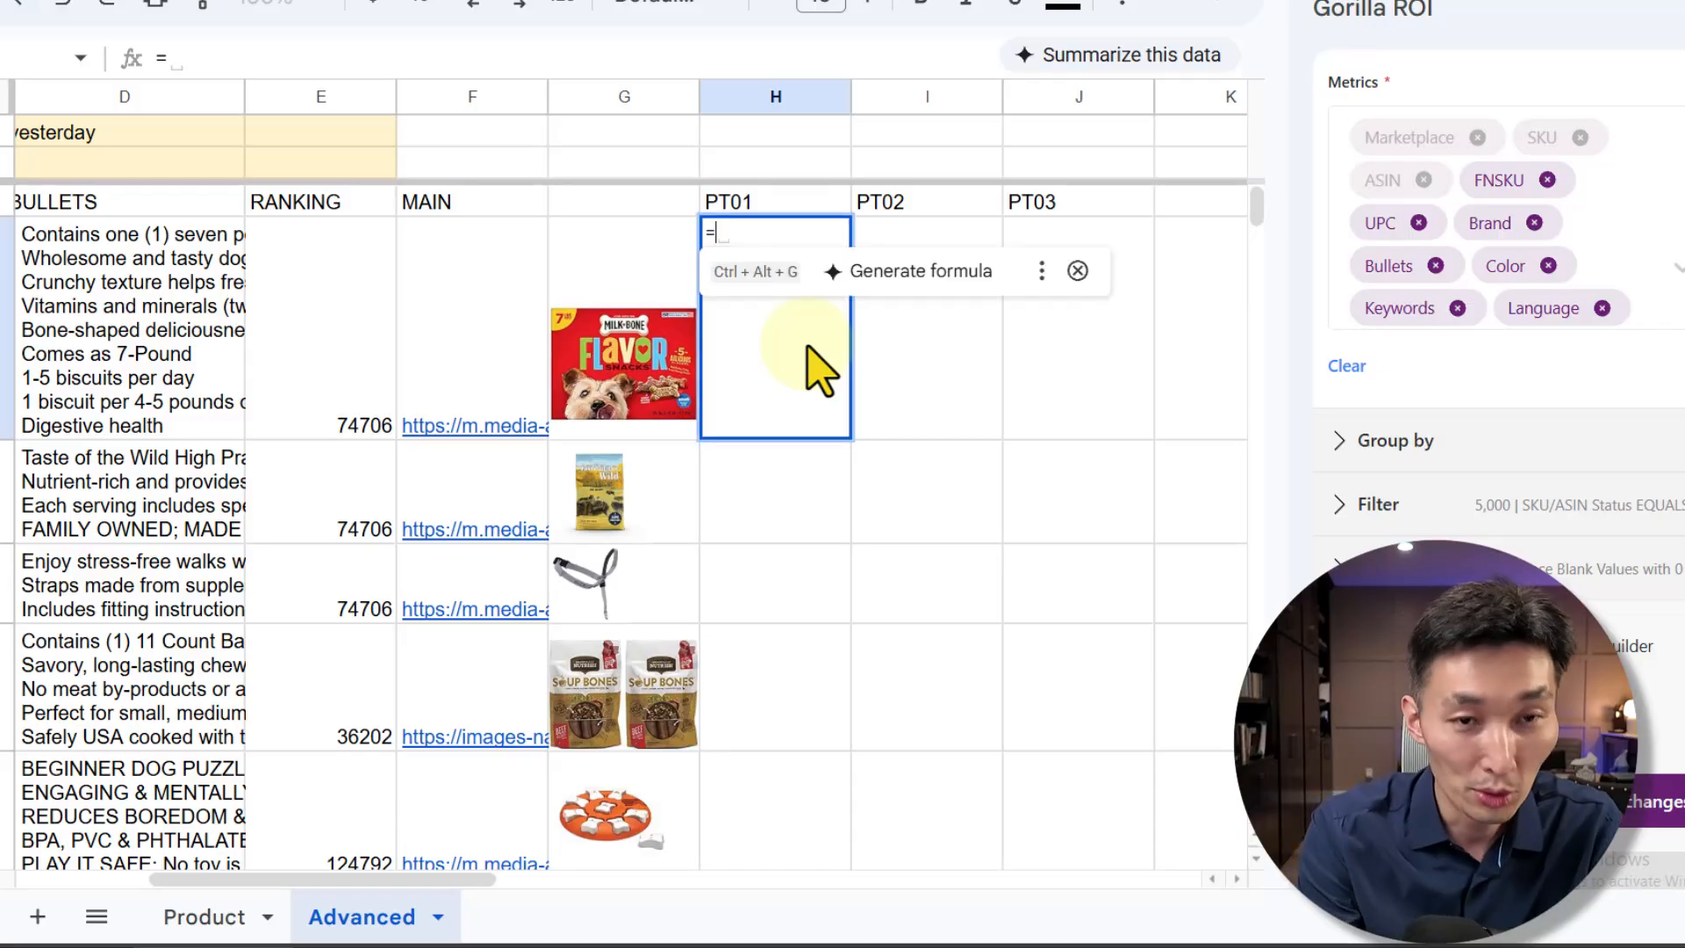
{"action": "type", "text": "gorilla"}
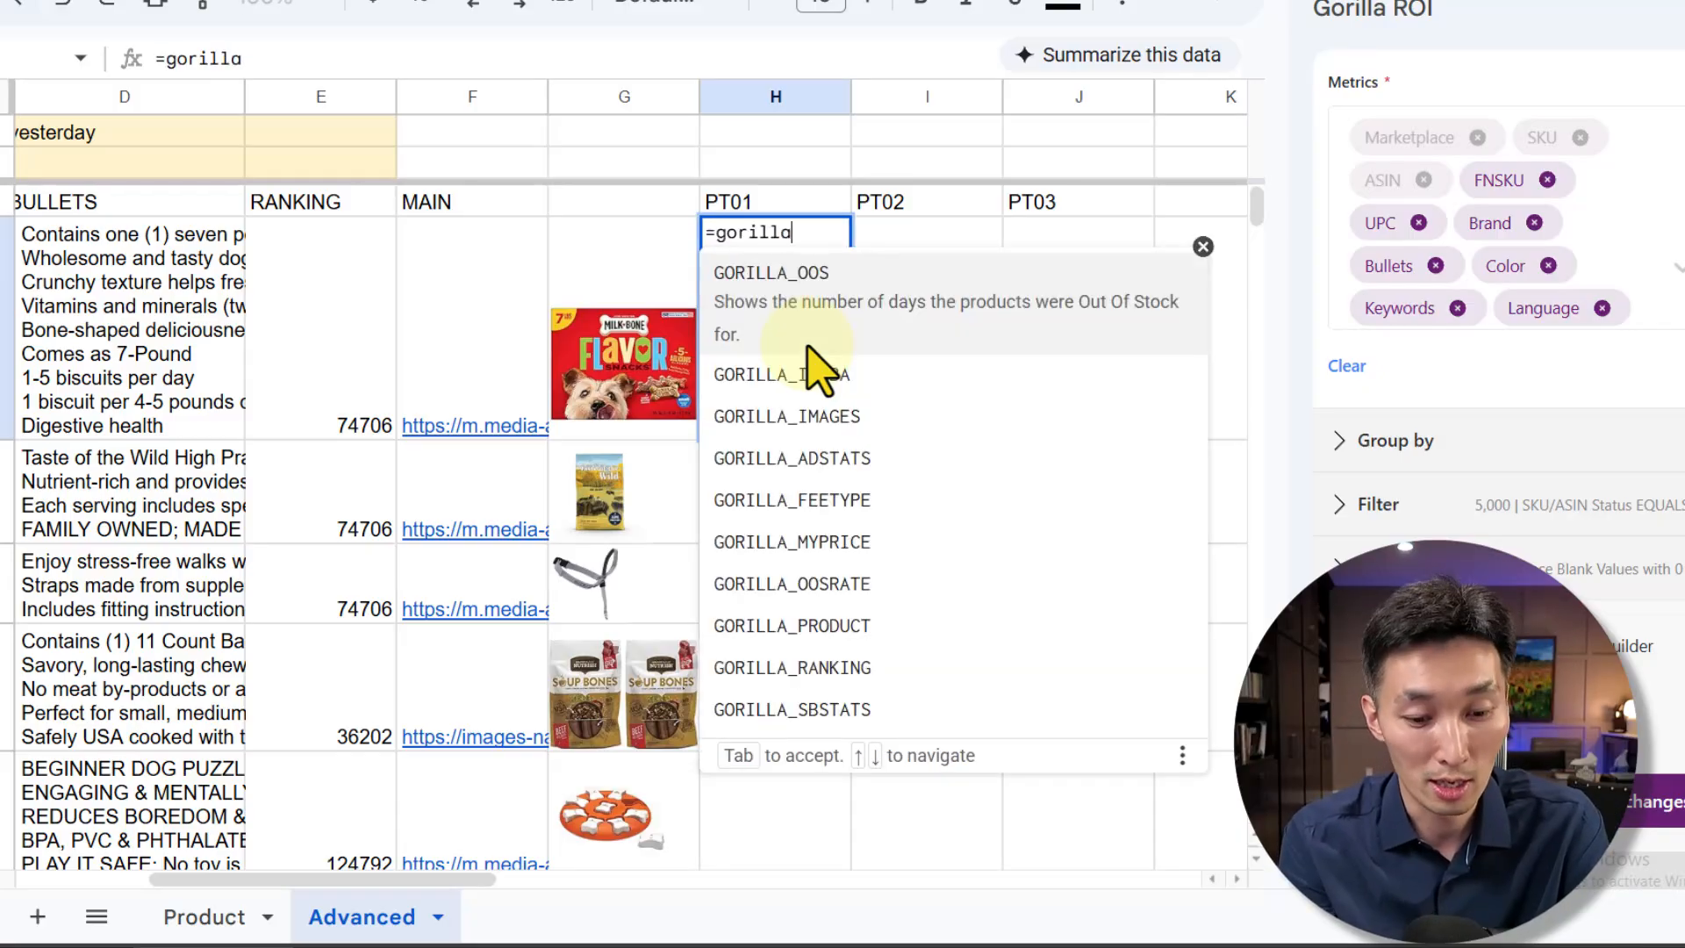
{"action": "type", "text": "_image"}
{"action": "left_click", "coordinate": [808, 332]}
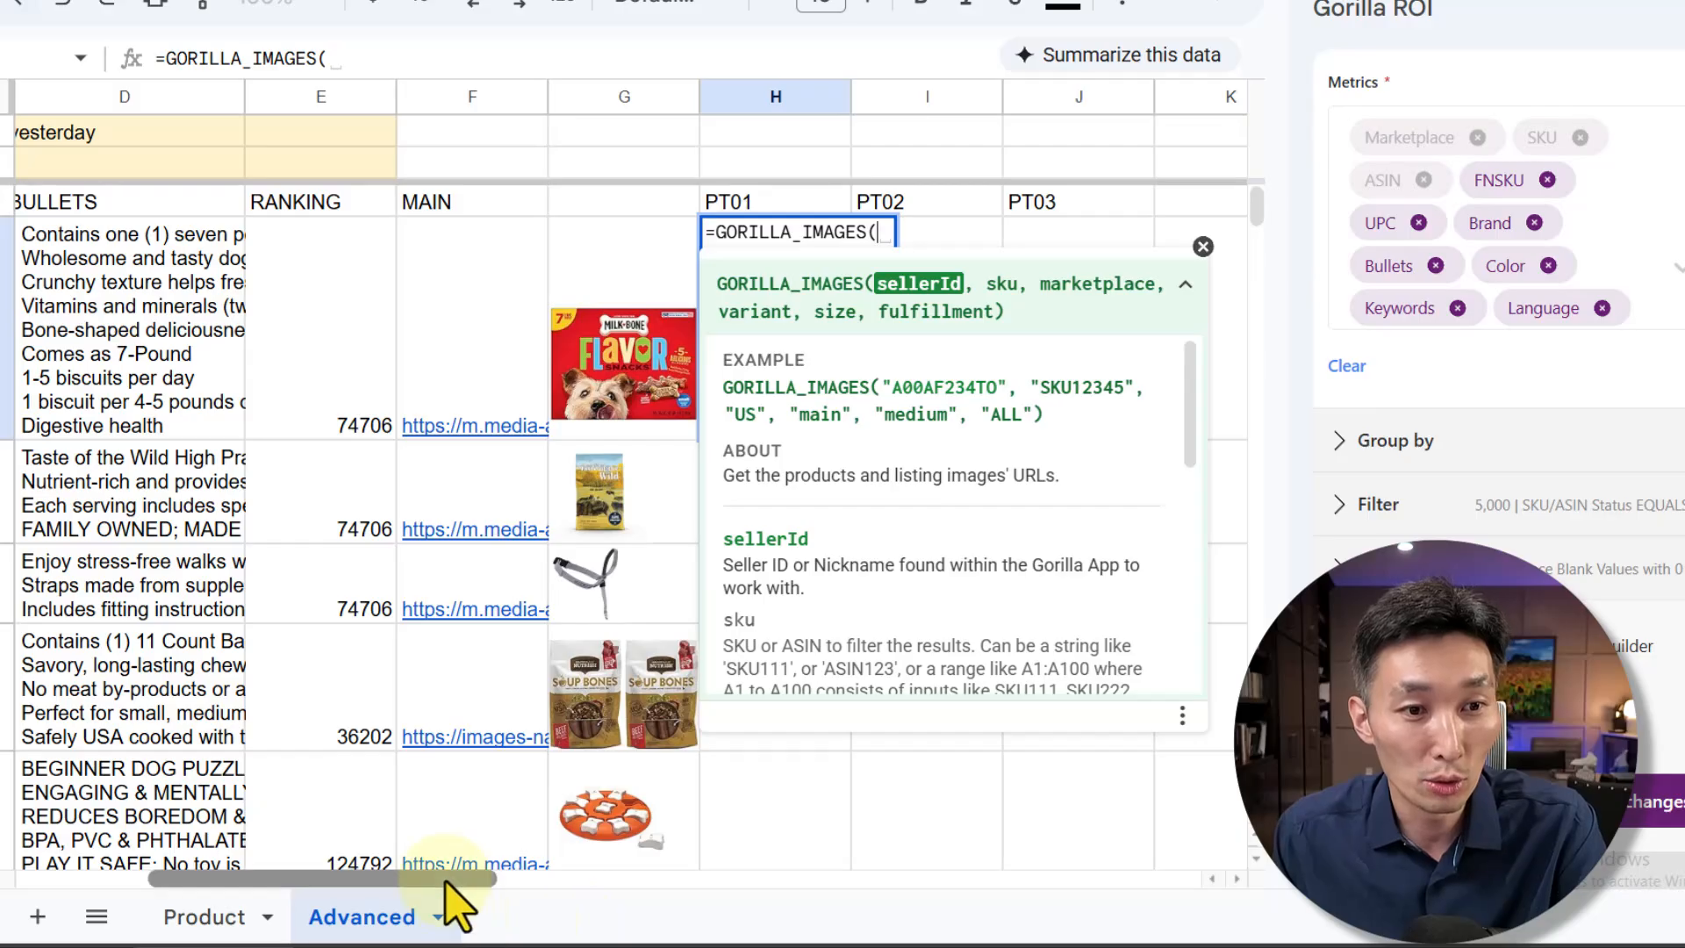
{"action": "left_click_drag", "start_coordinate": [451, 879], "coordinate": [211, 619]}
{"action": "left_click", "coordinate": [235, 149]}
{"action": "type", "text": ","}
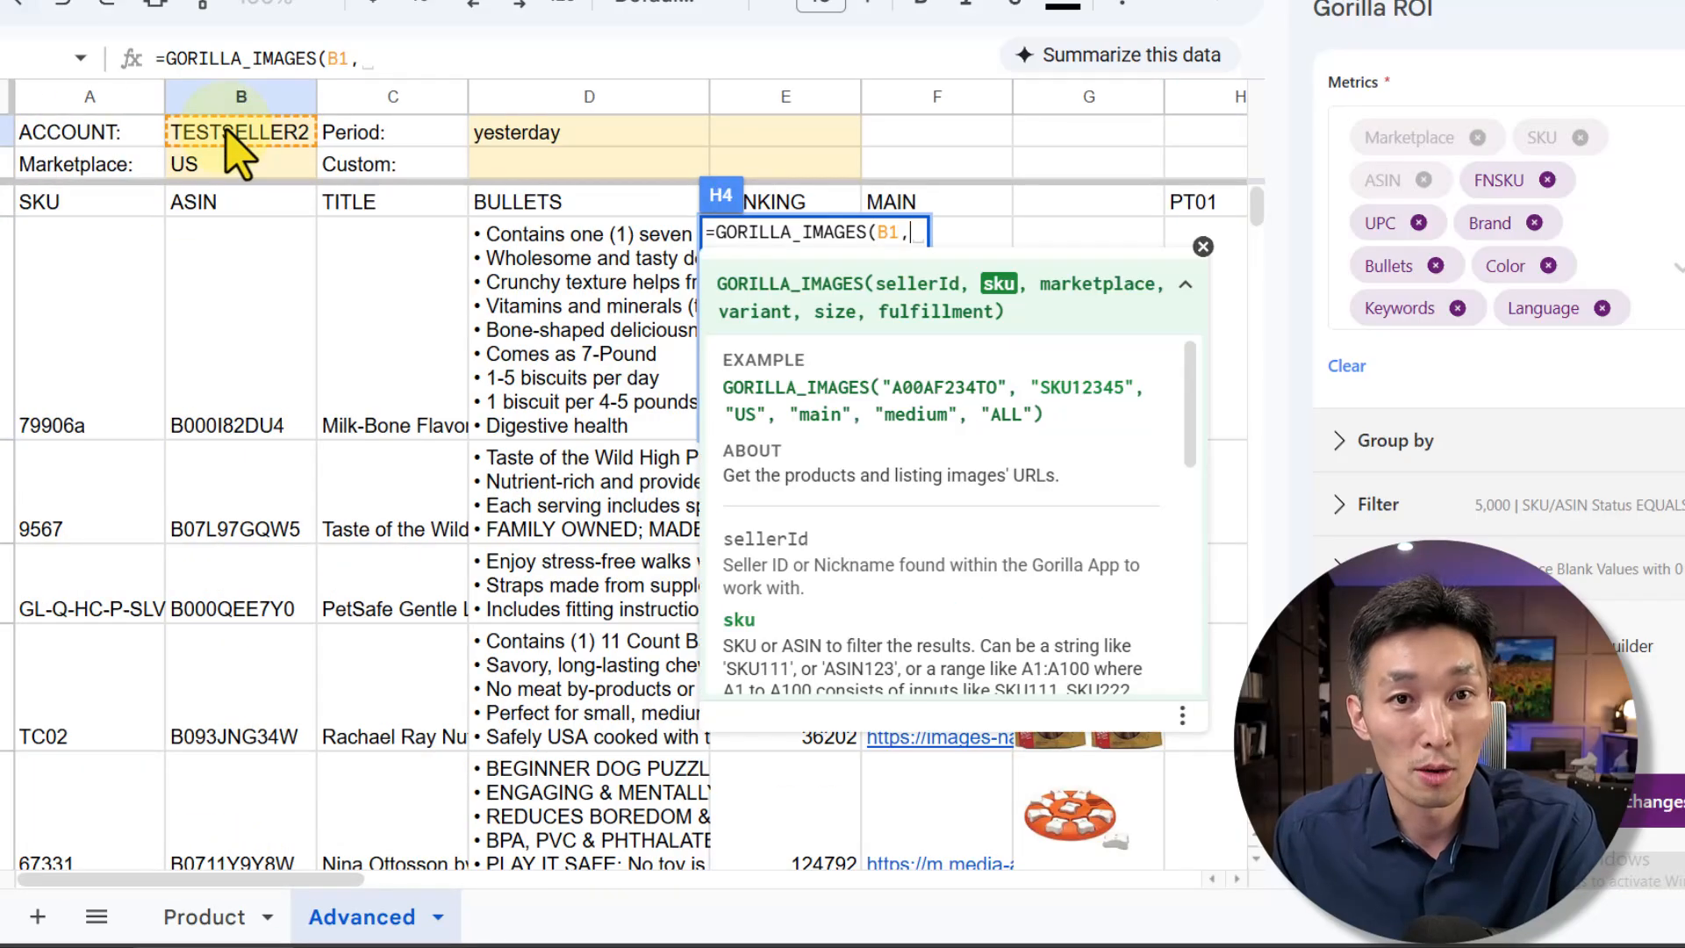
Step: Complete the PT01 formula with SKU range A4:A17, marketplace B2 and variant H3, and enter it
{"action": "left_click_drag", "start_coordinate": [154, 294], "coordinate": [103, 538]}
{"action": "type", "text": ","}
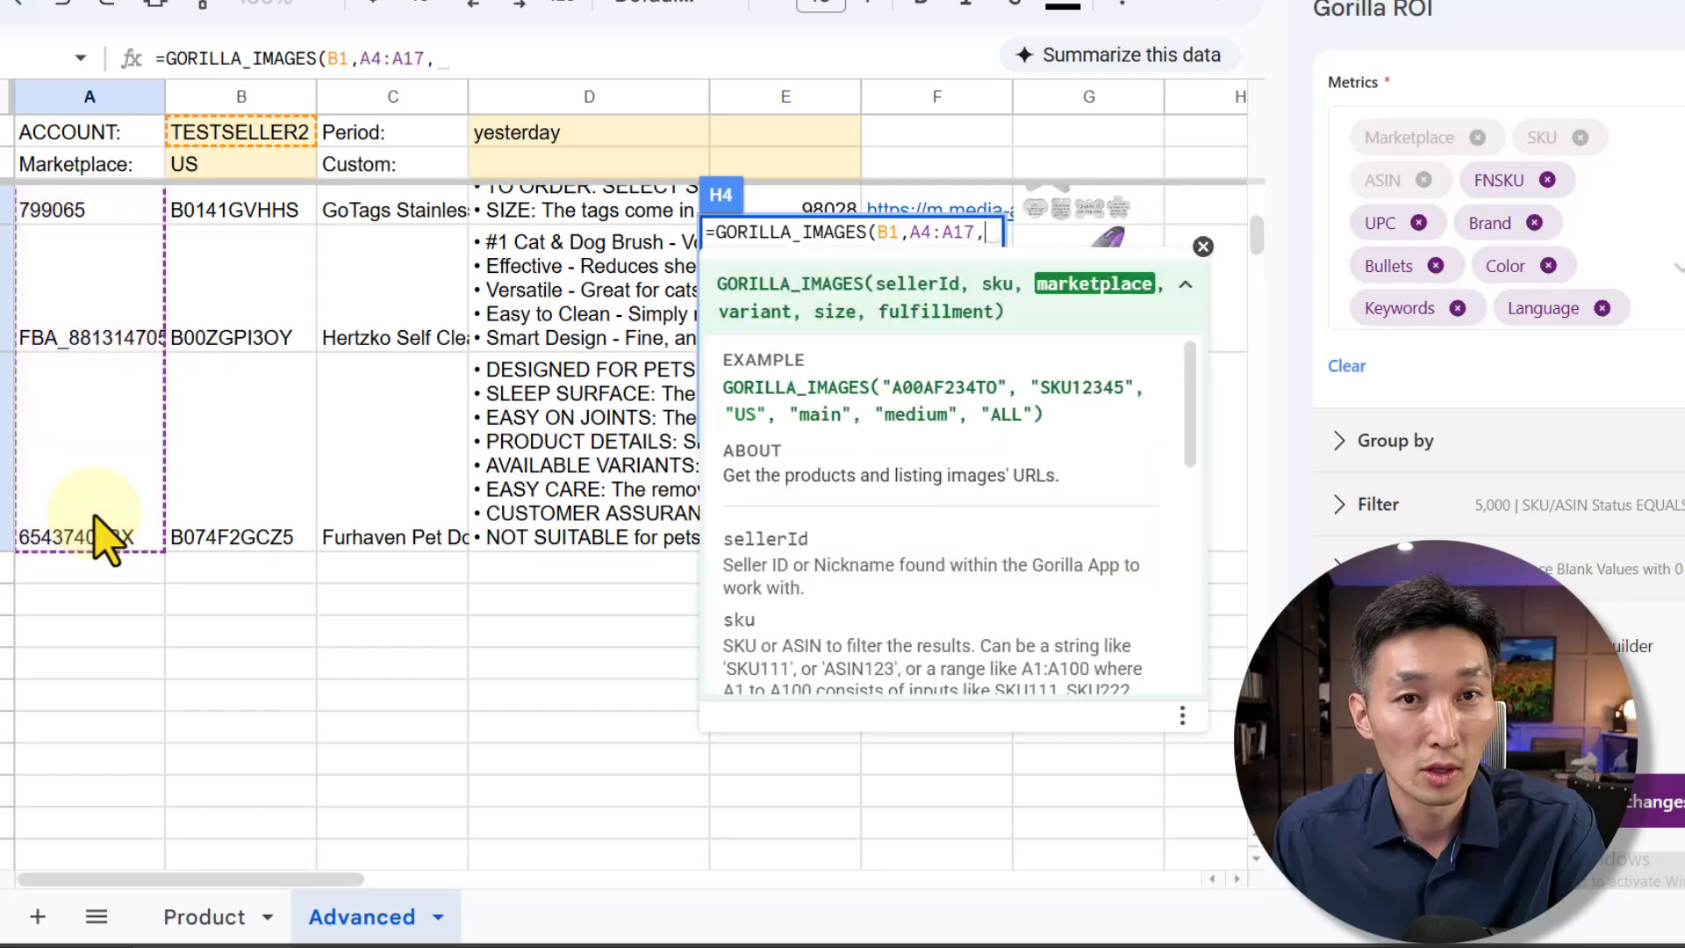
{"action": "scroll", "coordinate": [109, 522], "scroll_direction": "up", "scroll_amount": 5}
{"action": "left_click", "coordinate": [263, 166]}
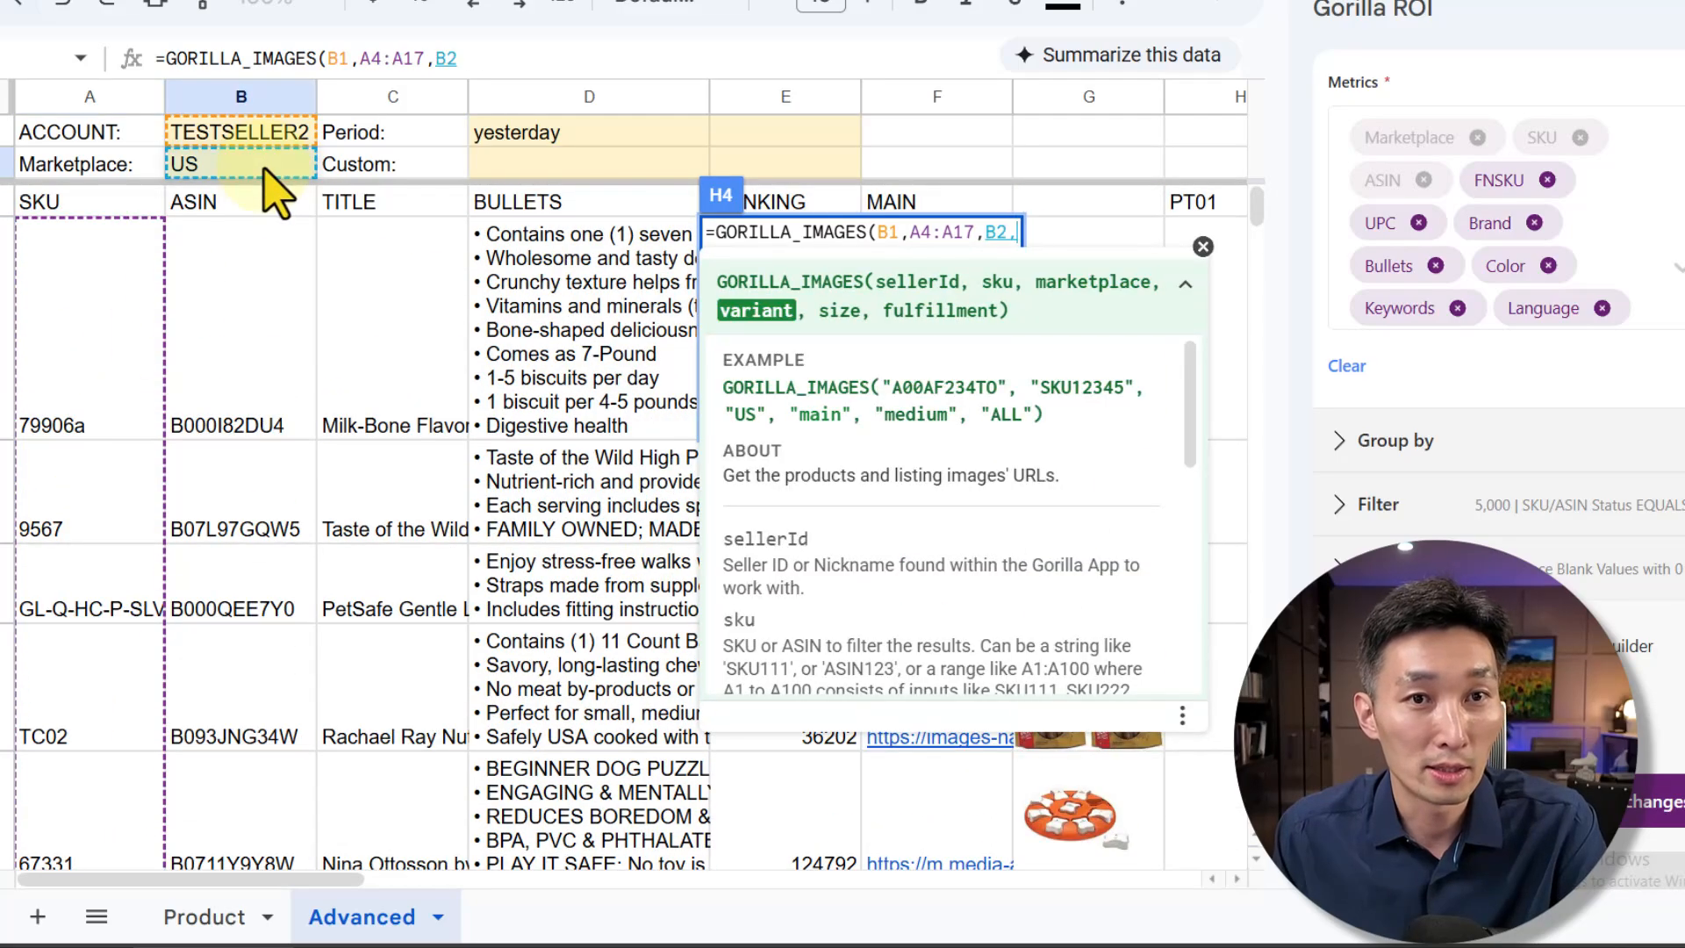
{"action": "type", "text": ","}
{"action": "left_click_drag", "start_coordinate": [237, 878], "coordinate": [465, 816]}
{"action": "left_click", "coordinate": [604, 230]}
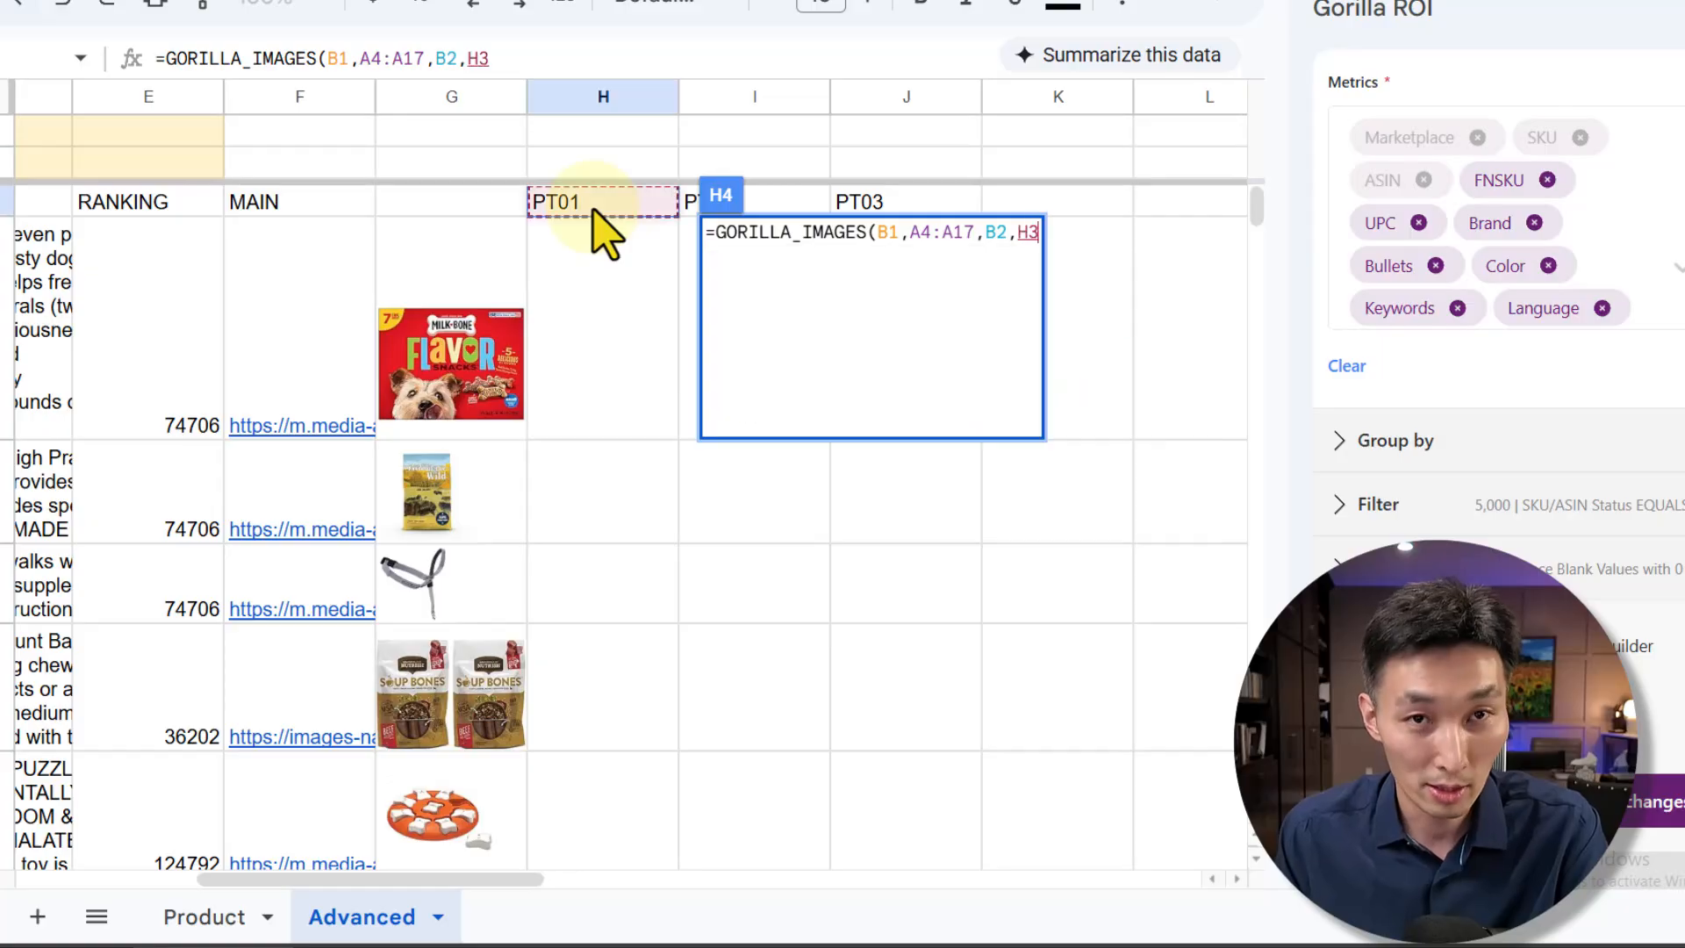
{"action": "key", "text": "Return"}
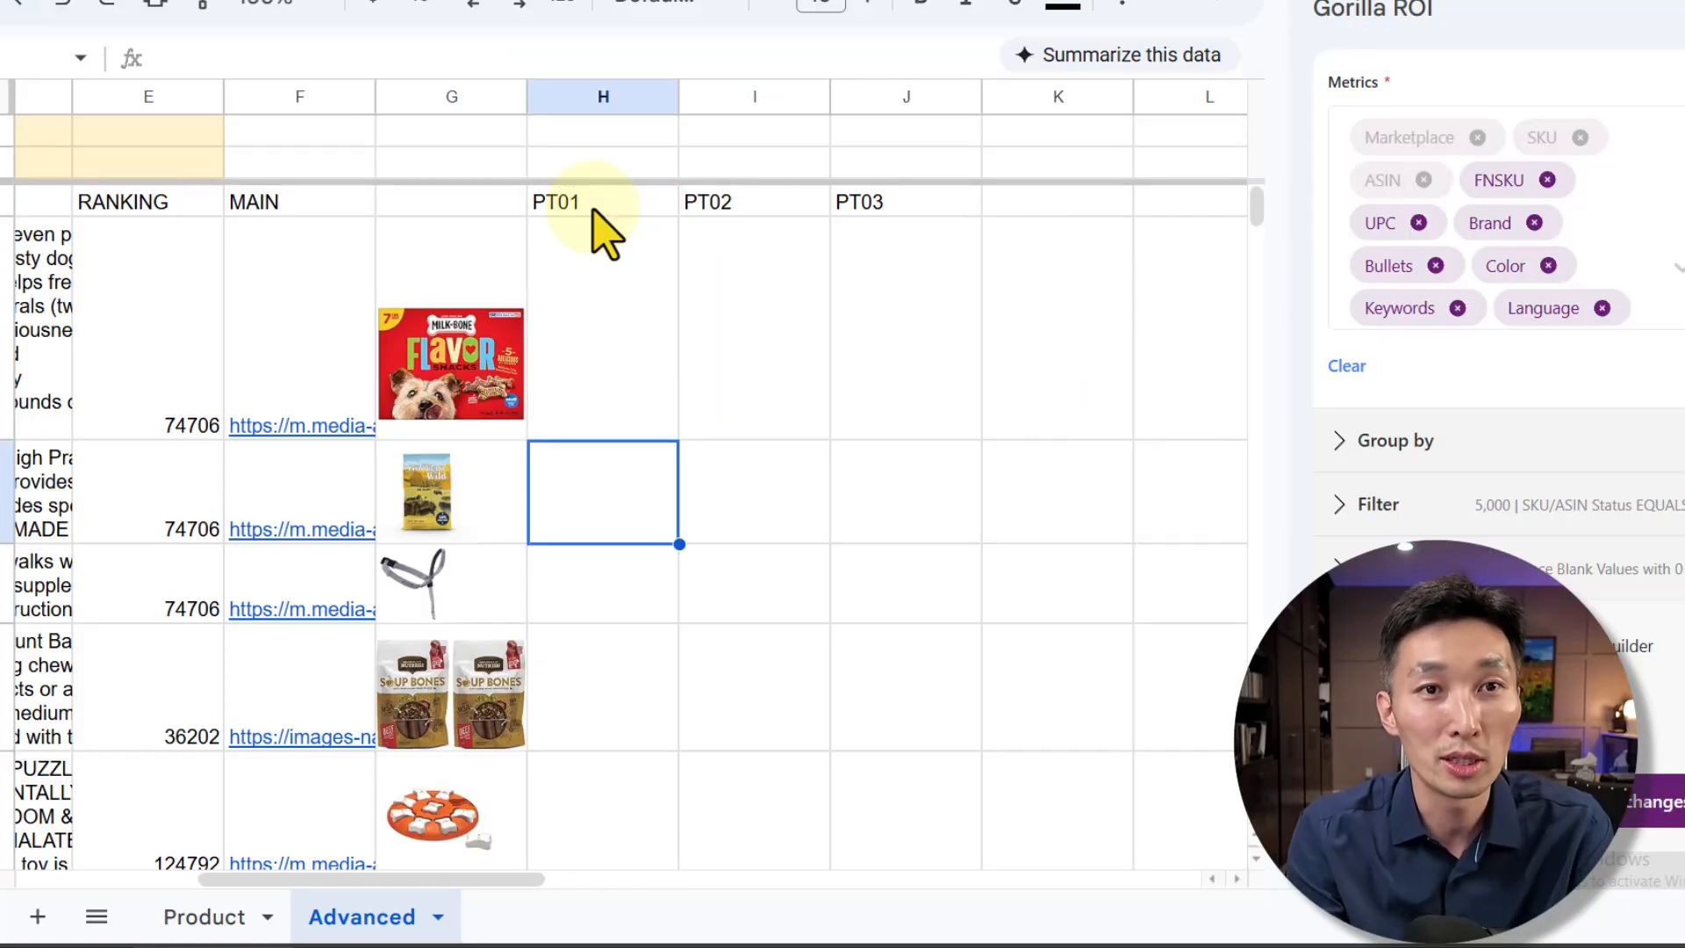
Step: Clear the PT02 and PT03 headers from the columns after PT01
{"action": "left_click_drag", "start_coordinate": [708, 226], "coordinate": [956, 233]}
{"action": "key", "text": "Delete"}
{"action": "left_click", "coordinate": [948, 226]}
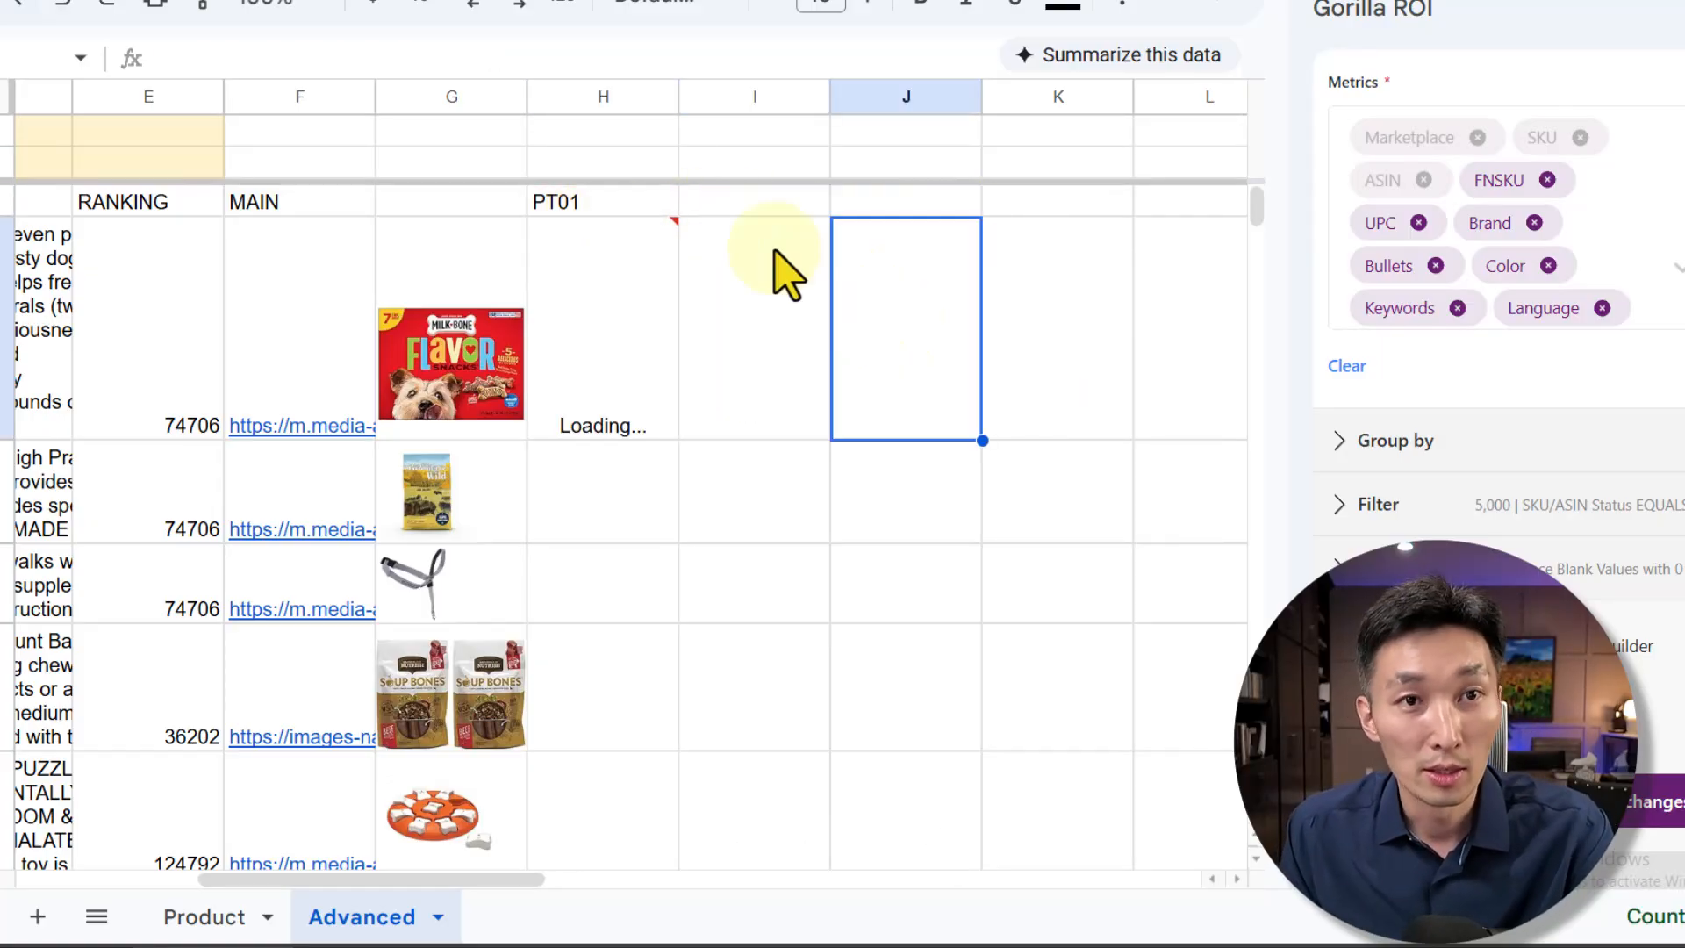
Step: Enter an IMAGE formula in cell I4 that displays the picture from the PT01 URL in H4
{"action": "left_click", "coordinate": [772, 225]}
{"action": "type", "text": "=image"}
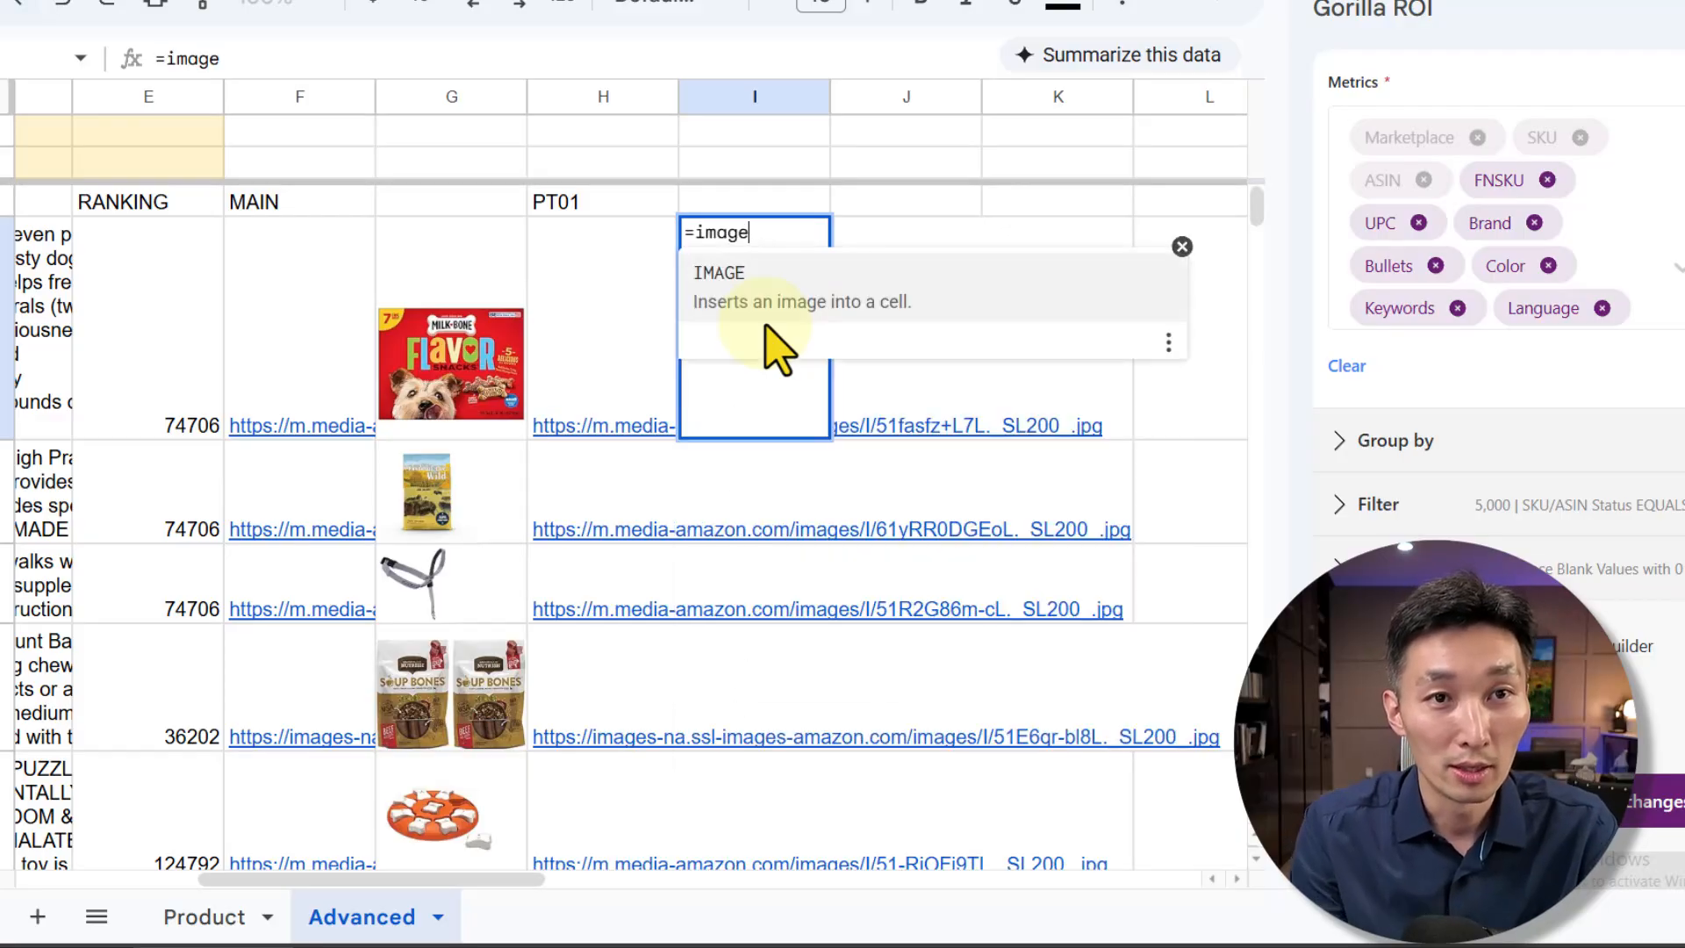
{"action": "key", "text": "Tab"}
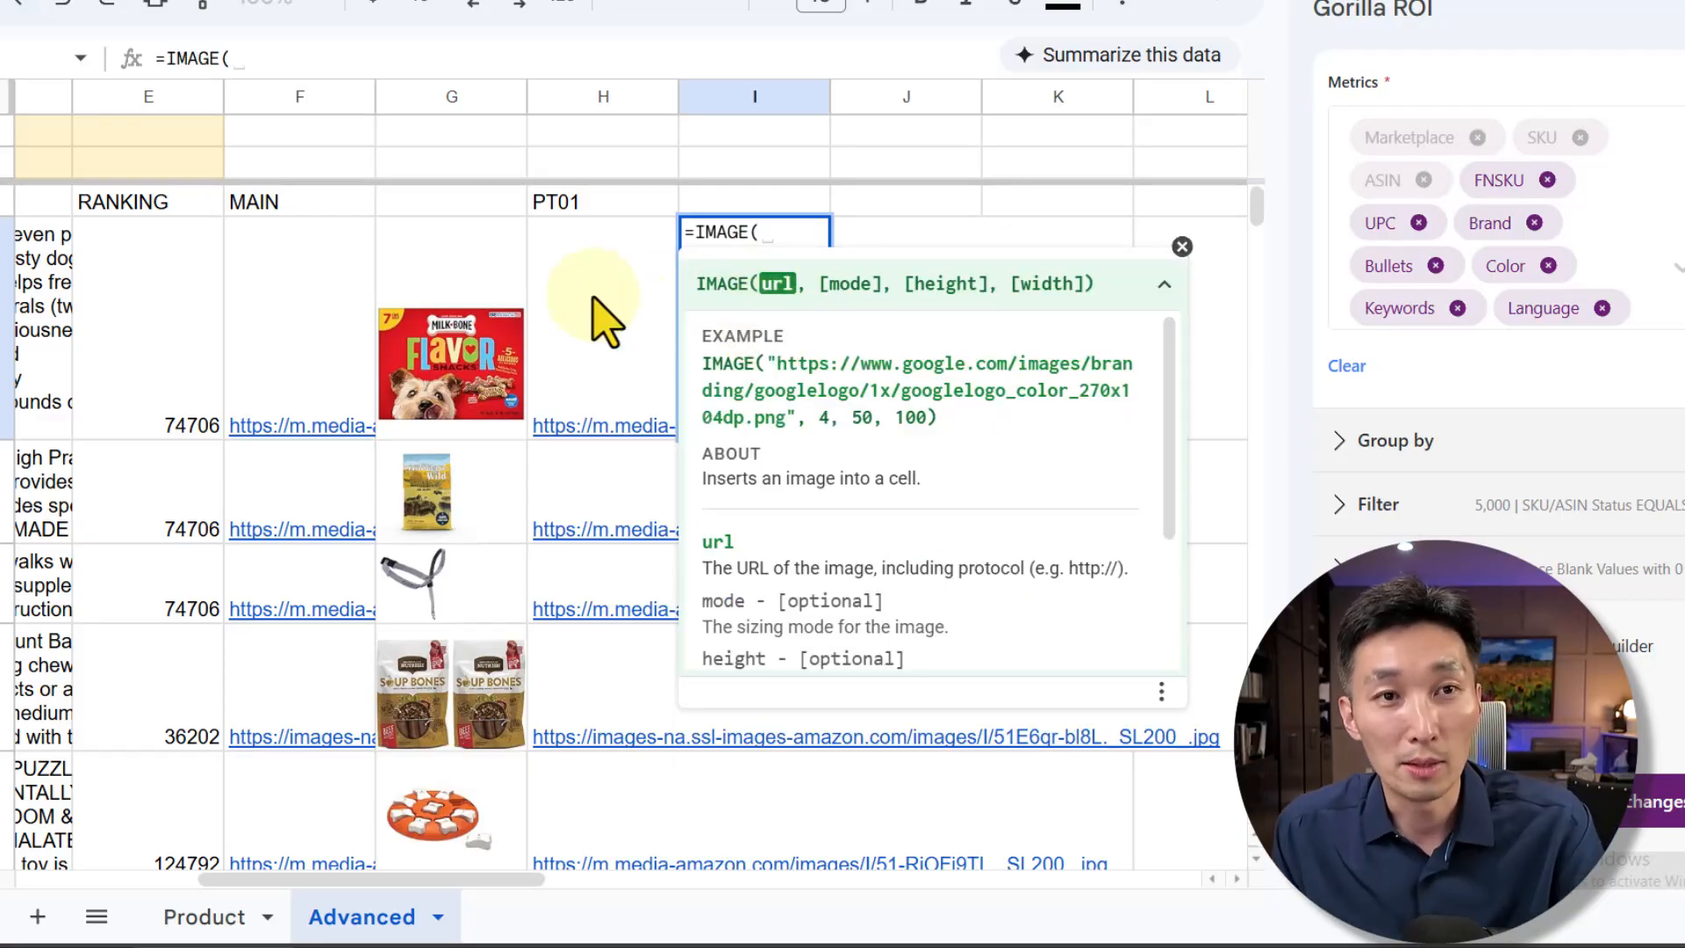
{"action": "left_click", "coordinate": [605, 321]}
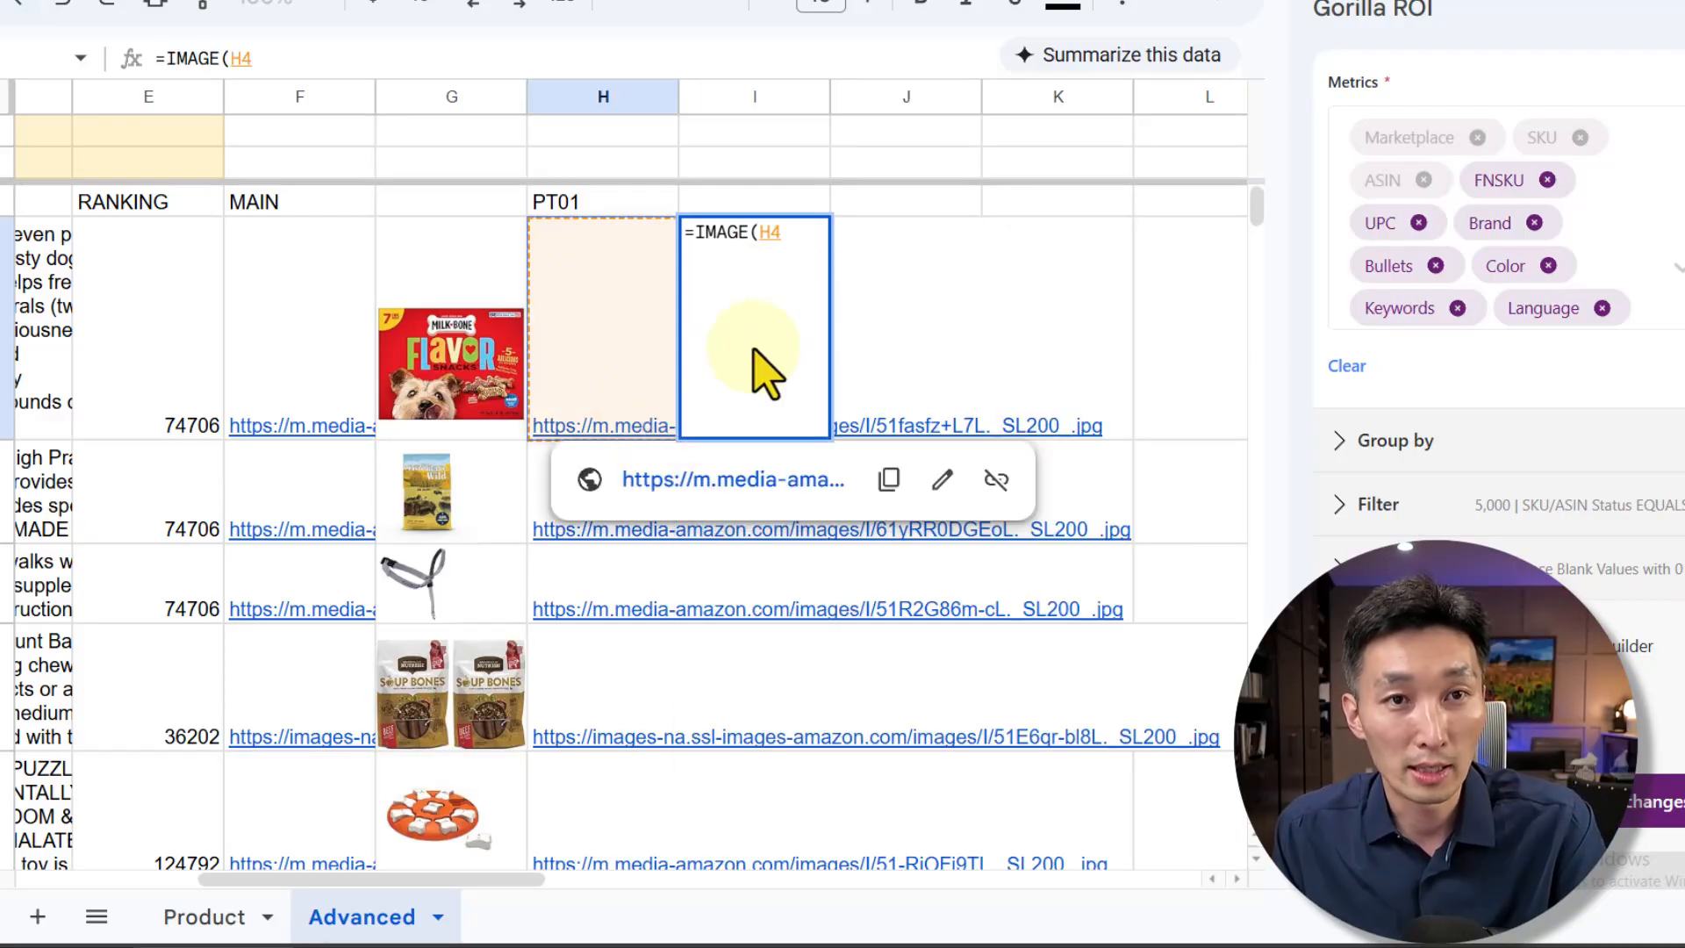
{"action": "type", "text": ")"}
{"action": "key", "text": "Return"}
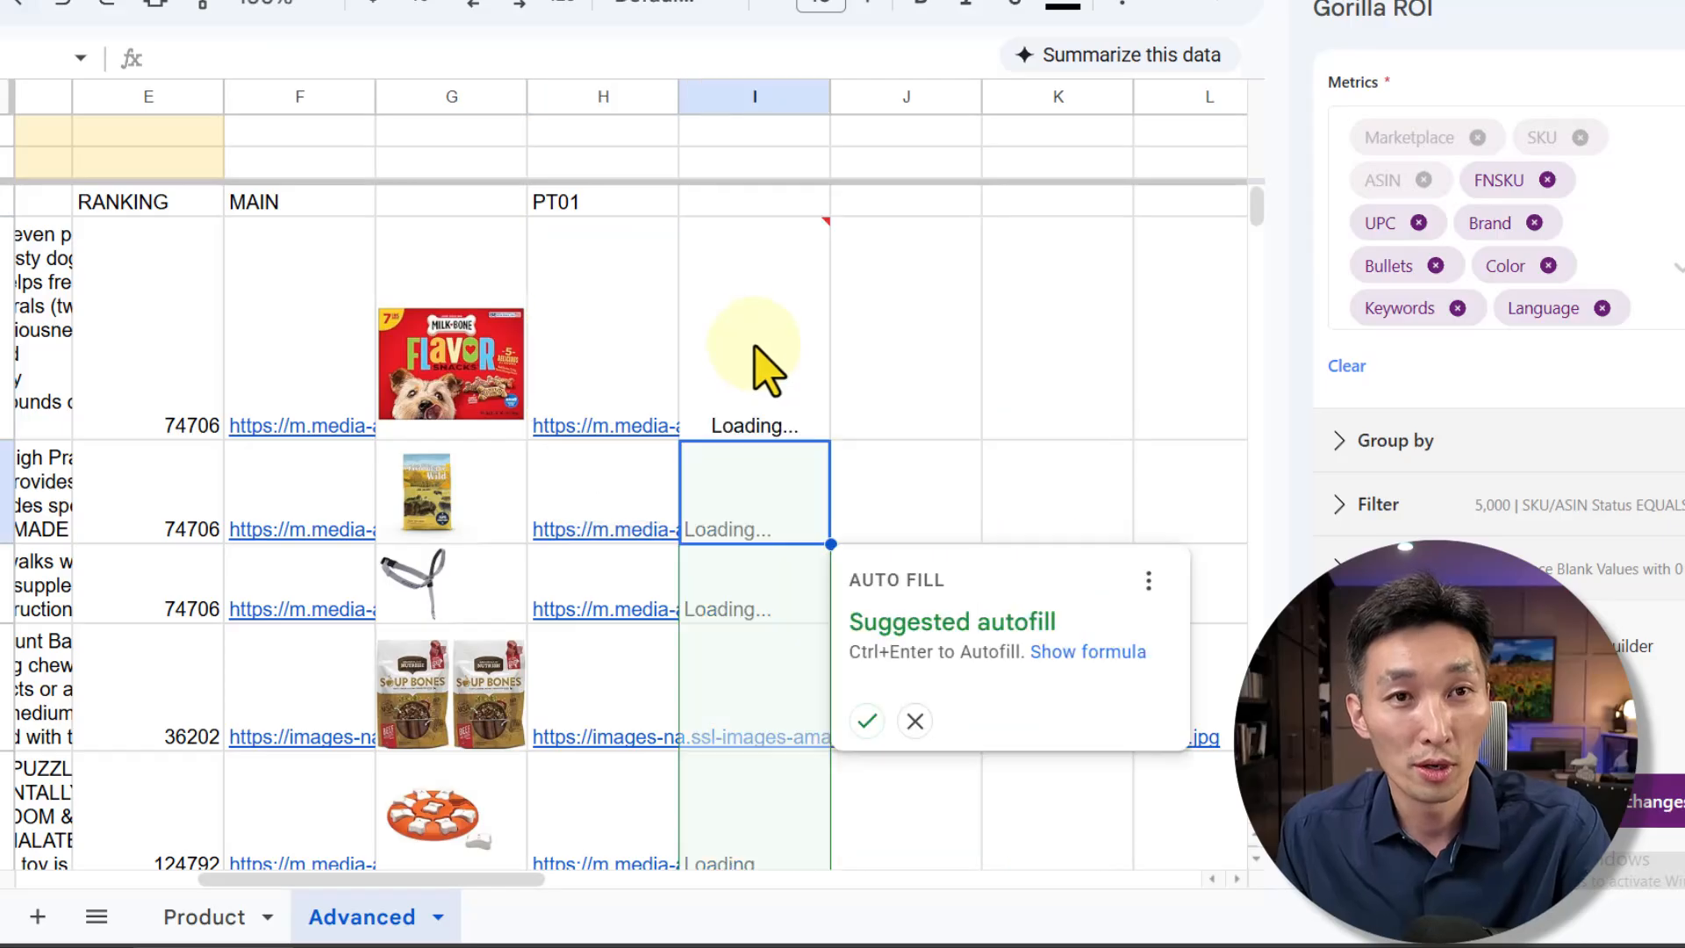
Step: Fill the IMAGE formula from I4 down to I17 for all the listed products
{"action": "left_click", "coordinate": [752, 360]}
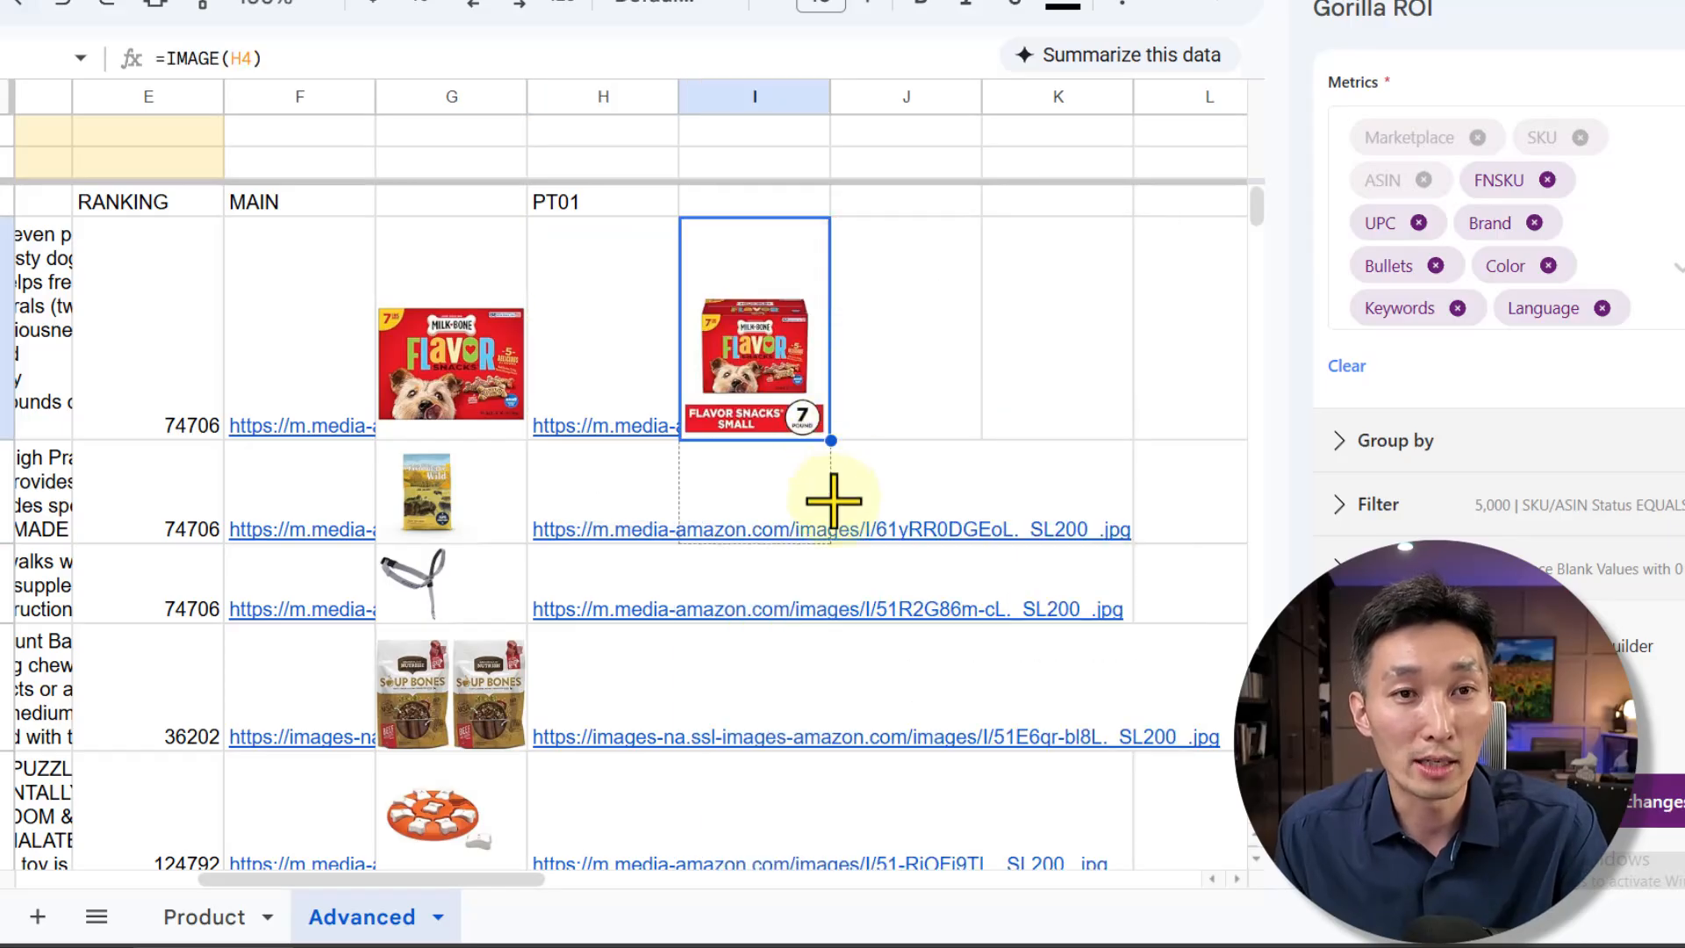
{"action": "scroll", "coordinate": [843, 545], "scroll_direction": "down", "scroll_amount": 10}
{"action": "left_click_drag", "start_coordinate": [833, 500], "coordinate": [803, 404]}
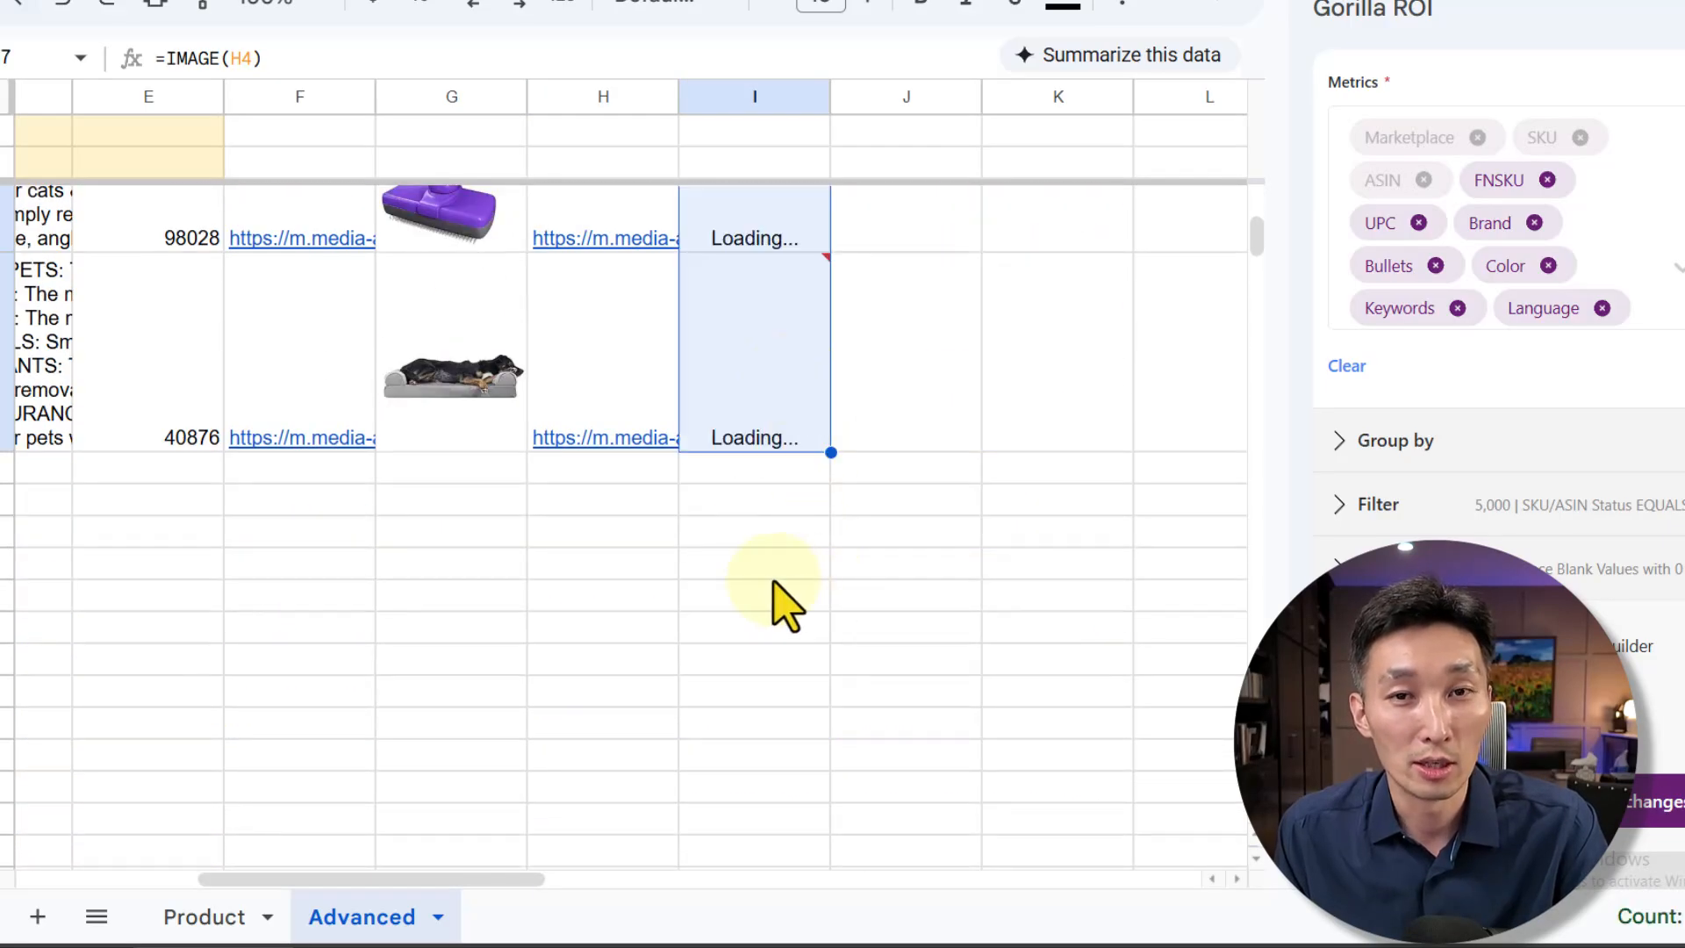
{"action": "scroll", "coordinate": [783, 602], "scroll_direction": "up", "scroll_amount": 10}
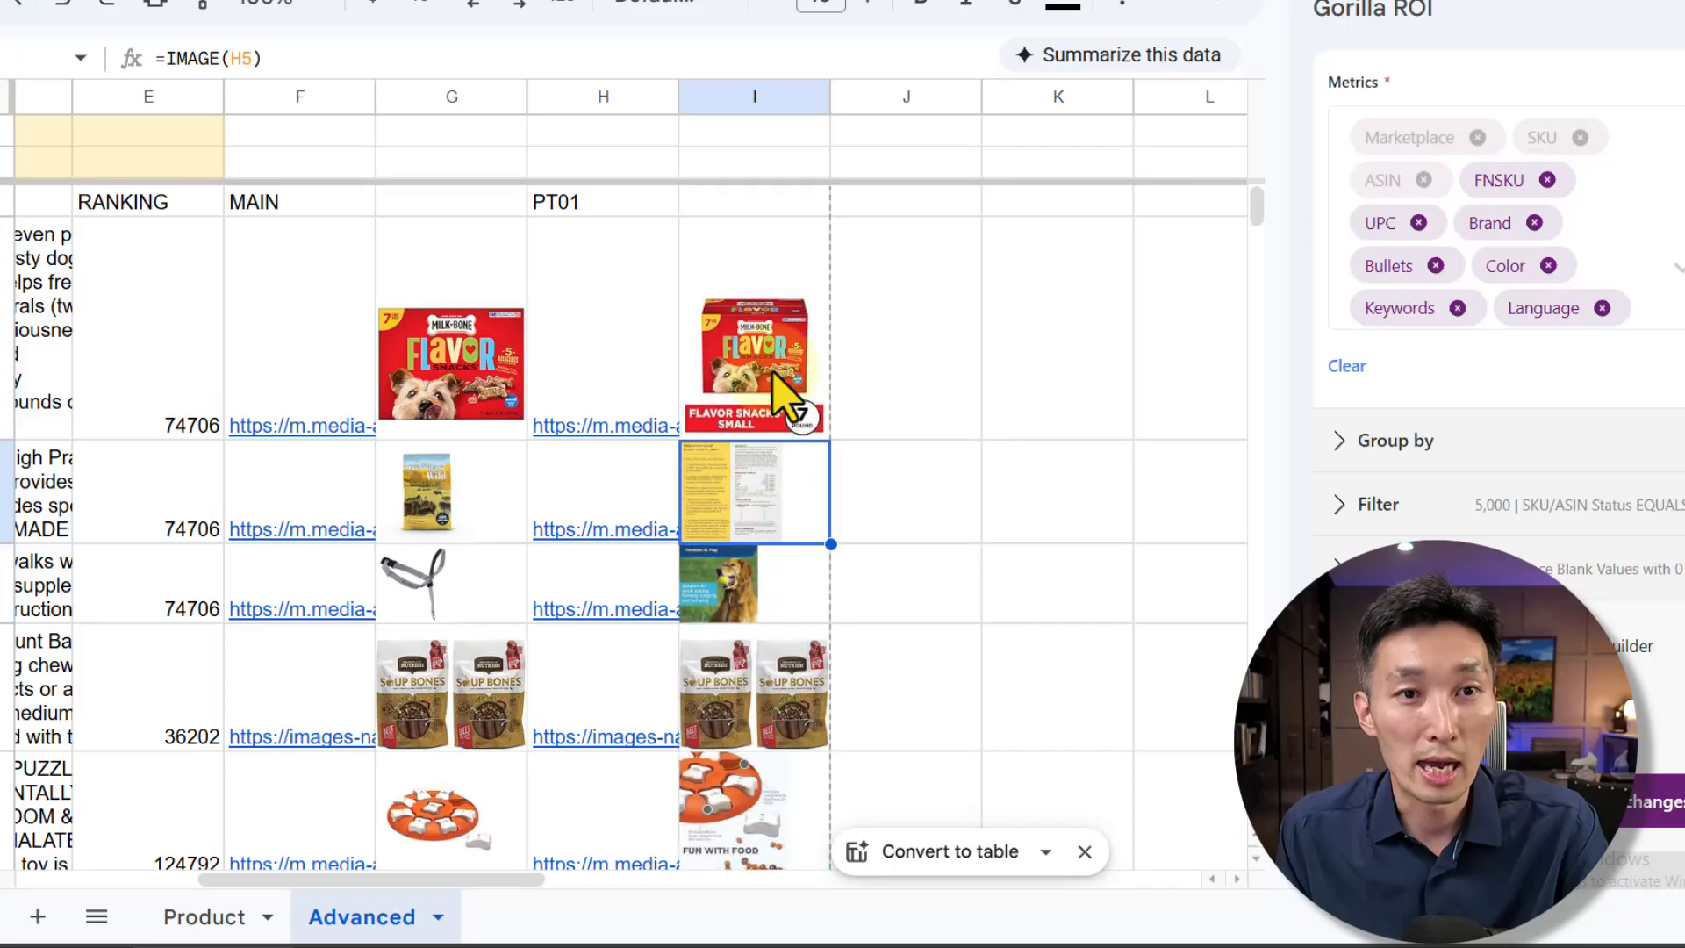
Step: Compare the first product's MAIN and PT01 images in the sheet with the image gallery on its Amazon listing
{"action": "left_click", "coordinate": [728, 525]}
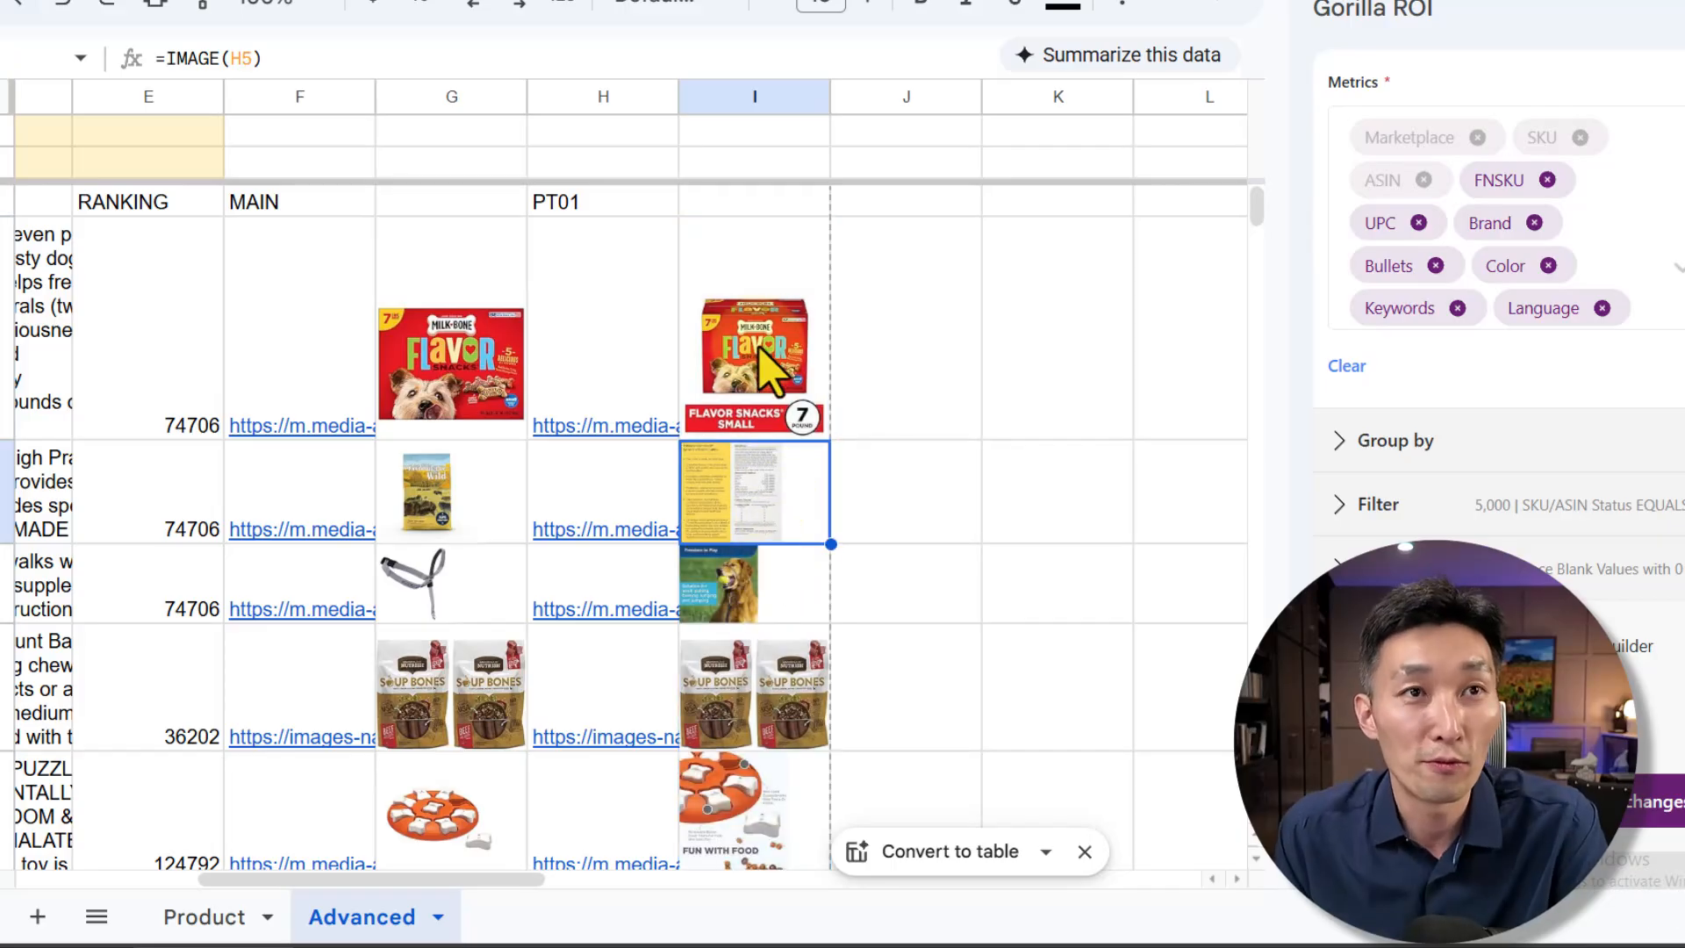
{"action": "left_click", "coordinate": [759, 342]}
{"action": "left_click_drag", "start_coordinate": [427, 358], "coordinate": [739, 359]}
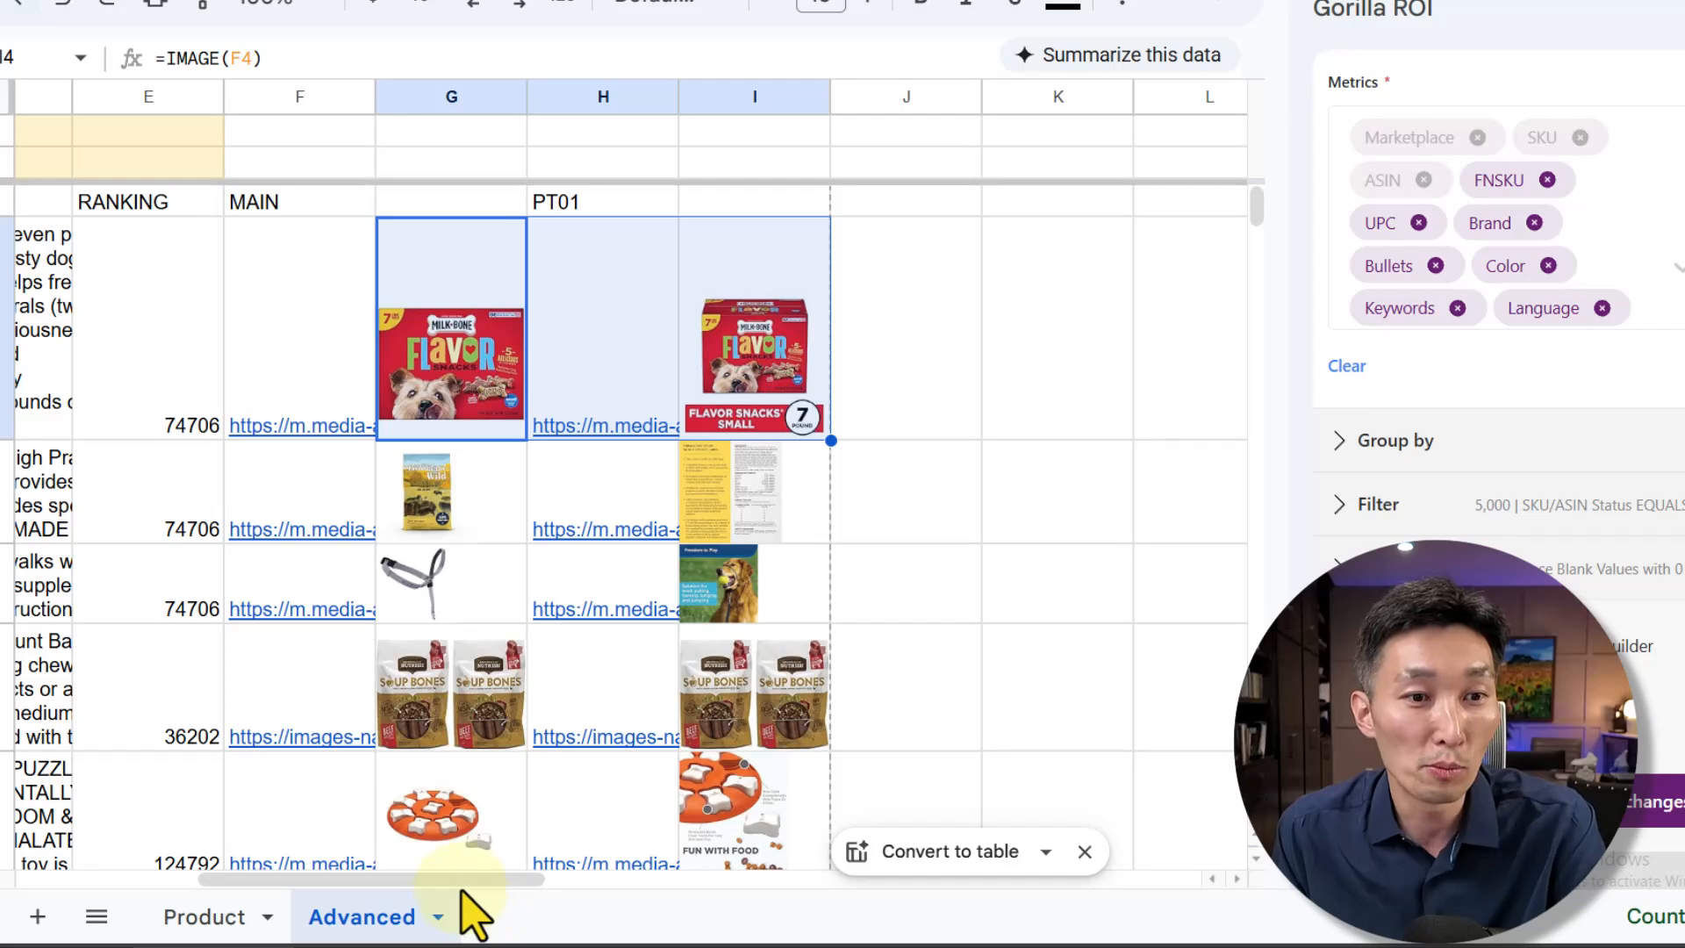
{"action": "scroll", "coordinate": [461, 890], "scroll_direction": "left", "scroll_amount": 1}
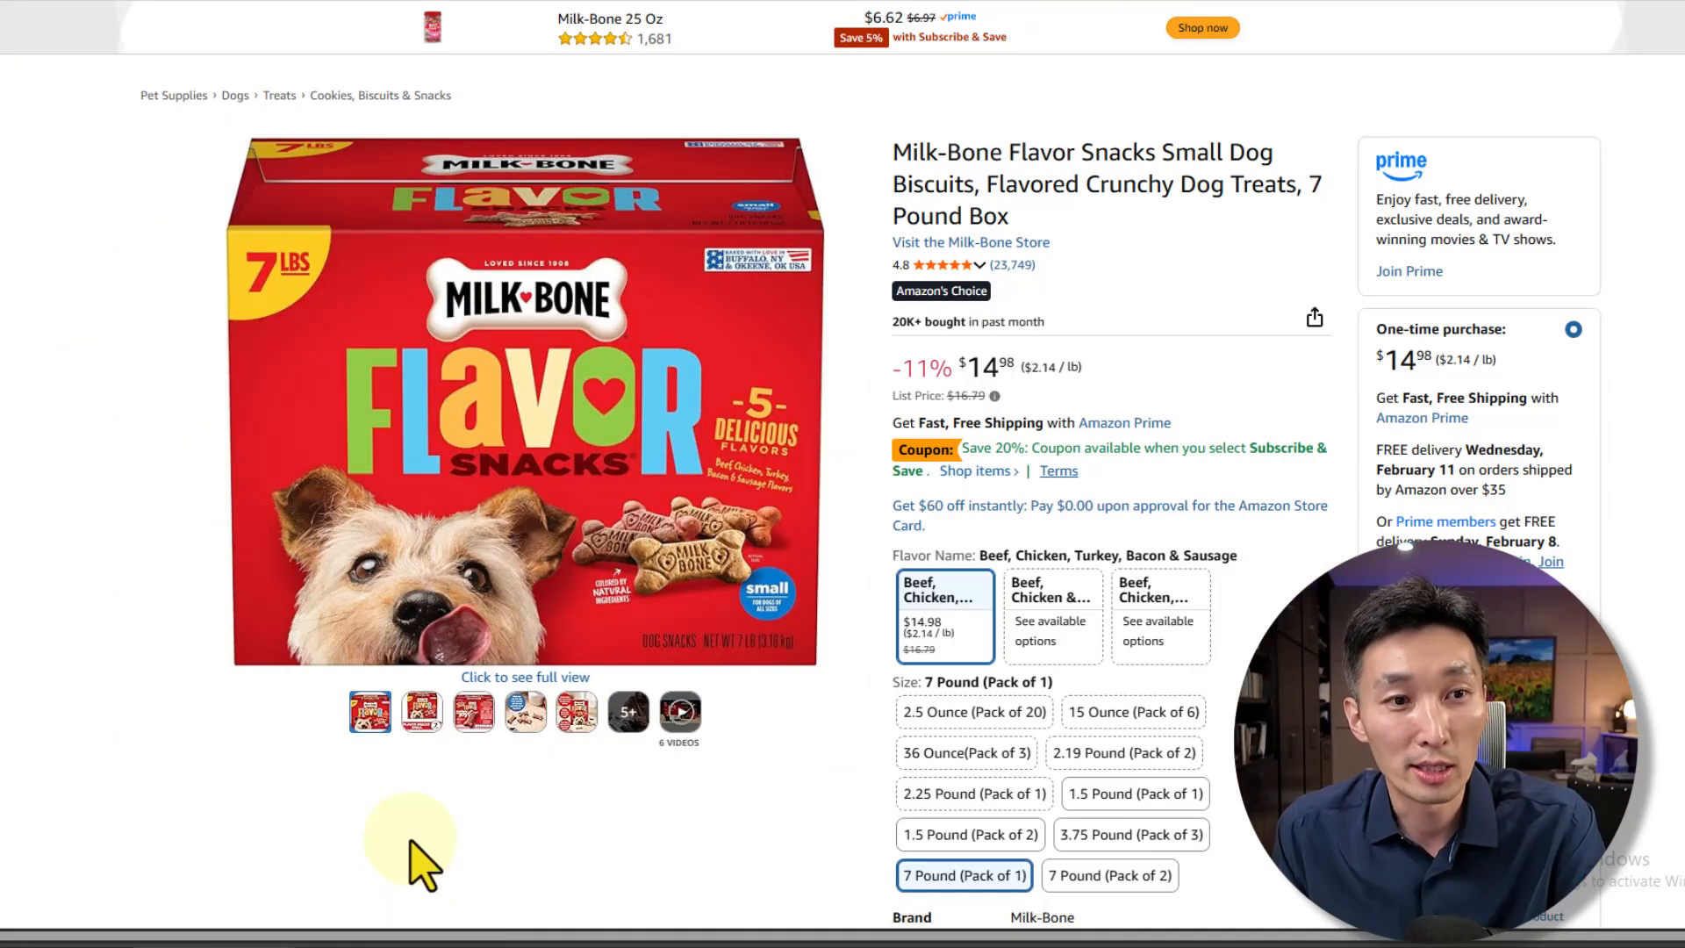
{"action": "mouse_move", "coordinate": [430, 723]}
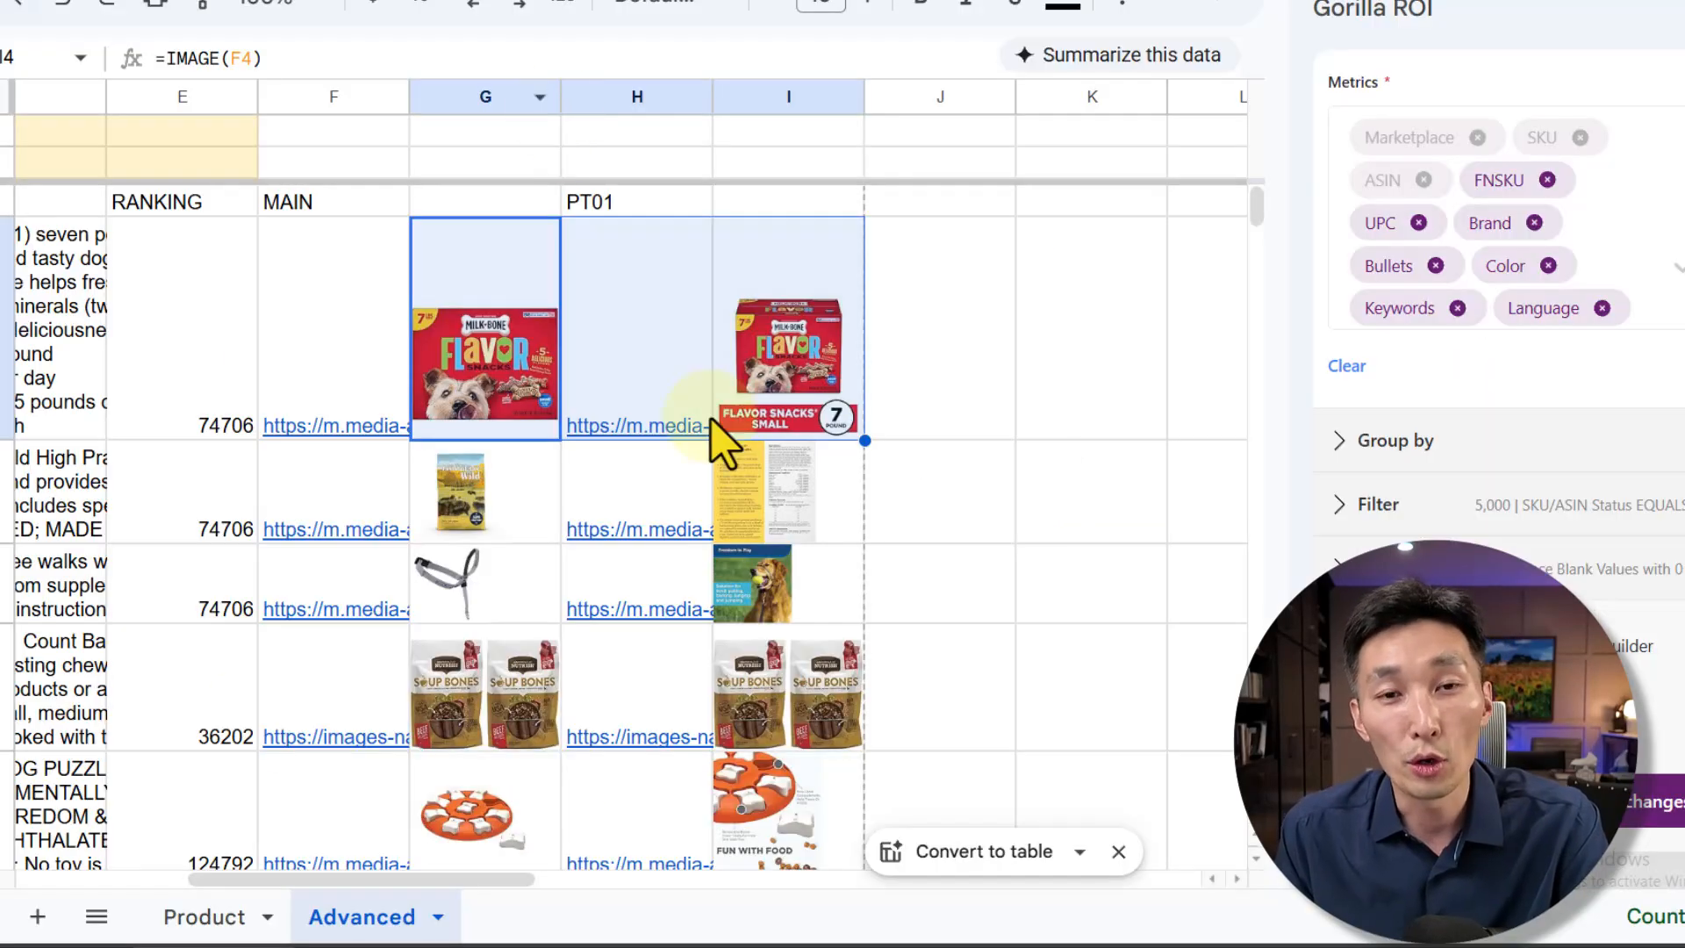
{"action": "mouse_move", "coordinate": [726, 433]}
{"action": "left_click", "coordinate": [888, 420]}
{"action": "left_click", "coordinate": [834, 400]}
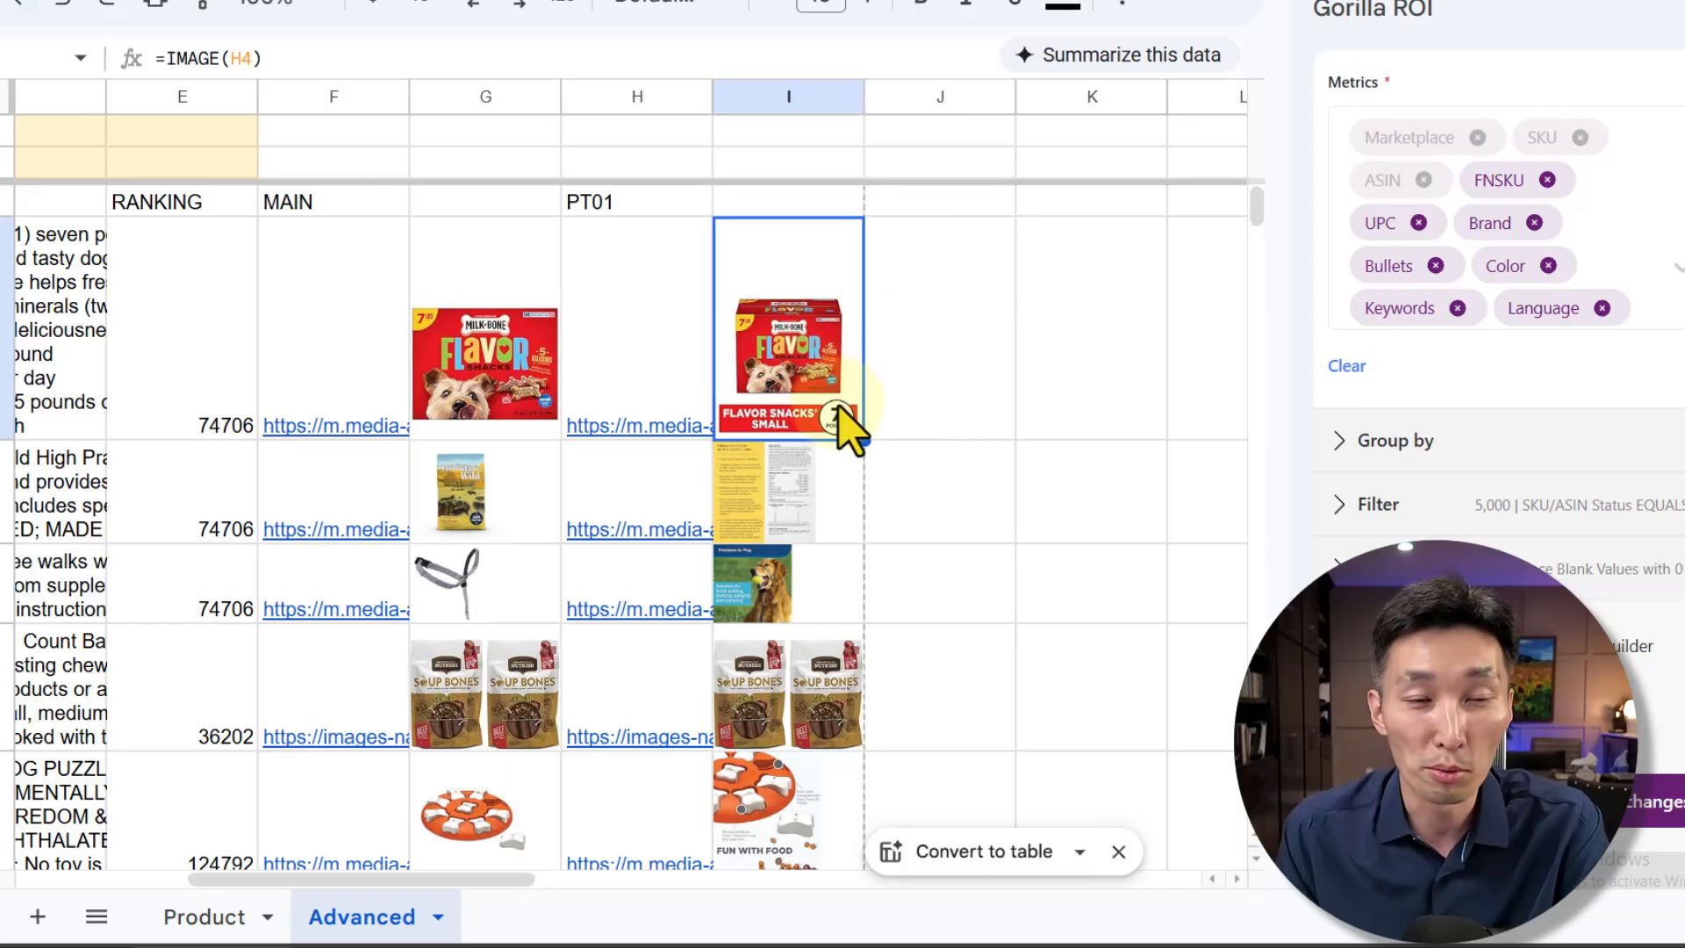
{"action": "left_click_drag", "start_coordinate": [483, 880], "coordinate": [452, 892]}
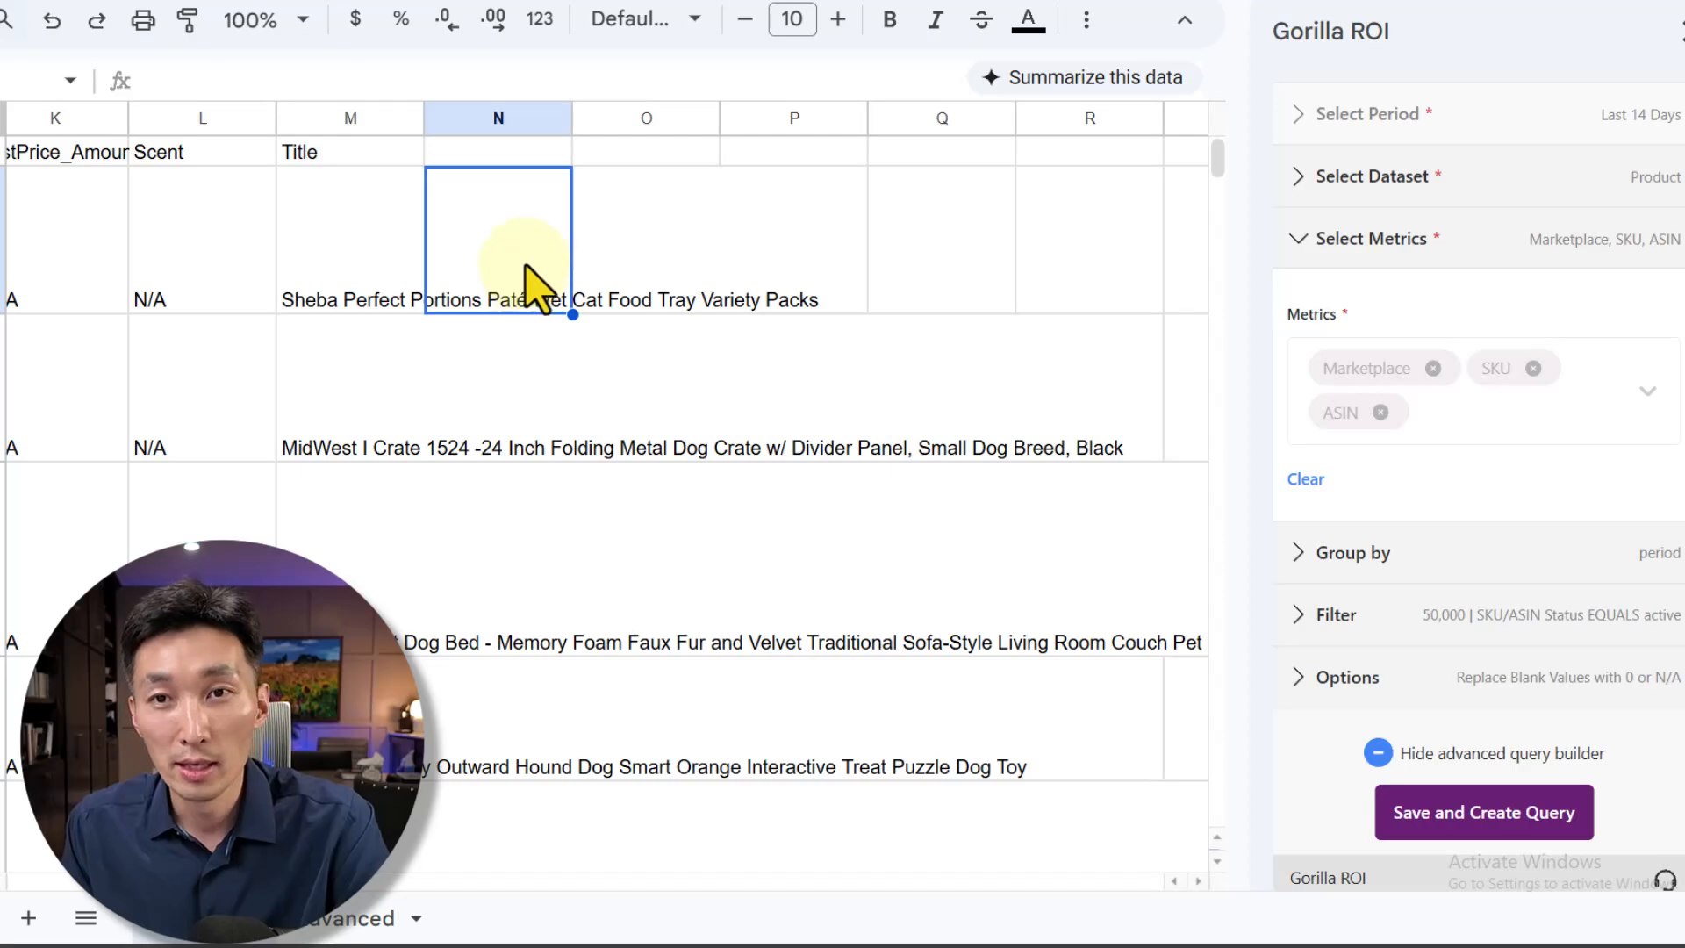
Step: Start a new Gorilla ROI query at cell N2 of the Product sheet with seller account TESTSELLER2 and marketplace US
{"action": "scroll", "coordinate": [1523, 339], "scroll_direction": "up", "scroll_amount": 3}
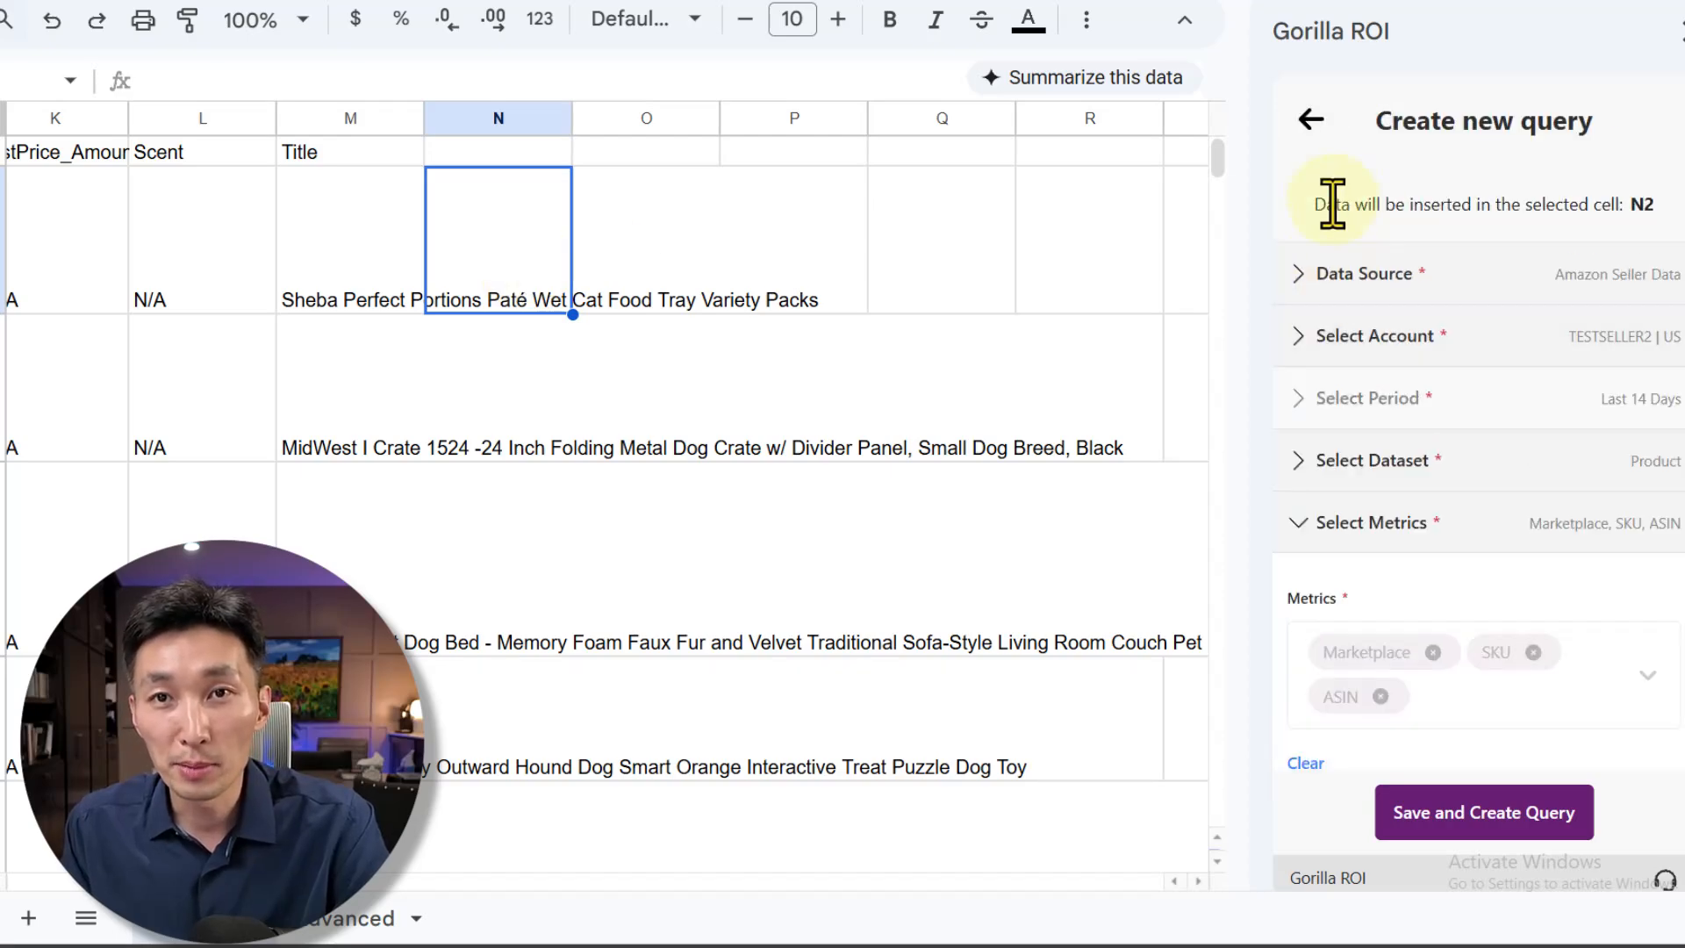
{"action": "left_click", "coordinate": [1310, 117]}
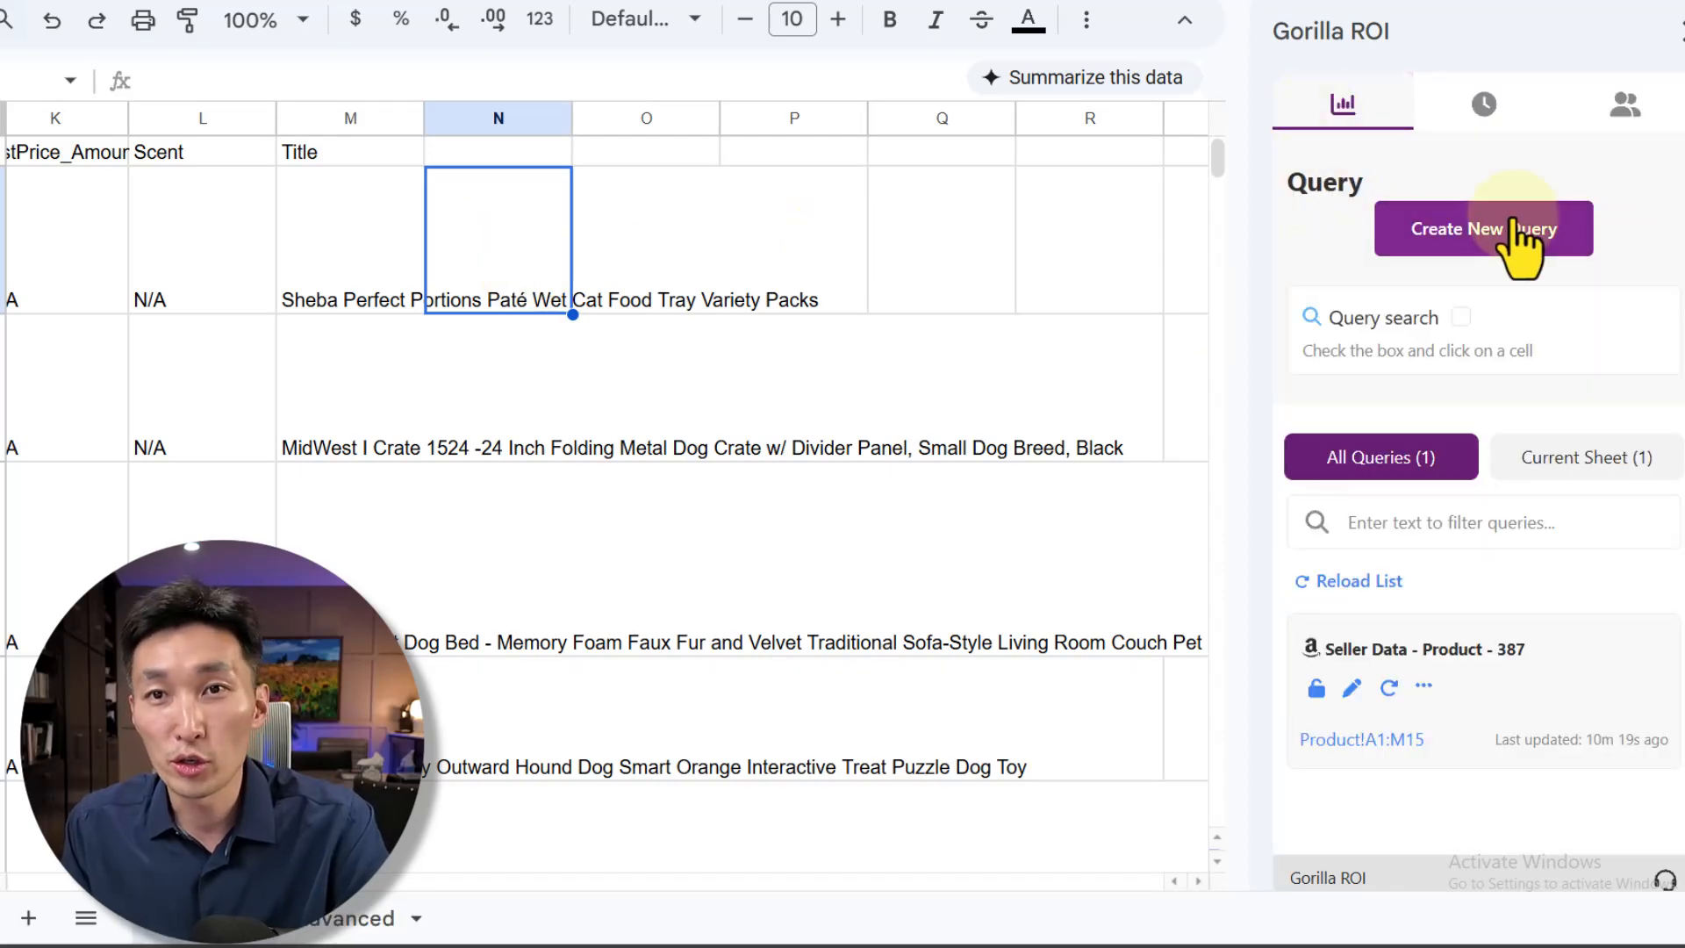
{"action": "left_click", "coordinate": [1505, 230]}
{"action": "left_click", "coordinate": [1464, 408]}
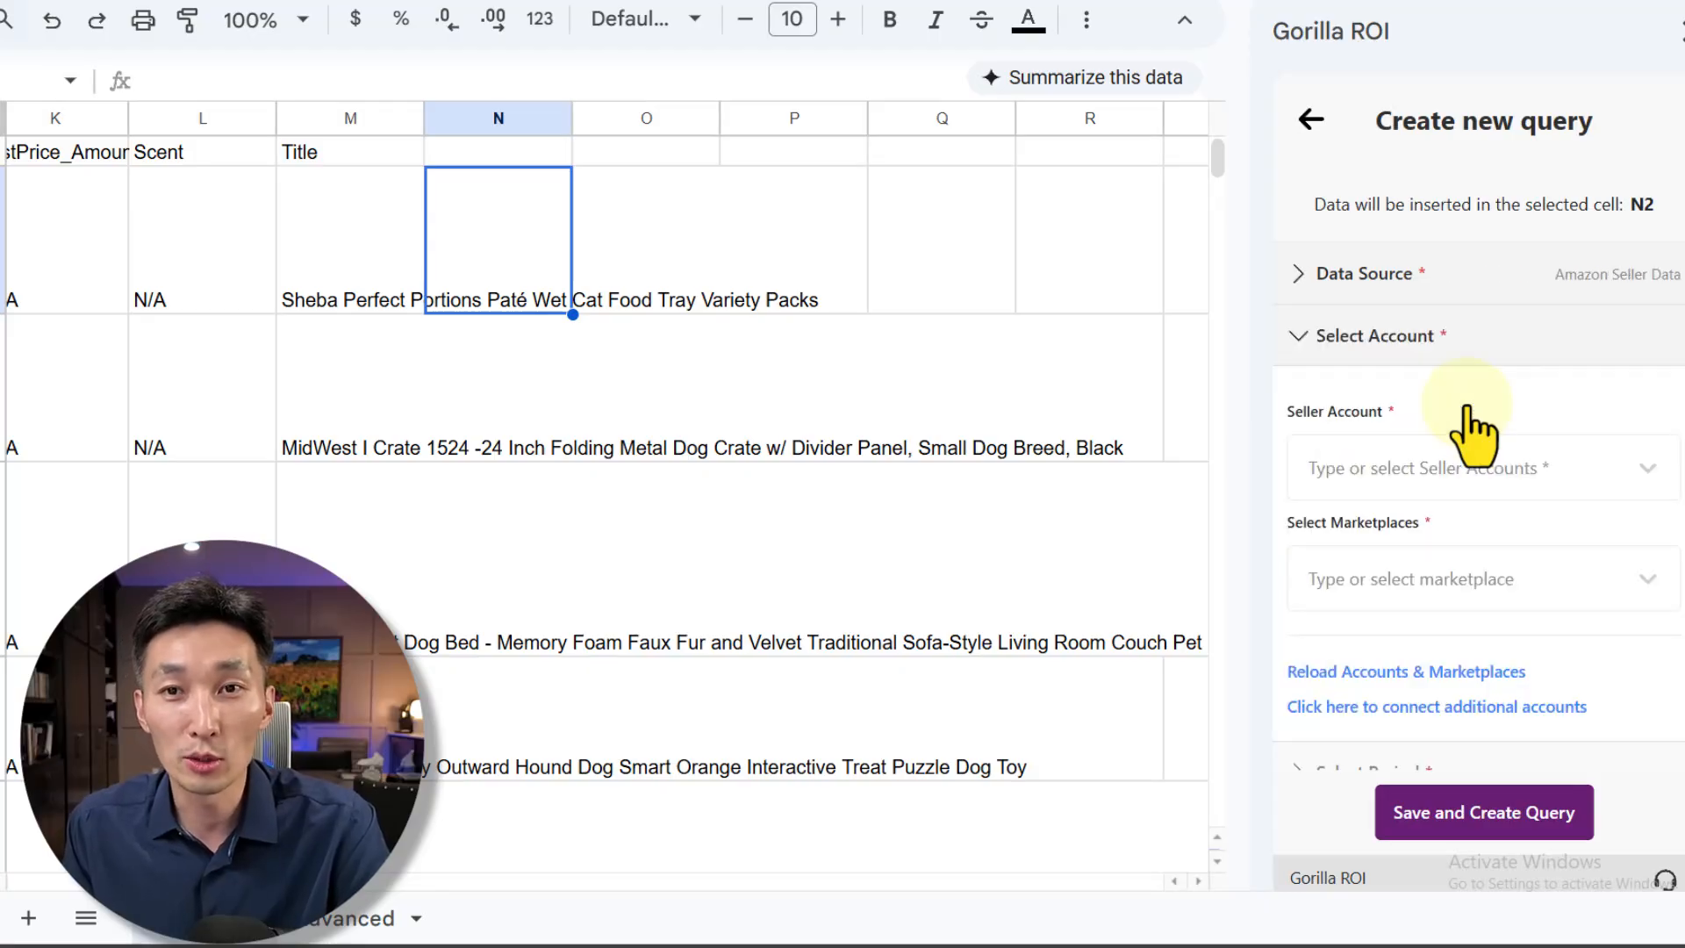
{"action": "left_click", "coordinate": [1444, 468]}
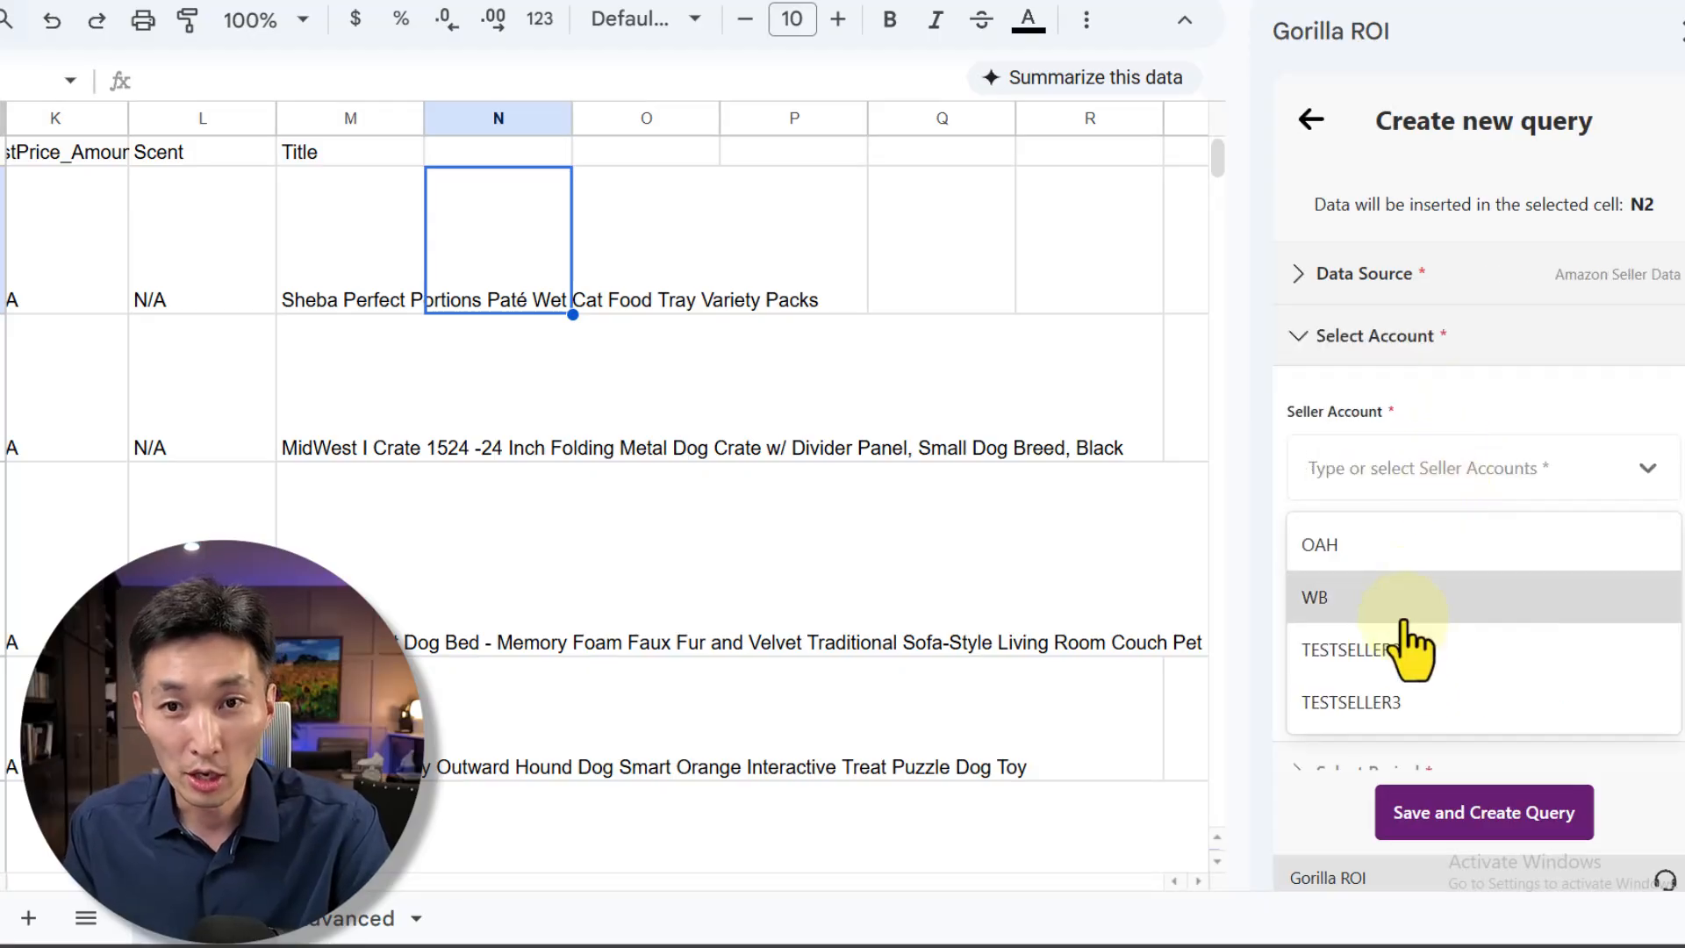
{"action": "left_click", "coordinate": [1422, 657]}
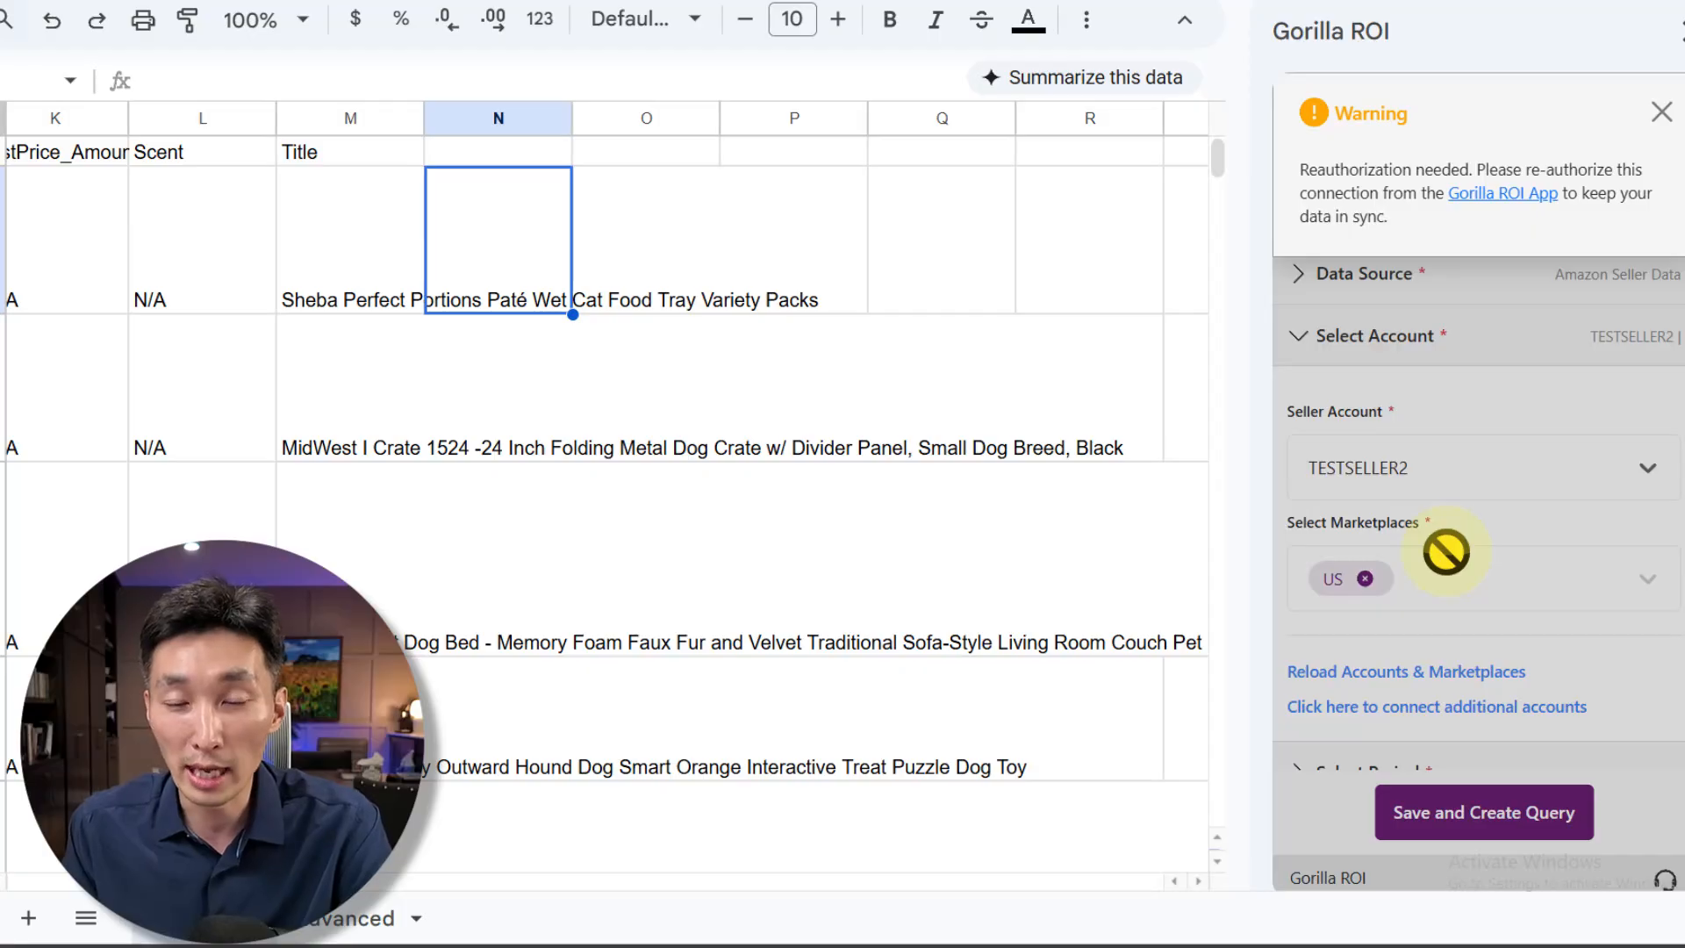
{"action": "left_click", "coordinate": [1661, 111]}
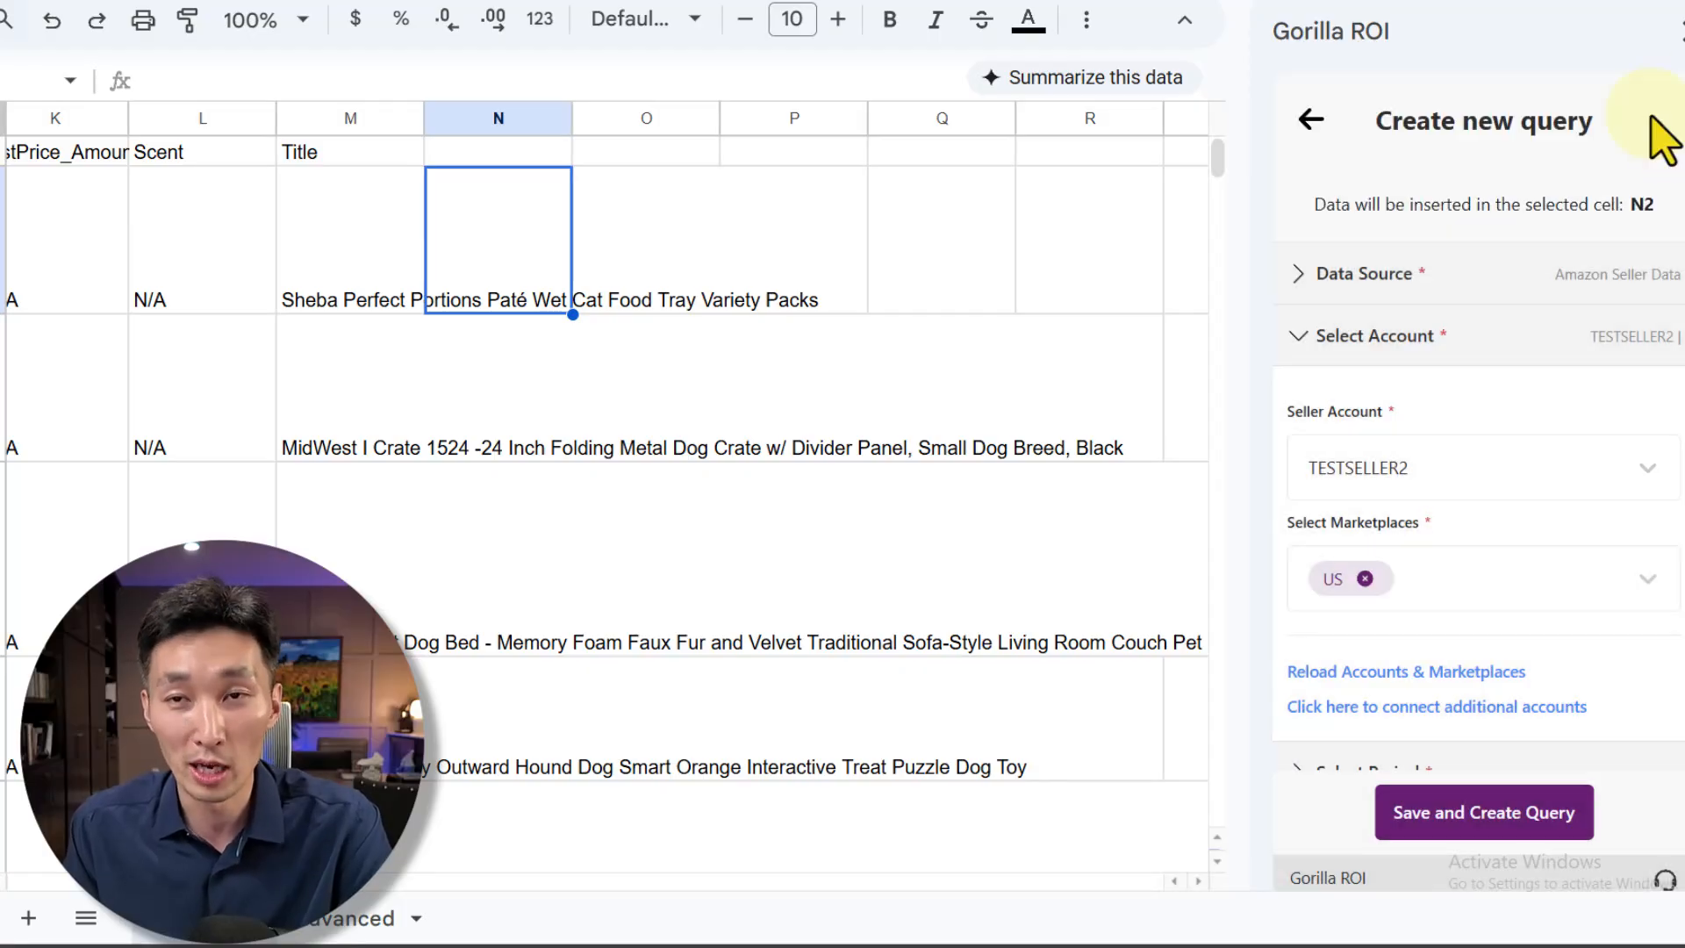
Step: Set the new query's period to Last 7 Days
{"action": "scroll", "coordinate": [1466, 491], "scroll_direction": "down", "scroll_amount": 4}
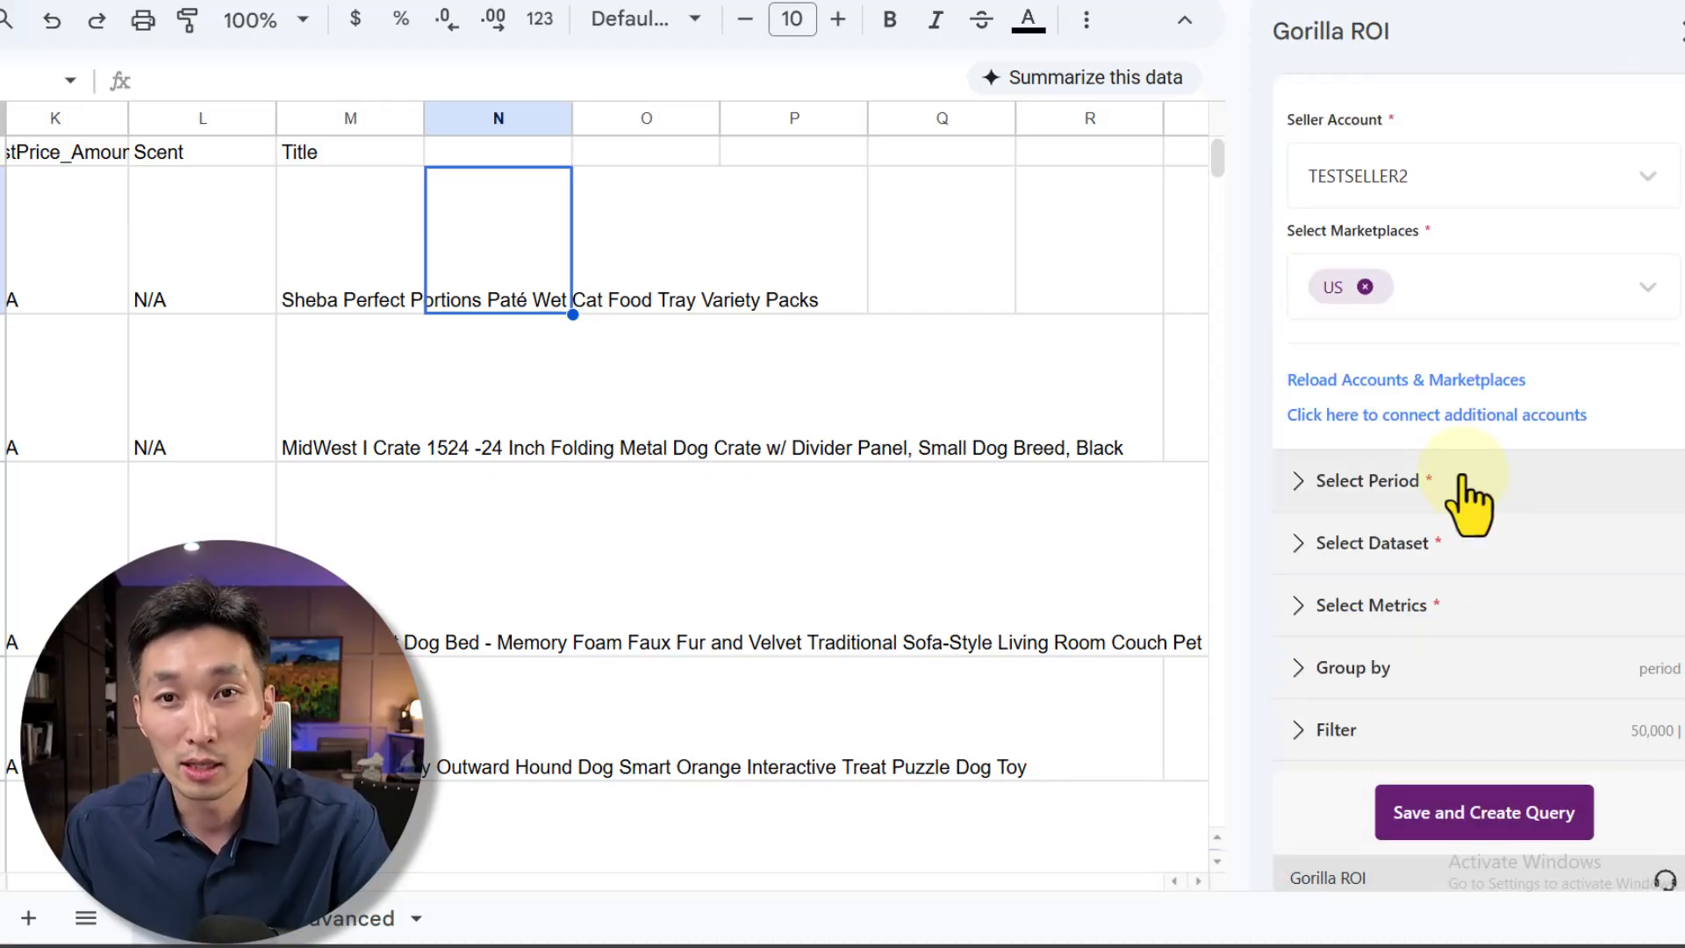
{"action": "left_click", "coordinate": [1465, 477]}
{"action": "left_click", "coordinate": [1484, 290]}
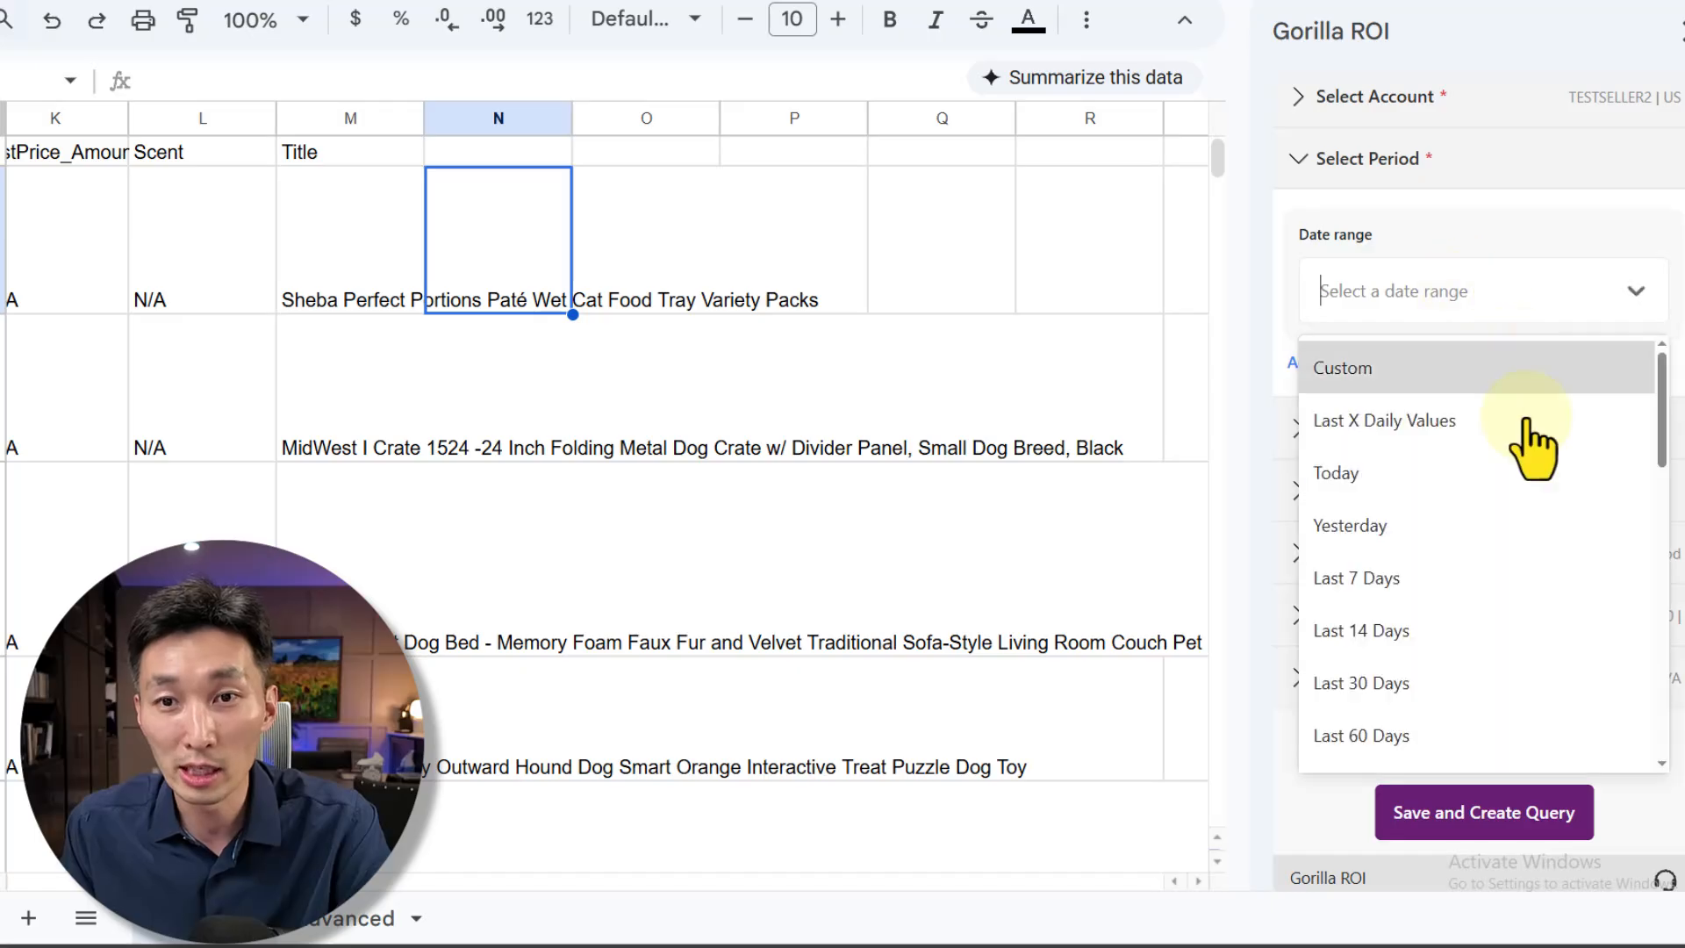
{"action": "left_click", "coordinate": [1448, 577]}
Step: Choose Product as the new query's dataset
{"action": "left_click", "coordinate": [1378, 443]}
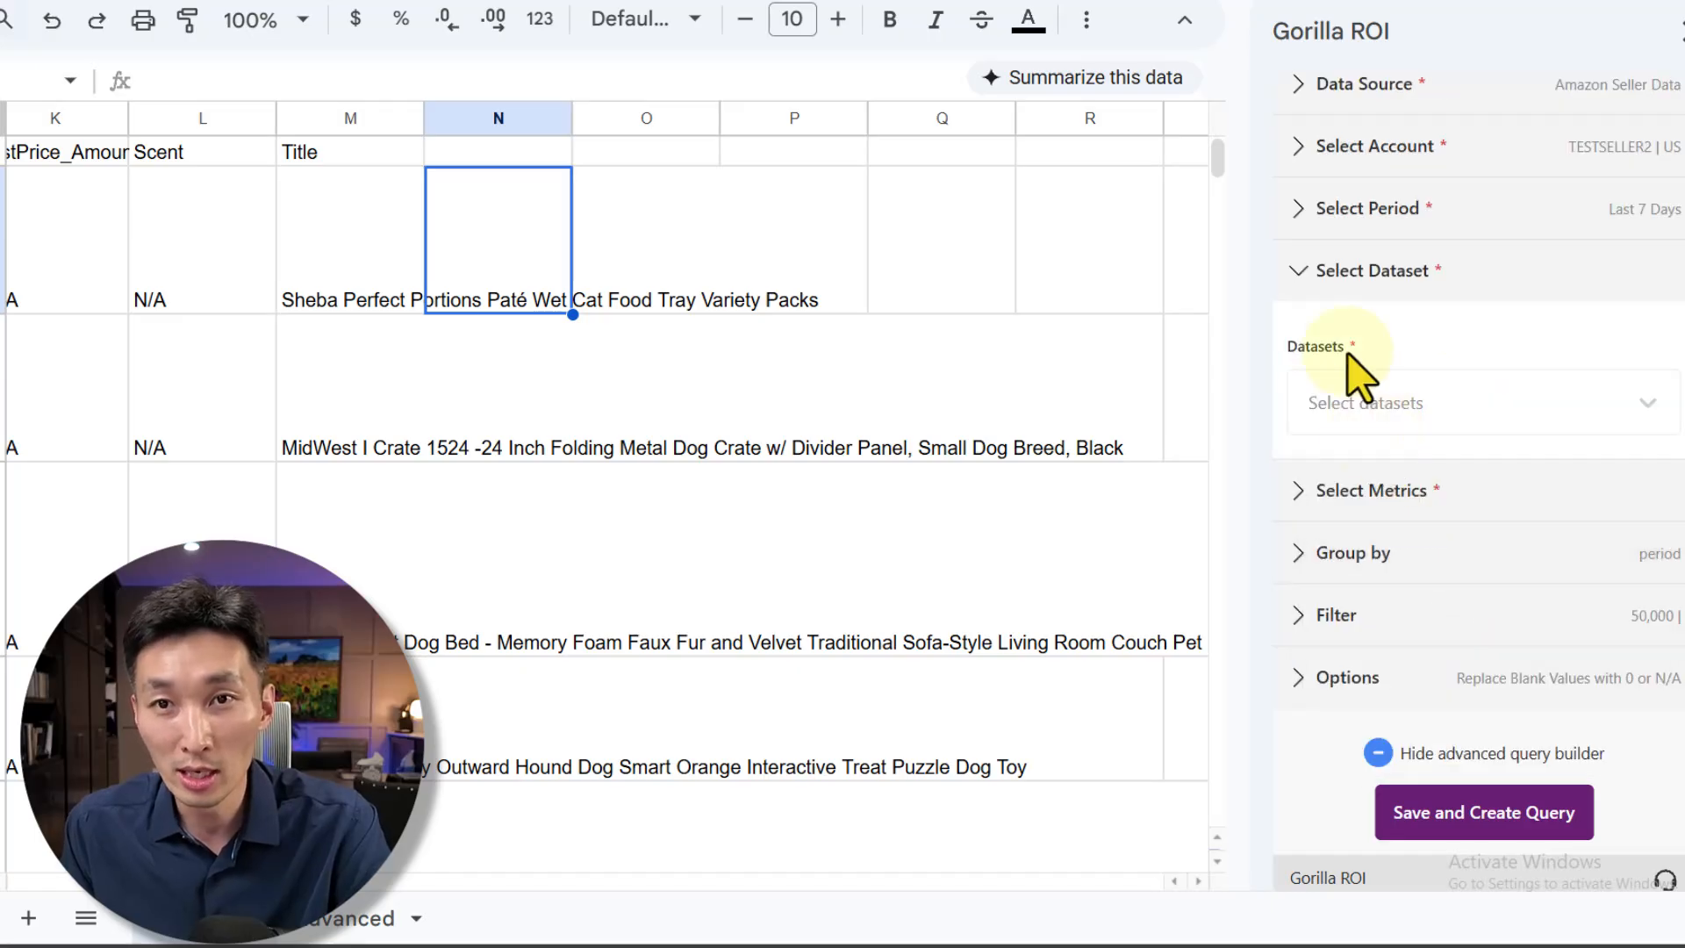
{"action": "left_click", "coordinate": [1446, 416]}
{"action": "scroll", "coordinate": [1483, 597], "scroll_direction": "down", "scroll_amount": 5}
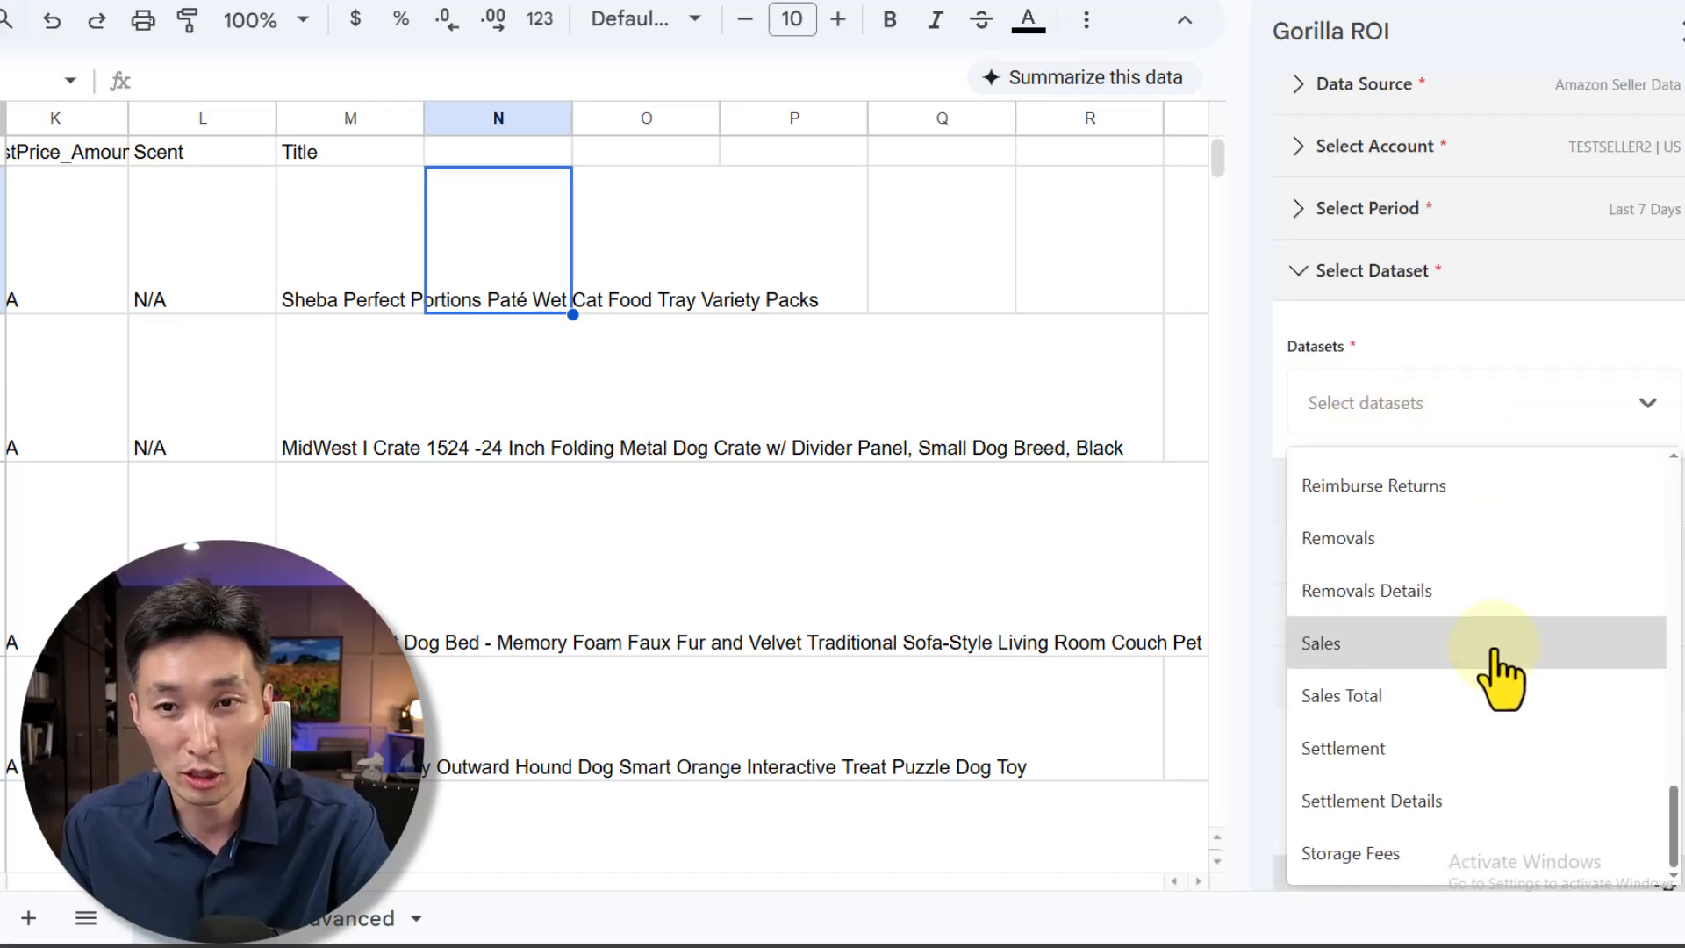
{"action": "scroll", "coordinate": [1413, 553], "scroll_direction": "up", "scroll_amount": 3}
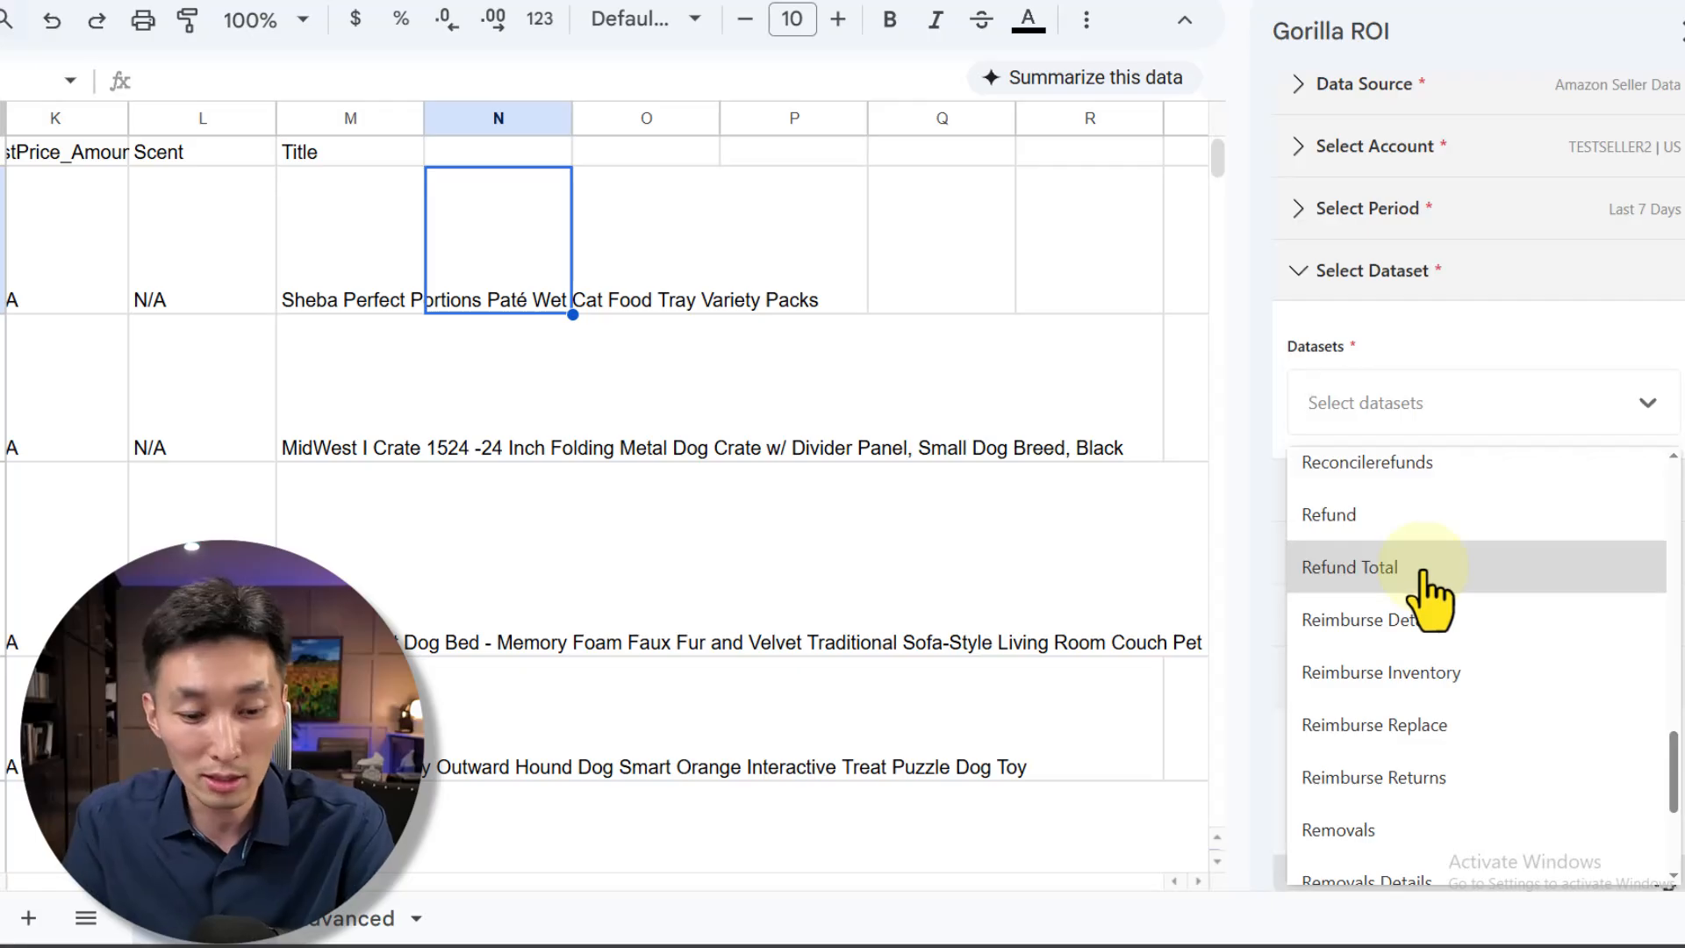
{"action": "type", "text": "pro"}
{"action": "left_click", "coordinate": [1410, 538]}
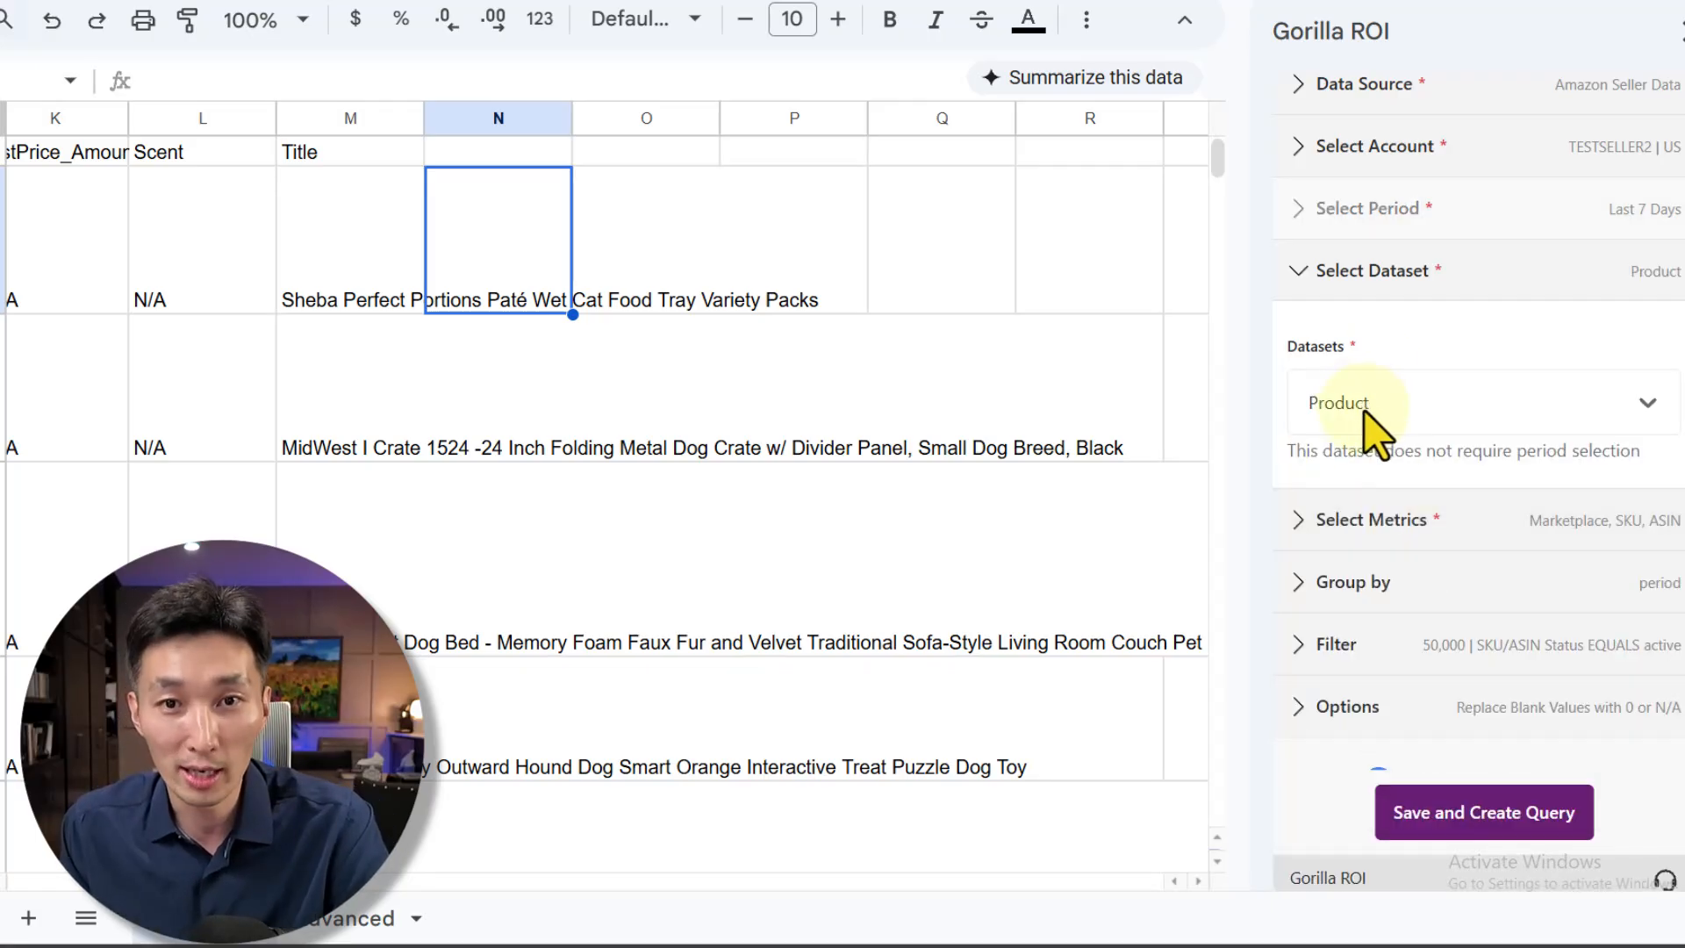
Step: Add the Image URL metric to the query, then save and create it in the sheet
{"action": "left_click", "coordinate": [1376, 522]}
{"action": "left_click", "coordinate": [1483, 518]}
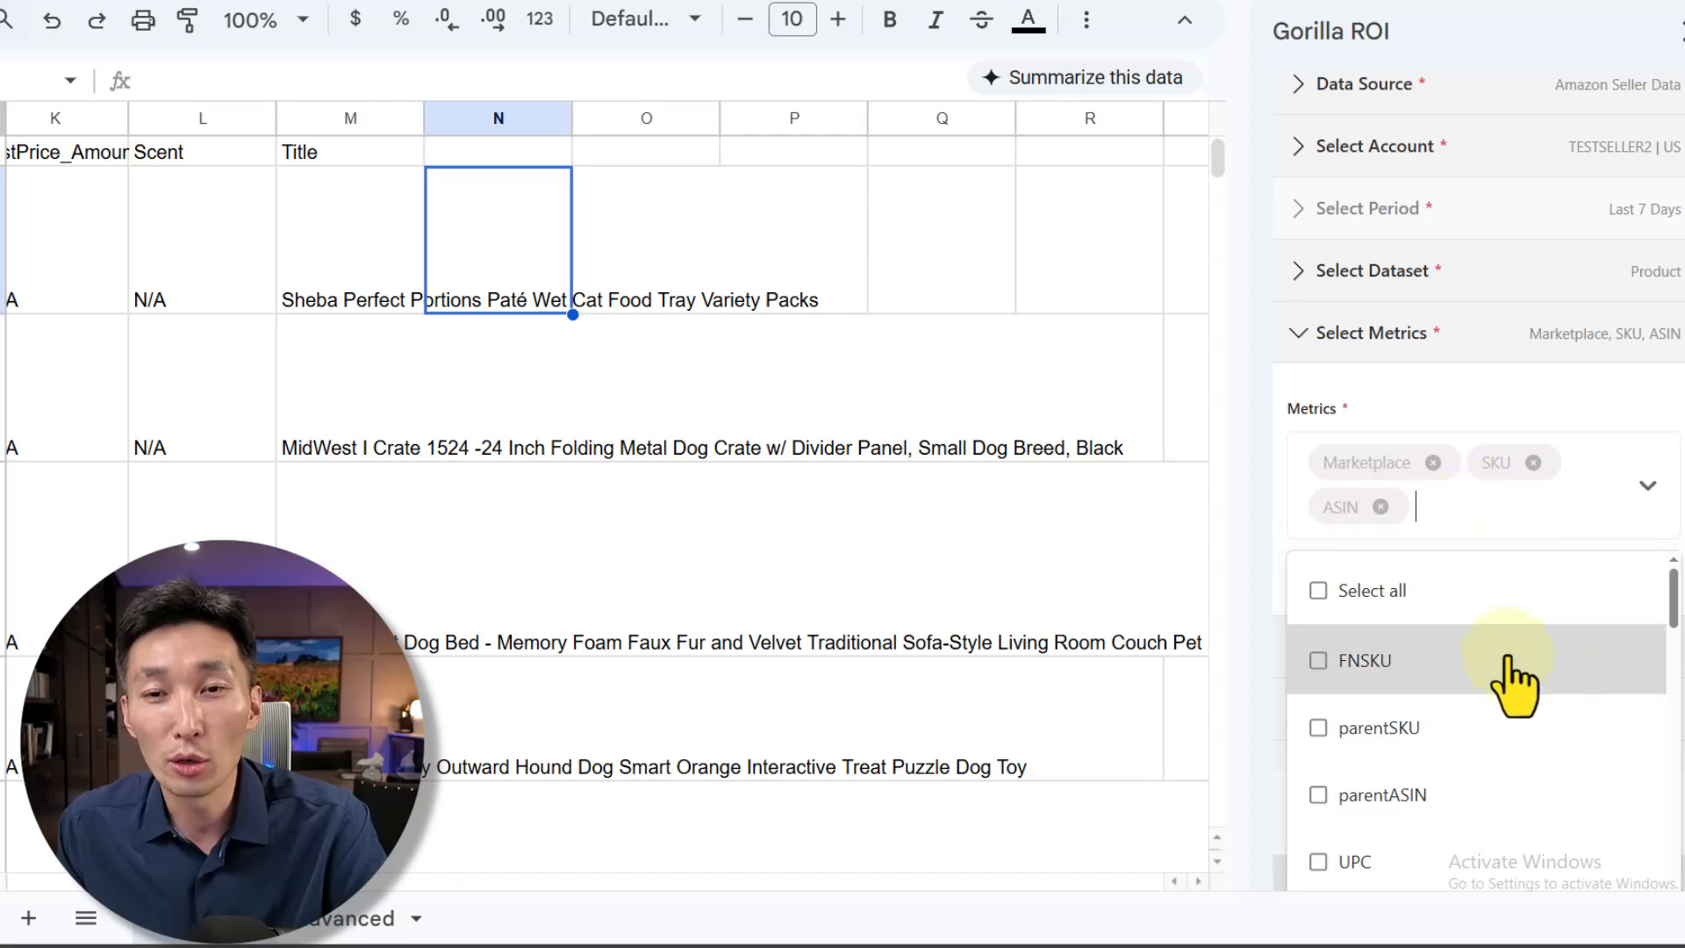
{"action": "left_click_drag", "start_coordinate": [1670, 606], "coordinate": [1352, 895]}
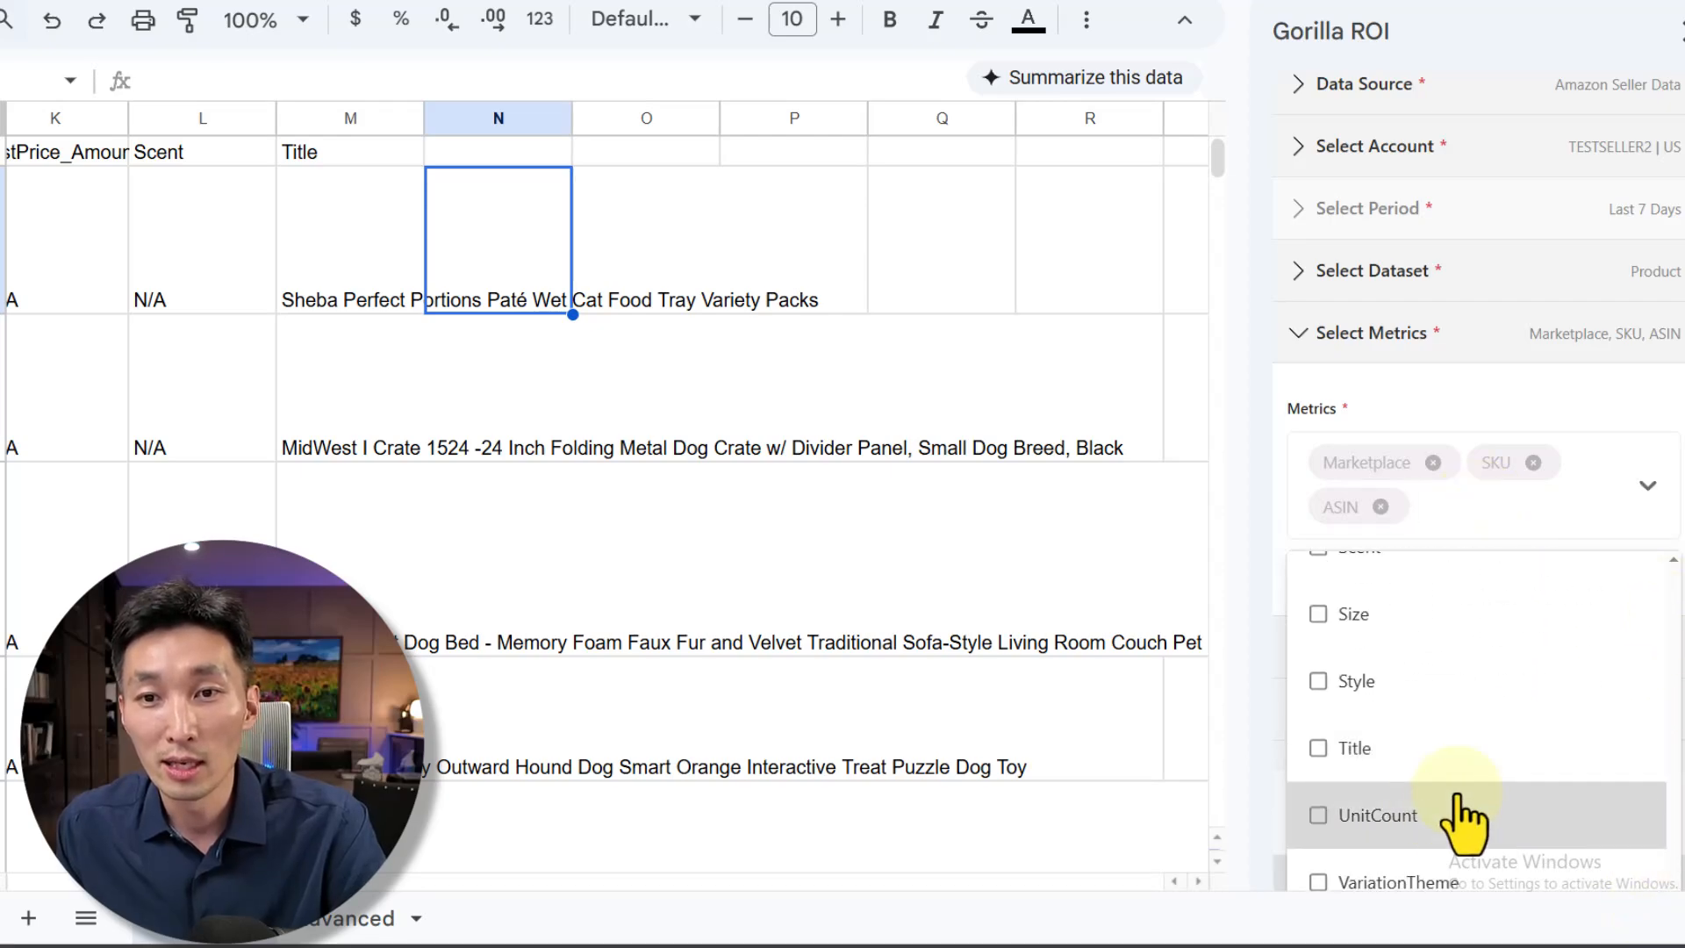
{"action": "scroll", "coordinate": [1658, 518], "scroll_direction": "down", "scroll_amount": 1}
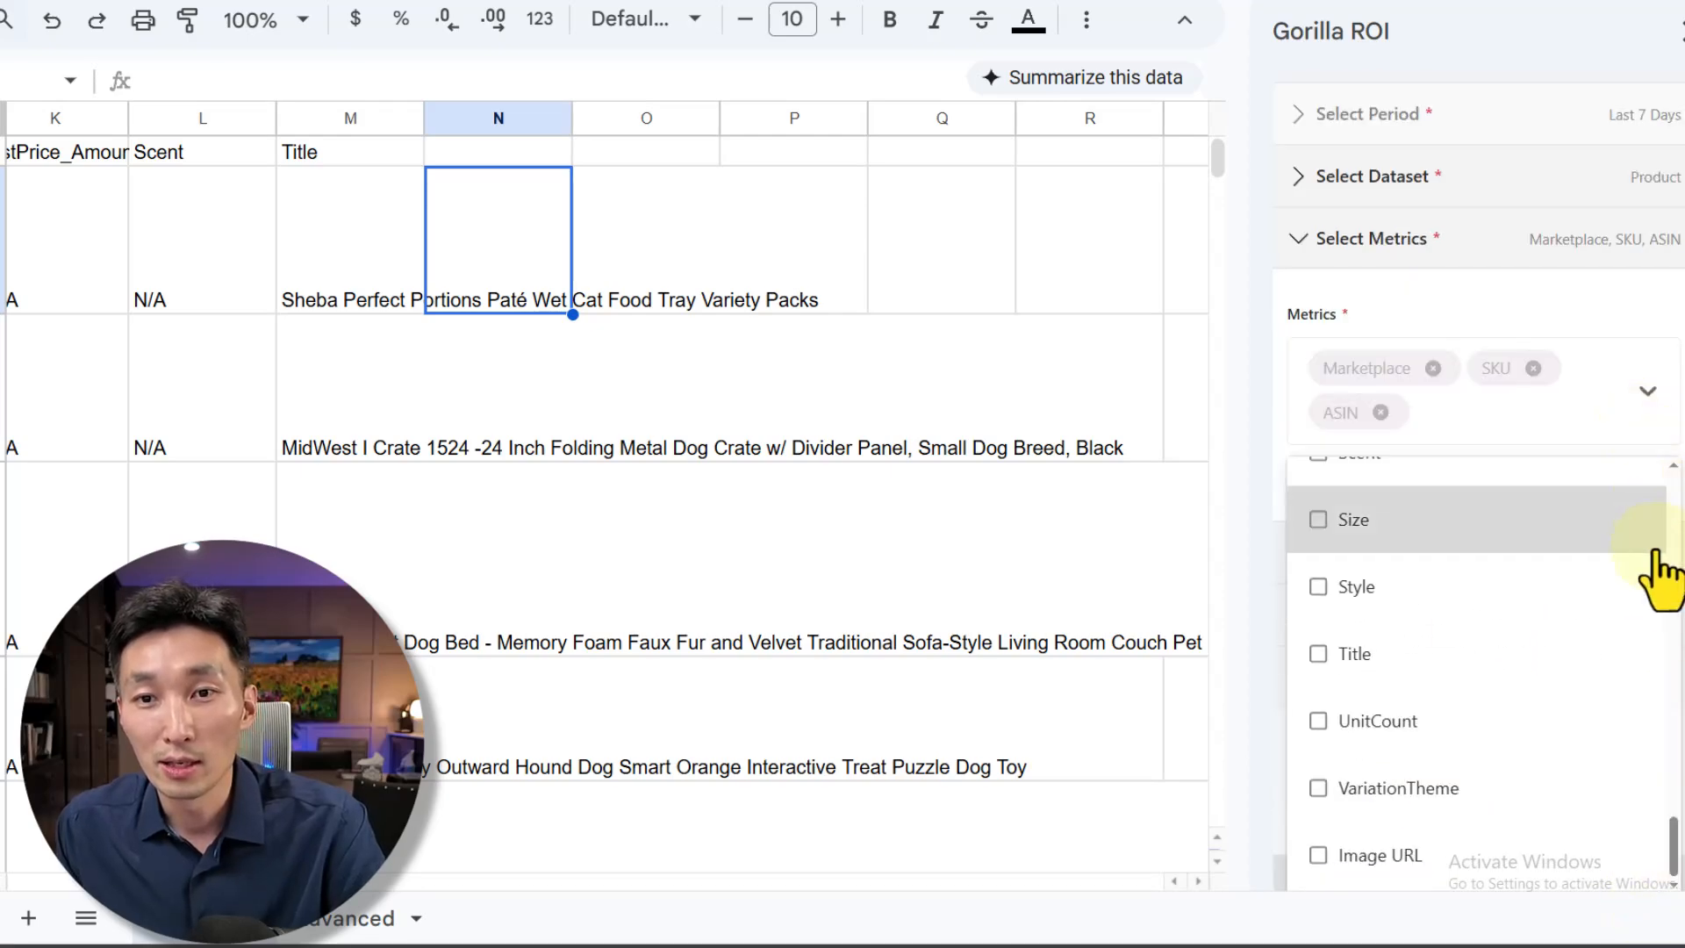
{"action": "left_click", "coordinate": [1350, 882]}
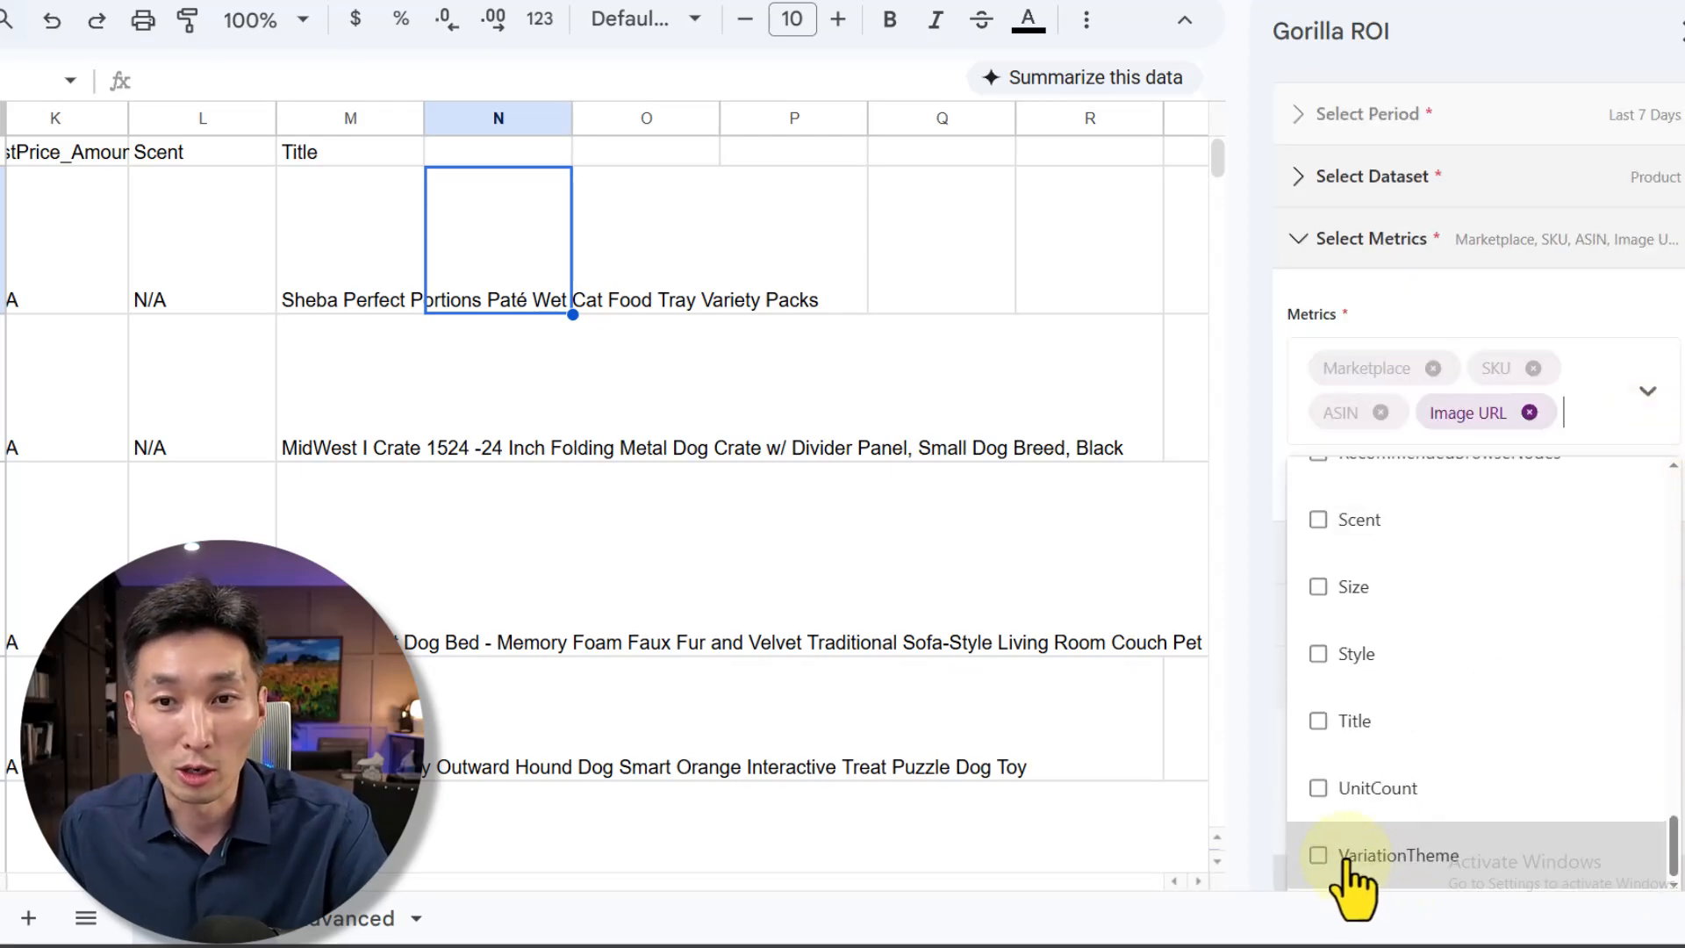
{"action": "left_click", "coordinate": [1635, 410]}
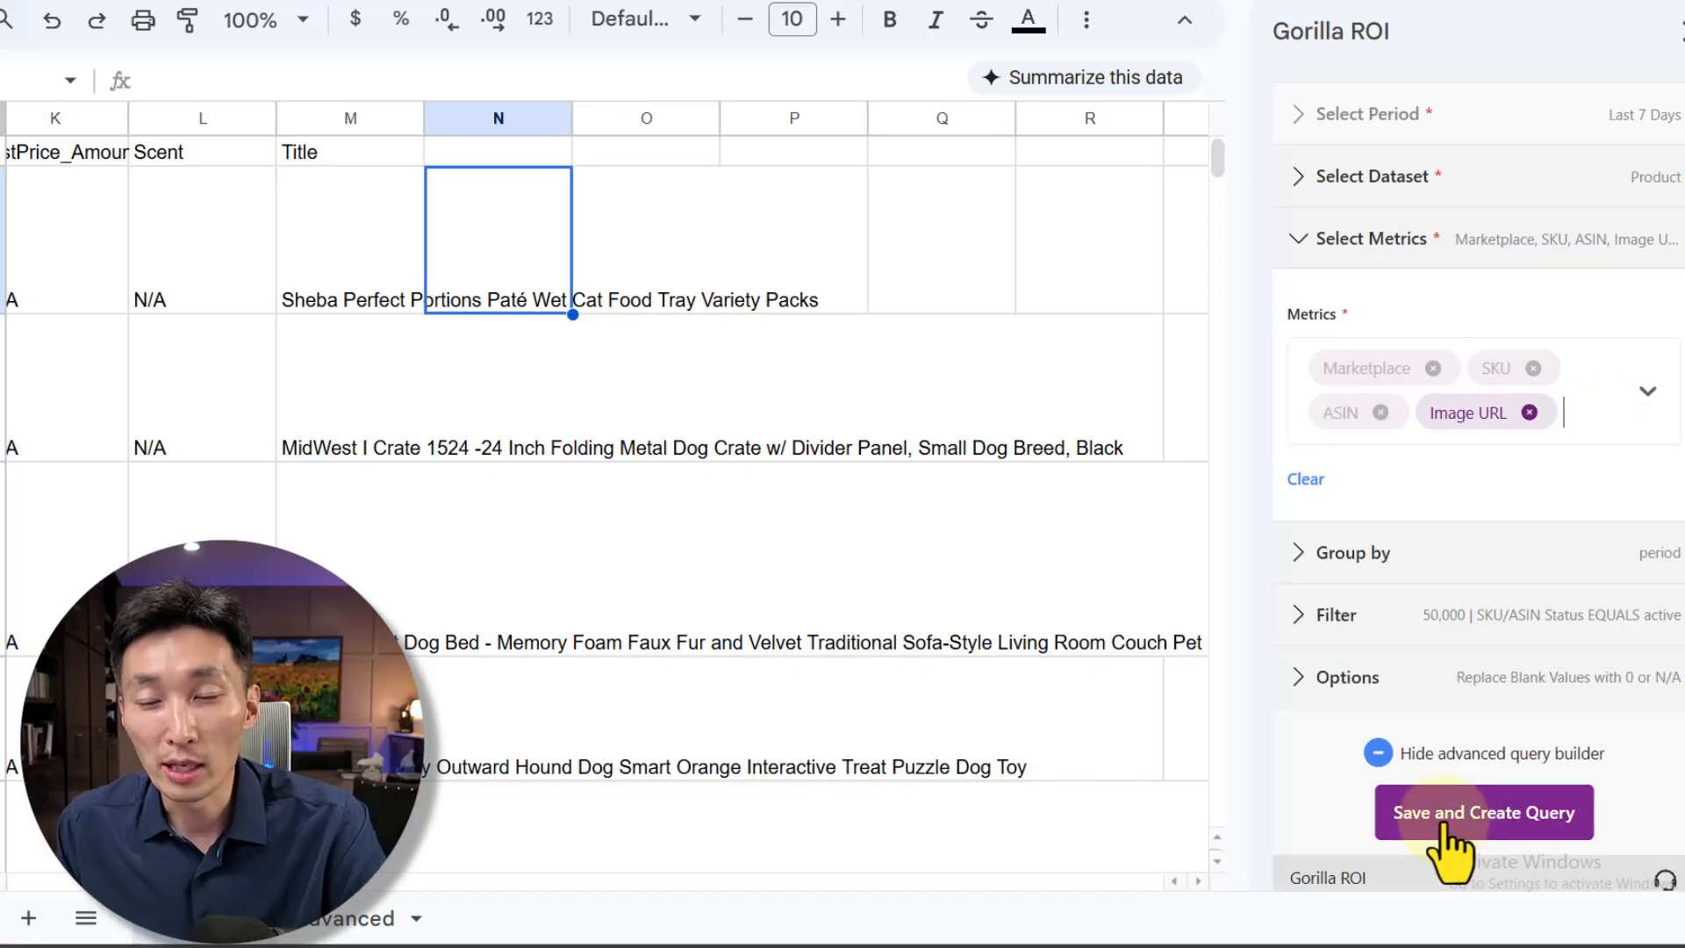
{"action": "left_click", "coordinate": [1461, 838]}
{"action": "left_click", "coordinate": [1603, 276]}
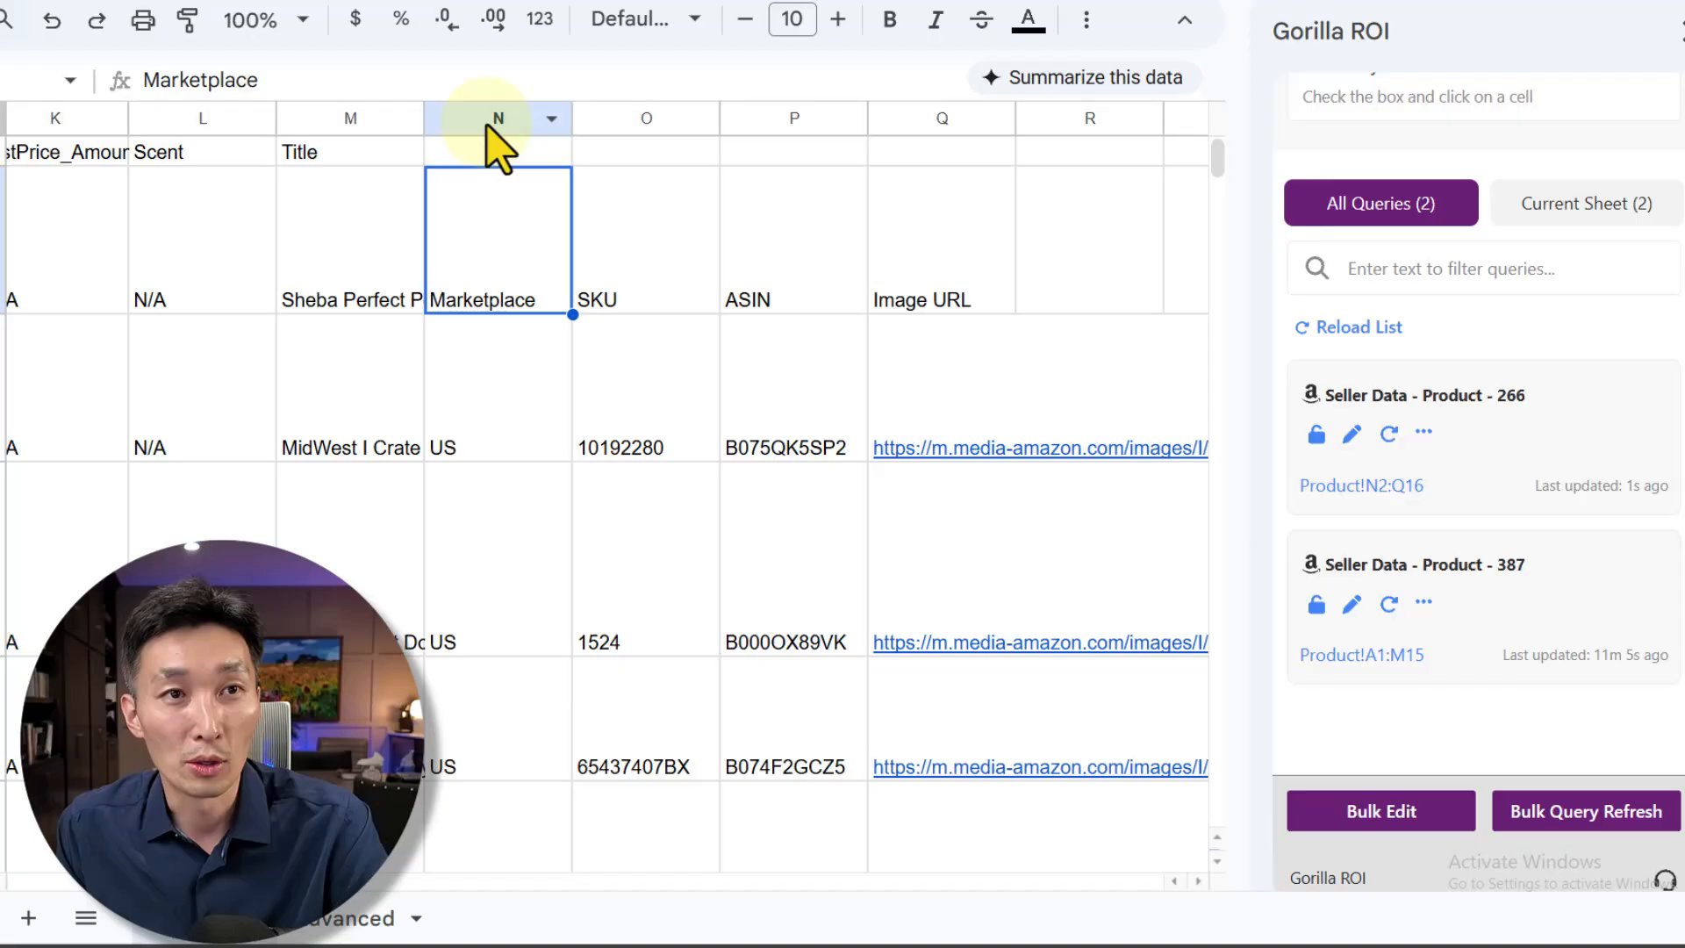
Step: Review the inserted query columns N to Q and open the column options for column N
{"action": "left_click_drag", "start_coordinate": [487, 125], "coordinate": [903, 132]}
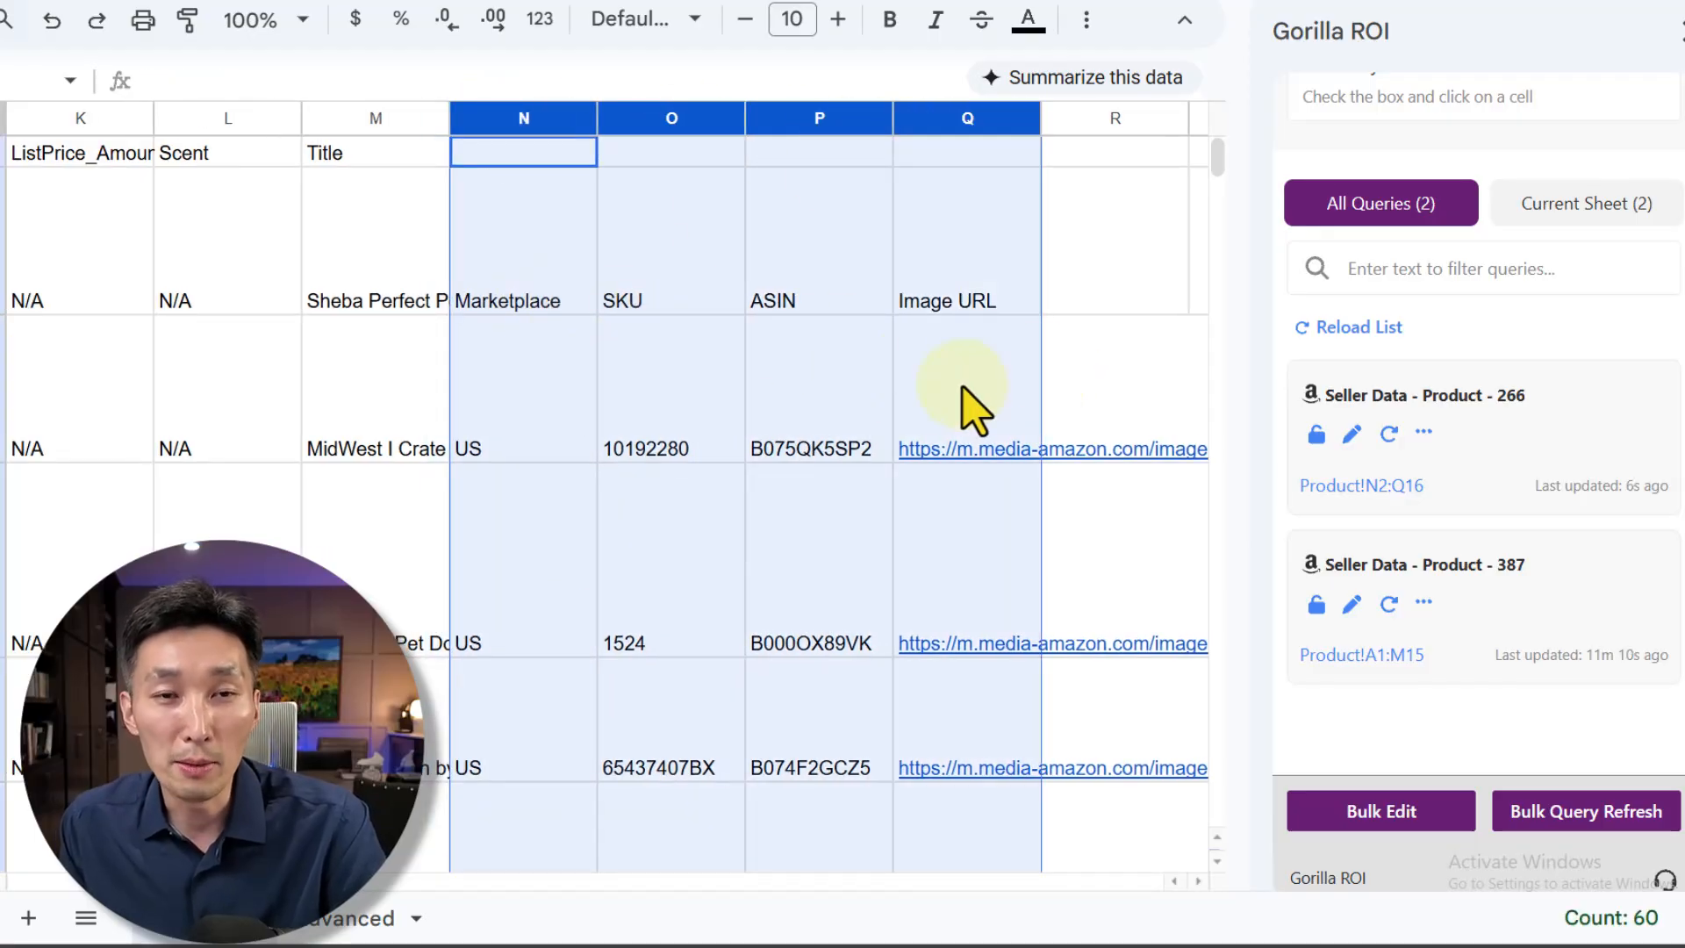
{"action": "mouse_move", "coordinate": [973, 390]}
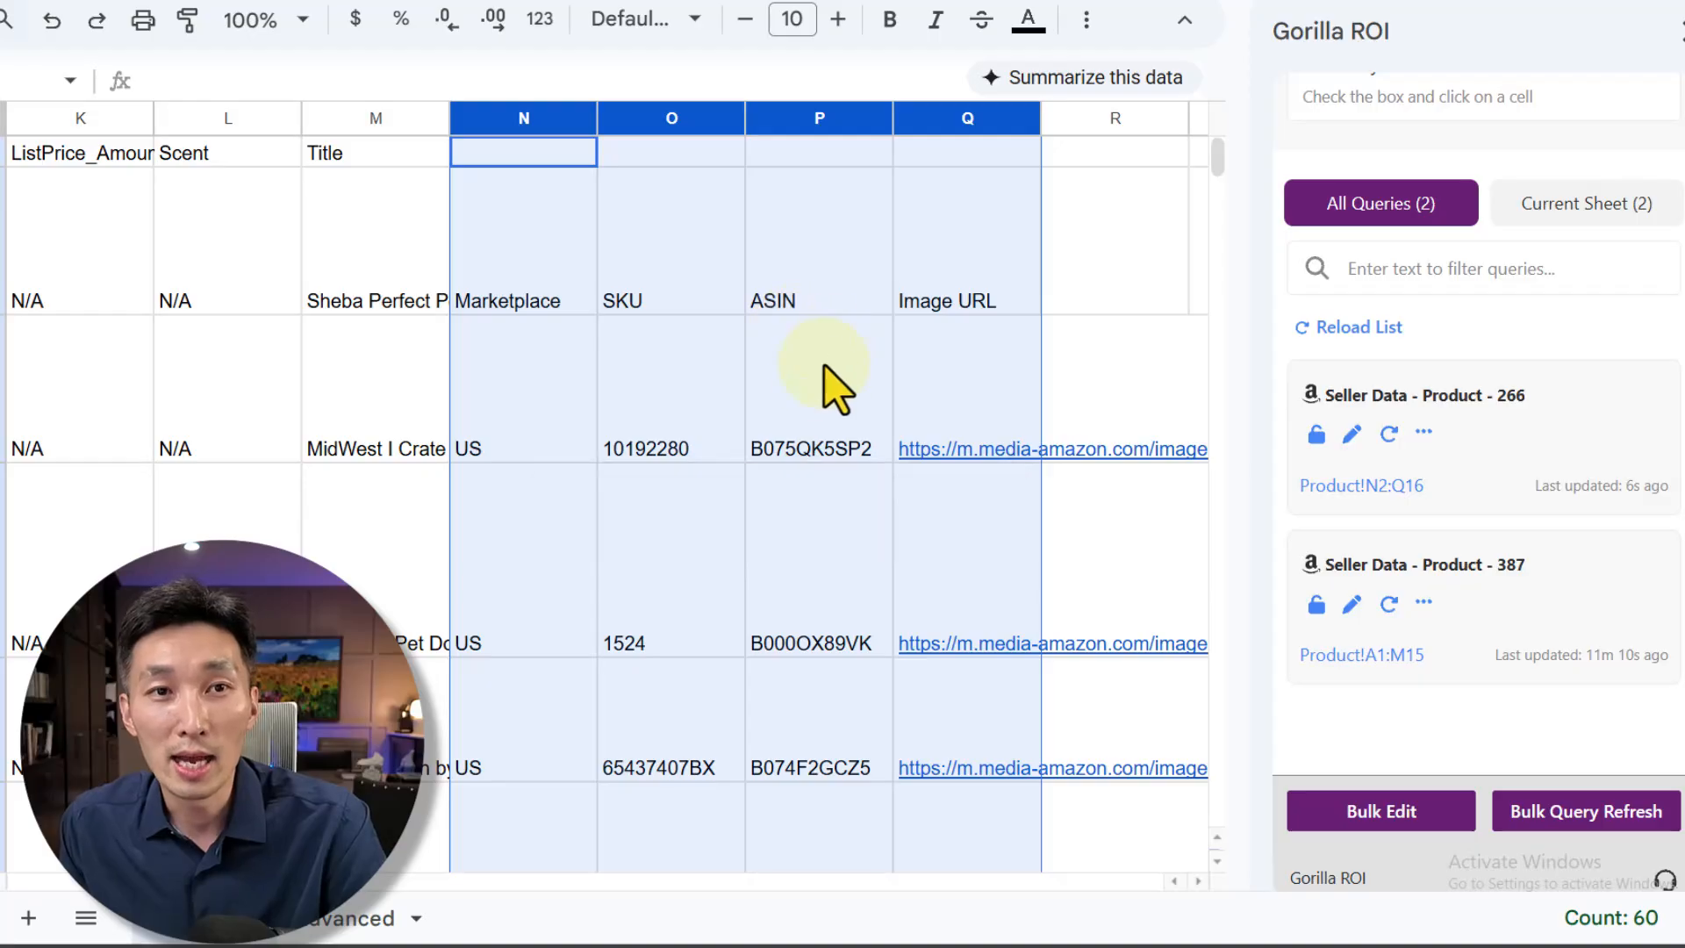
{"action": "left_click", "coordinate": [650, 413]}
{"action": "left_click", "coordinate": [501, 214]}
{"action": "right_click", "coordinate": [483, 117]}
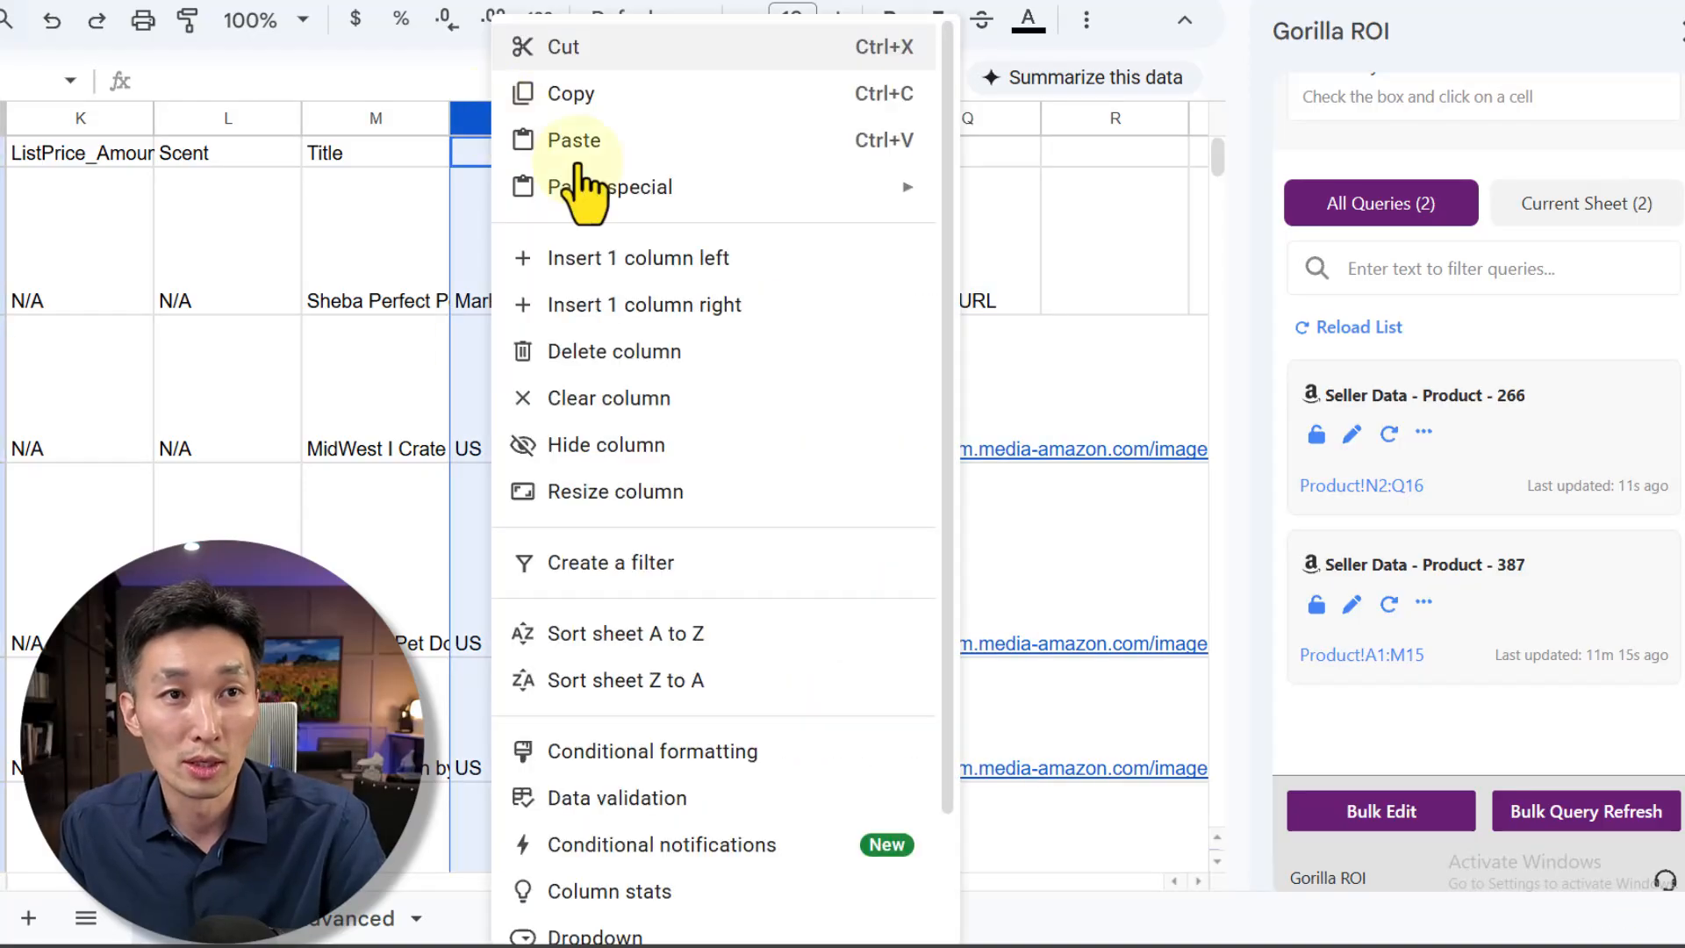